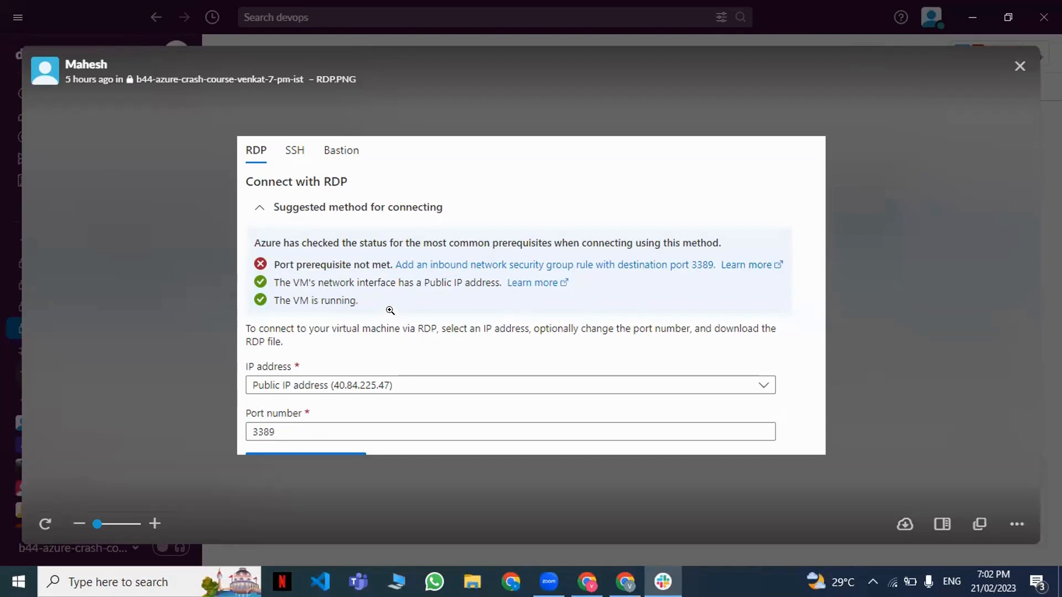
Close the shared RDP screenshot and view the Testing virtual machine's overview and networking settings in the Azure portal.
left_click(1019, 68)
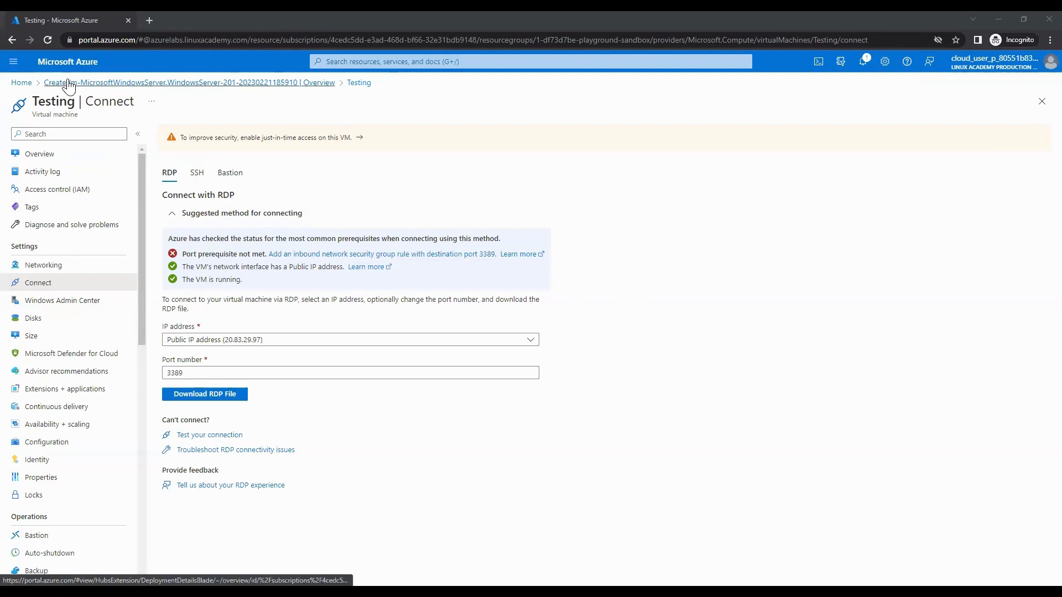
left_click(37, 162)
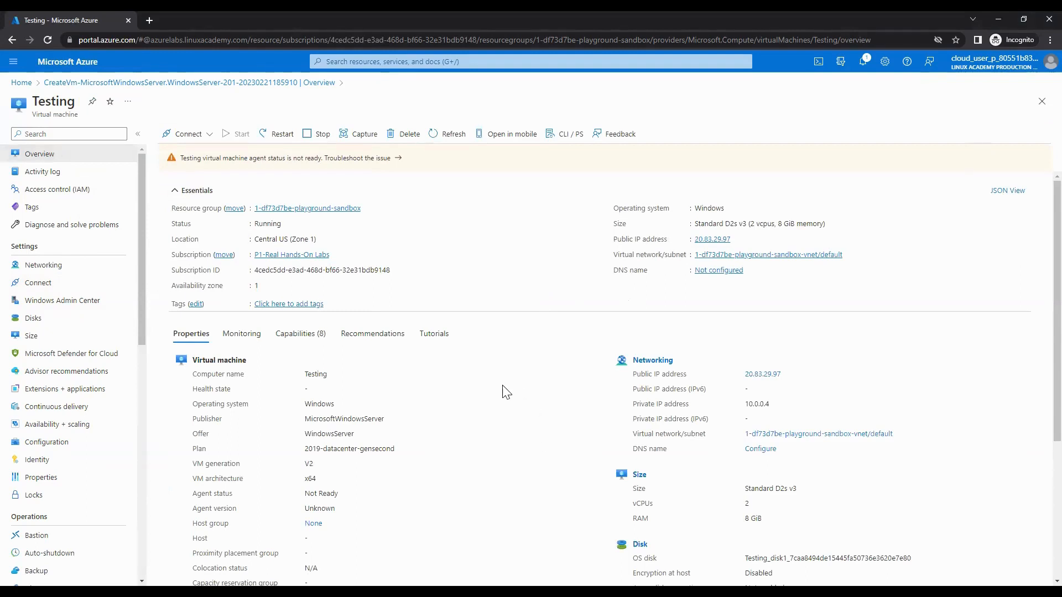
left_click(44, 270)
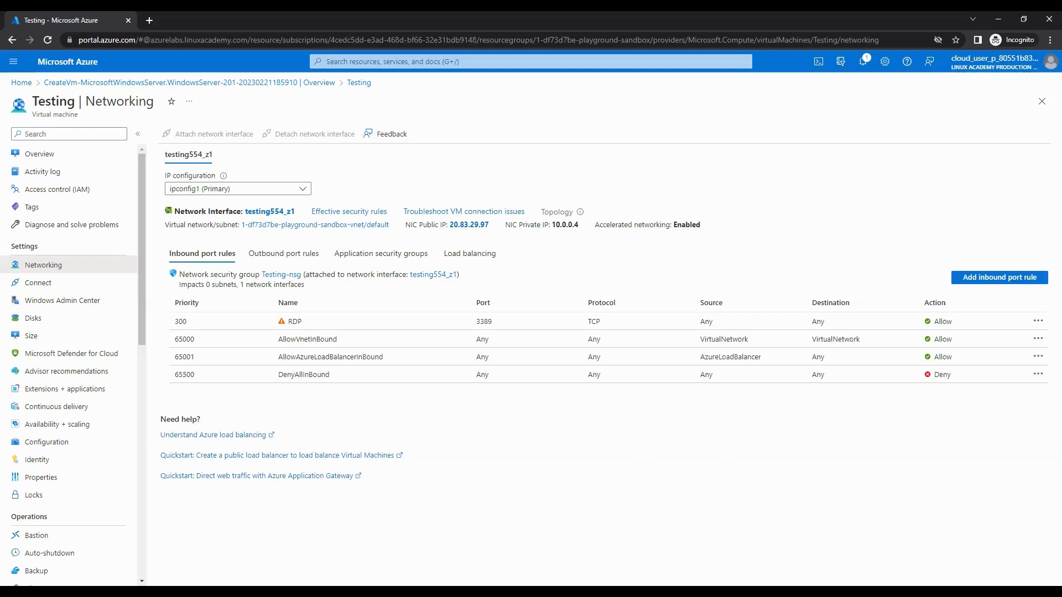
Bring up Remote Desktop Connection and copy the Testing VM's public IP address from its networking page.
key("super")
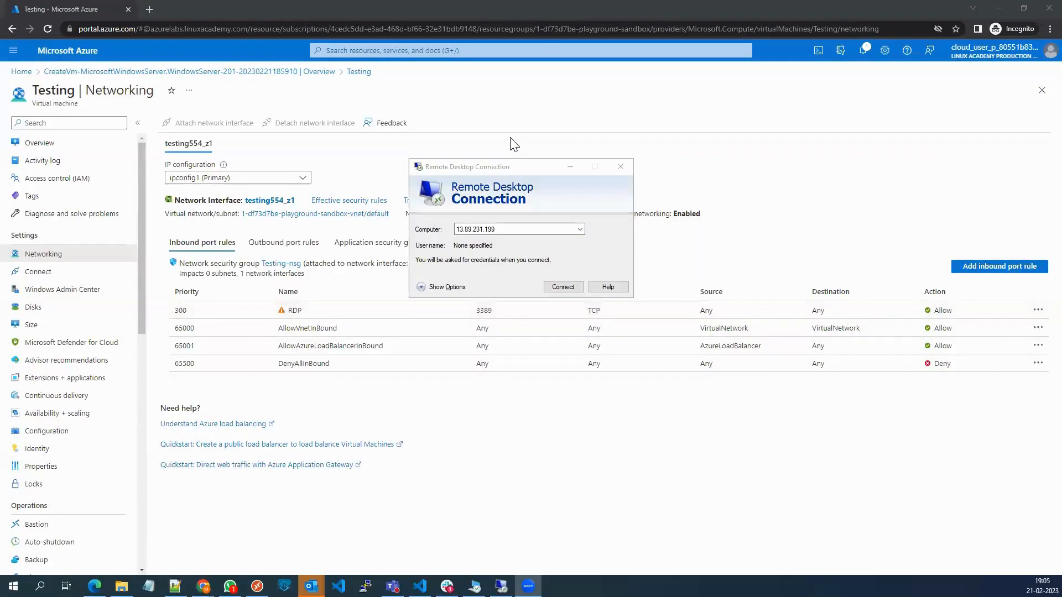
left_click(522, 224)
left_click_drag(496, 165, 507, 291)
left_click(488, 216)
left_click_drag(488, 217, 450, 216)
key("ctrl+c")
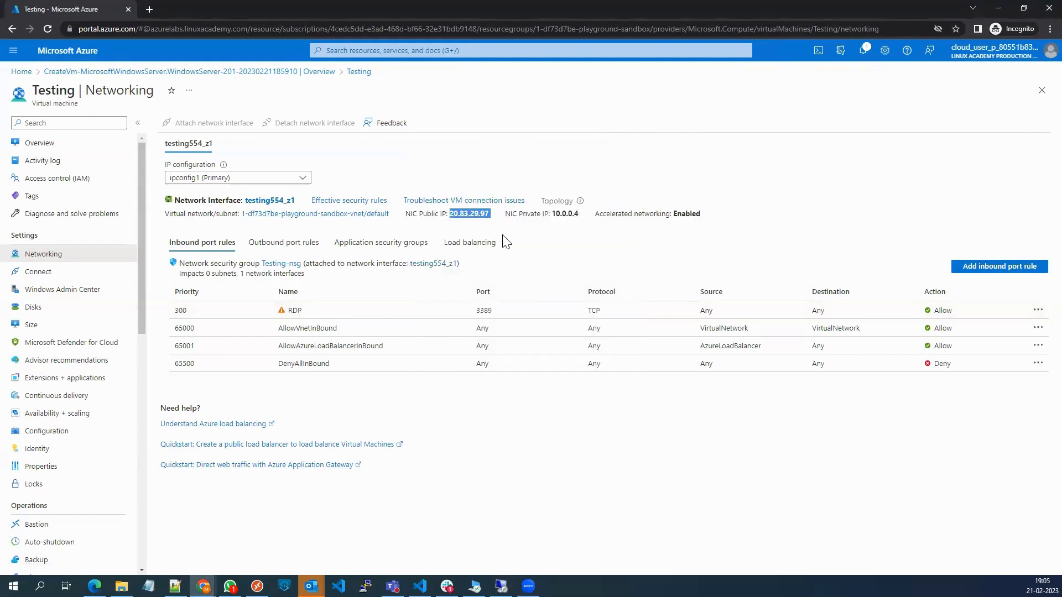
Replace the computer address in Remote Desktop Connection with 20.83.29.97 and start connecting.
left_click(501, 586)
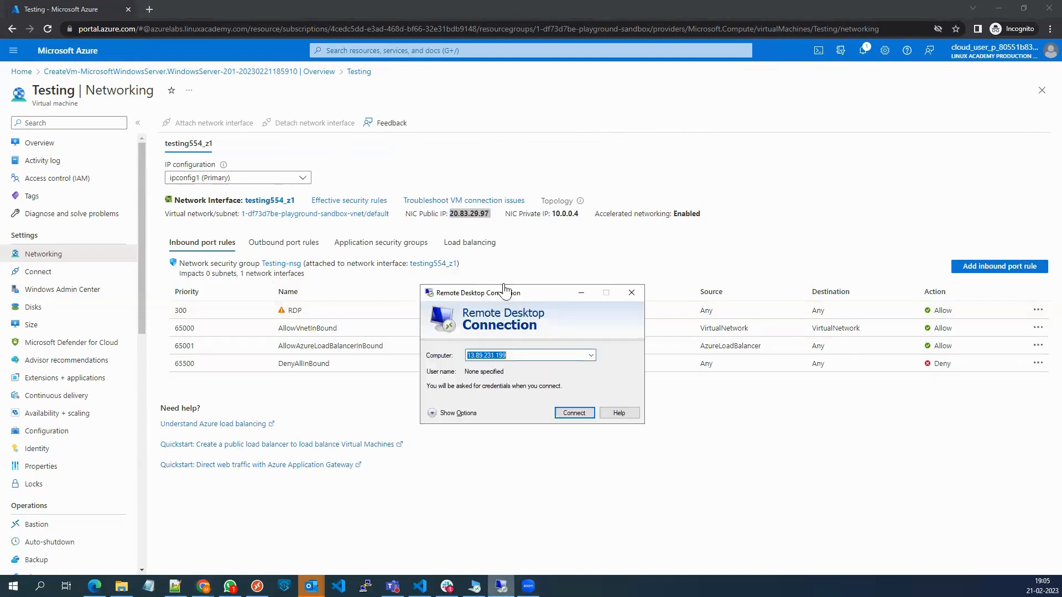
left_click(515, 356)
double_click(482, 357)
left_click(483, 357)
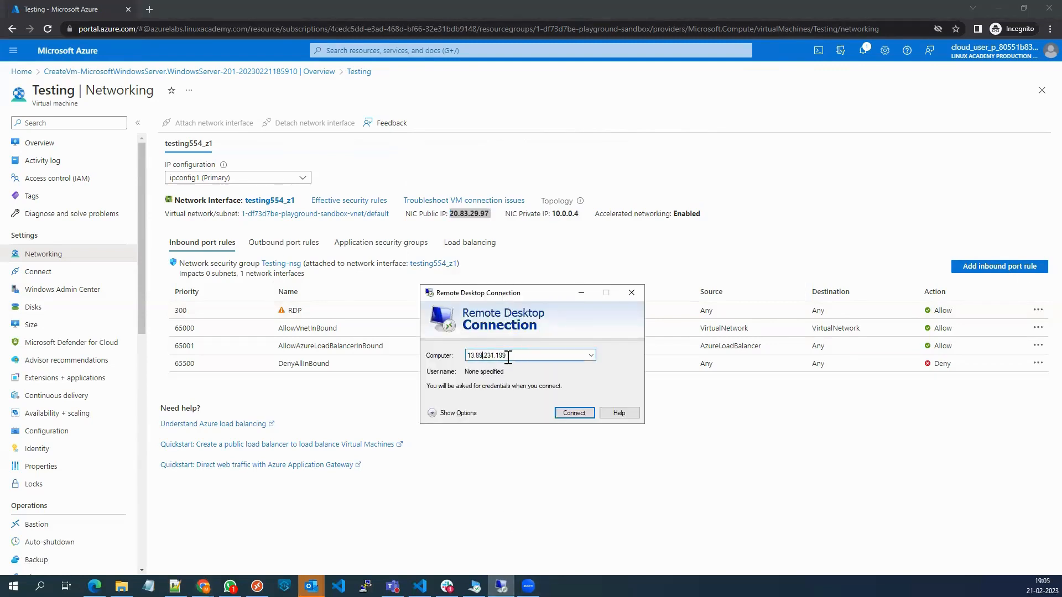
left_click_drag(506, 357, 464, 357)
key("ctrl+v")
left_click(575, 414)
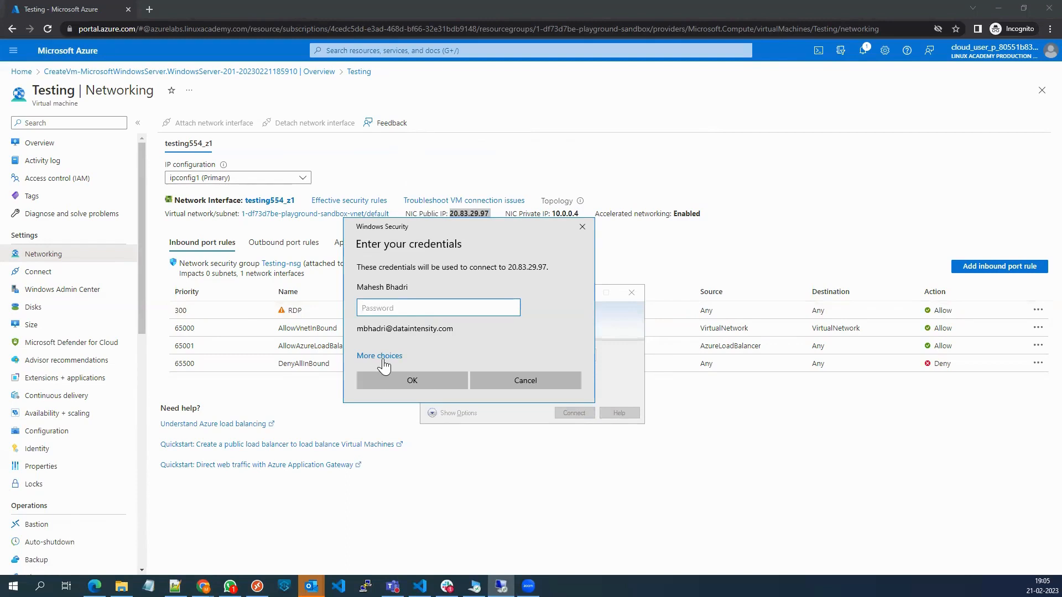
Try to sign in with a different account, entering user name admin123456 and the account password, and close Remote Desktop Connection.
left_click(381, 356)
left_click(419, 418)
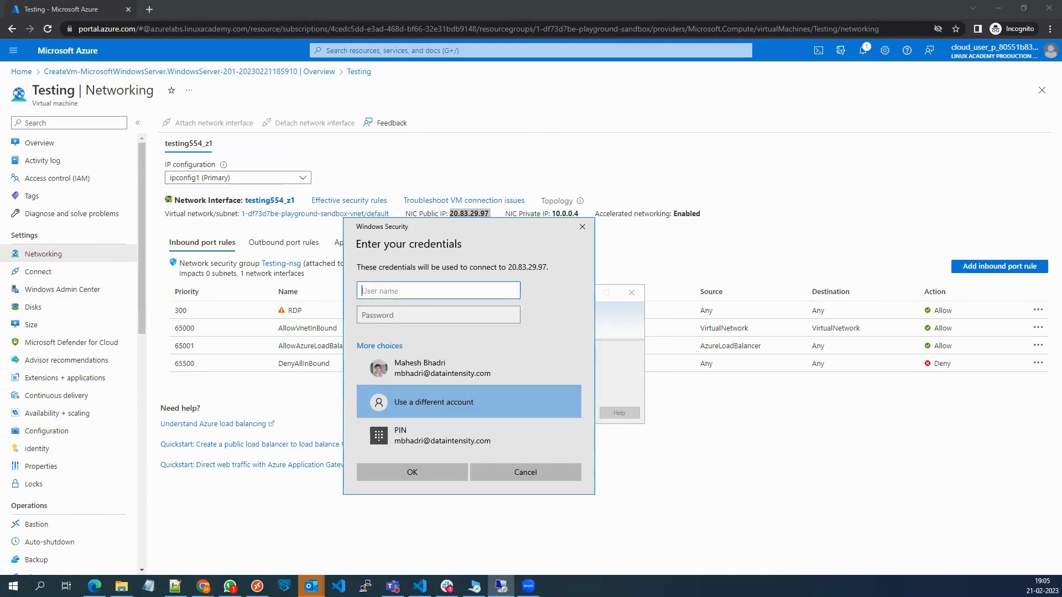
key("alt+Tab")
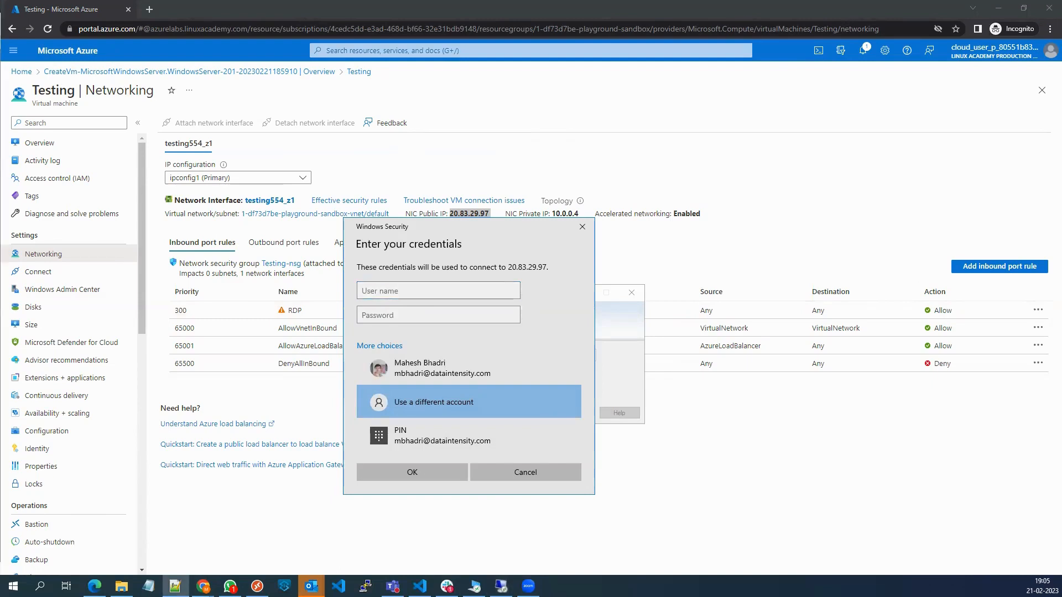
left_click(374, 293)
type("admin123456")
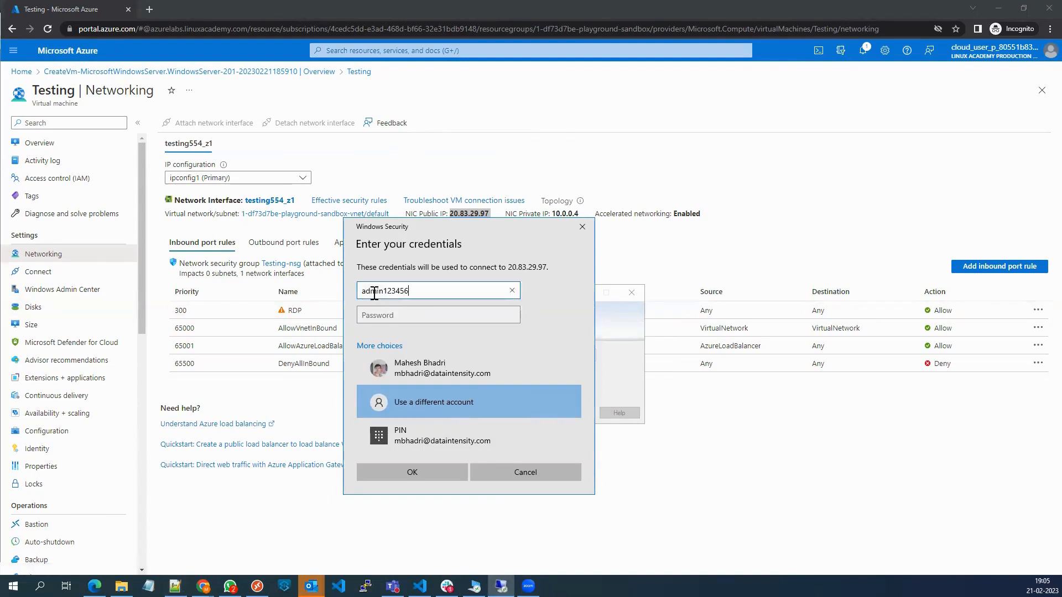
left_click(402, 314)
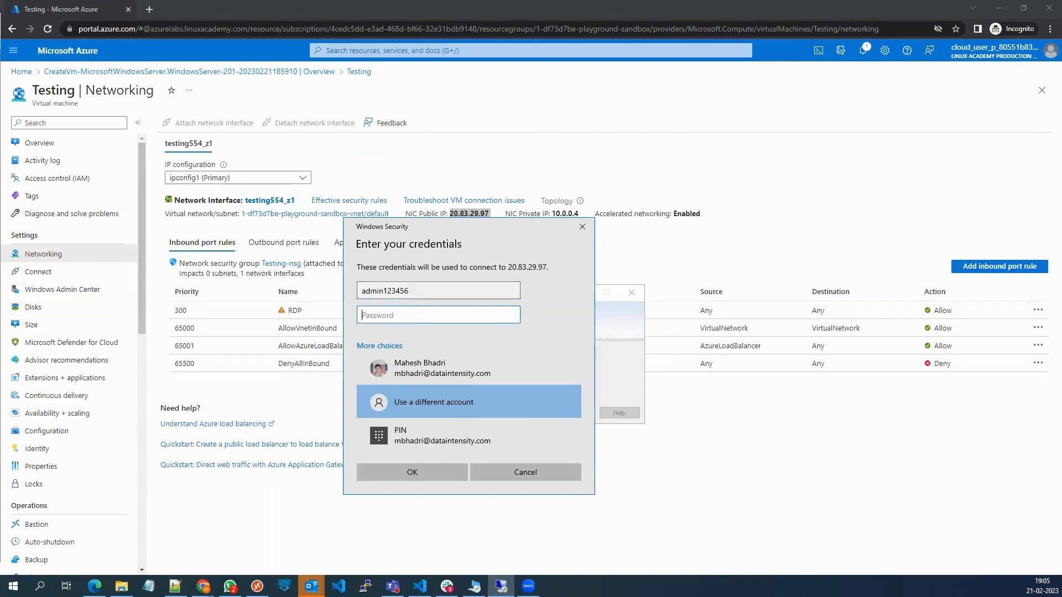
key("alt+Tab")
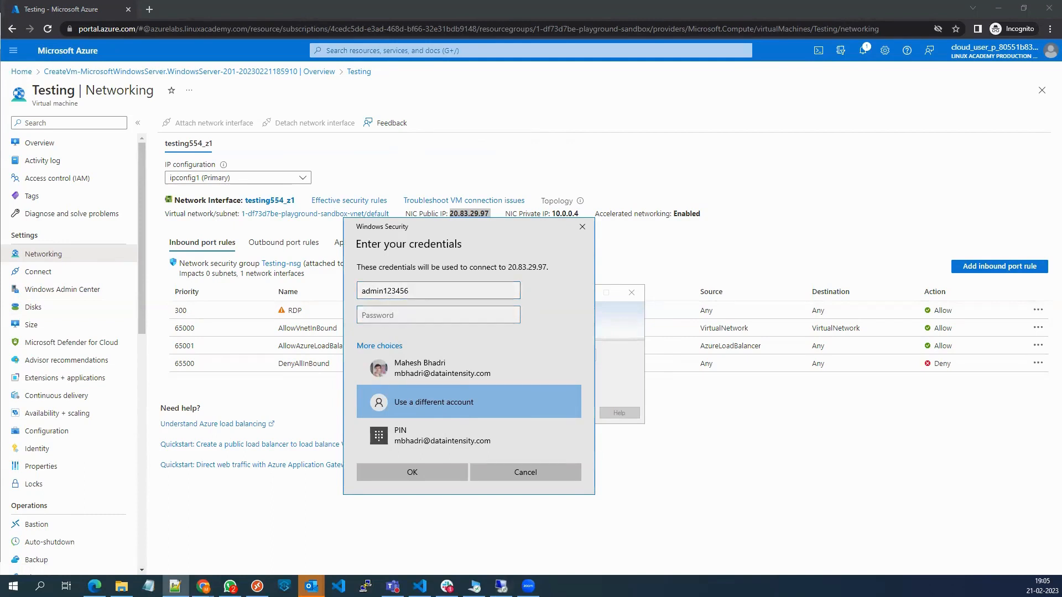
left_click(370, 313)
key("ctrl+v")
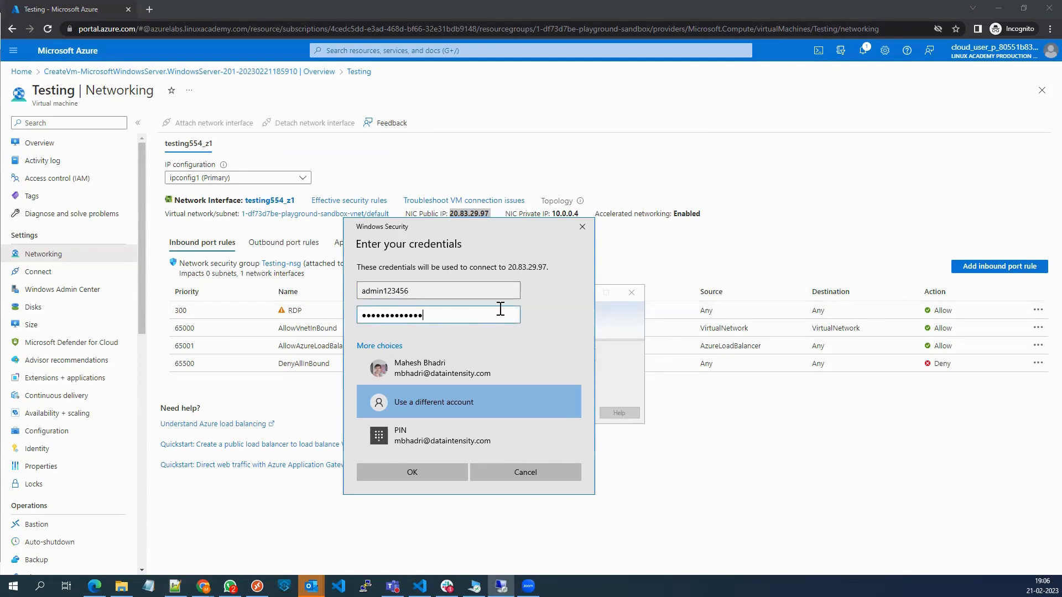
left_click(427, 472)
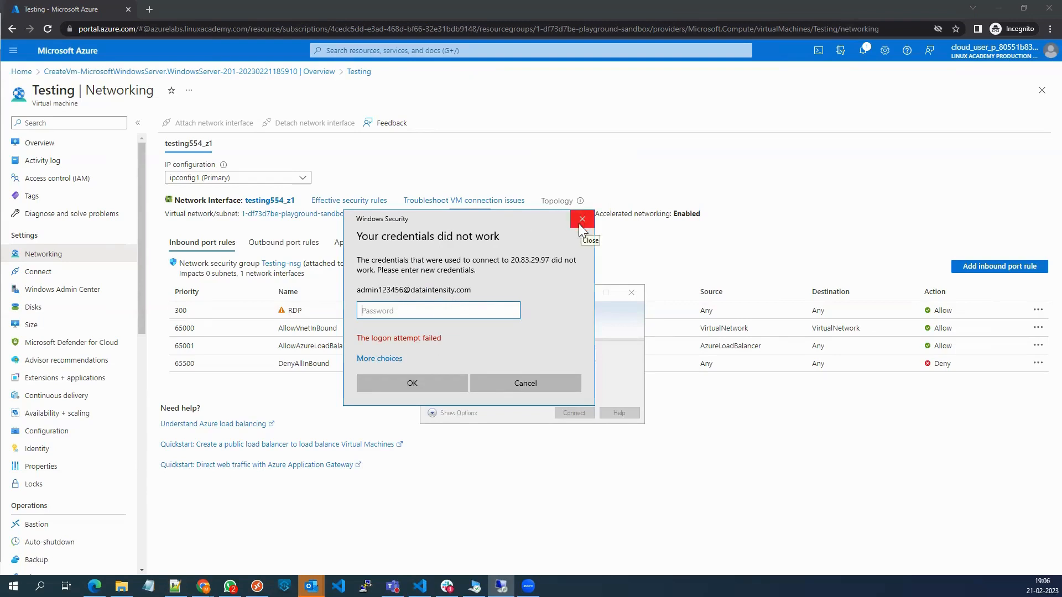
left_click(526, 383)
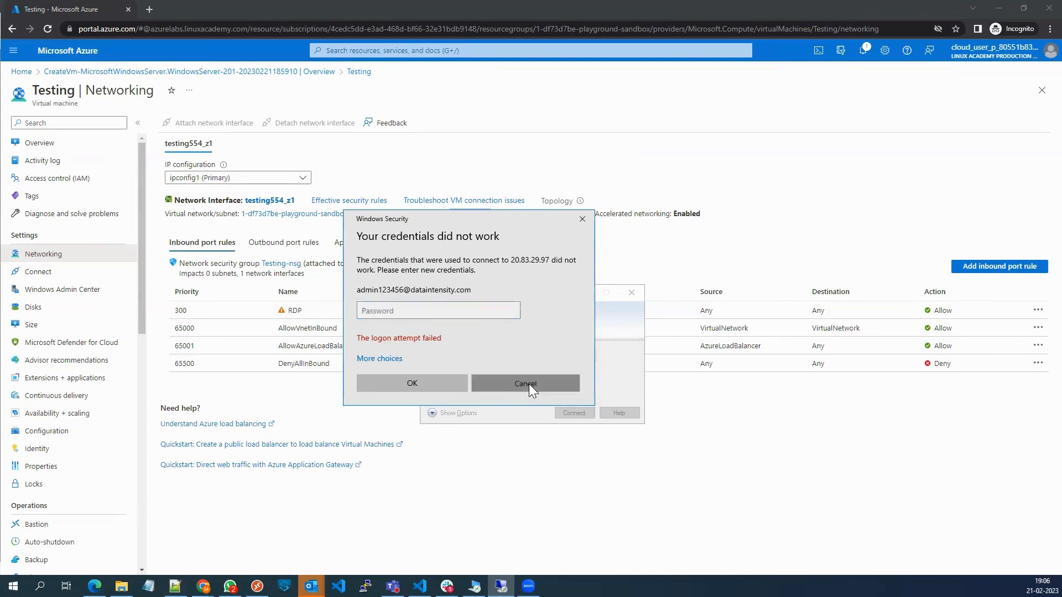
left_click(631, 293)
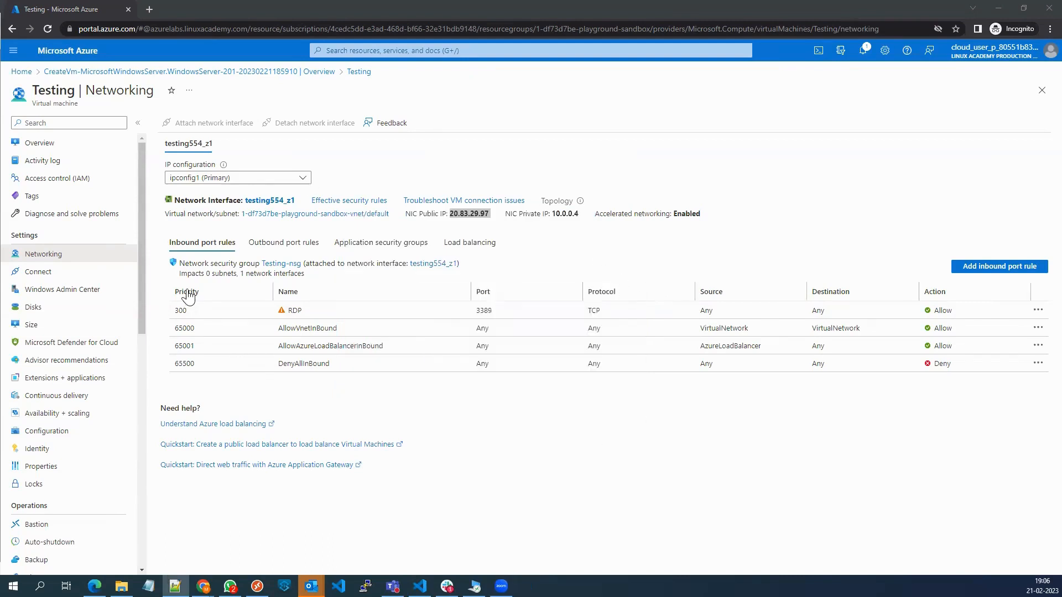
Go from the portal home to the virtual machines list and start creating an Azure virtual machine.
left_click(61, 80)
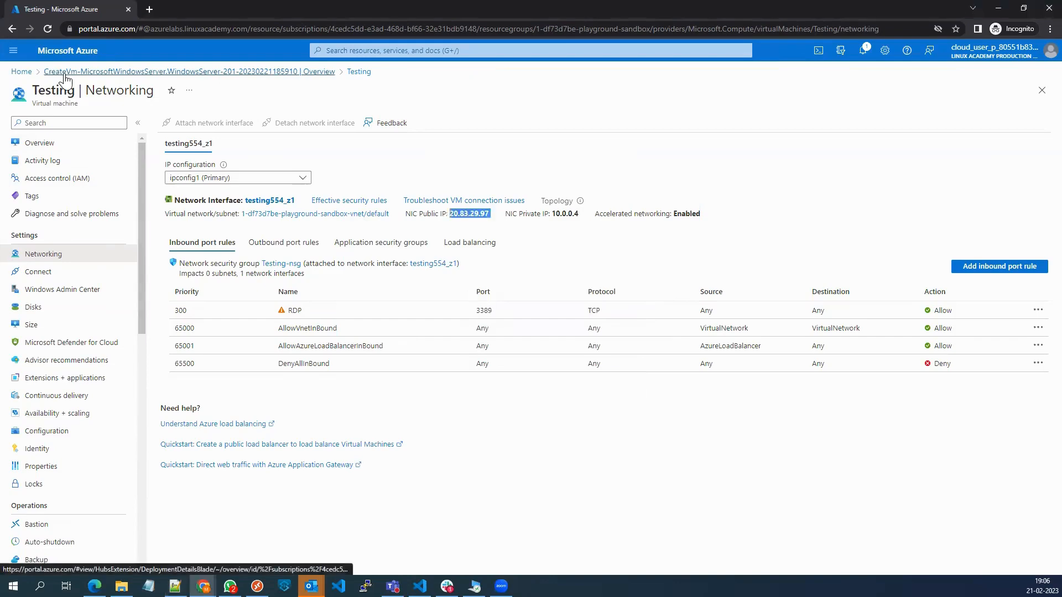
left_click(22, 72)
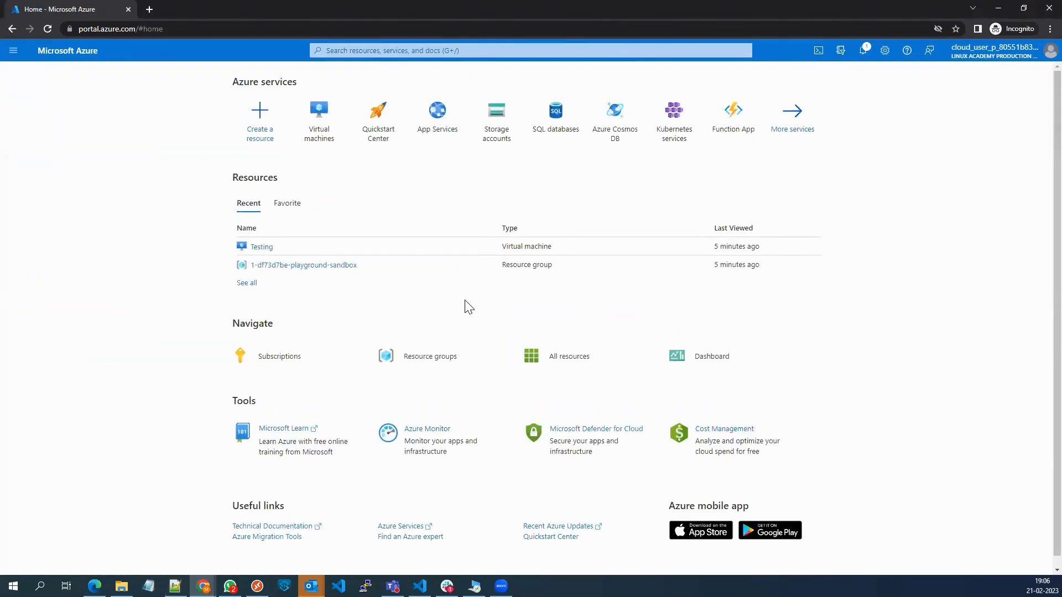
left_click(319, 116)
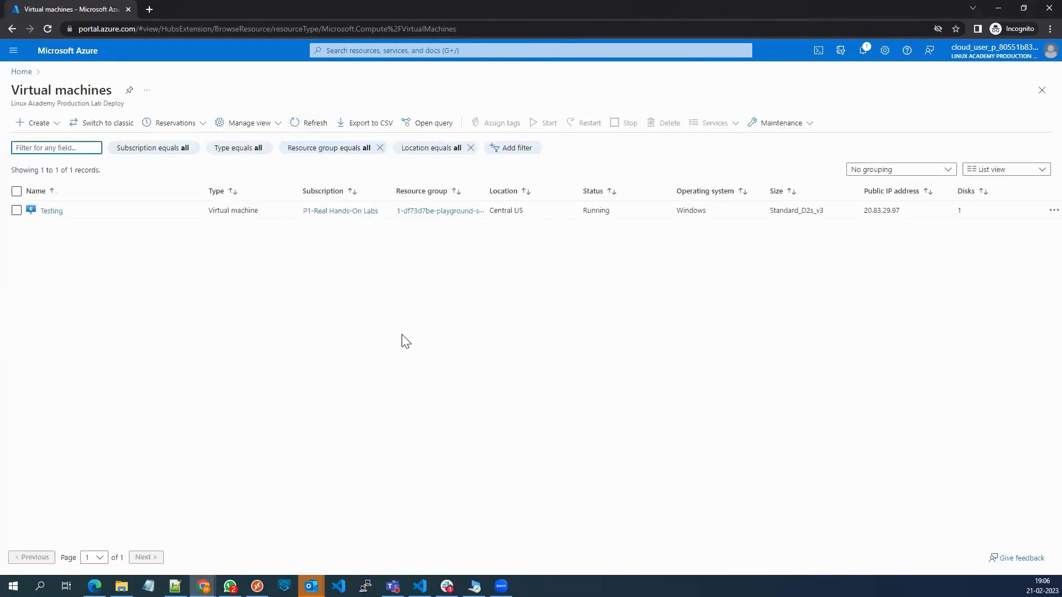
left_click(41, 124)
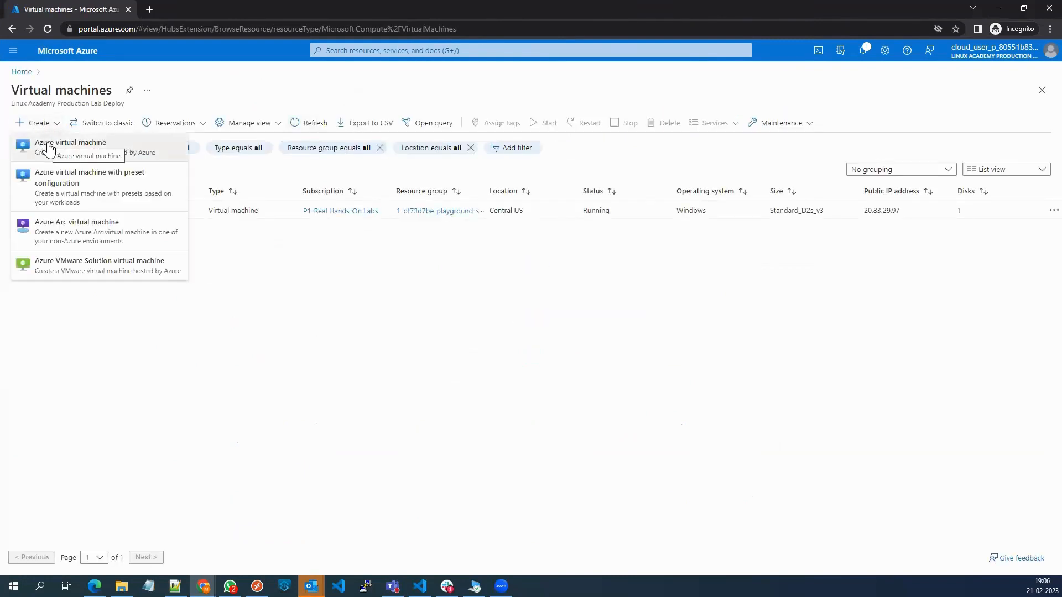
left_click(47, 143)
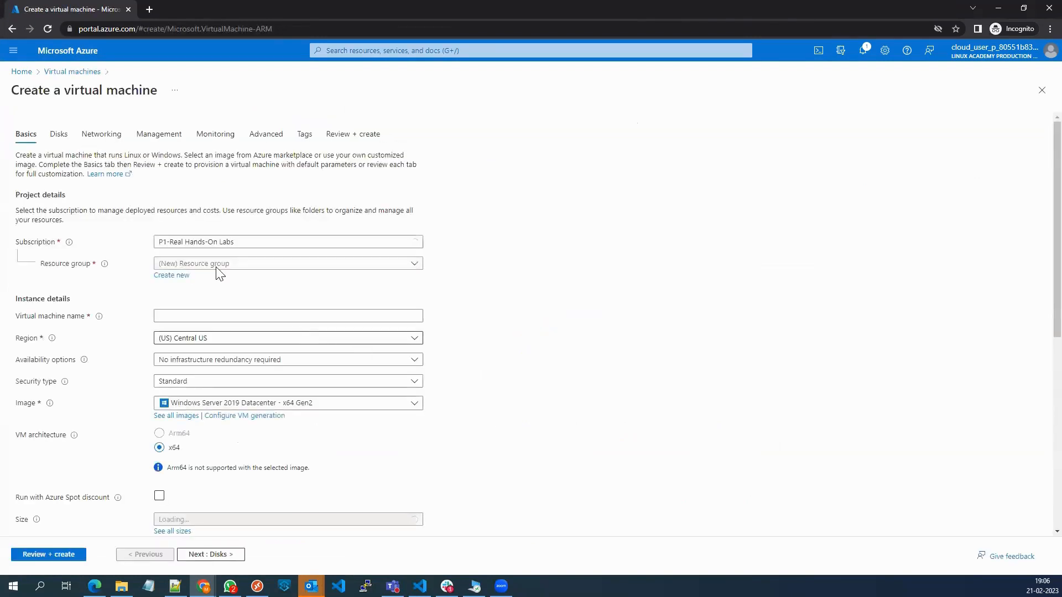
Choose resource group 1-df73d7be-playground-sandbox and name the virtual machine Testing123.
left_click(200, 264)
left_click(201, 304)
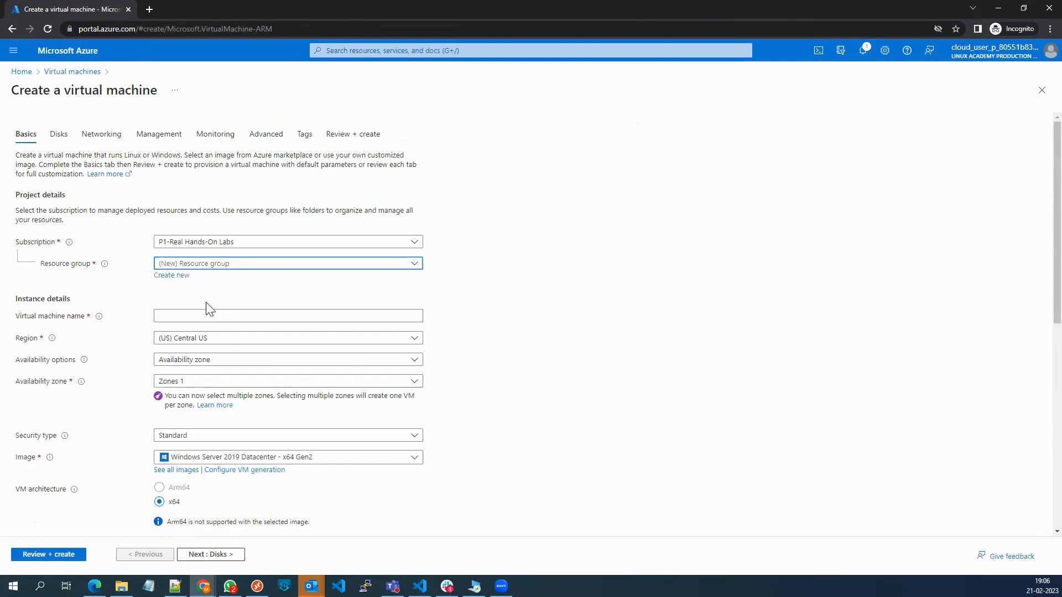
left_click(199, 317)
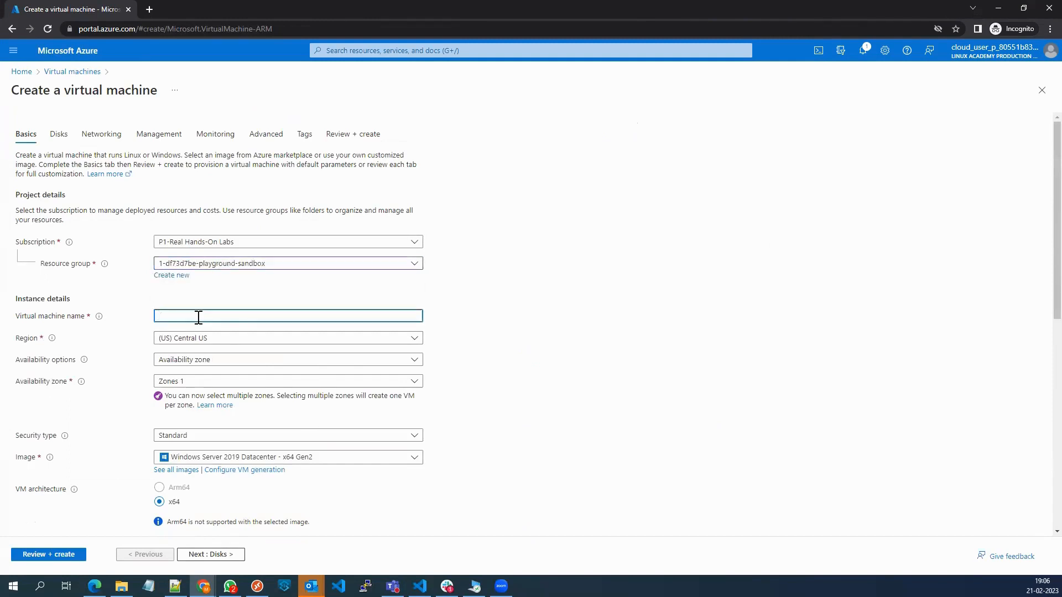
type("Testing123")
Change the virtual machine's size to B2s from the B-Series in the full size list.
scroll(280, 367, "down", 2)
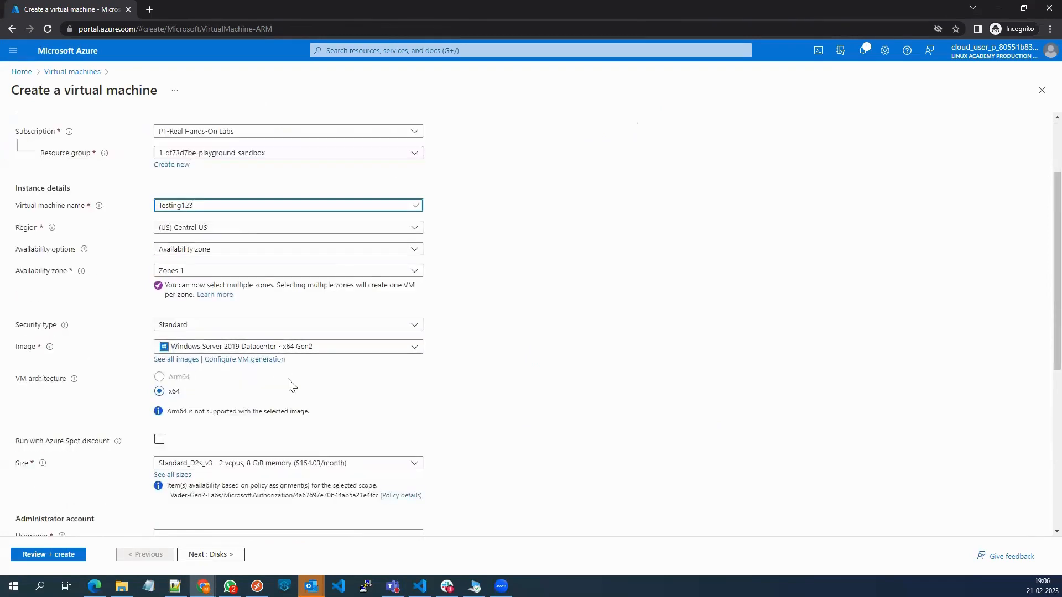
scroll(318, 365, "down", 3)
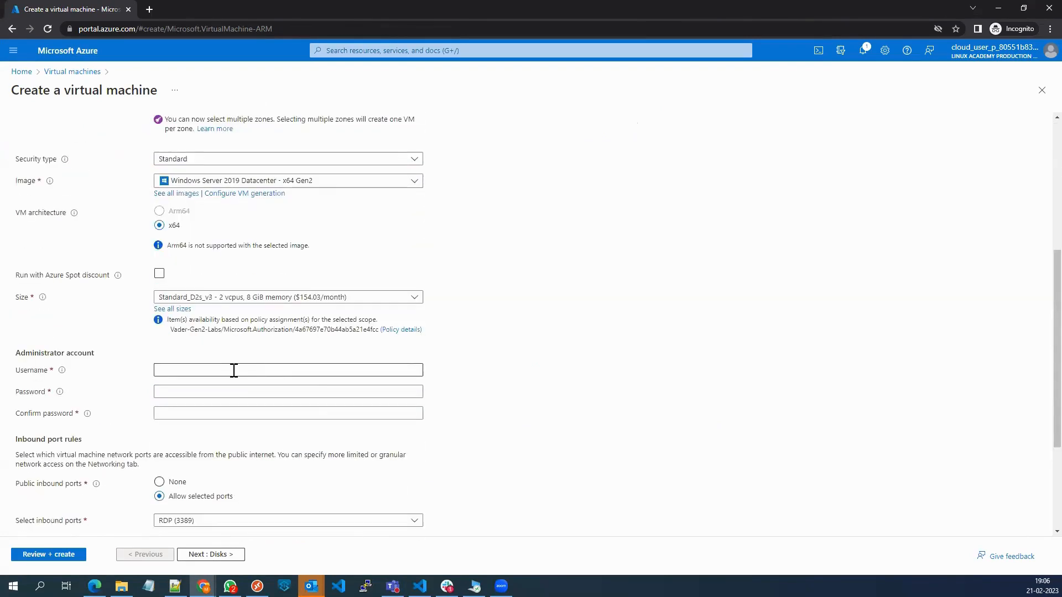
scroll(259, 330, "down", 1)
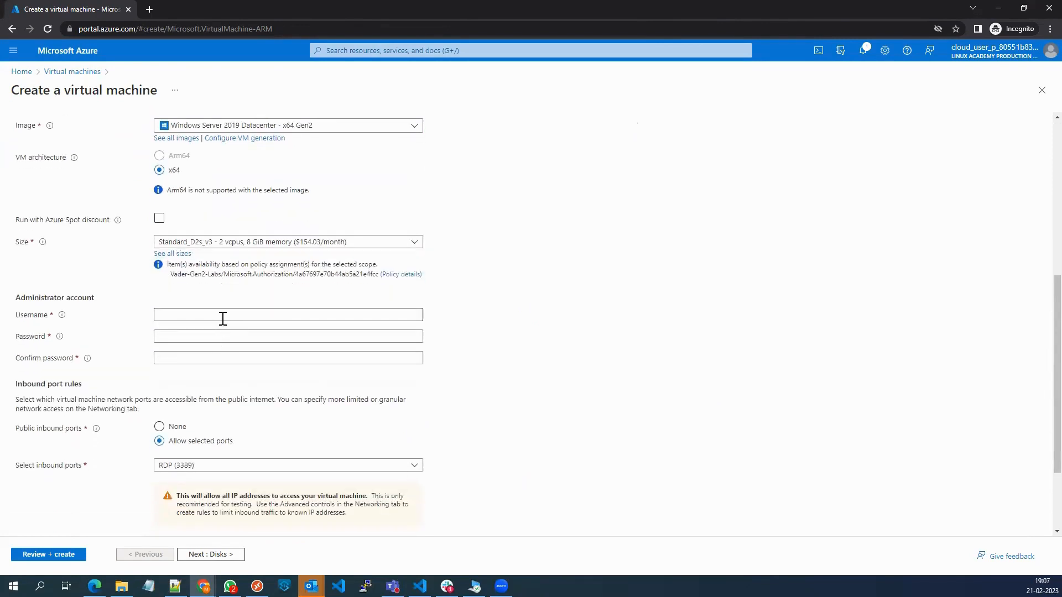
left_click(223, 315)
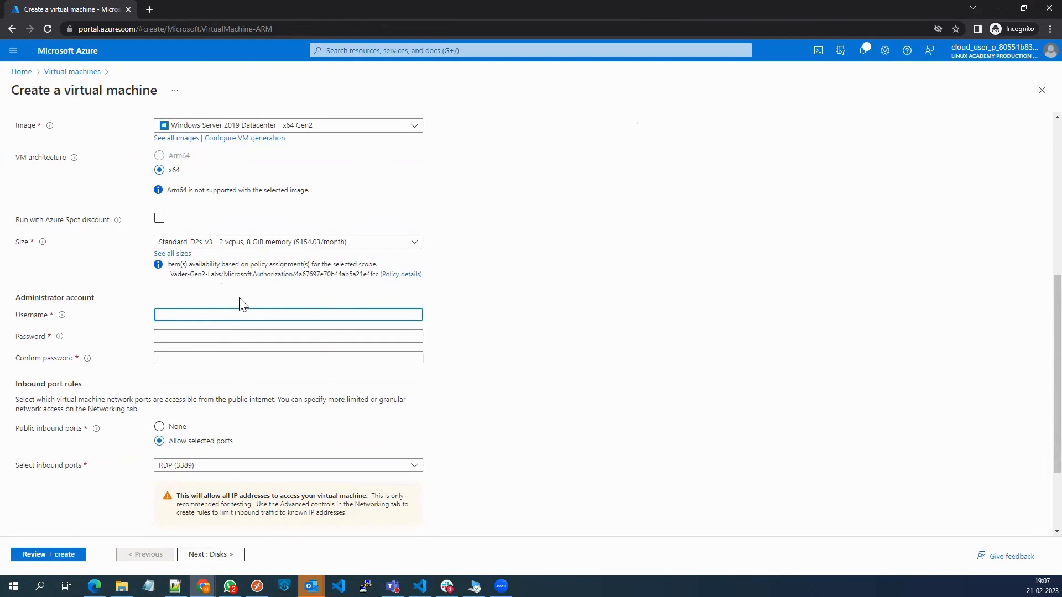
left_click(169, 254)
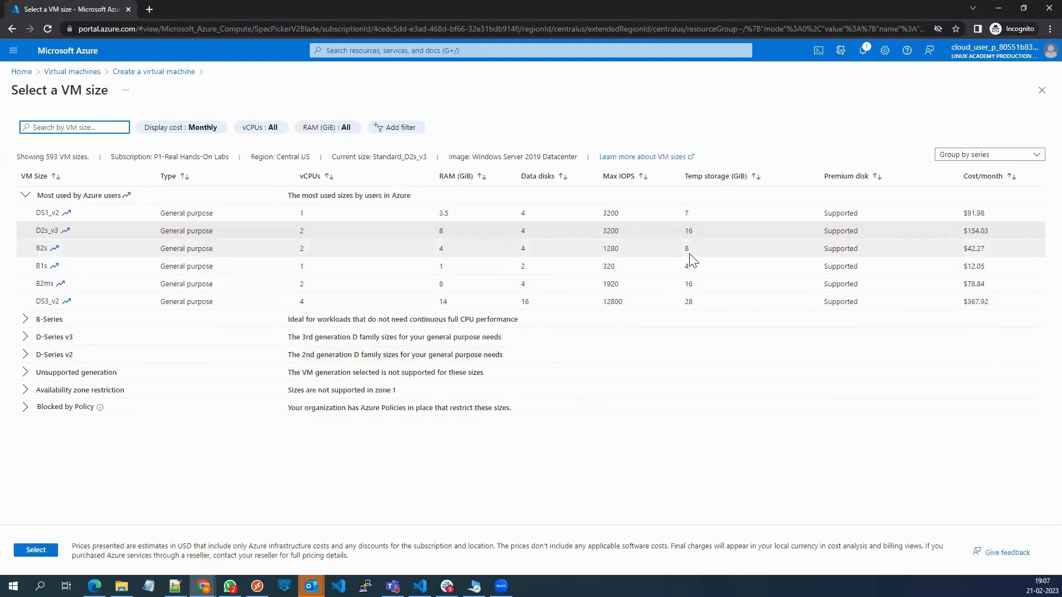
left_click(27, 321)
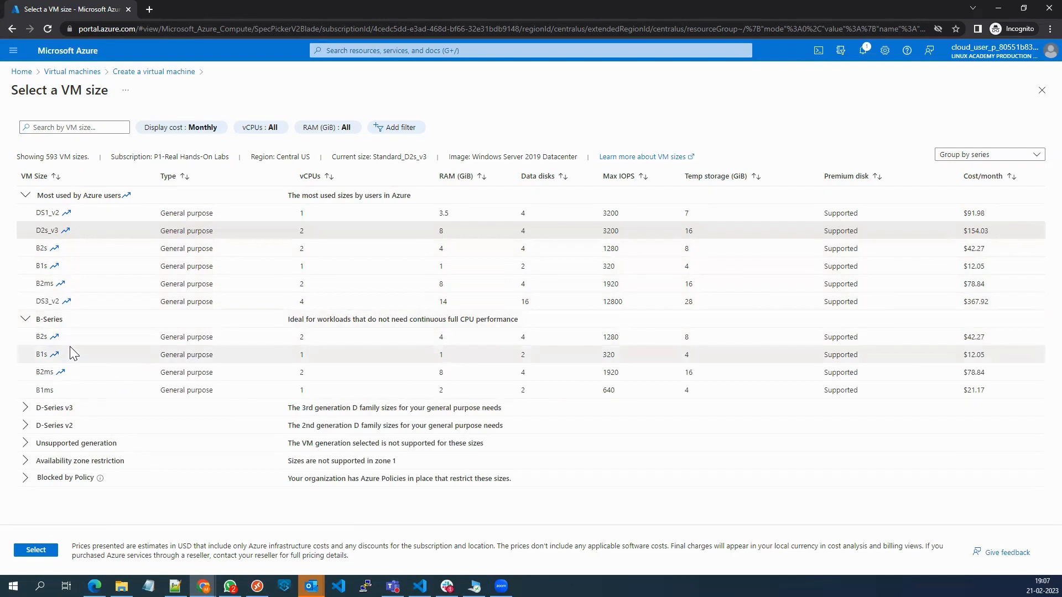
left_click(135, 339)
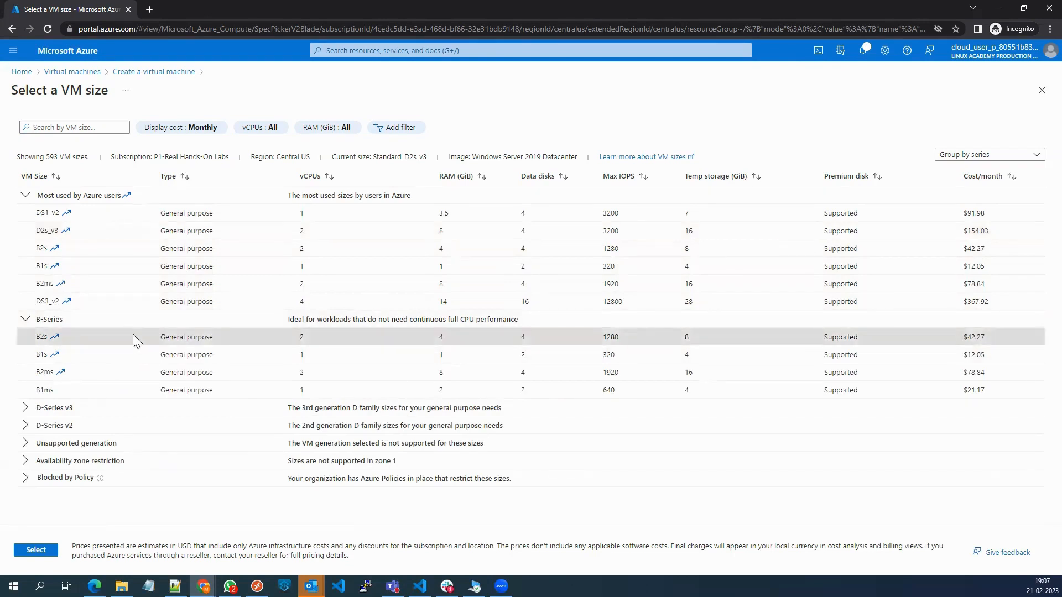
left_click(38, 551)
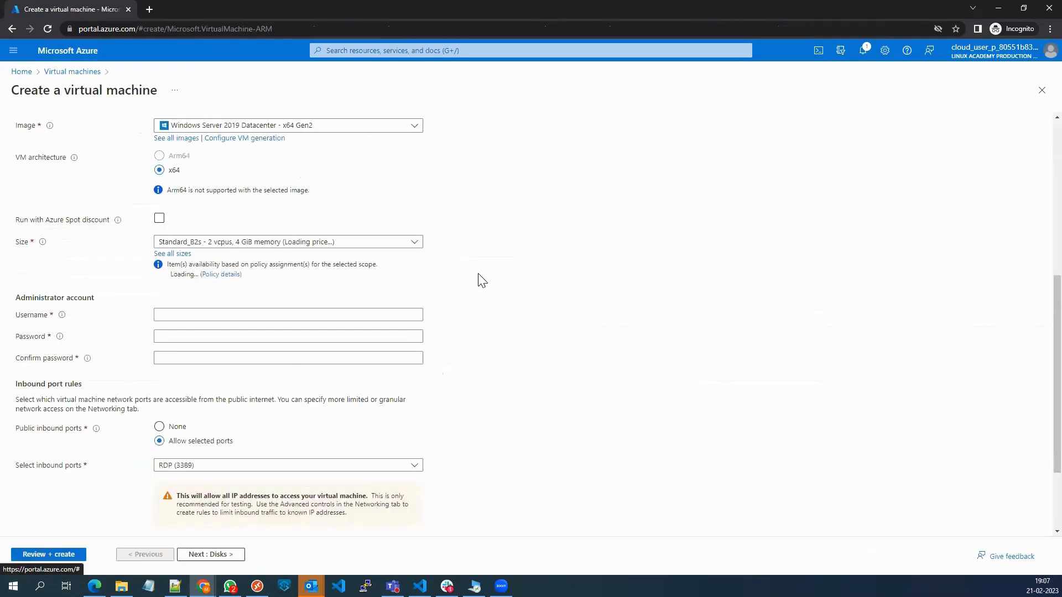
Enter the username for the virtual machine's administrator account and go on to its password.
left_click(189, 314)
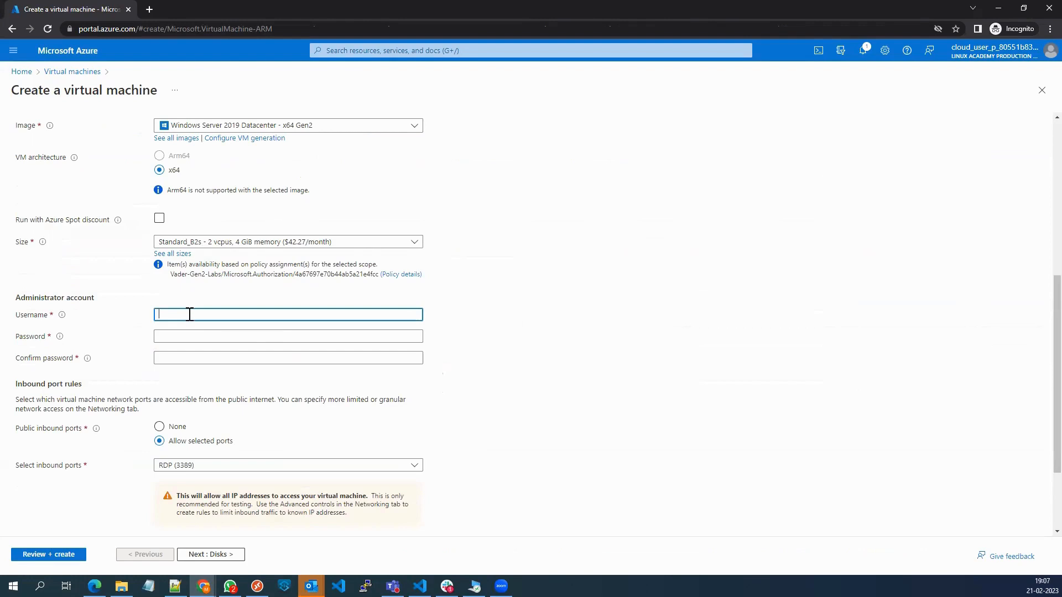
type("admin")
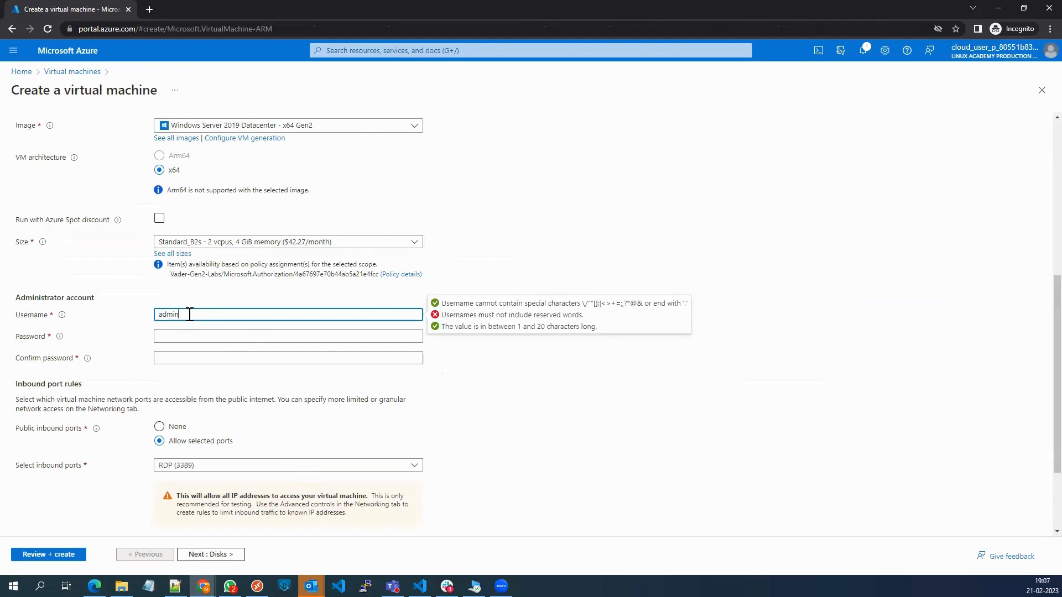
type("mahesh")
left_click(195, 336)
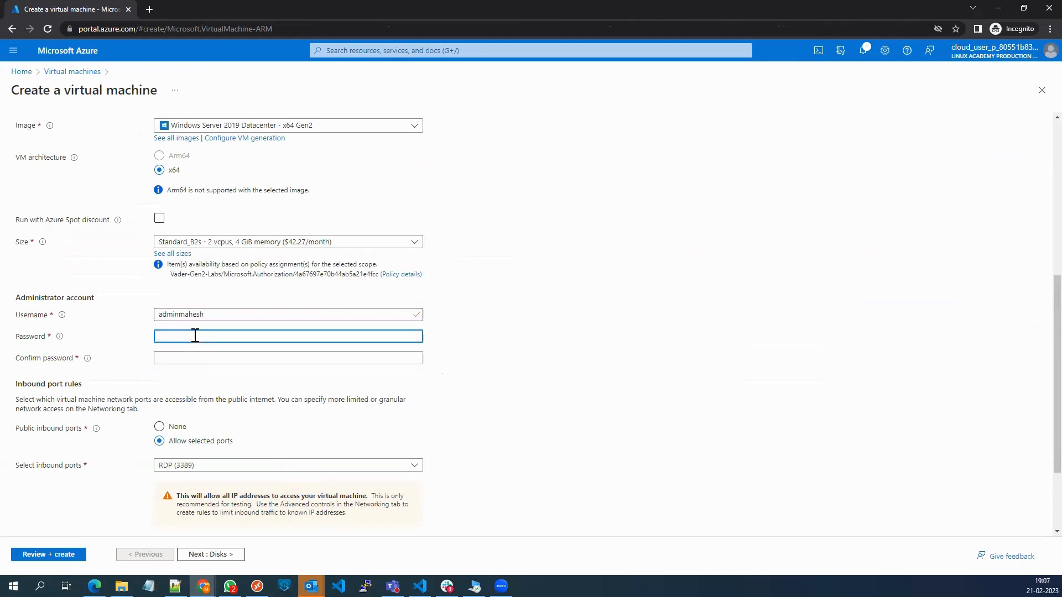
type("•••••")
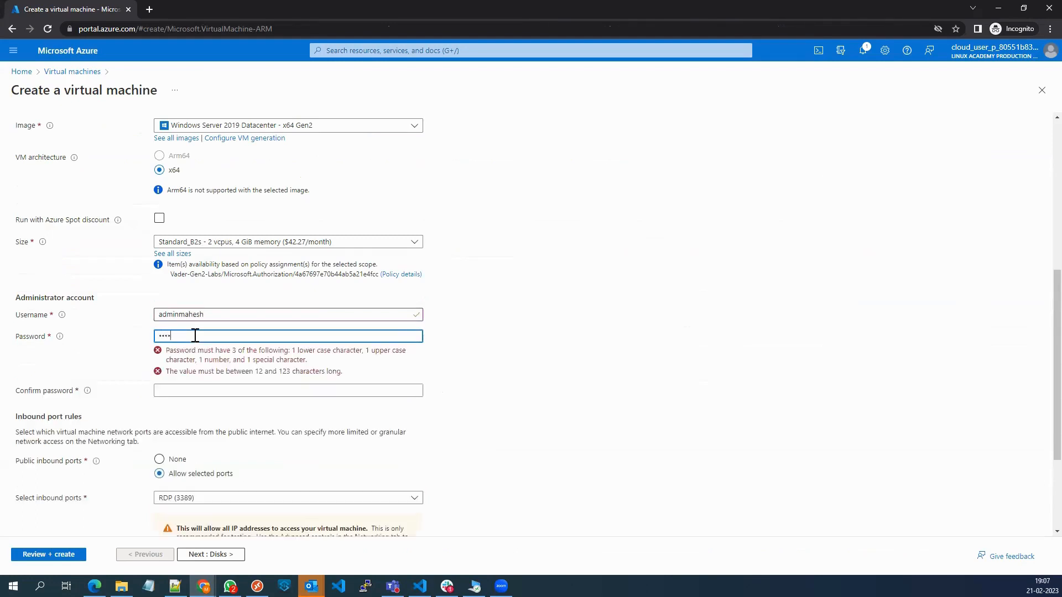
type("••••••")
key("ctrl+a")
key("BackSpace")
Enter the administrator account password and repeat it as the confirmation password.
type("••••••••••••")
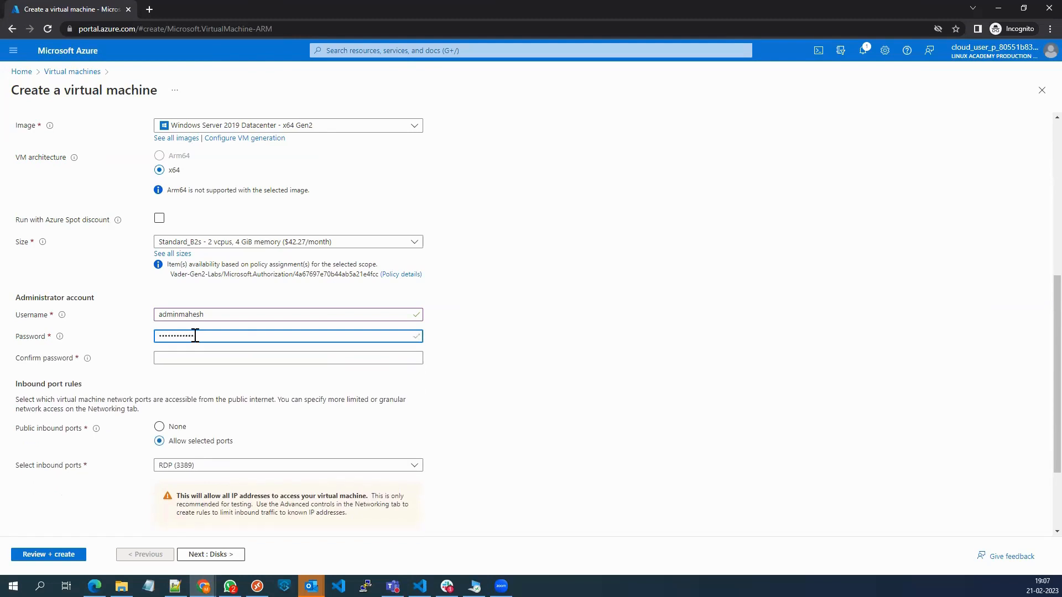
left_click(198, 357)
type("•")
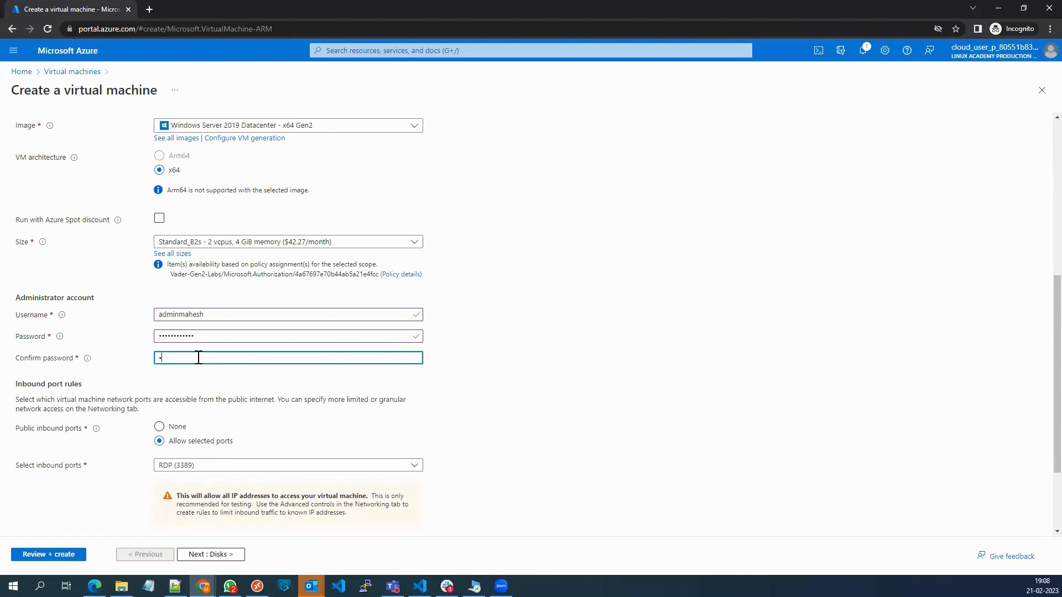
type("•••••")
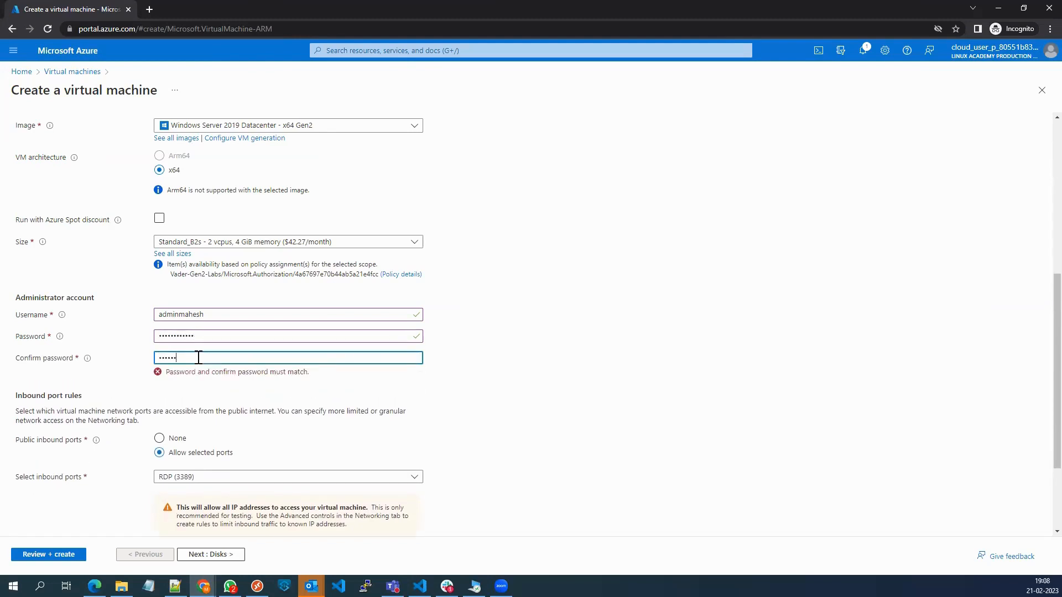
type("••••••")
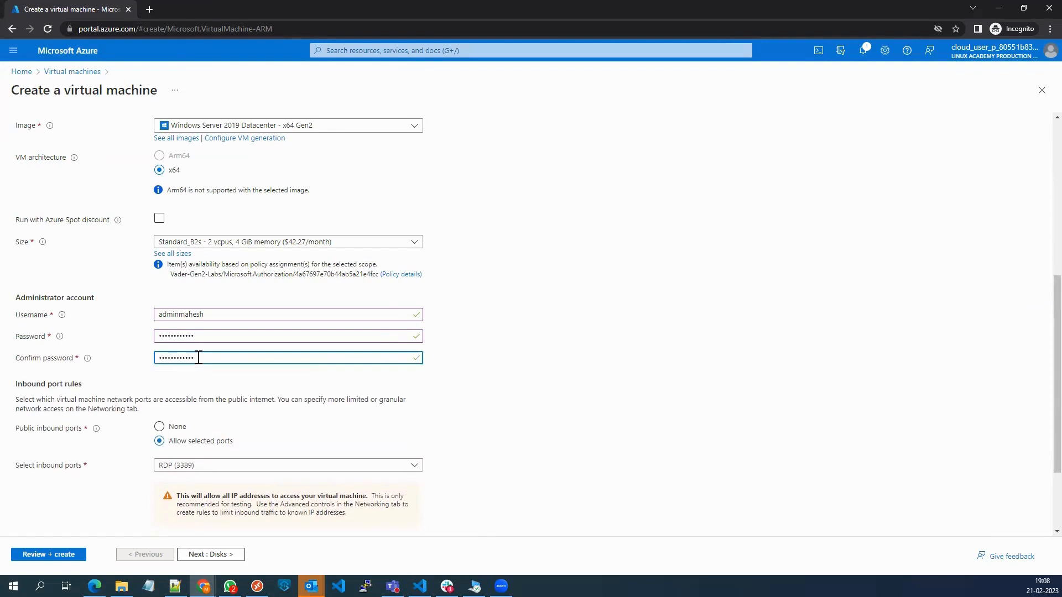
Review the Testing123 configuration with RDP (3389) allowed and create the virtual machine.
scroll(351, 387, "down", 2)
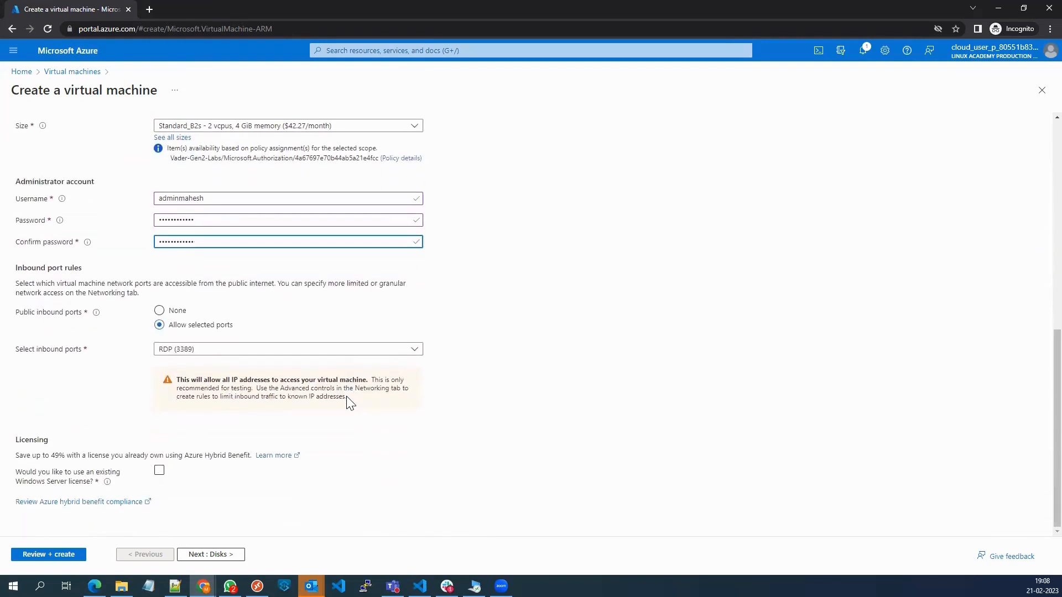
left_click(41, 557)
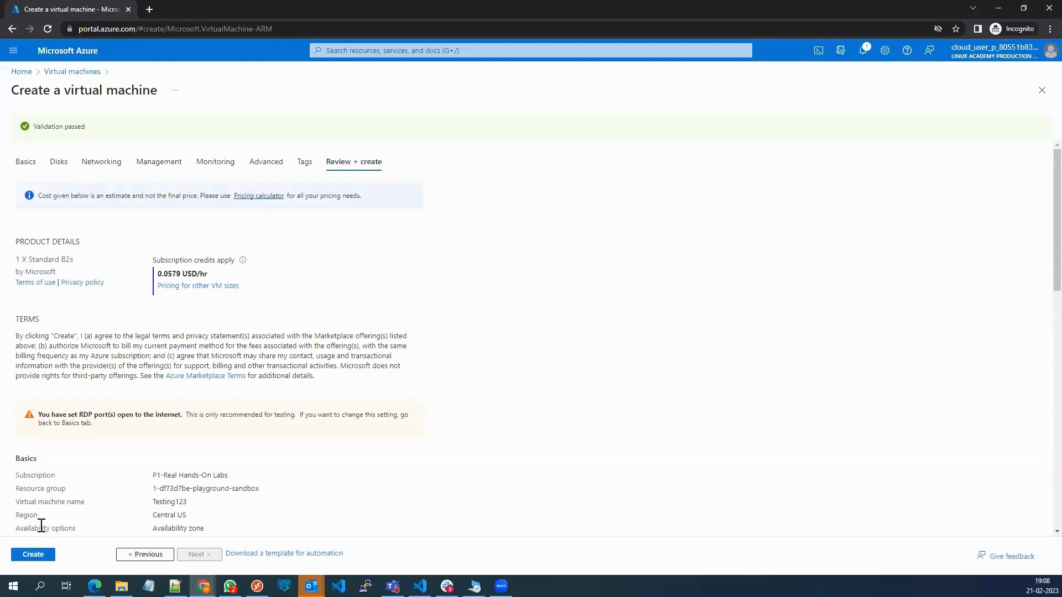
left_click(34, 555)
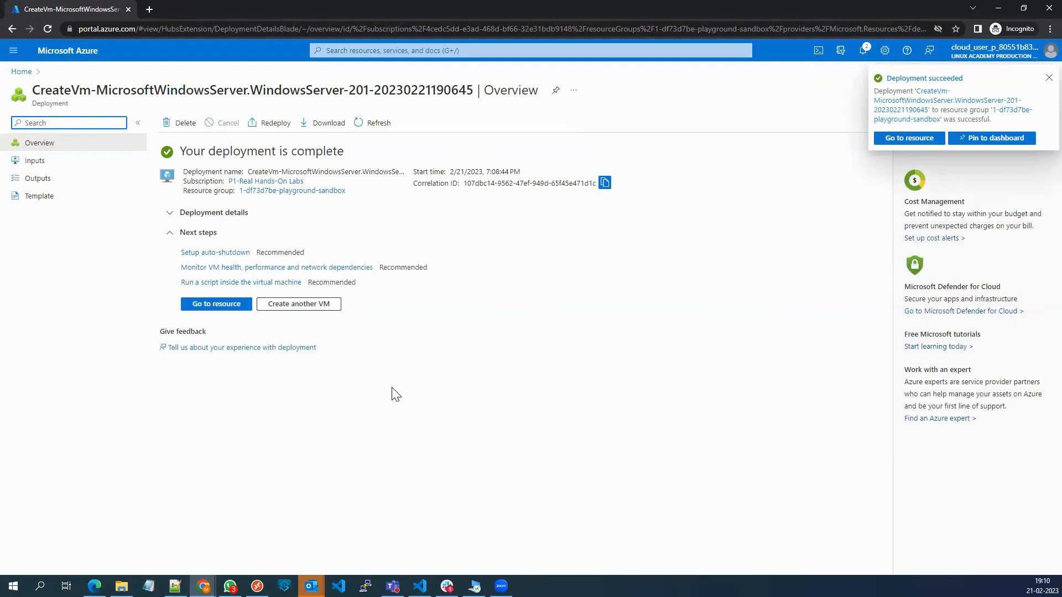
Go to the deployed virtual machine Testing123 and open its RDP connection page.
left_click(206, 306)
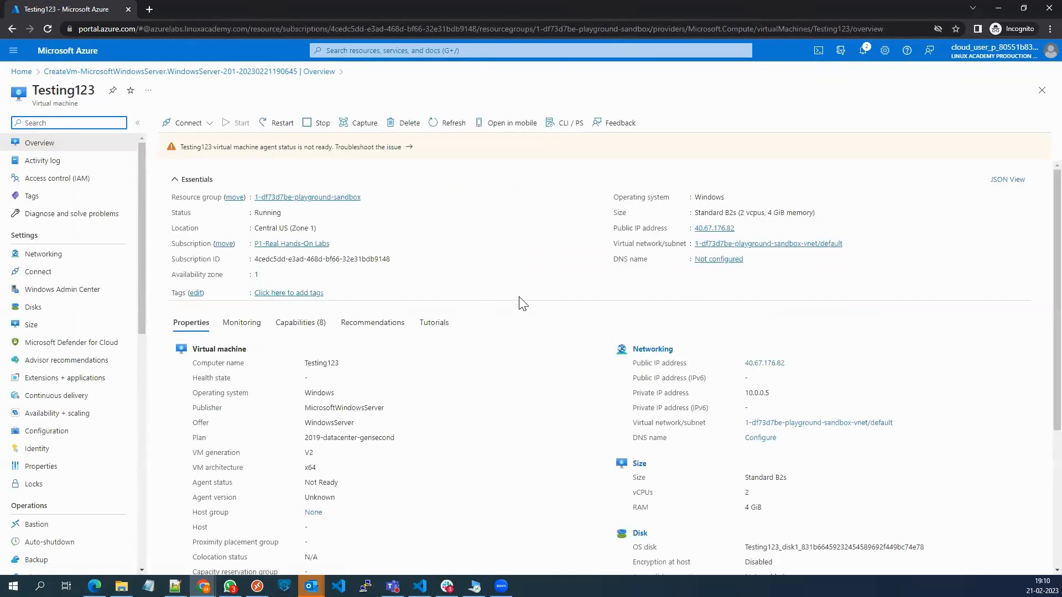
left_click(187, 125)
left_click(180, 147)
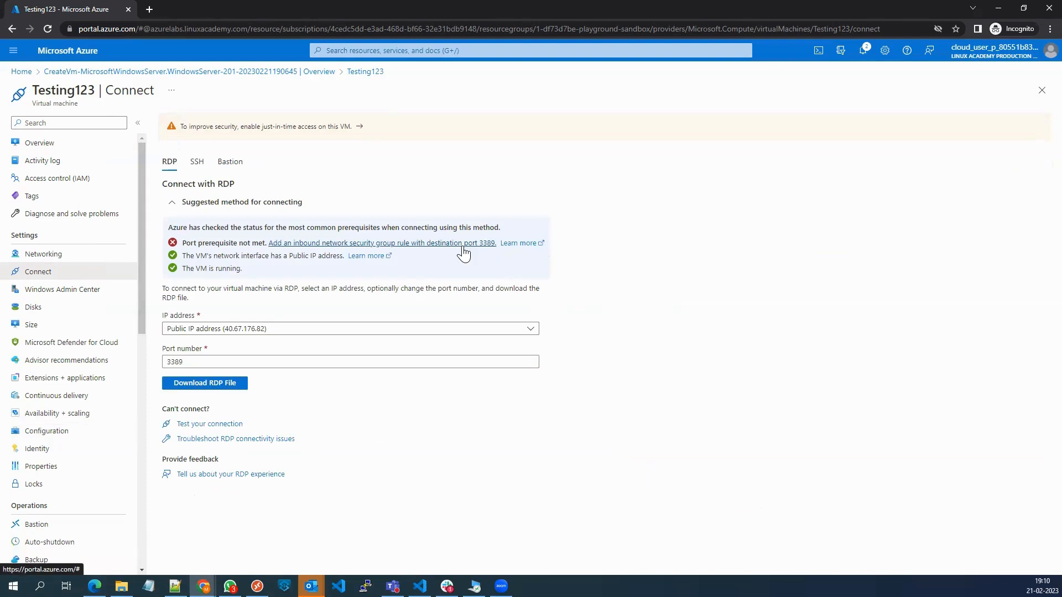
Download the RDP file for Testing123, open it and start the remote connection.
left_click(215, 387)
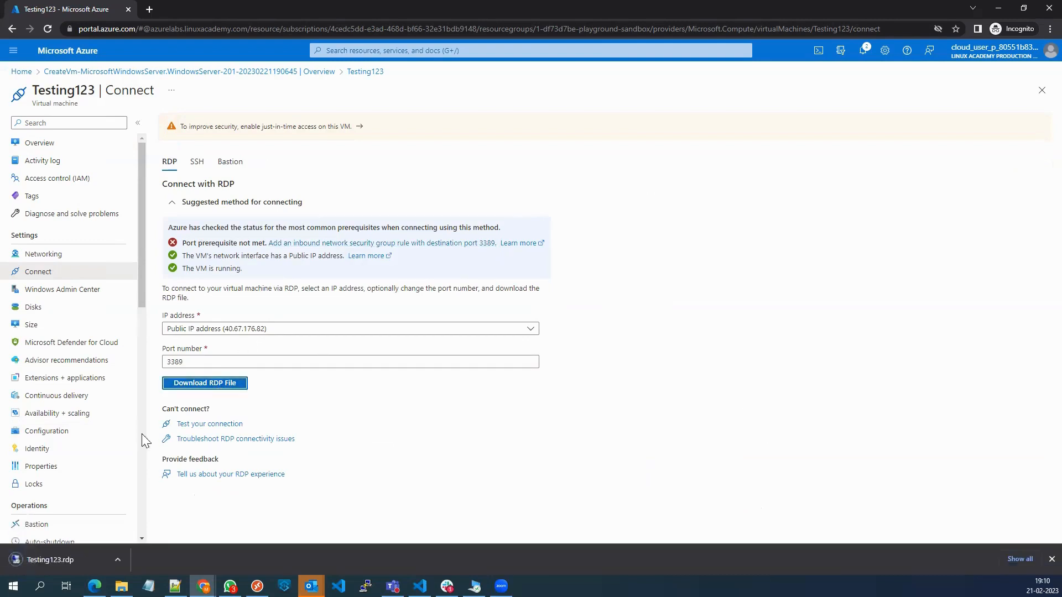
left_click(57, 562)
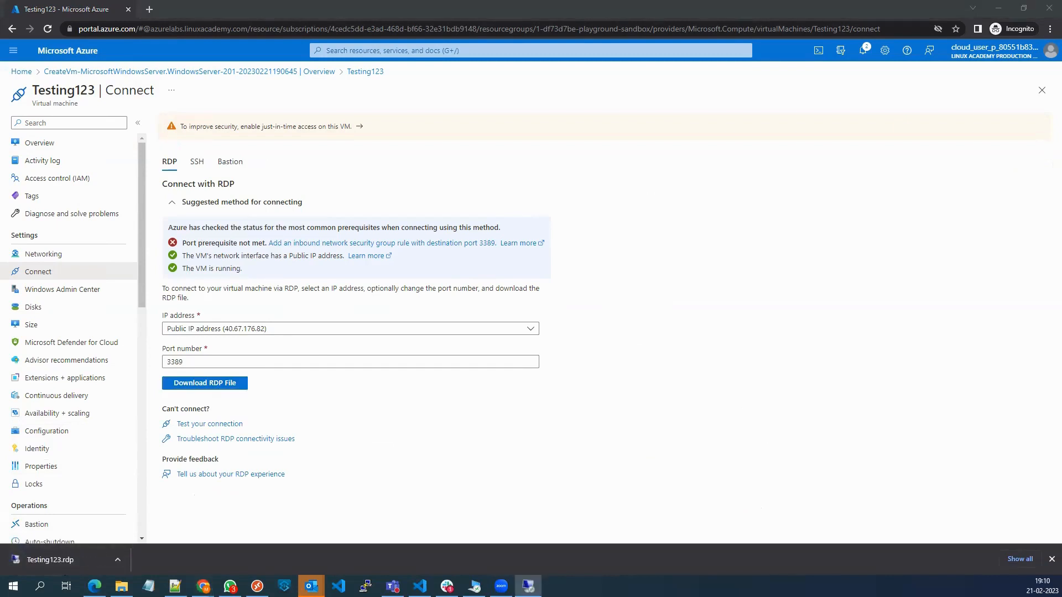
left_click(489, 328)
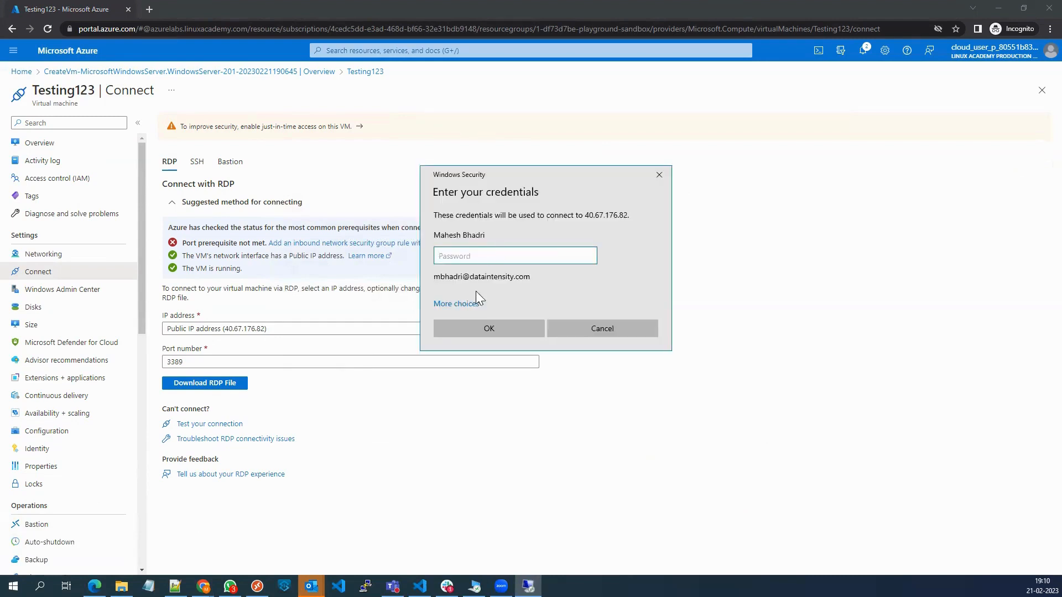
Try to sign in with a different account, entering the administrator username without a domain prefix and the account password.
left_click(468, 305)
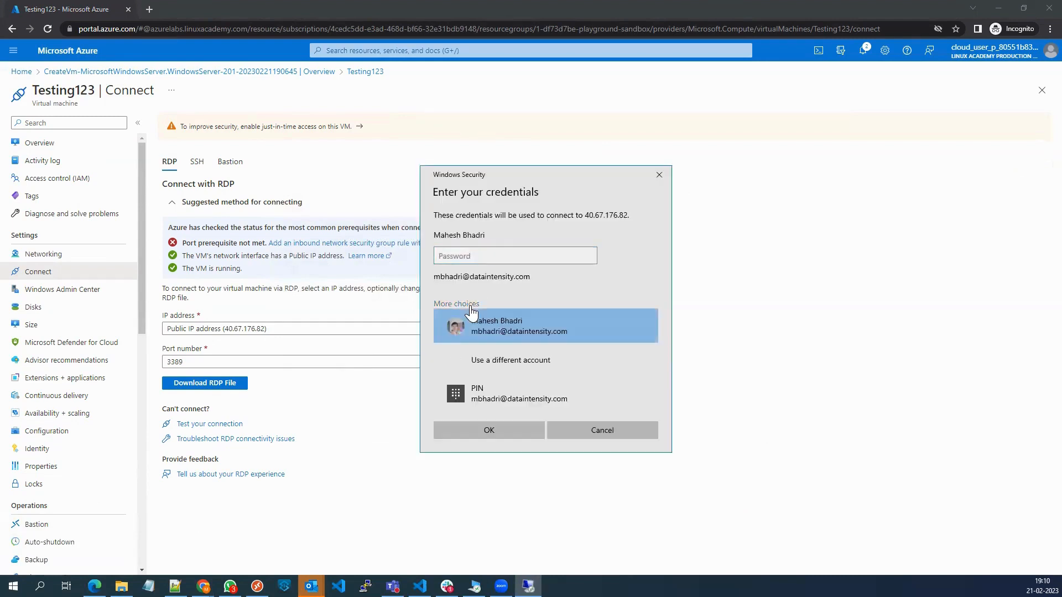
left_click(491, 362)
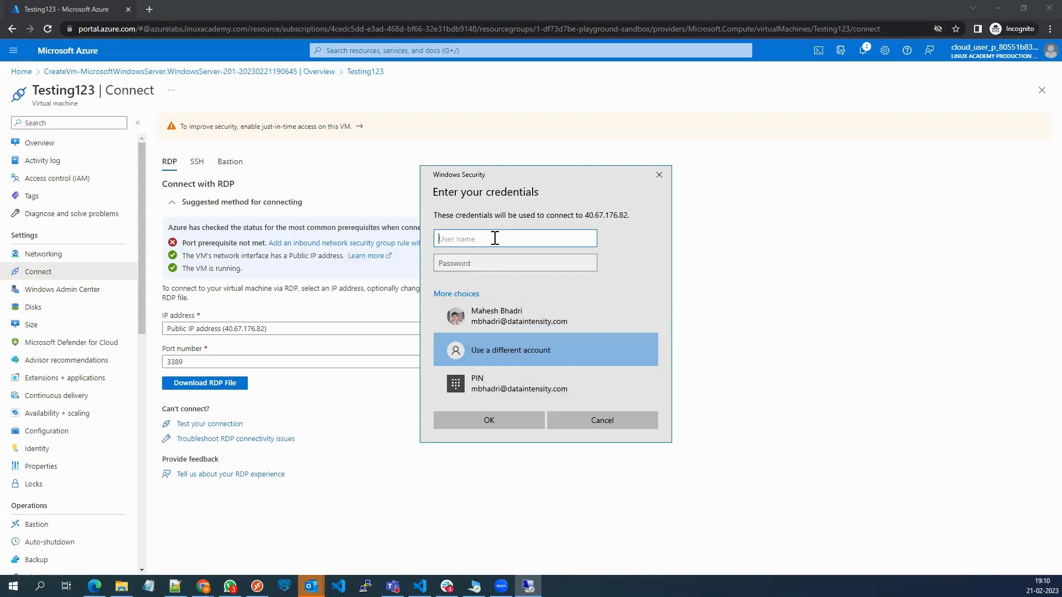
type("adminmahesh")
left_click(496, 267)
type("*****")
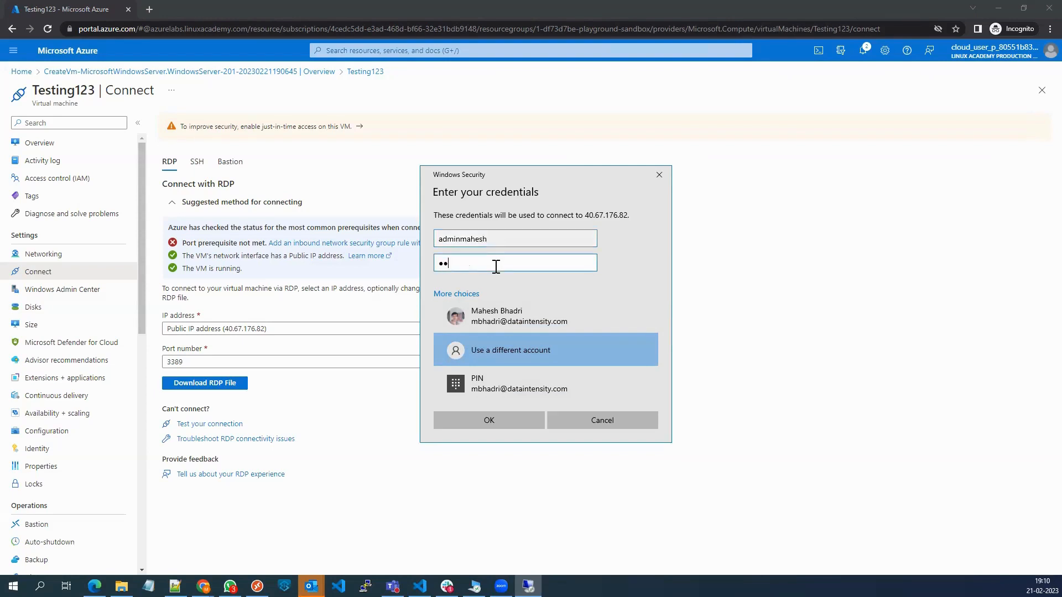
type("*******")
left_click(491, 420)
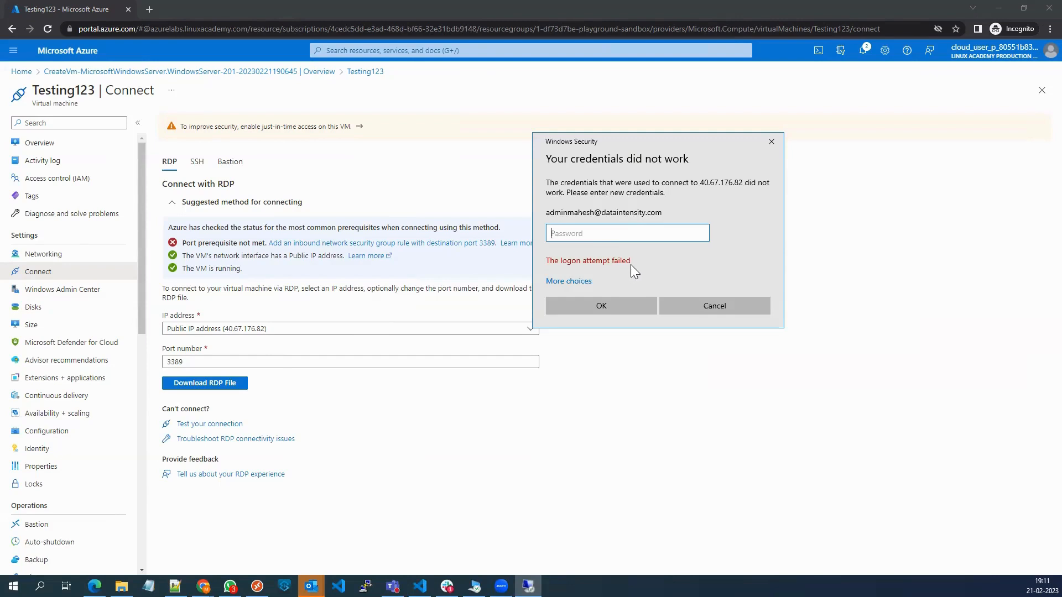
Sign in with a different account, entering the administrator username with the local prefix .\ and the account password.
left_click(590, 283)
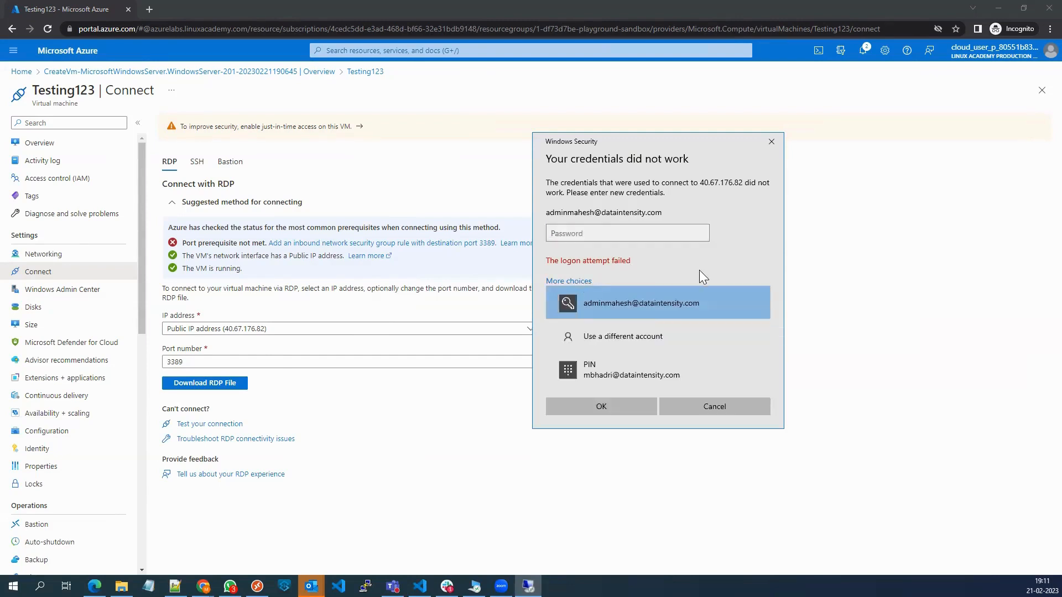
left_click(655, 337)
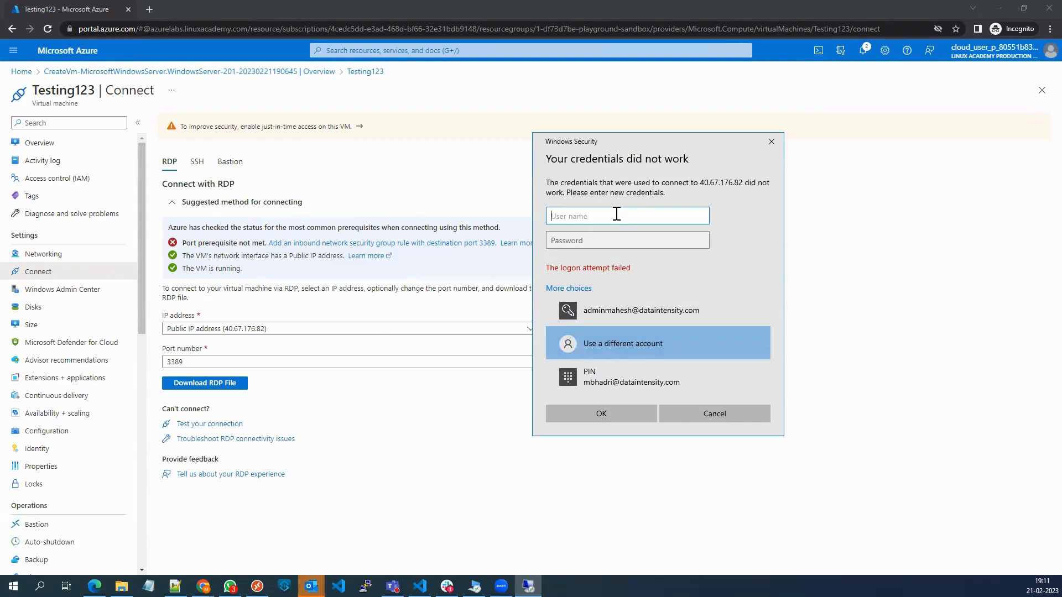
type(".")
type("\\")
type("\\")
type("adminm")
type("ahesh")
key("Tab")
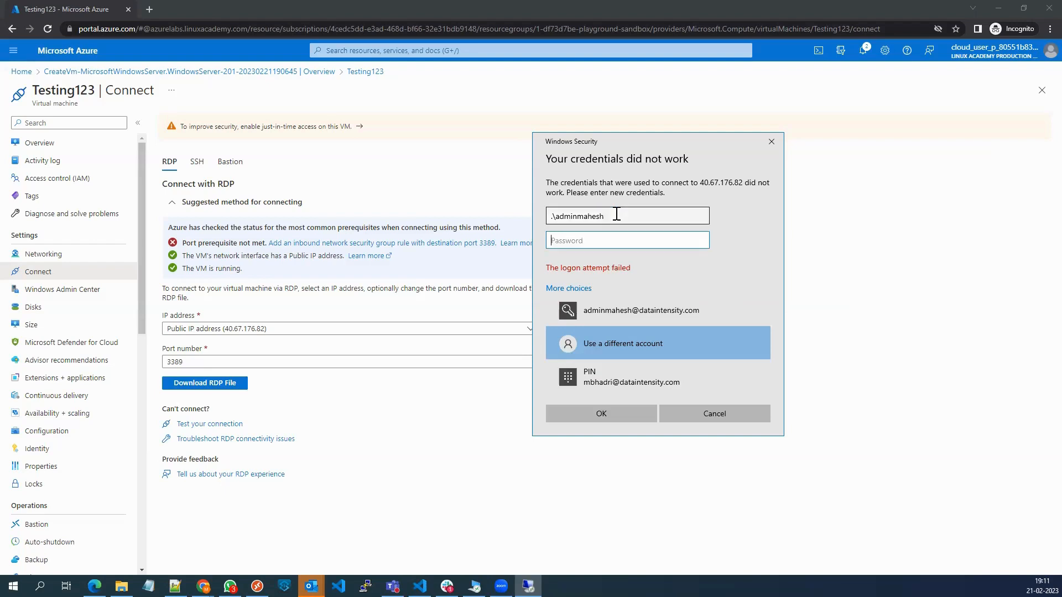
type("••••••••••••")
left_click(613, 414)
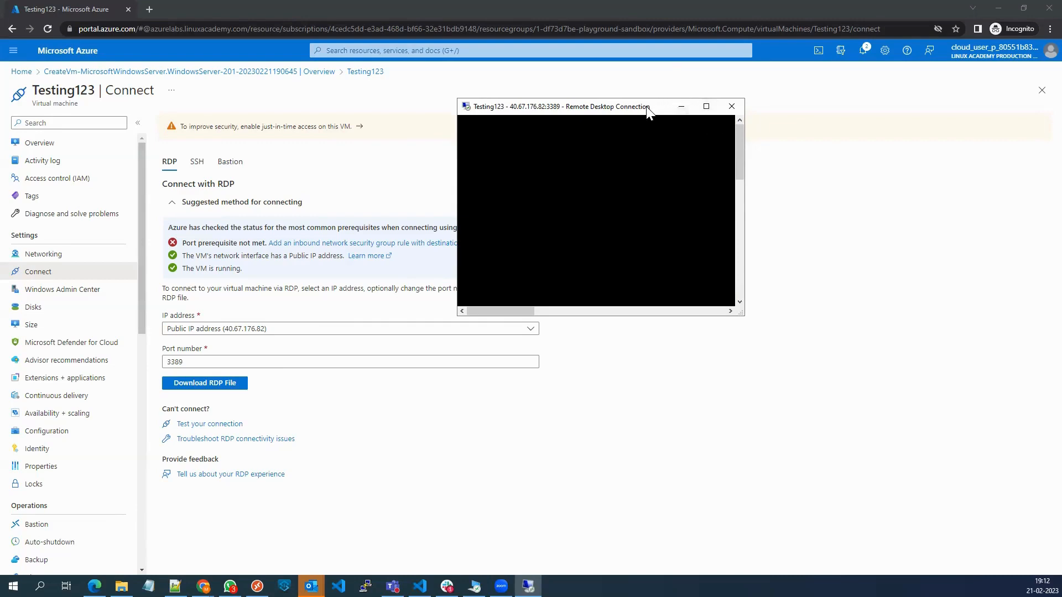
View the Testing123 remote session in full screen, restore its window and minimize it.
left_click(726, 191)
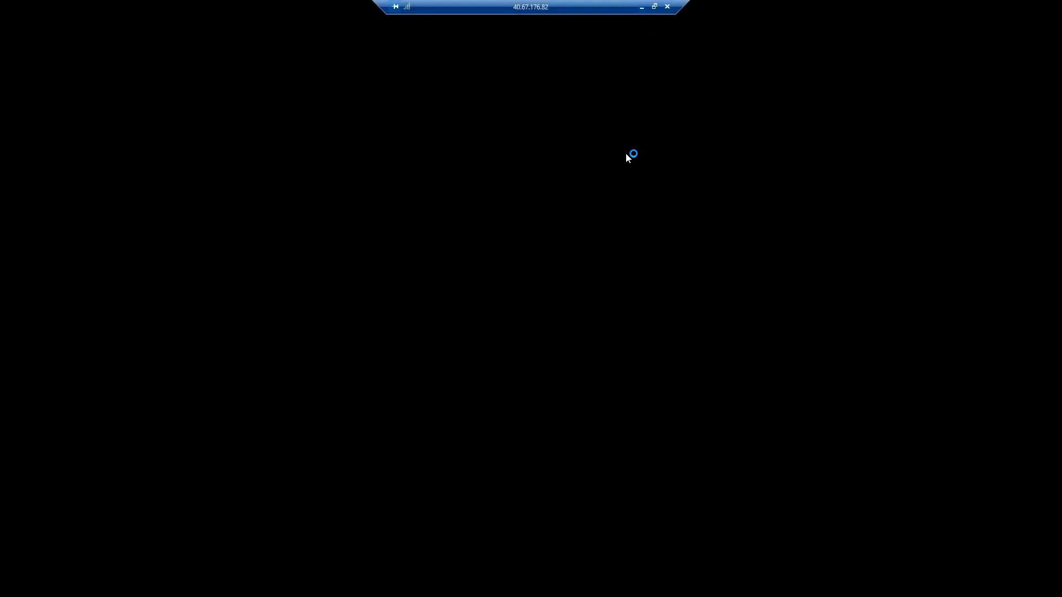
left_click(655, 6)
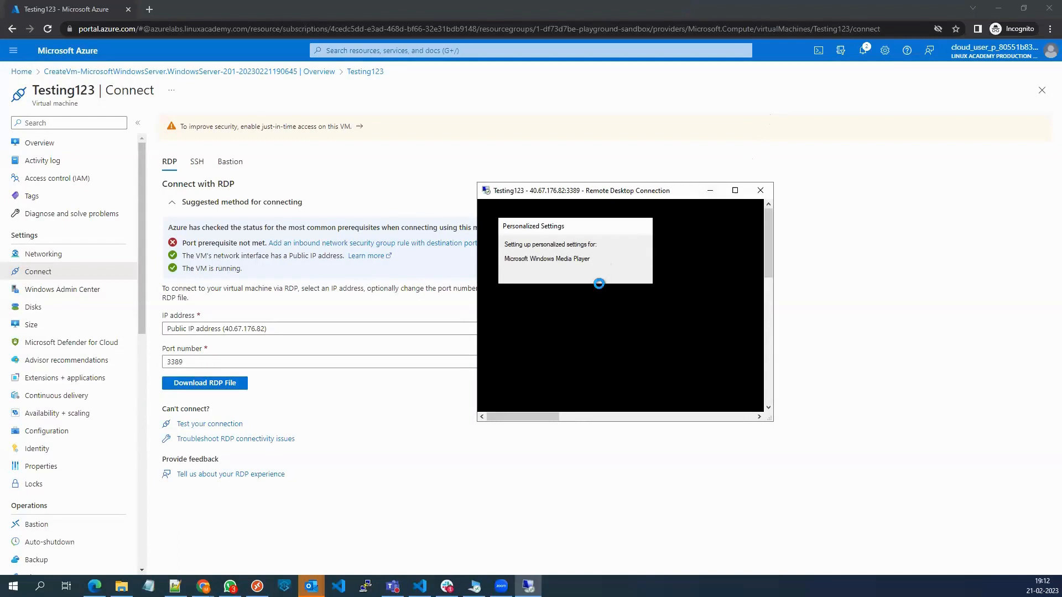
left_click(710, 194)
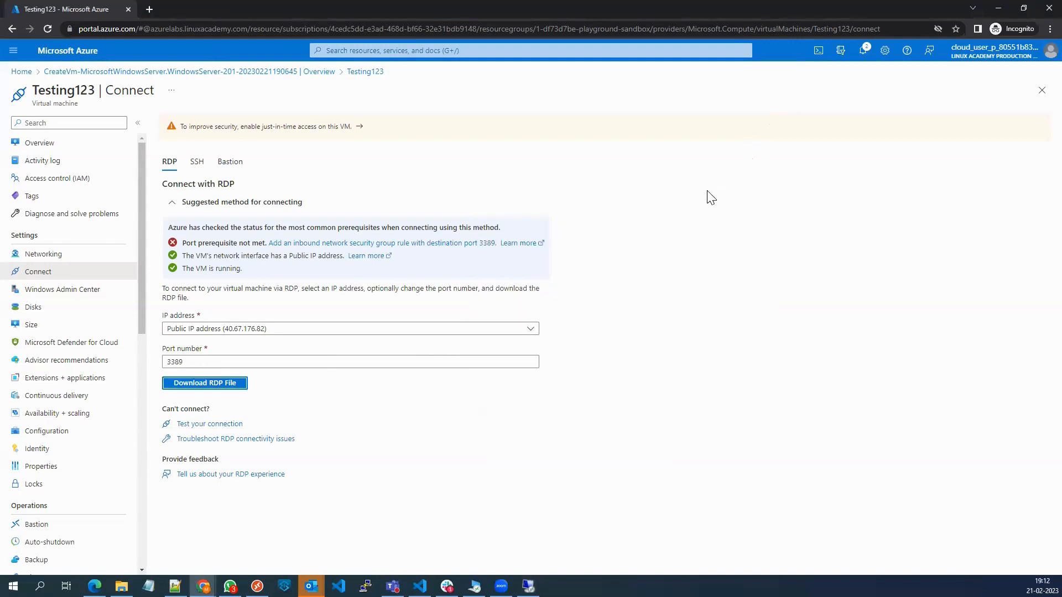
Examine the port prerequisite line for destination port 3389 on the RDP connection page.
left_click_drag(186, 243, 496, 244)
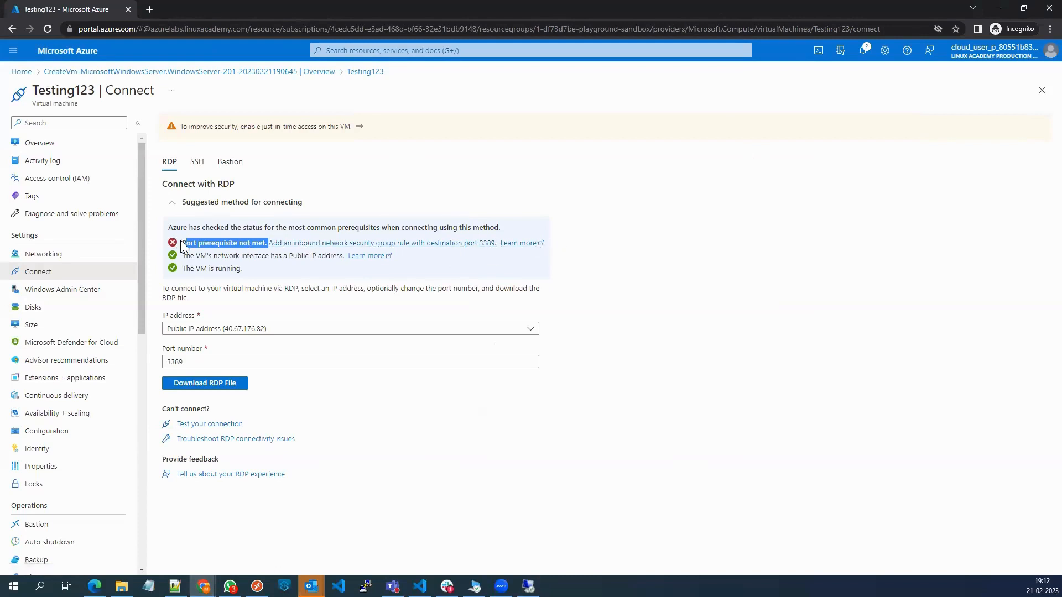
left_click_drag(182, 243, 266, 247)
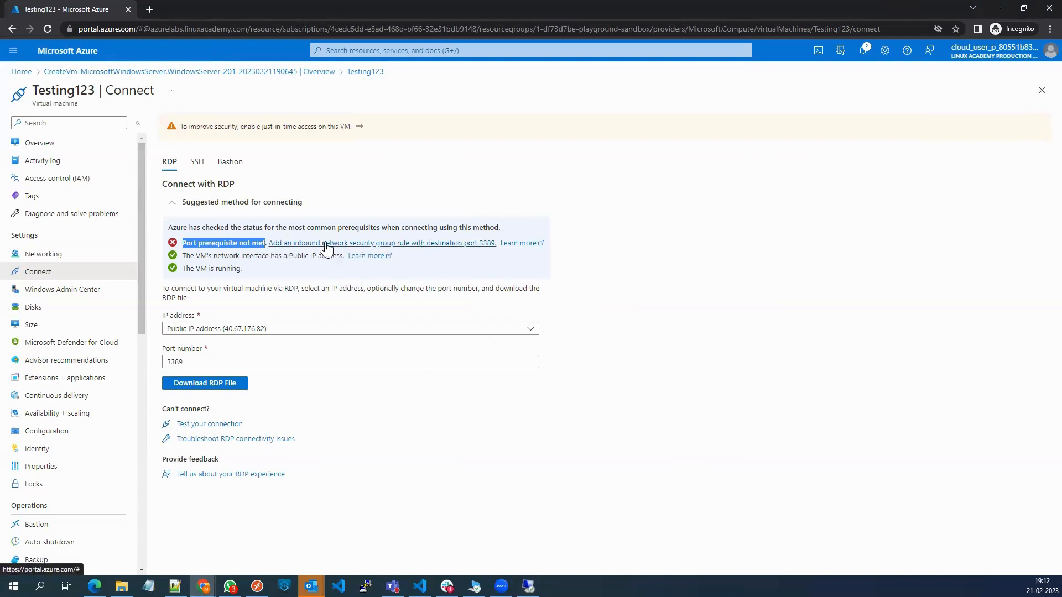
left_click(209, 243)
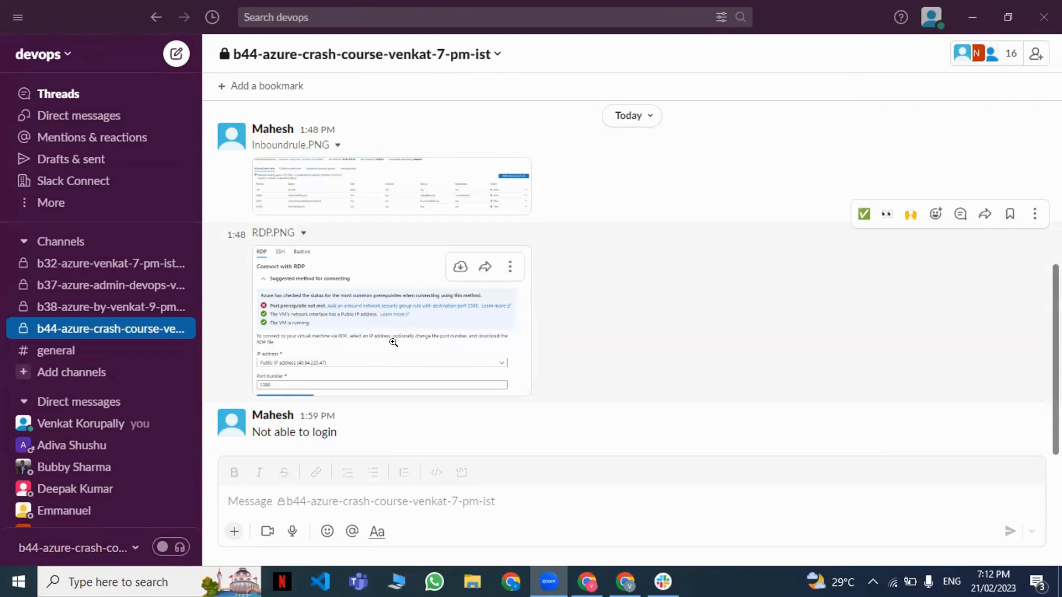
View the RDP.PNG screenshot in the b44-azure-crash-course-venkat-7-pm-ist Slack channel at full size and close it.
left_click(403, 320)
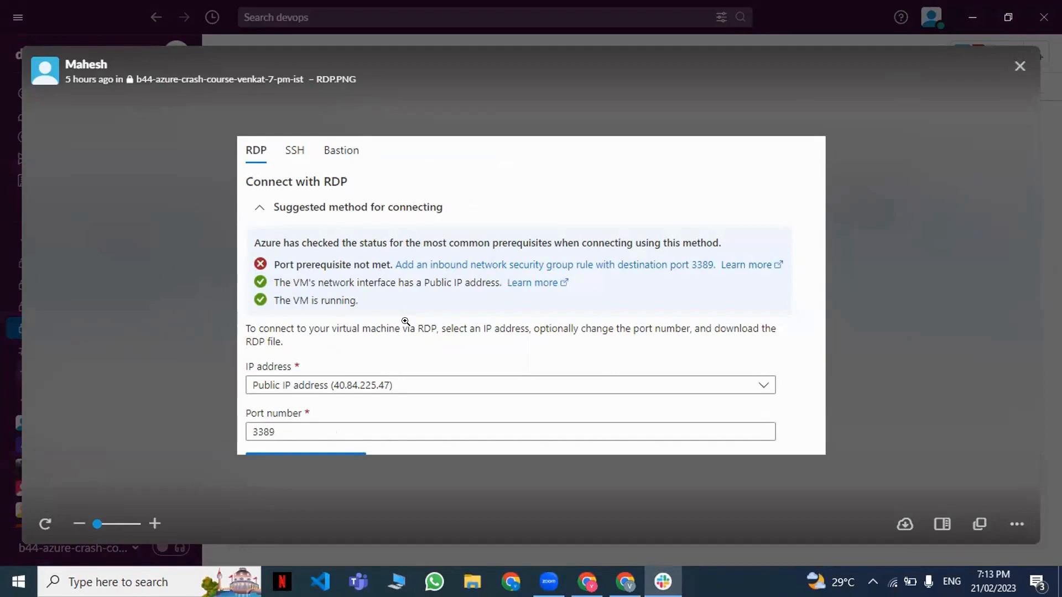
key("Escape")
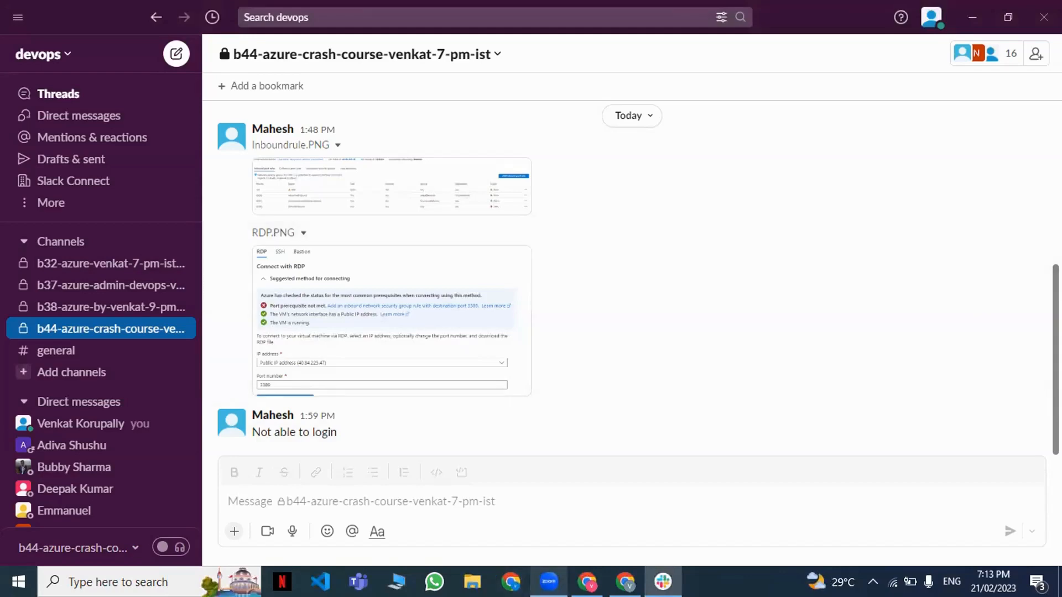
Switch to the Azure portal, find the Virtual machines service and start creating a new Azure virtual machine.
left_click(625, 582)
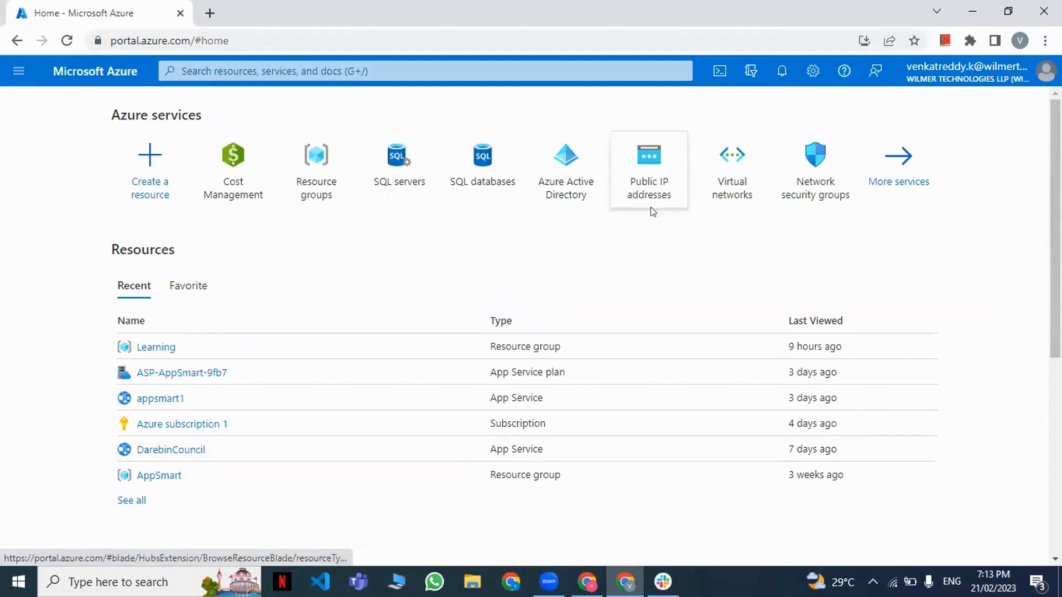
key("g")
key("slash")
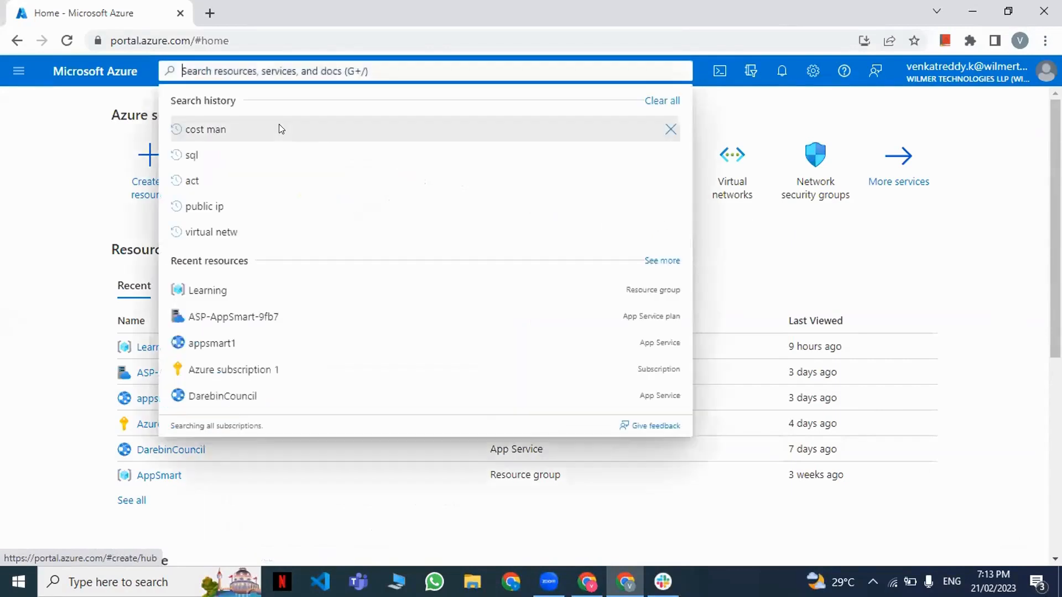
type("virtual")
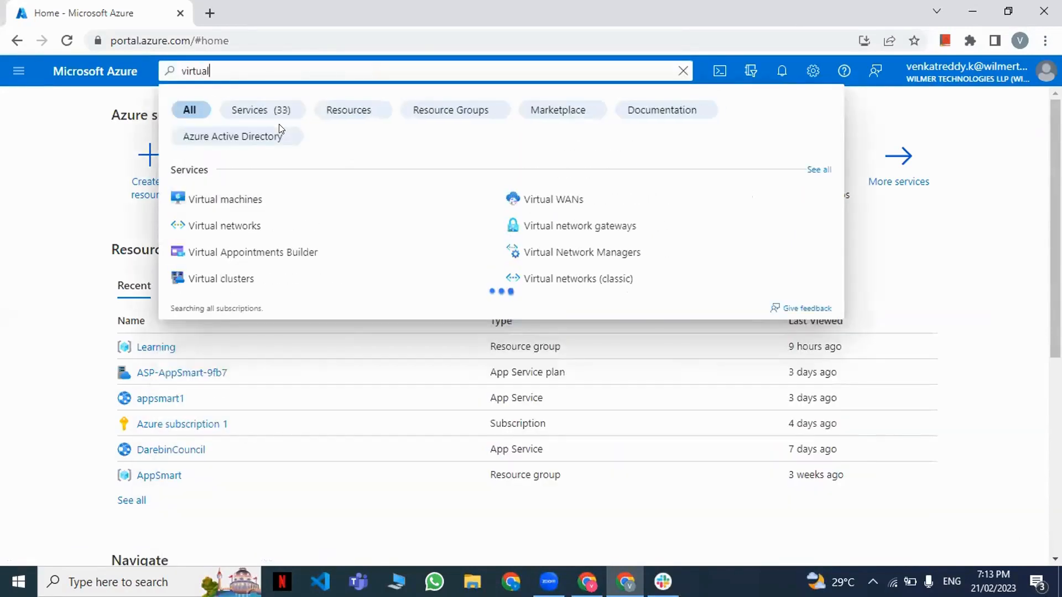
left_click(272, 197)
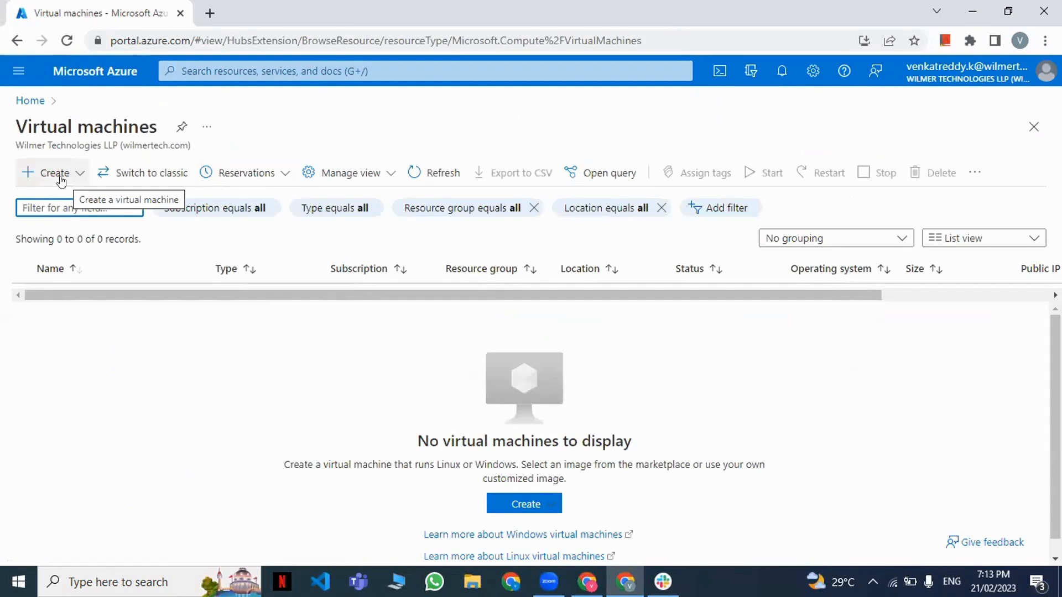
left_click(61, 181)
left_click(80, 208)
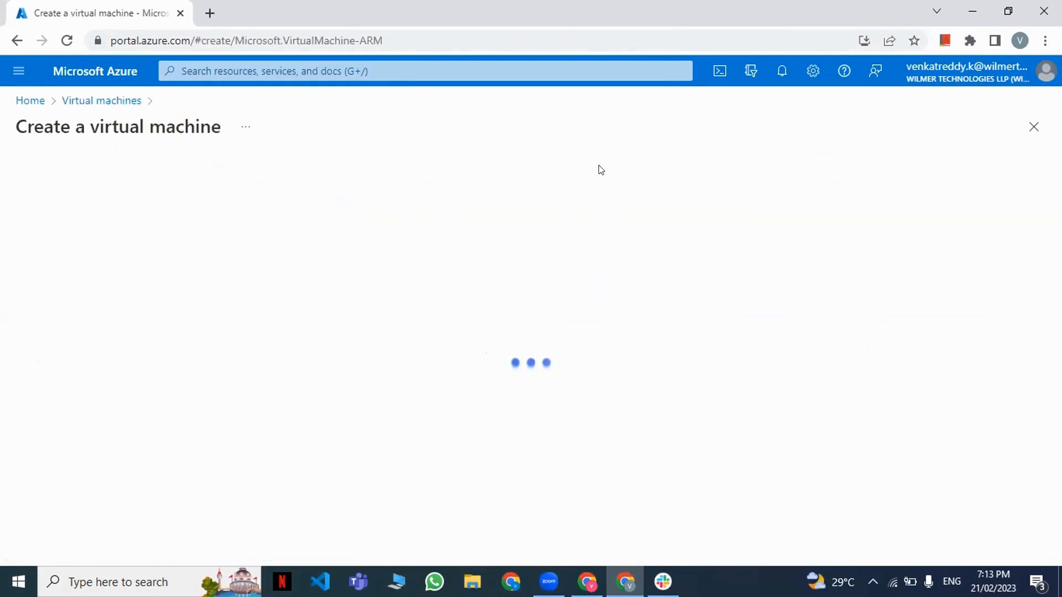
Assign the new virtual machine to the Learning resource group and name it VM1.
scroll(339, 391, "down", 1)
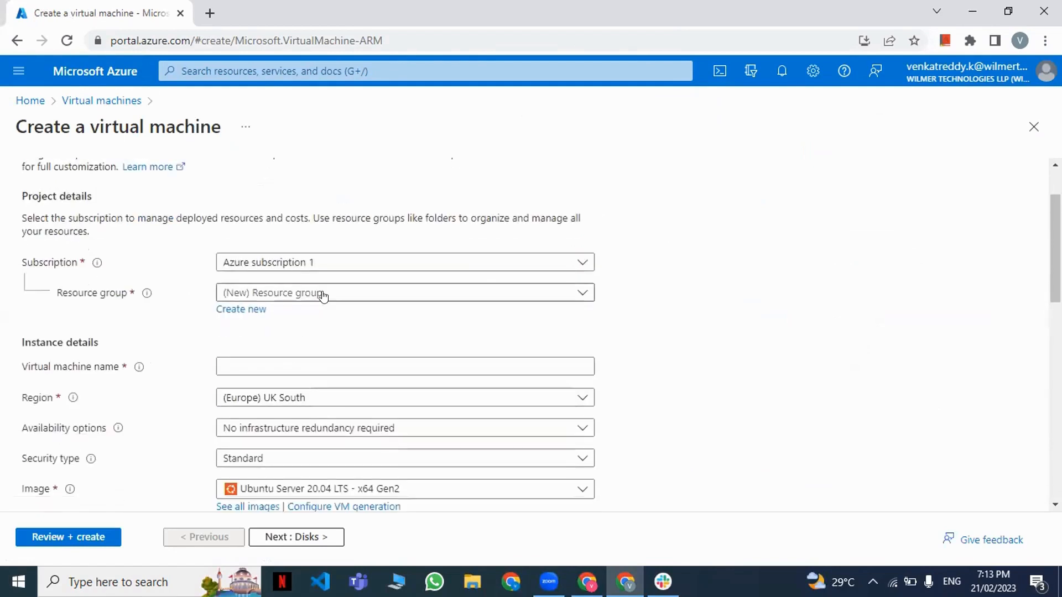
left_click(323, 294)
left_click(280, 370)
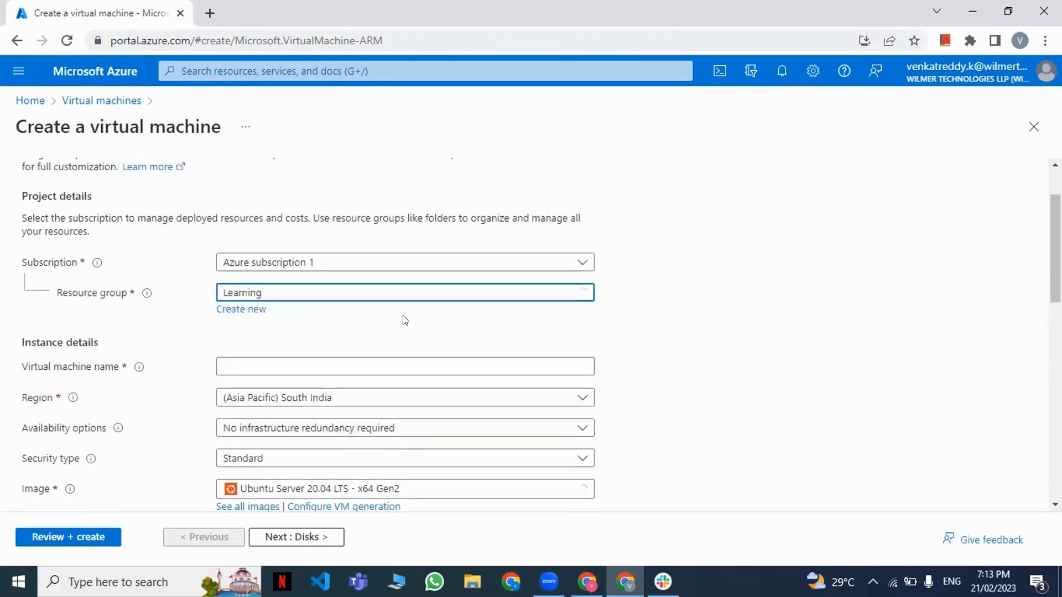
scroll(343, 309, "down", 1)
left_click(345, 291)
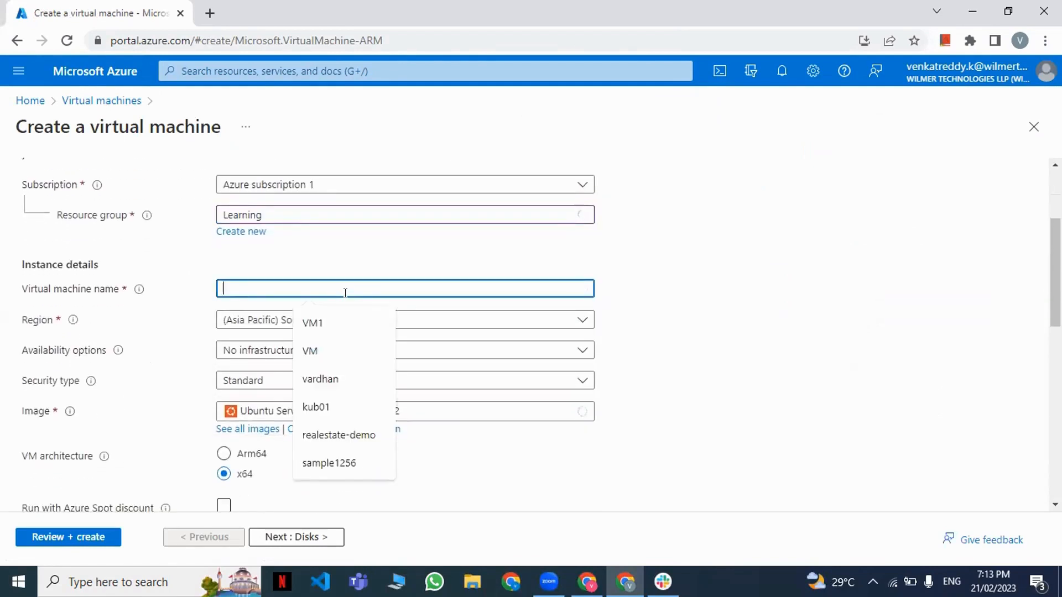
left_click(356, 331)
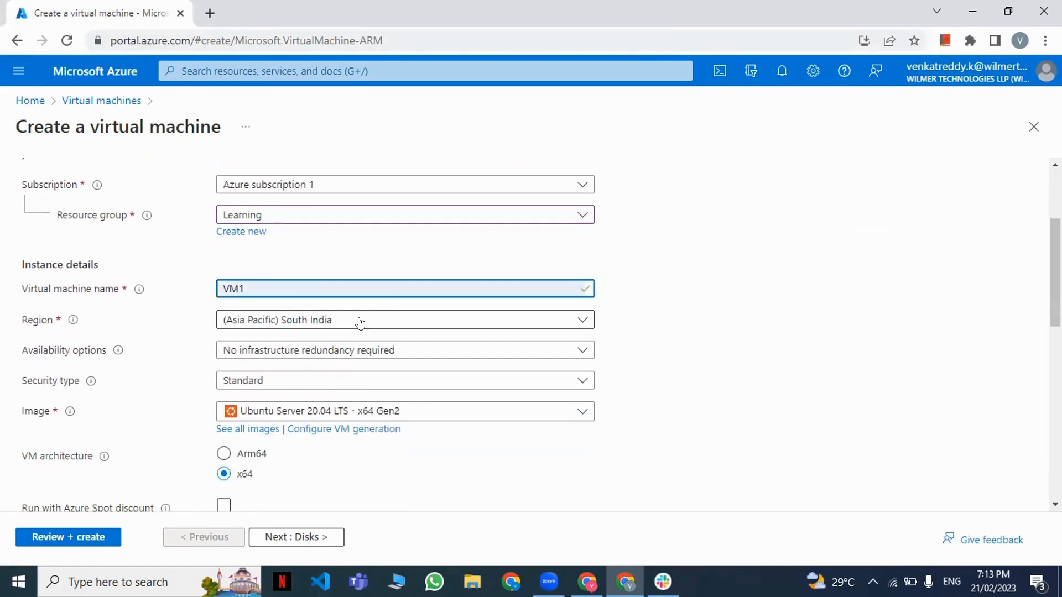
Keep the region at (Asia Pacific) South India and choose the Windows Server 2019 Datacenter - x64 Gen2 image.
left_click(365, 321)
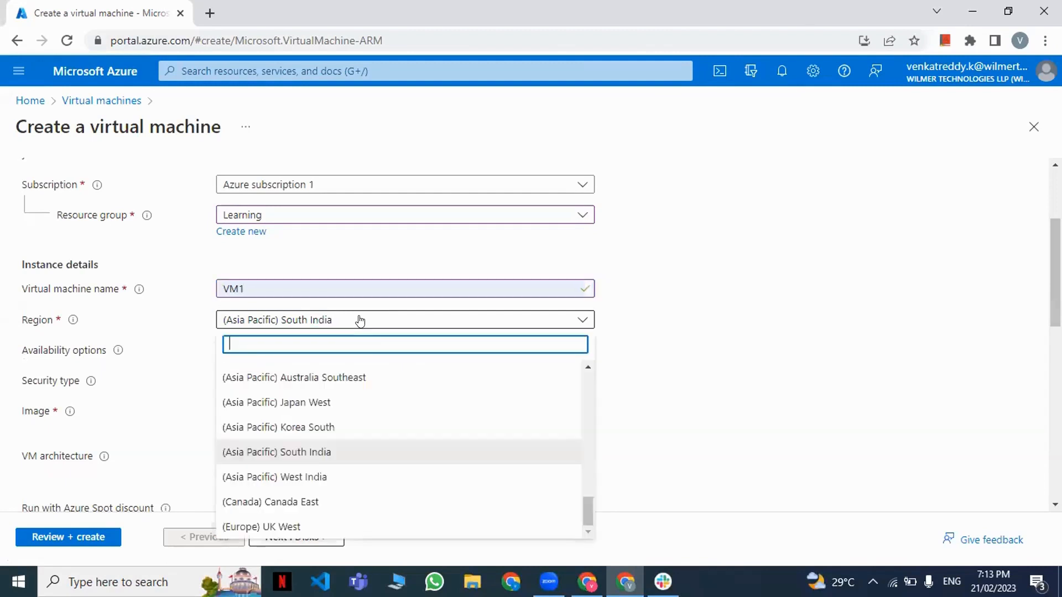
left_click(338, 455)
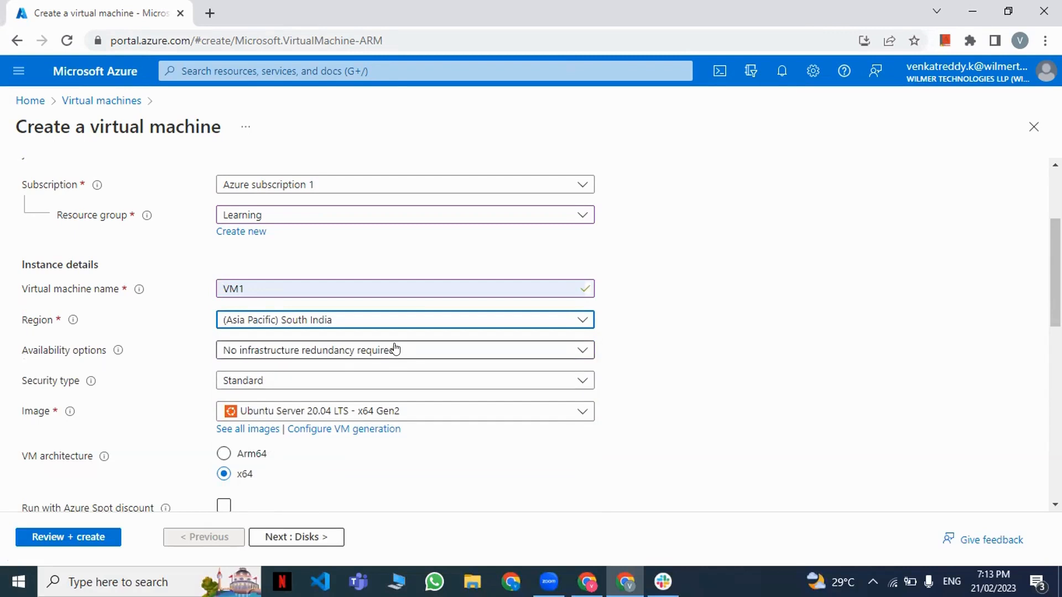
left_click(401, 412)
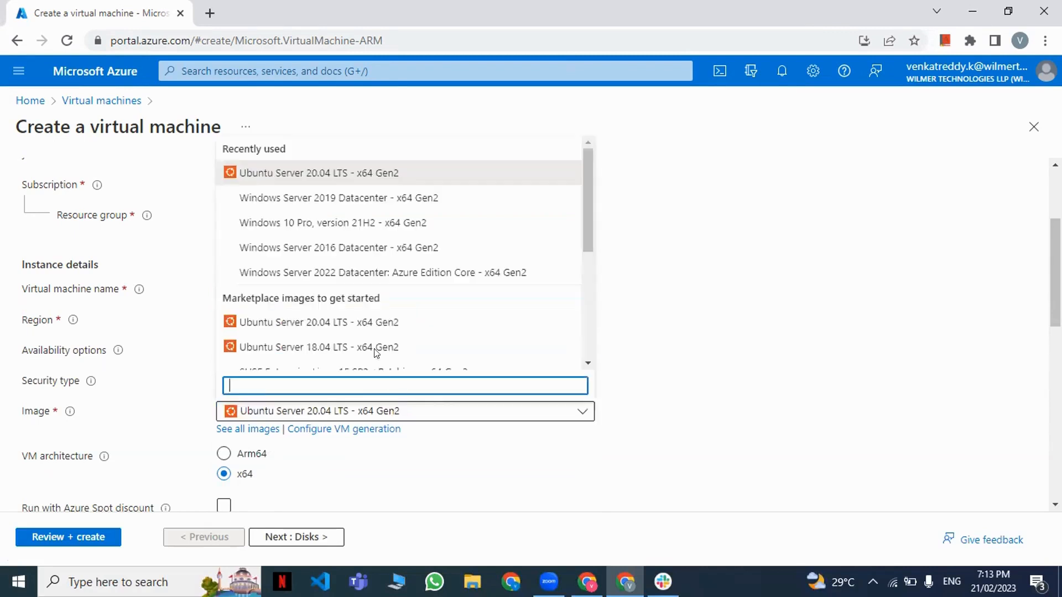
left_click(372, 195)
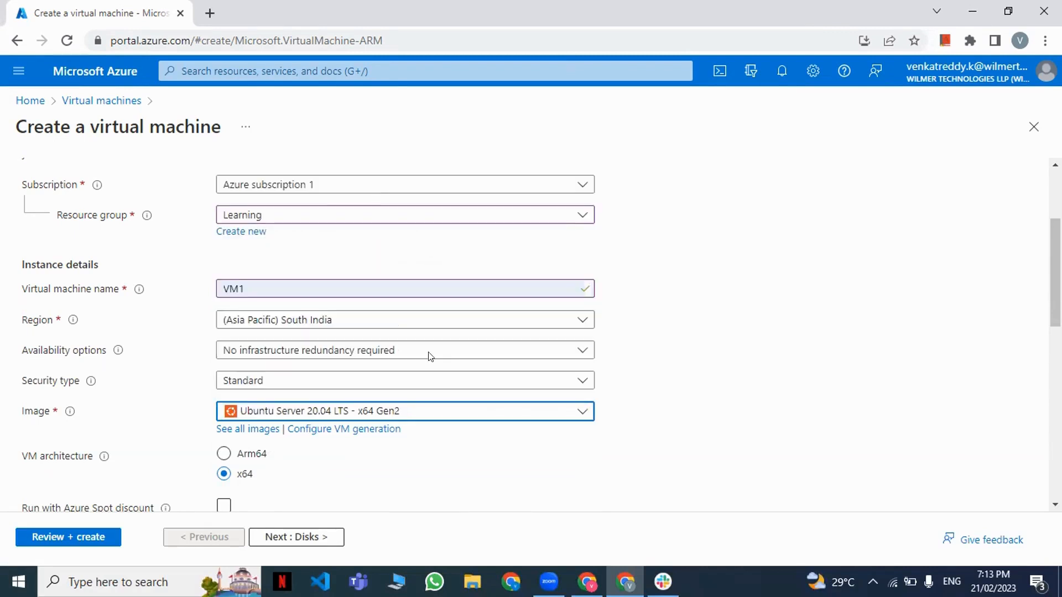
Fill in the administrator account's username, password and password confirmation.
scroll(405, 414, "down", 1)
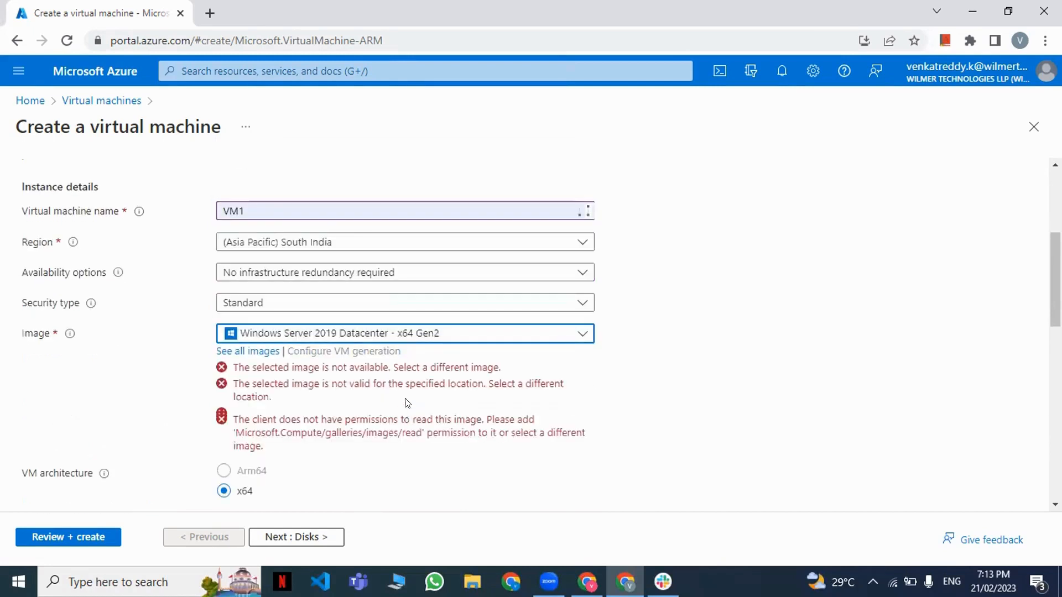
scroll(411, 395, "down", 1)
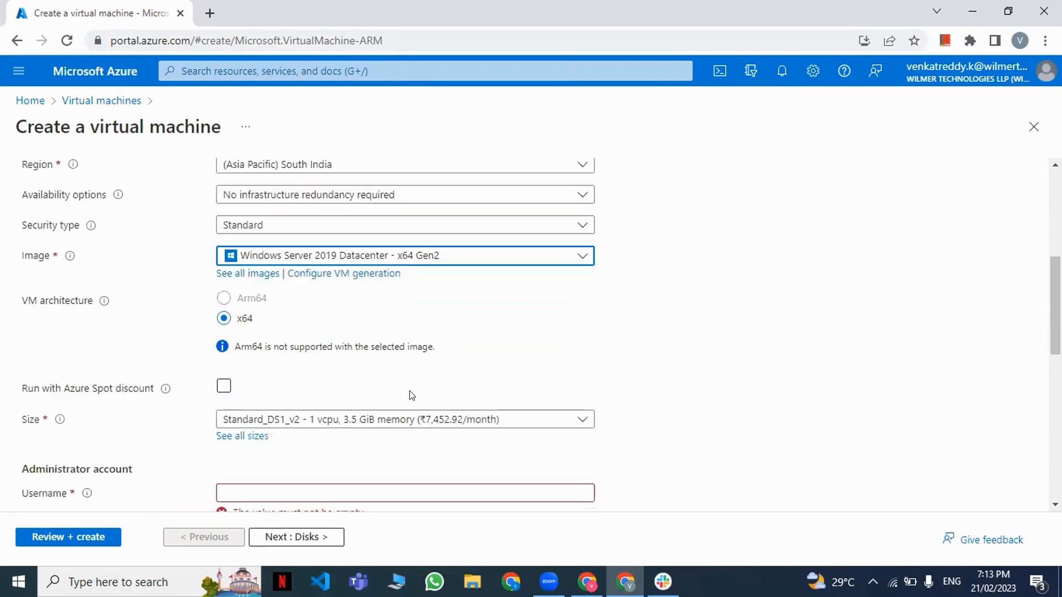
scroll(408, 395, "down", 2)
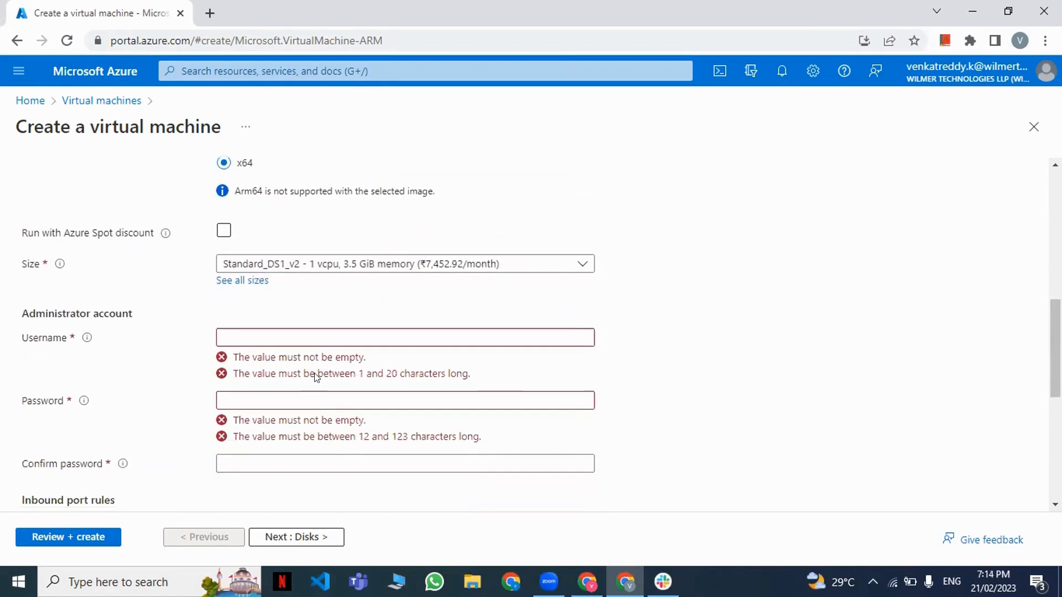
left_click(336, 337)
type("venky24")
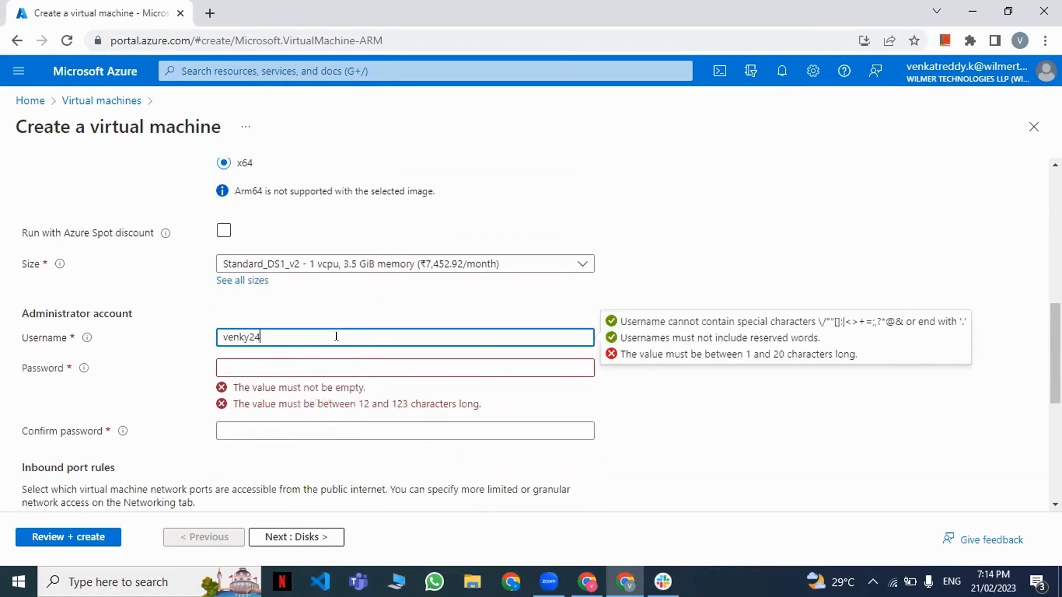
key("Tab")
type("•••")
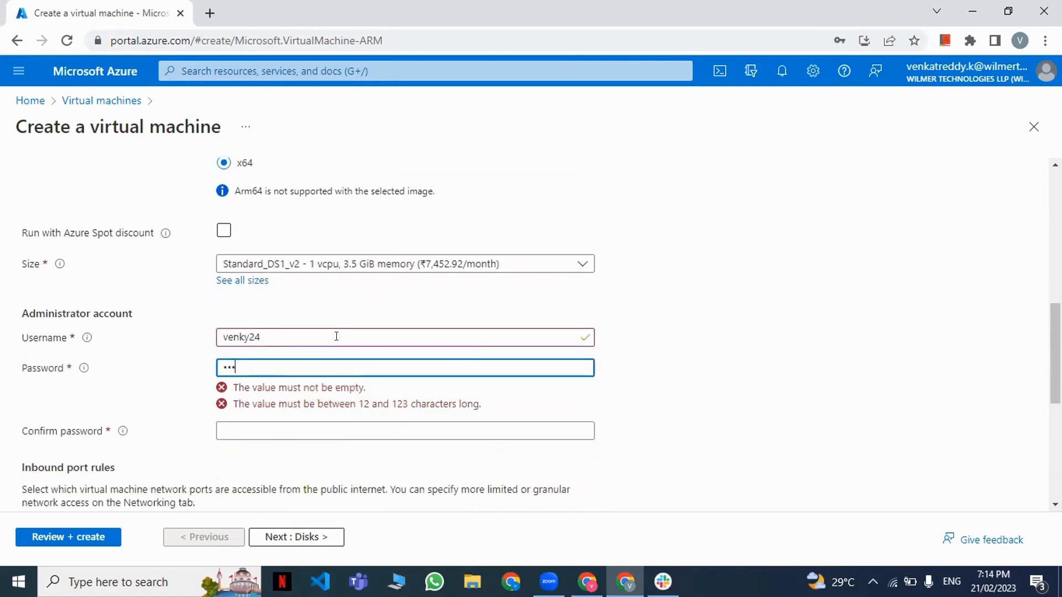
type("••••••")
key("Tab")
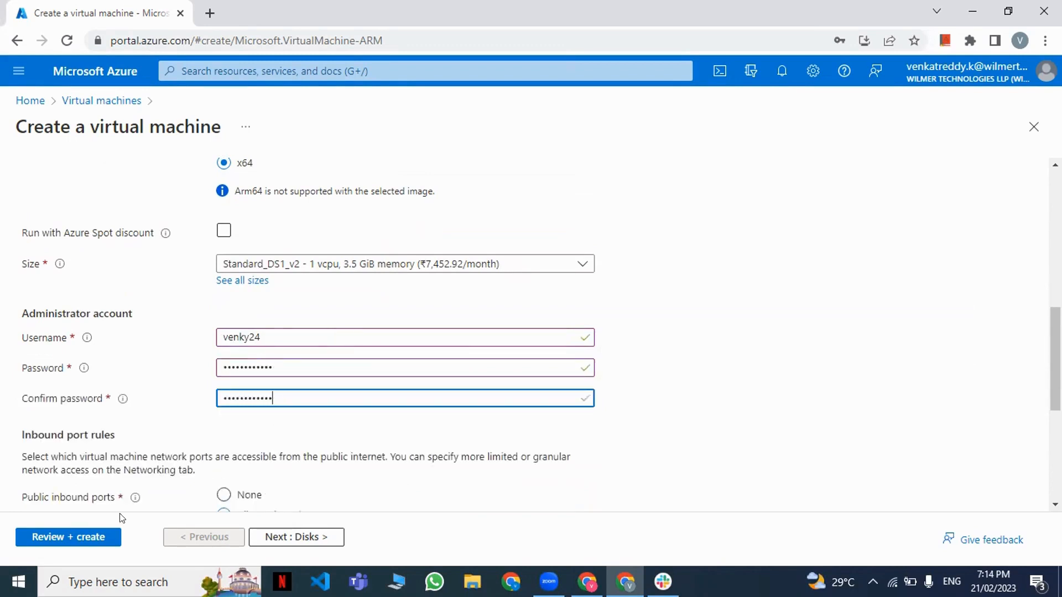
type("••••••••••••")
Validate the VM1 configuration, revisiting the basic settings before validating again, and submit the deployment.
left_click(66, 537)
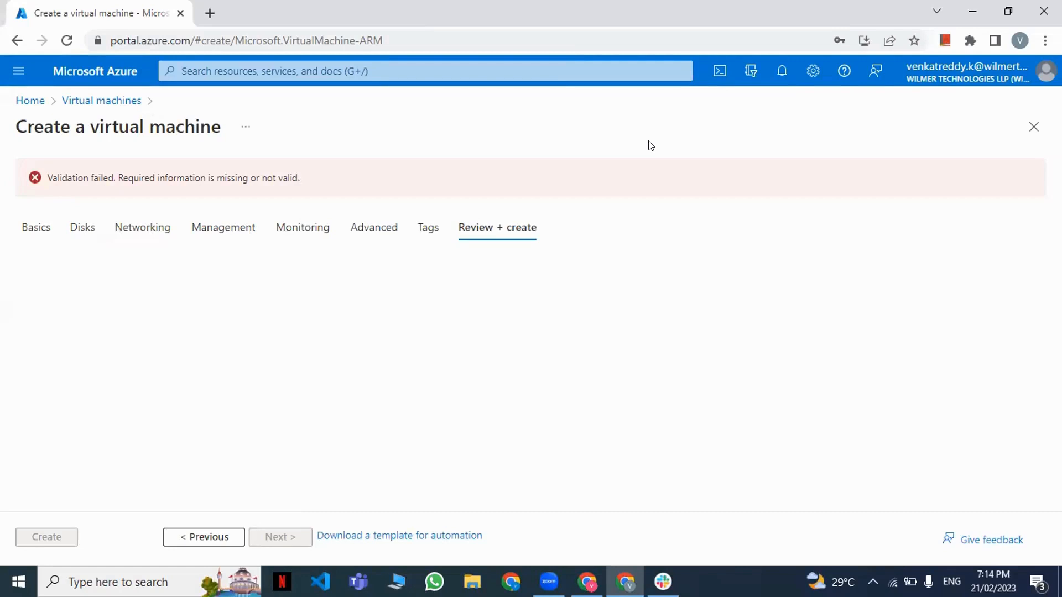
left_click(19, 232)
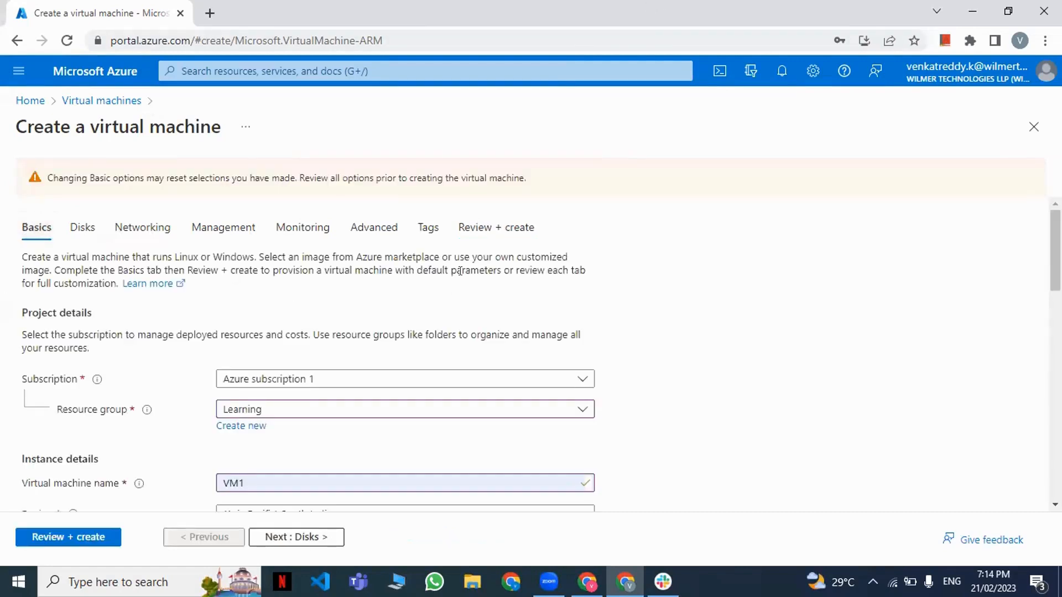
left_click(490, 226)
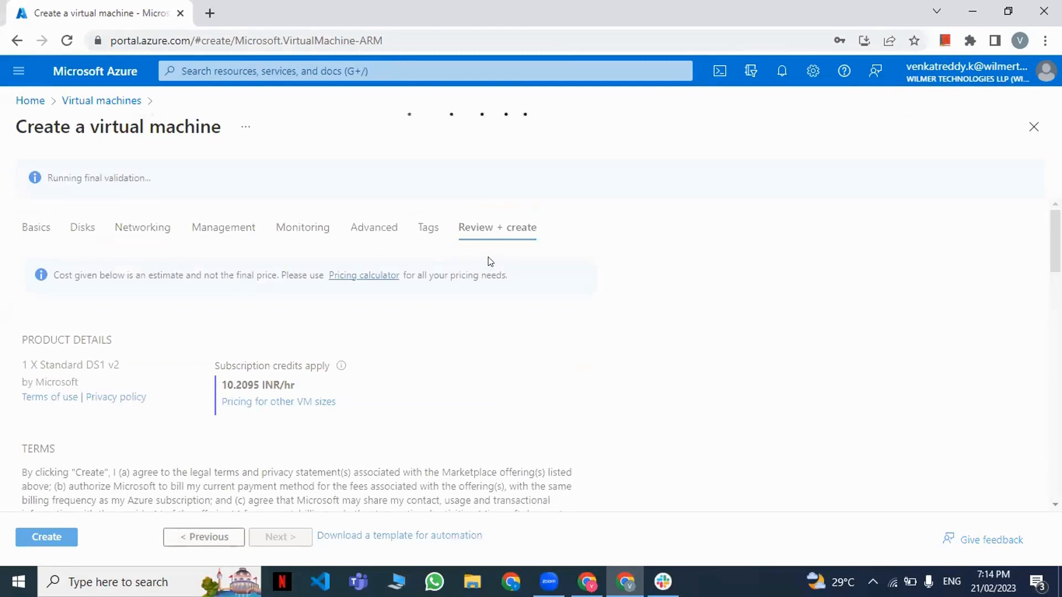
left_click(23, 539)
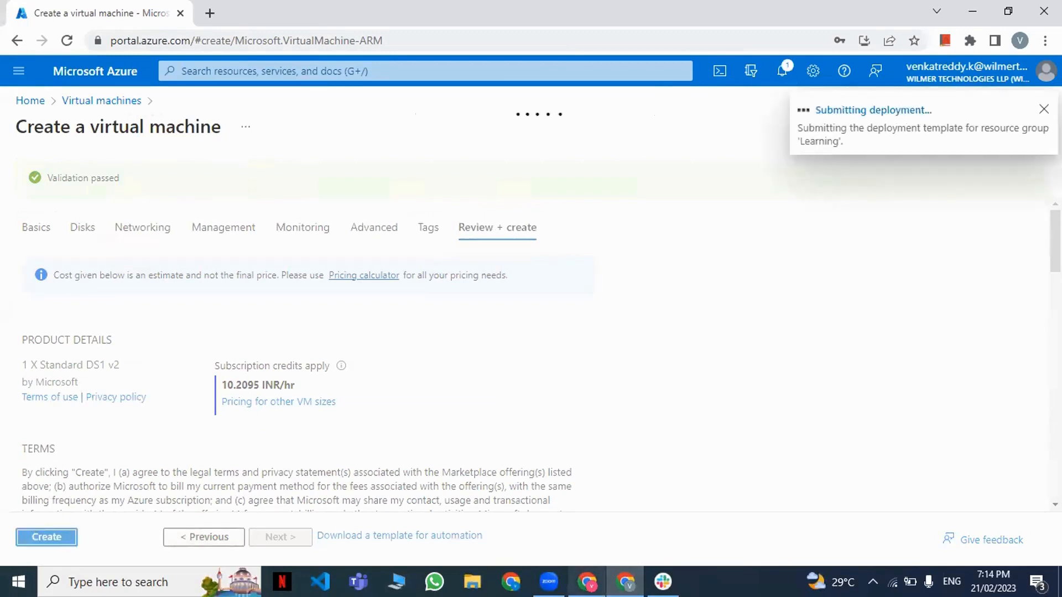
Switch to Azure DevOps, view the EcomNewProject-Docker container-CI pipeline's runs in EcomNewProject, and return to the pipelines list.
left_click(587, 582)
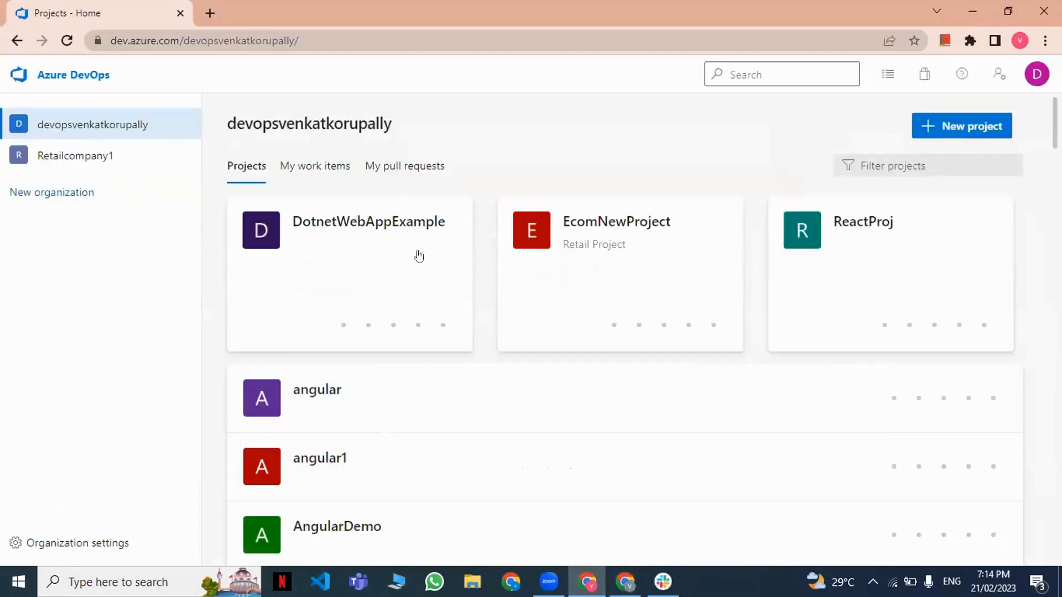
left_click(606, 260)
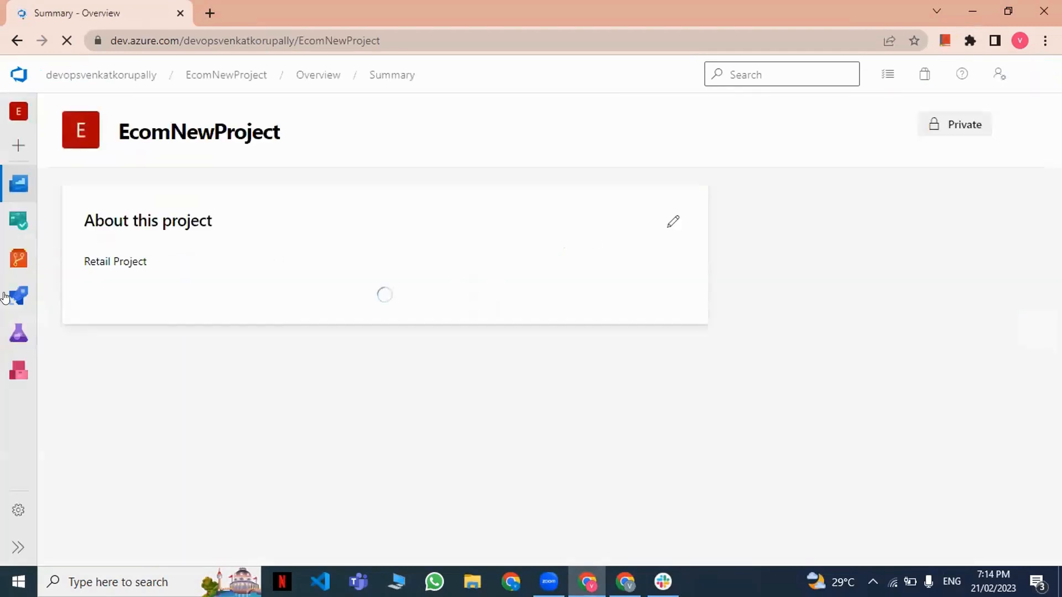
mouse_move(18, 296)
left_click(82, 323)
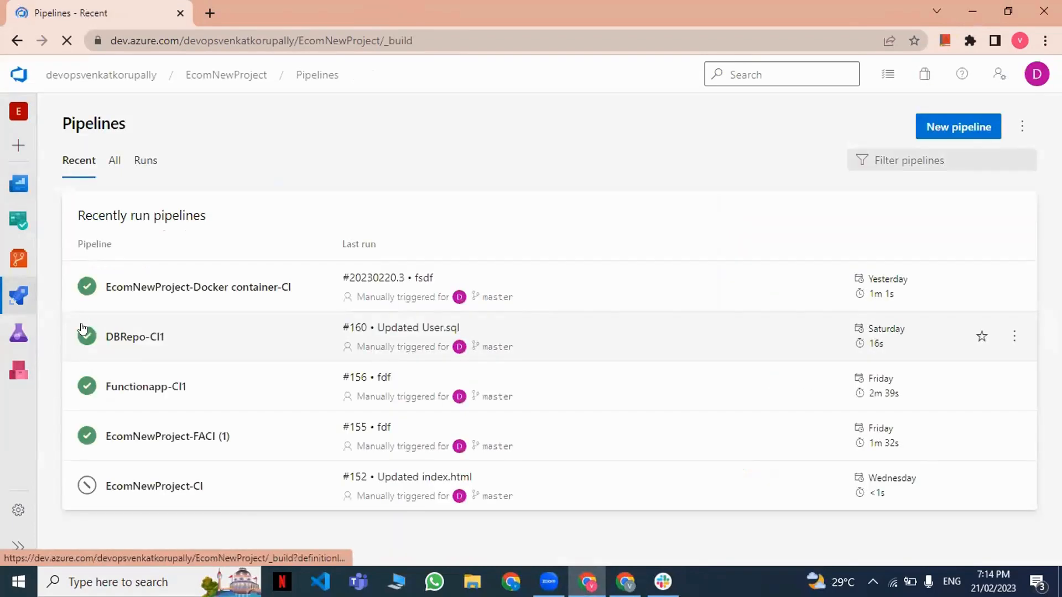
left_click(173, 299)
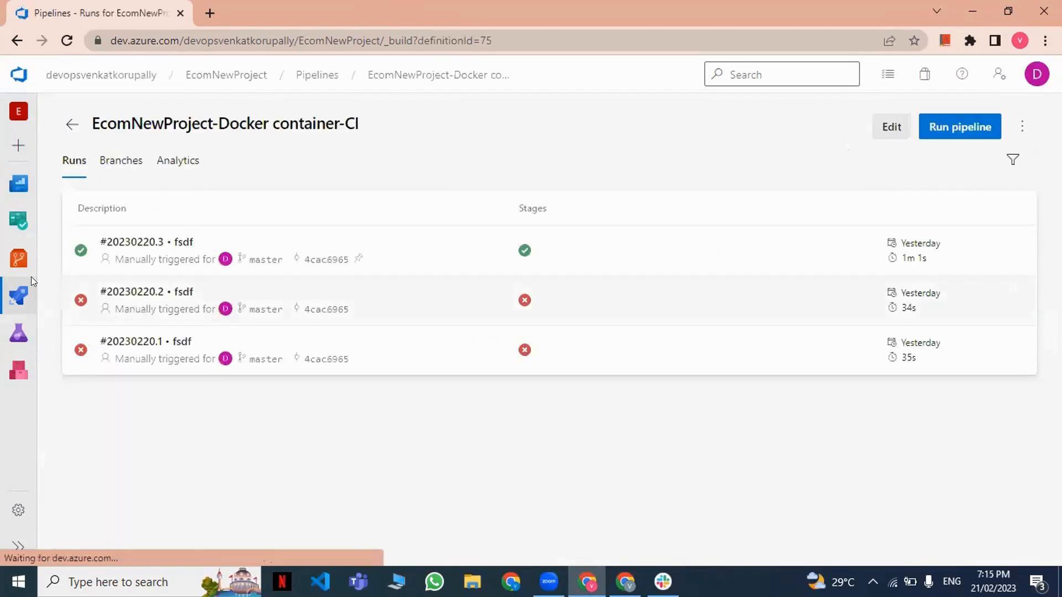
mouse_move(18, 296)
left_click(81, 321)
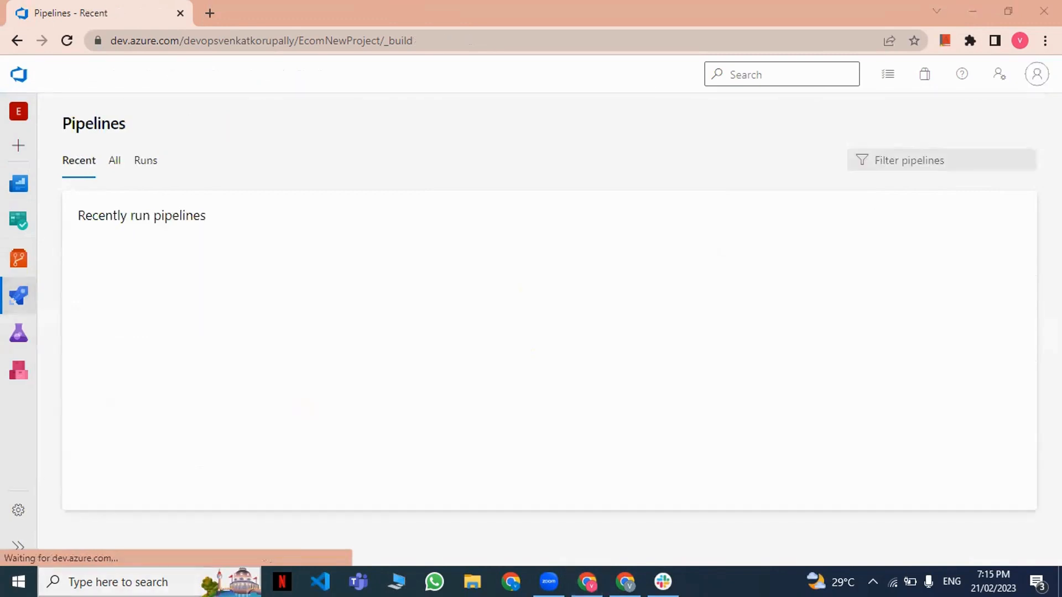
Search Windows for Paint, open it and close the stray Bing search page.
key("super")
type("paint")
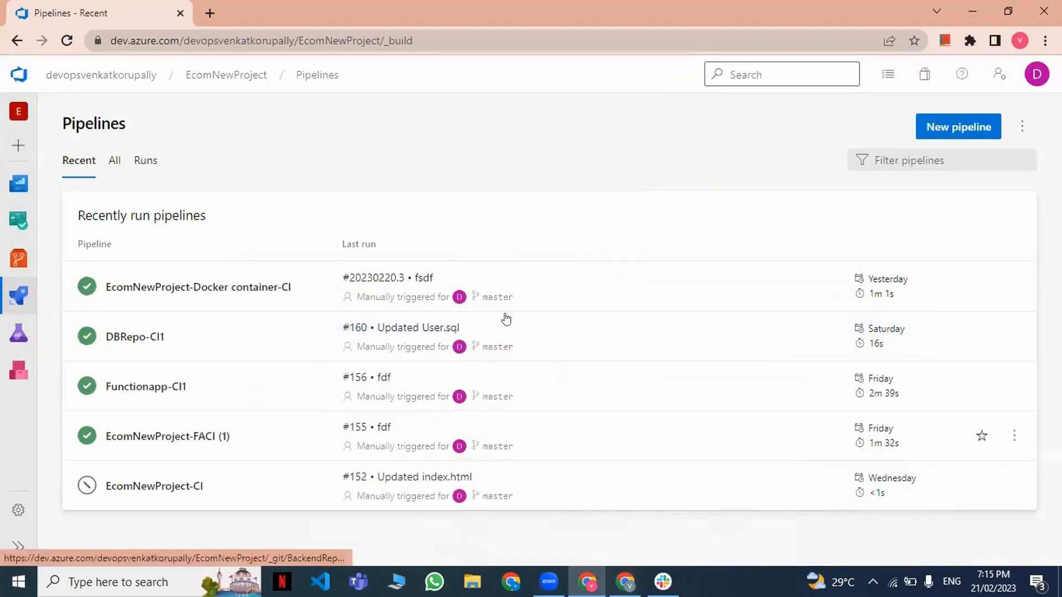
left_click(506, 318)
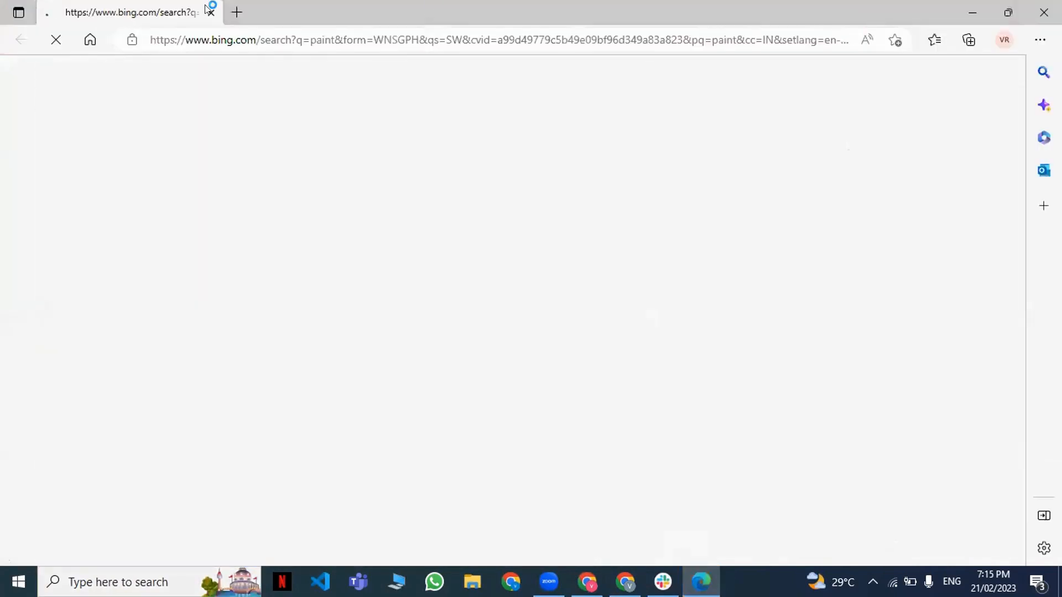
left_click(210, 12)
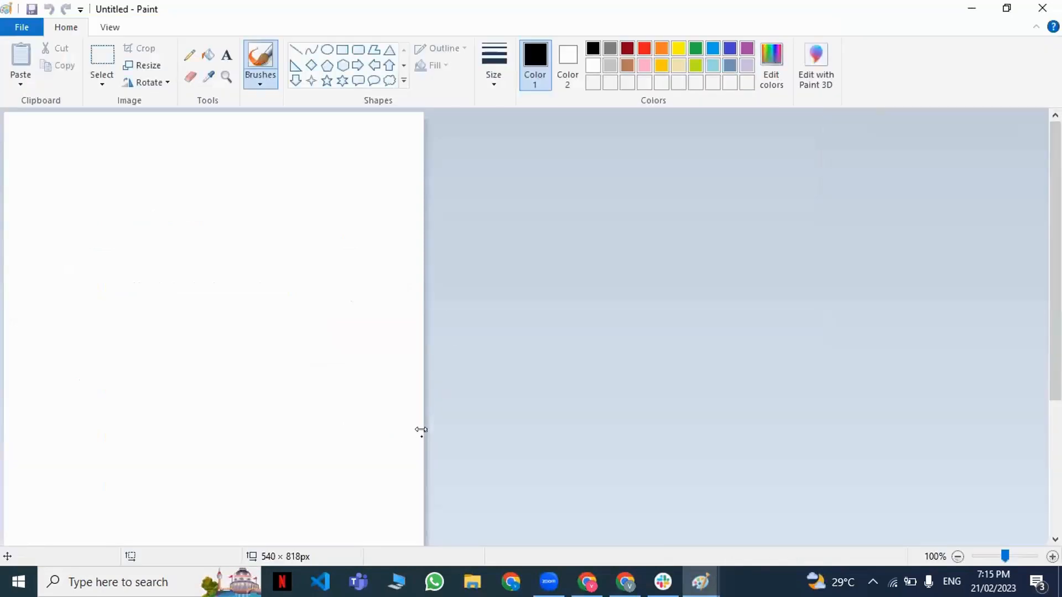
Widen the canvas to about 953 px and add the text "Microsoft Hosted Agent" in its upper left area.
left_click_drag(426, 431, 744, 453)
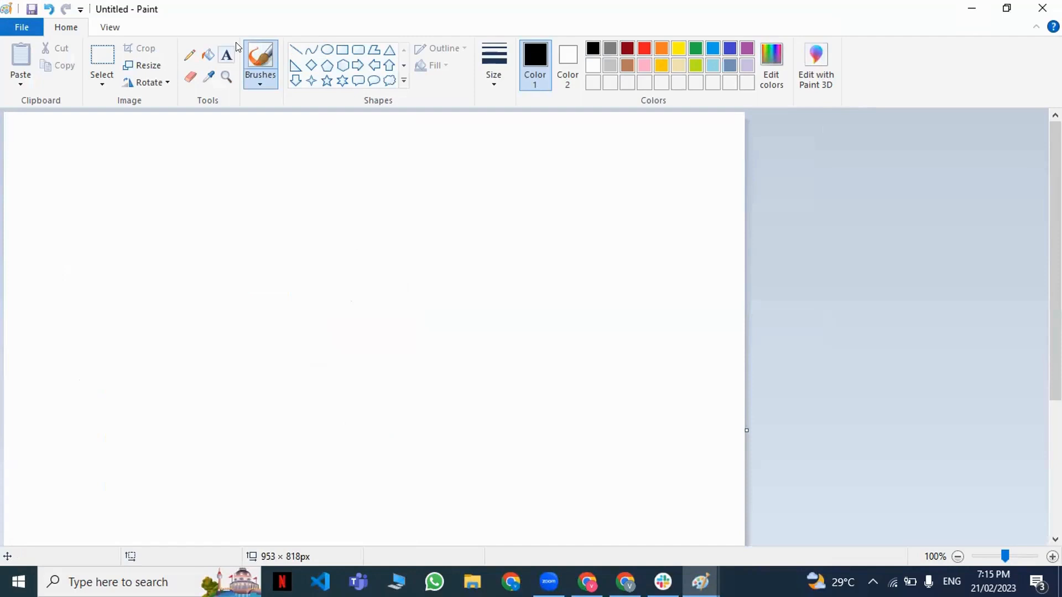
left_click(226, 55)
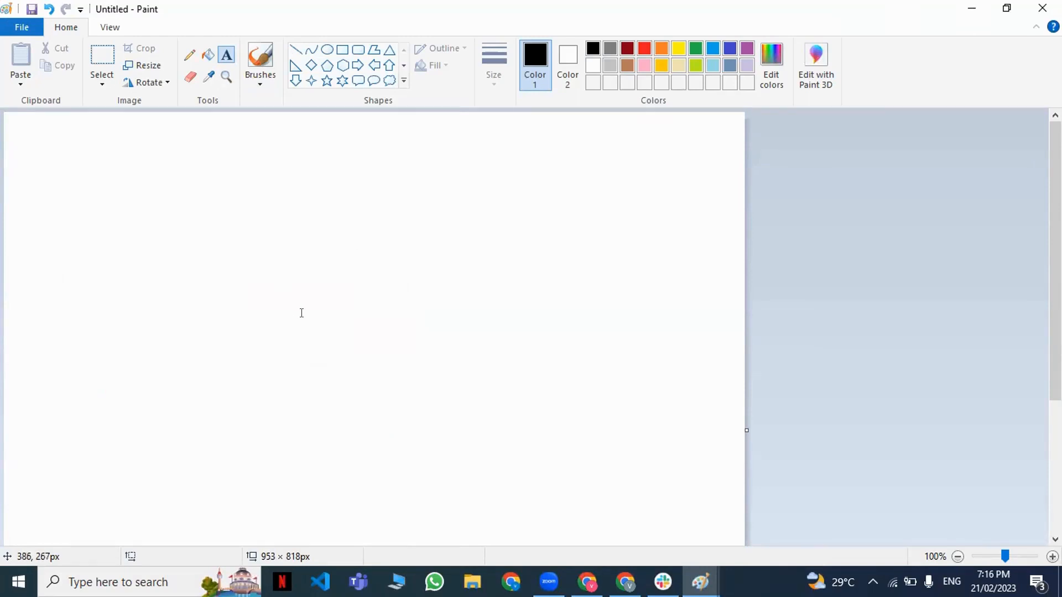
left_click(180, 231)
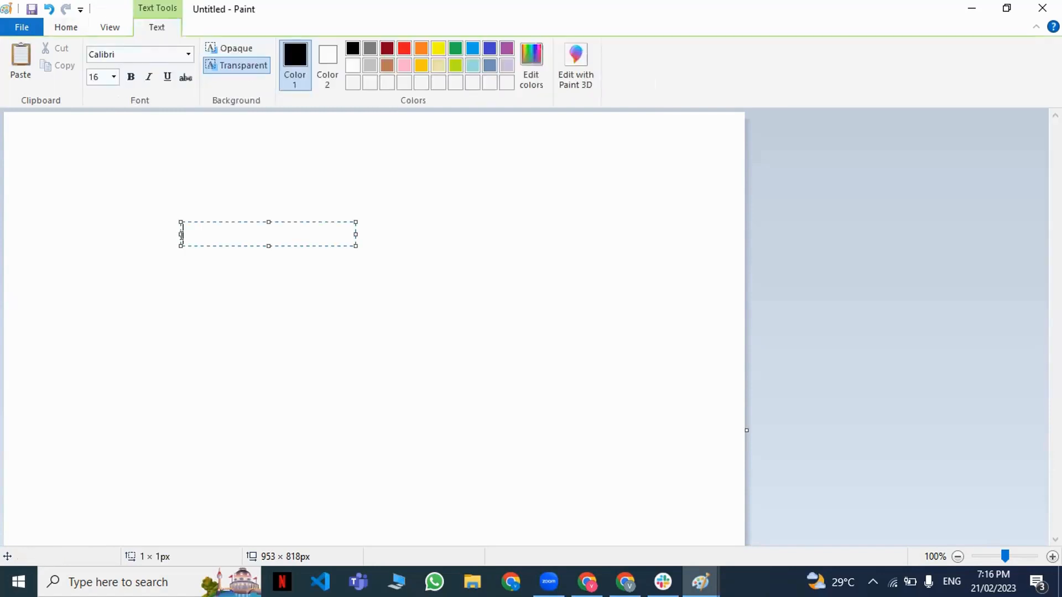
type("Microsoft Hosted Agent")
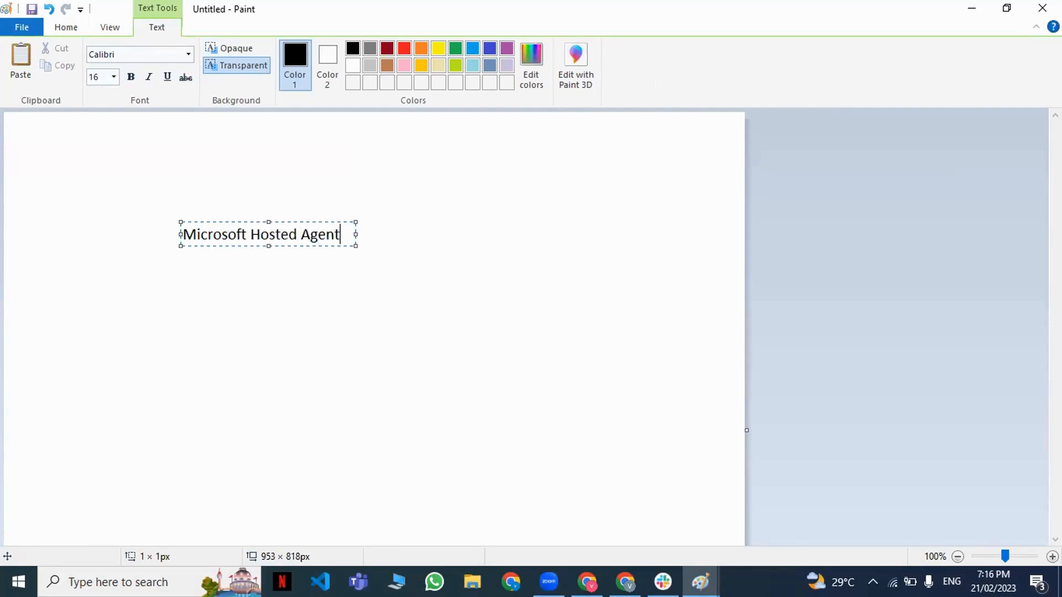
Add the text "Self Hosted Agent" to the right of the Microsoft Hosted Agent label, at the same height.
left_click(506, 233)
left_click(506, 232)
type("S")
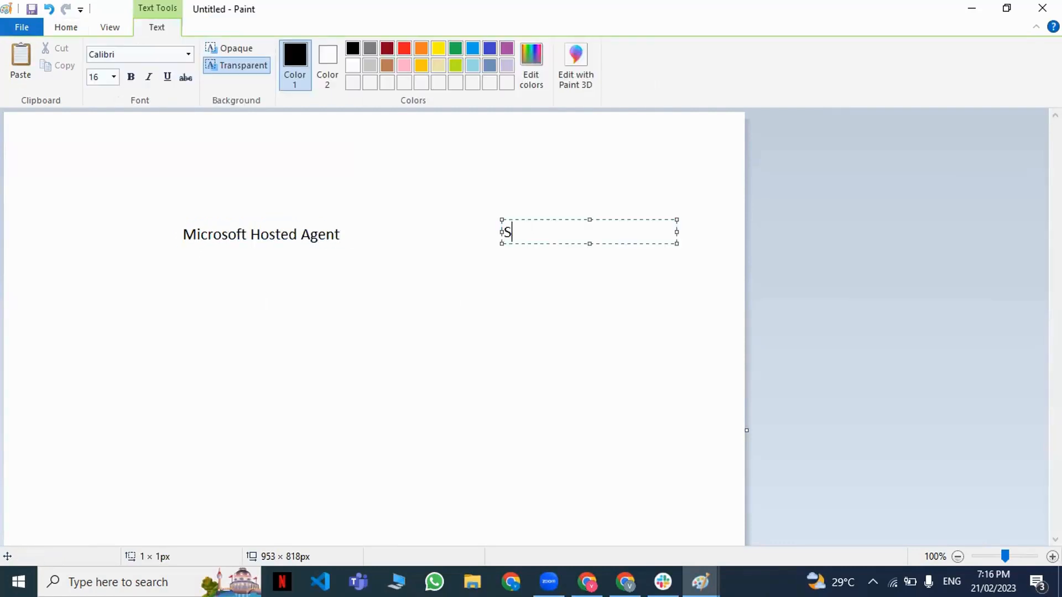
type("elf Hosted Agent")
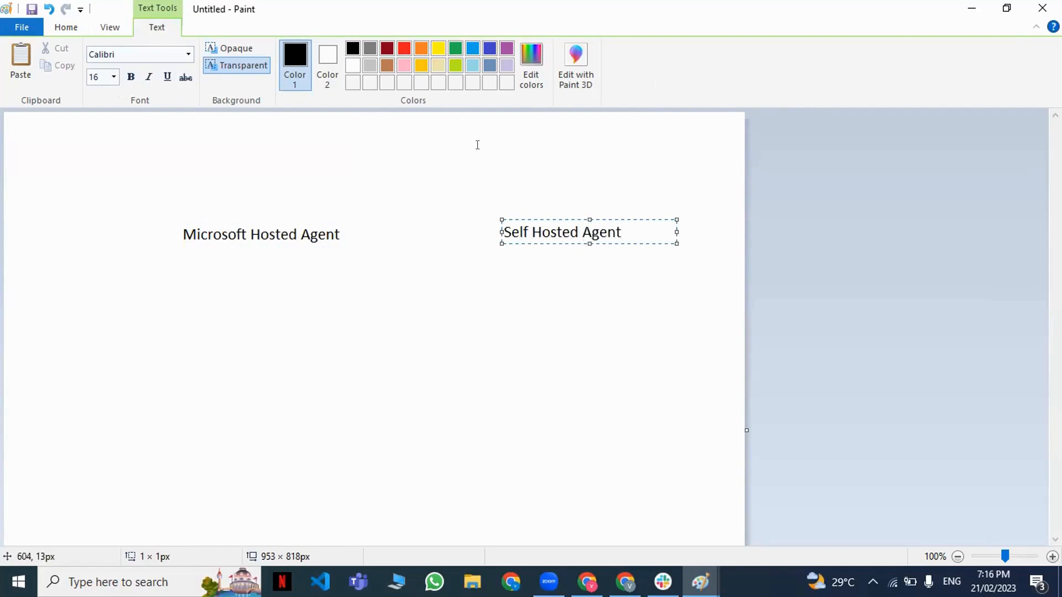
left_click(400, 324)
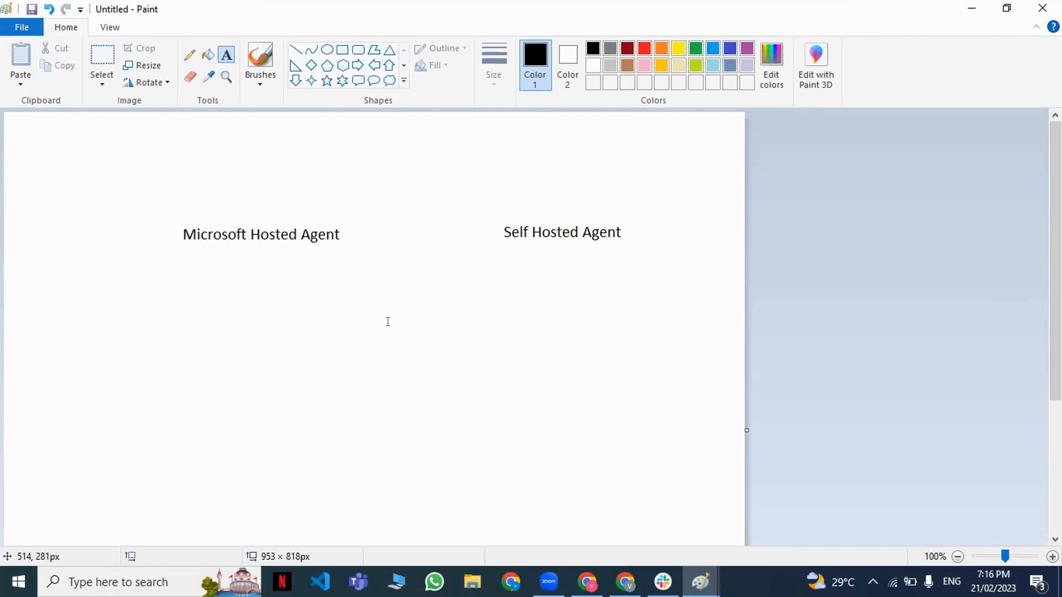
left_click_drag(474, 209, 646, 249)
left_click(448, 275)
left_click_drag(494, 182, 623, 287)
left_click(616, 297)
left_click_drag(484, 206, 659, 264)
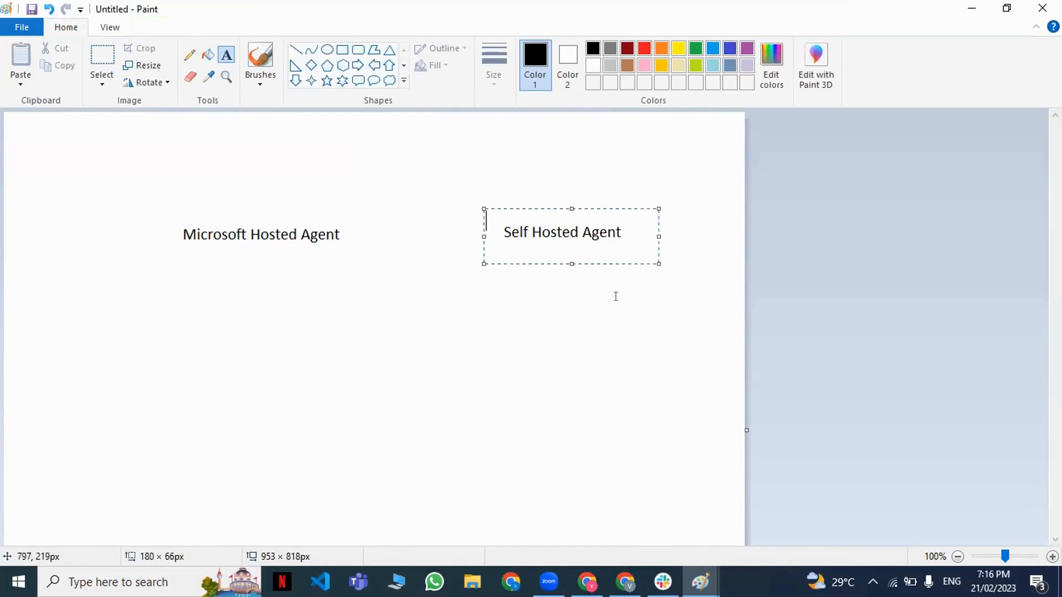
left_click(614, 296)
Add the text "VM" just below the Self Hosted Agent label.
left_click(512, 273)
type("VM")
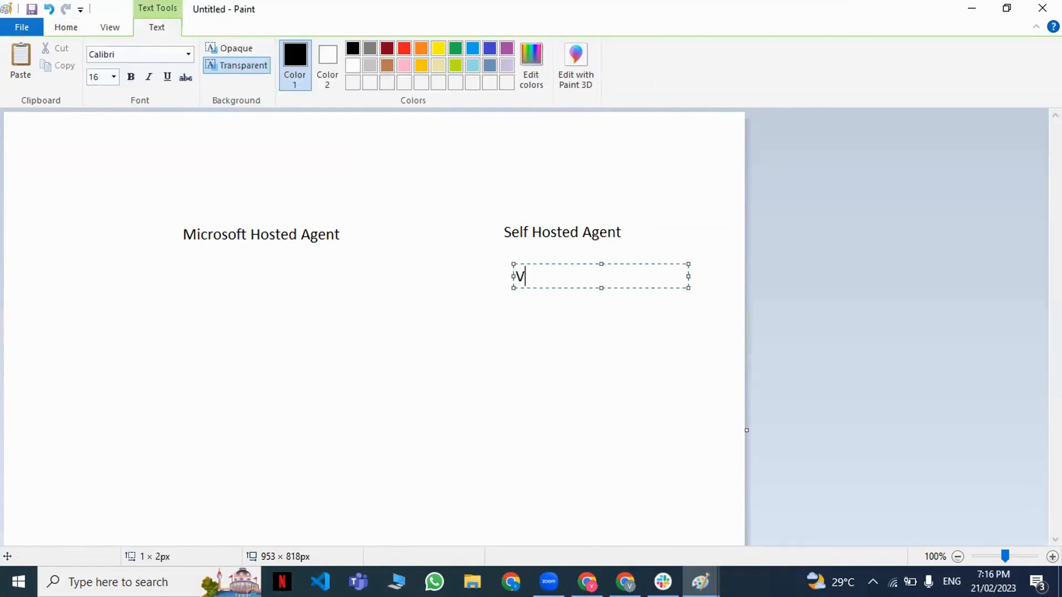
left_click(494, 358)
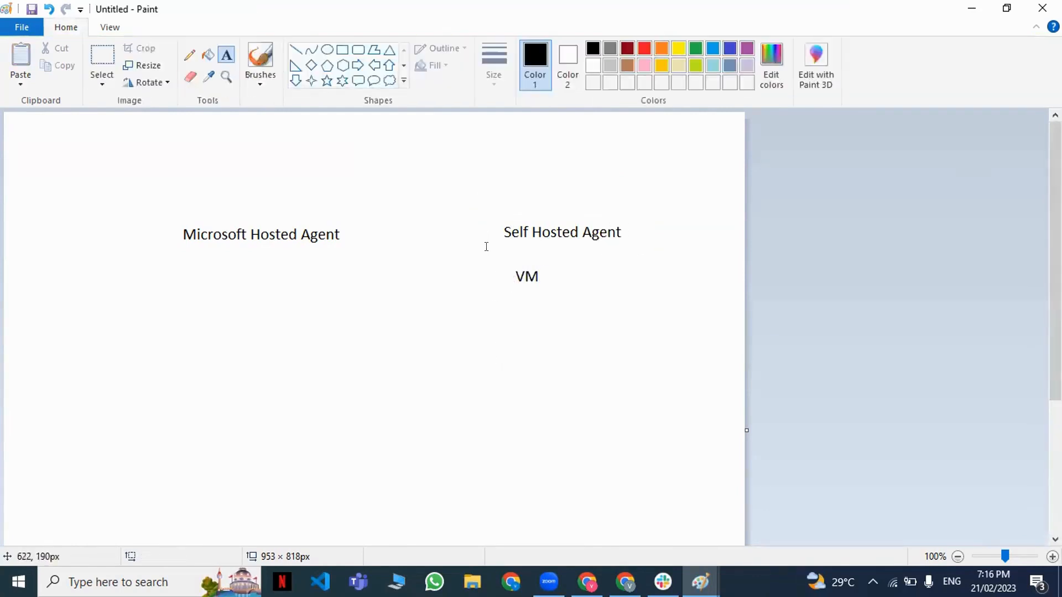
left_click_drag(488, 209, 629, 251)
left_click(589, 314)
left_click_drag(51, 138, 365, 396)
left_click(451, 309)
left_click_drag(488, 191, 667, 257)
left_click(635, 323)
left_click_drag(494, 256, 553, 284)
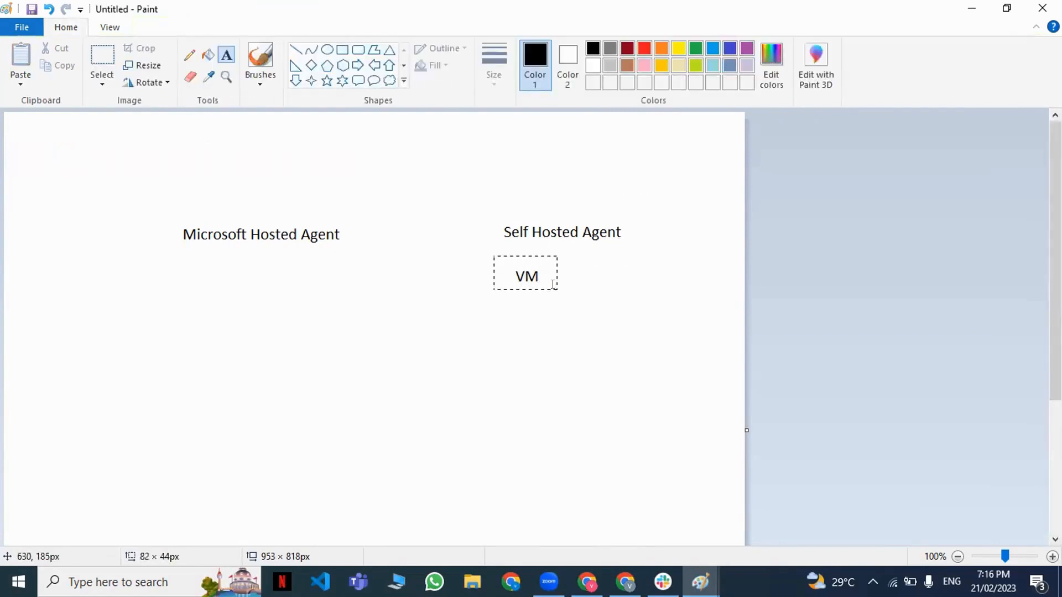
left_click(560, 350)
left_click_drag(493, 203, 627, 250)
left_click(627, 306)
left_click_drag(497, 200, 653, 300)
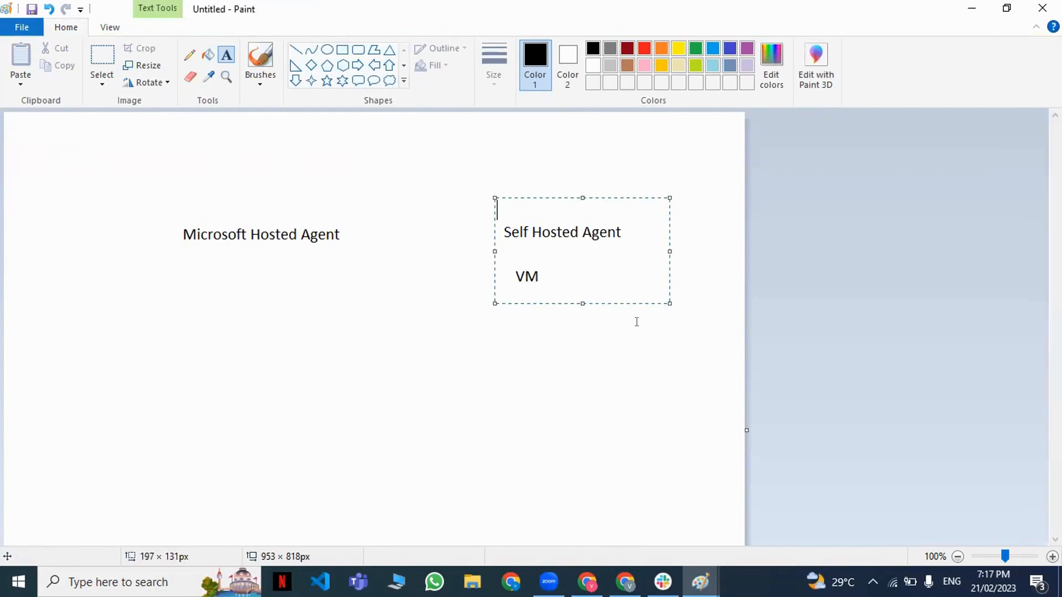
left_click(626, 347)
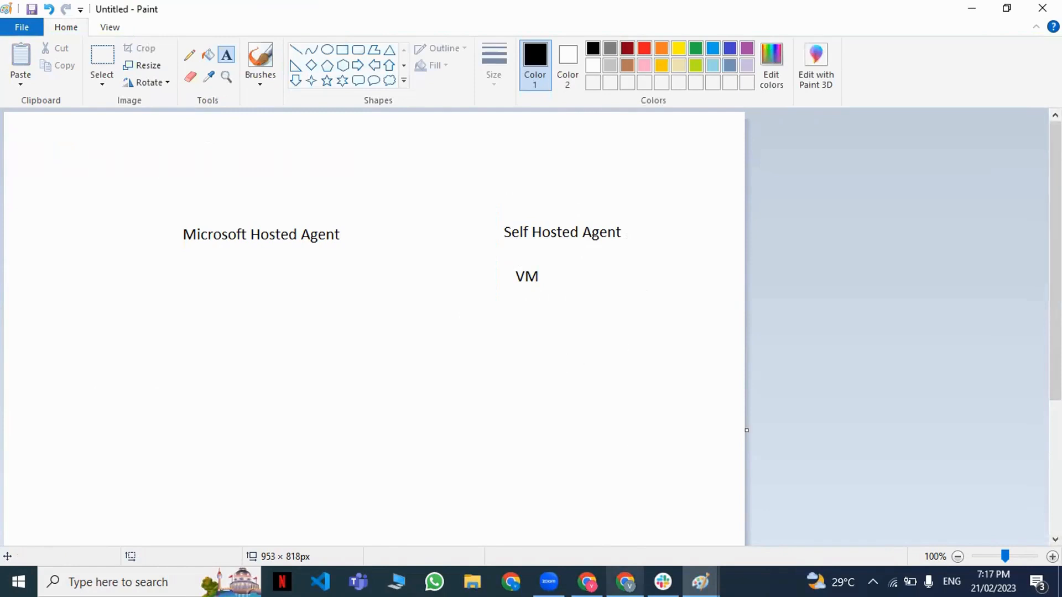
Switch to Azure DevOps and view the files of the EcomNewProject repository.
left_click(587, 582)
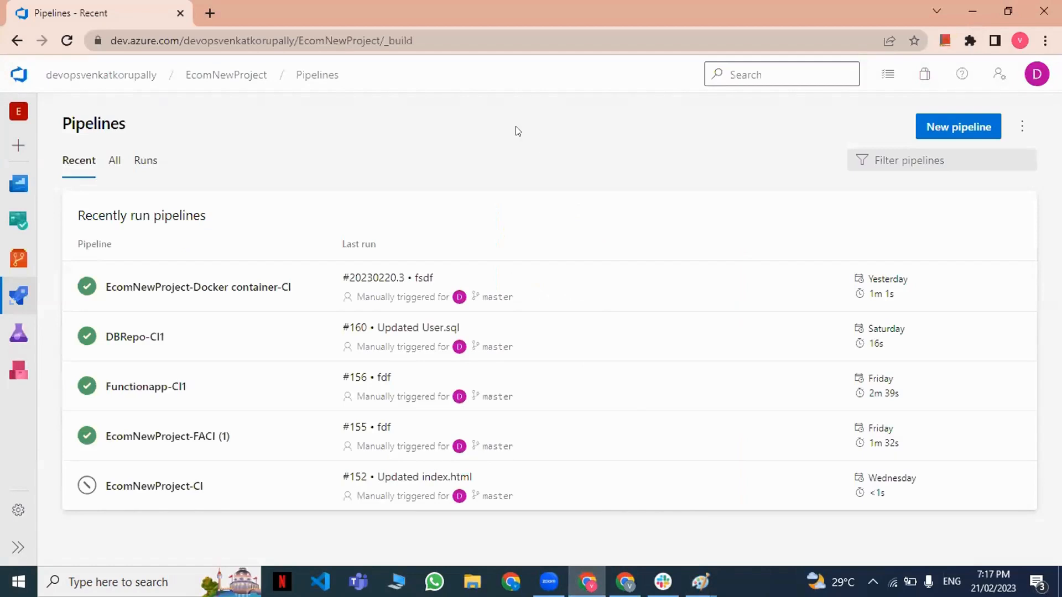
mouse_move(27, 260)
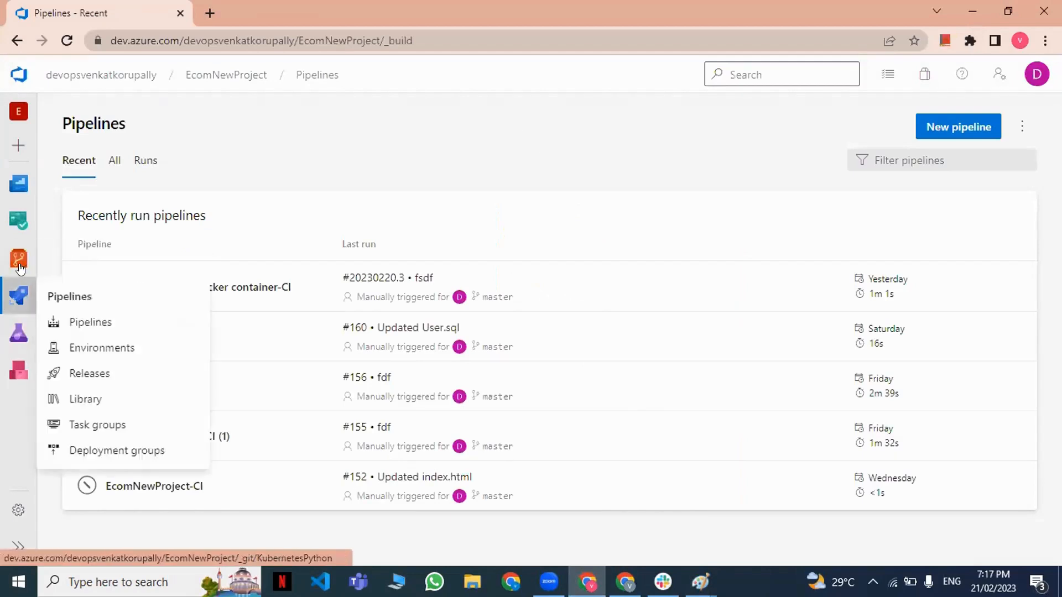
left_click(73, 284)
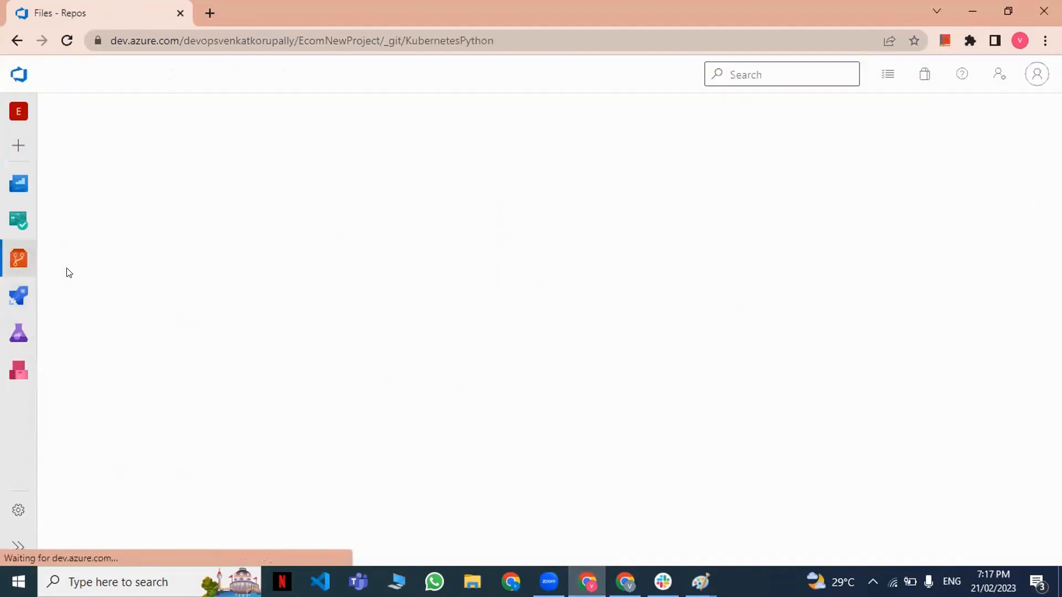
left_click(324, 117)
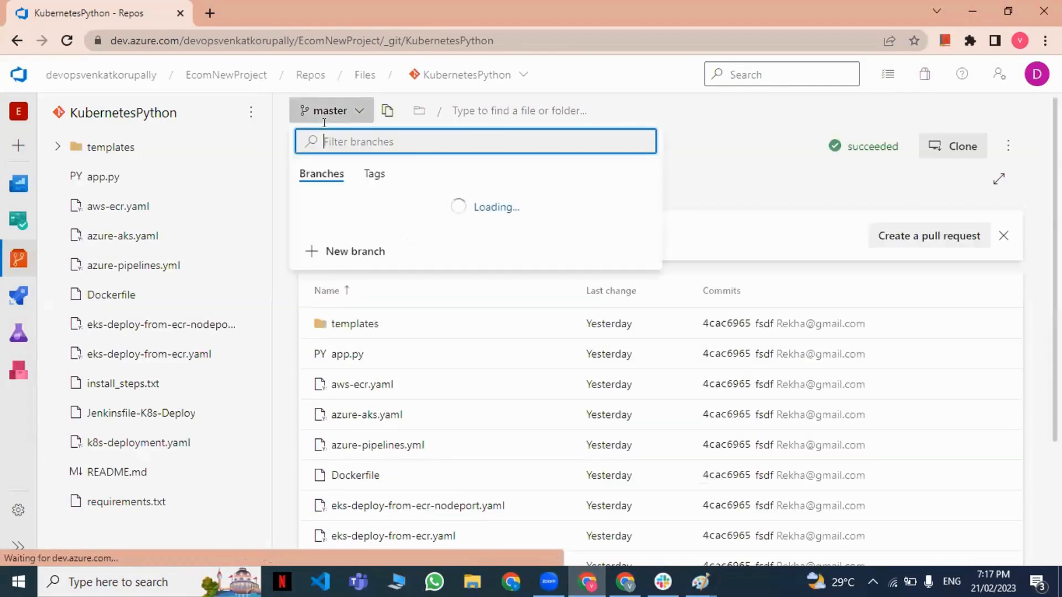
left_click(468, 75)
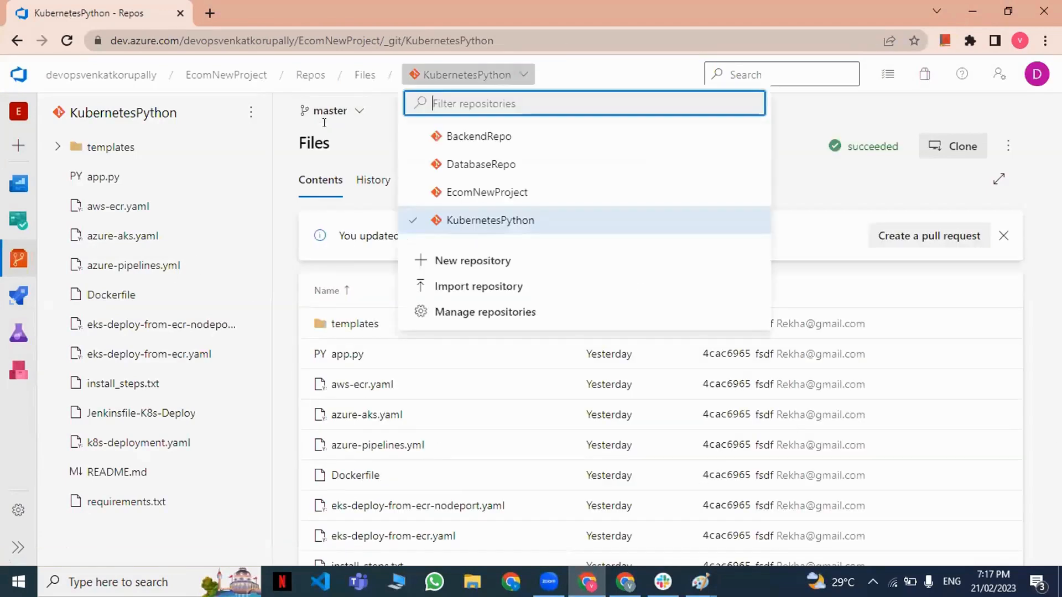
left_click(473, 191)
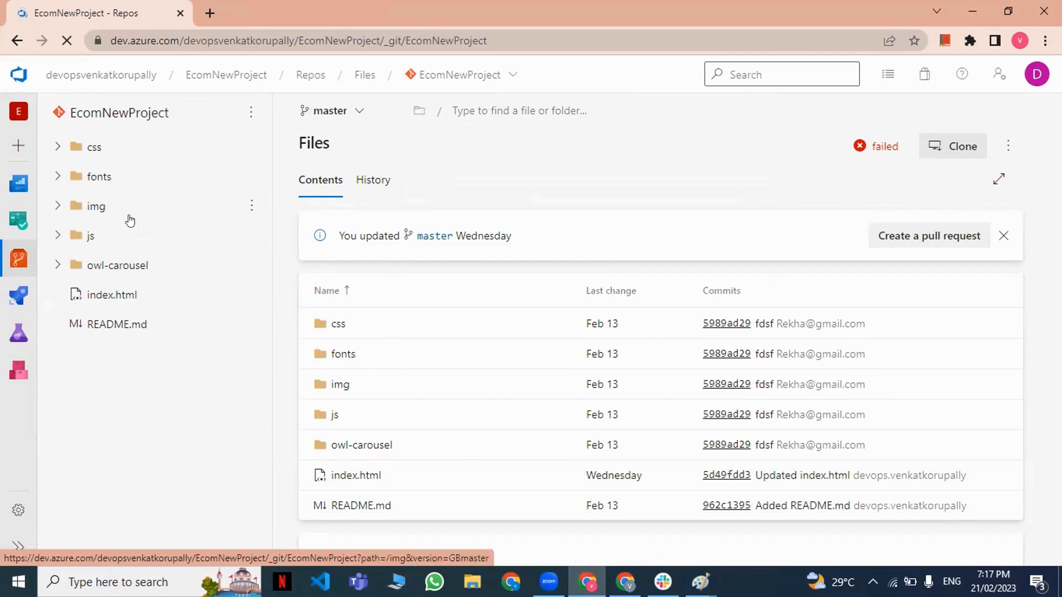
Open the EcomNewProject-FACI (1) pipeline definition in edit mode to examine its build tasks.
mouse_move(18, 296)
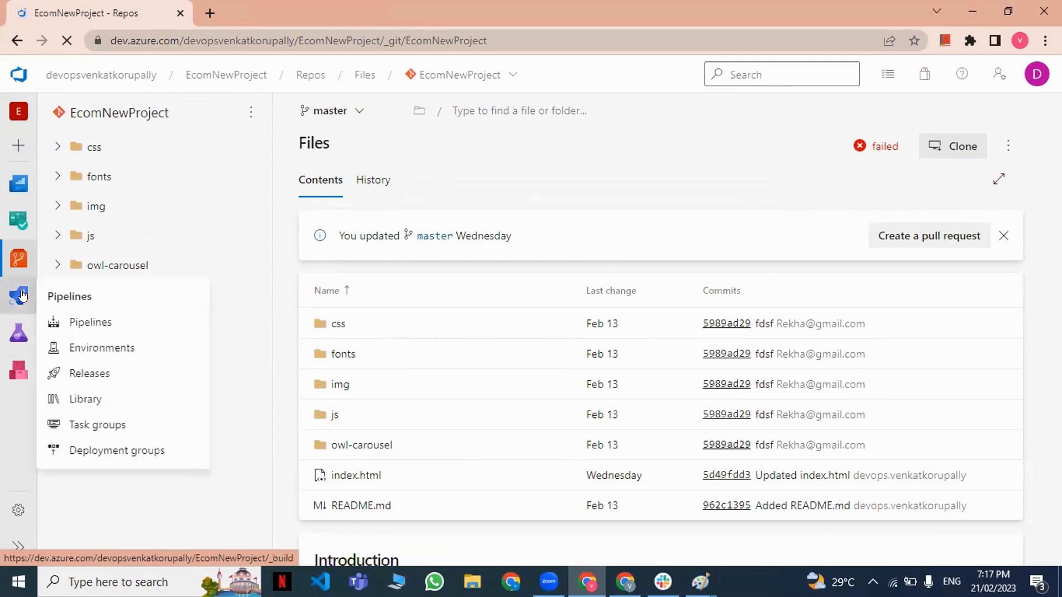
left_click(80, 328)
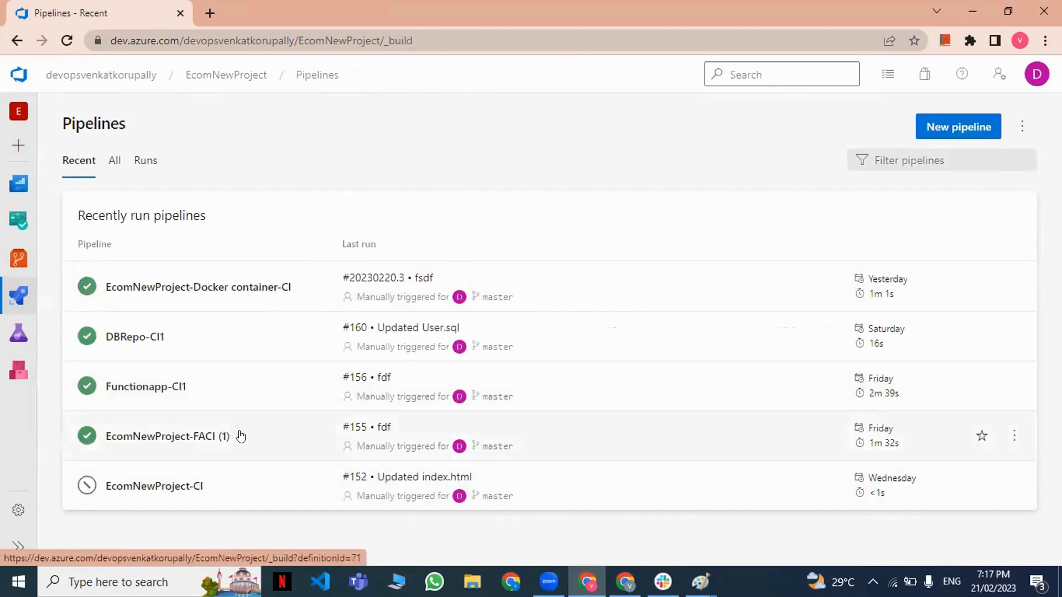
left_click(247, 419)
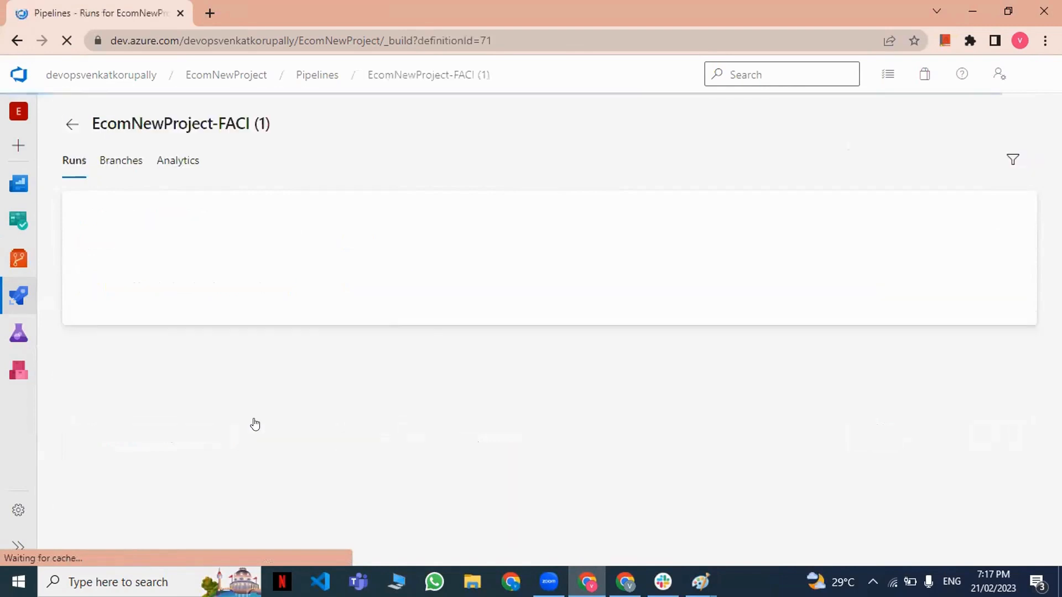
left_click(892, 127)
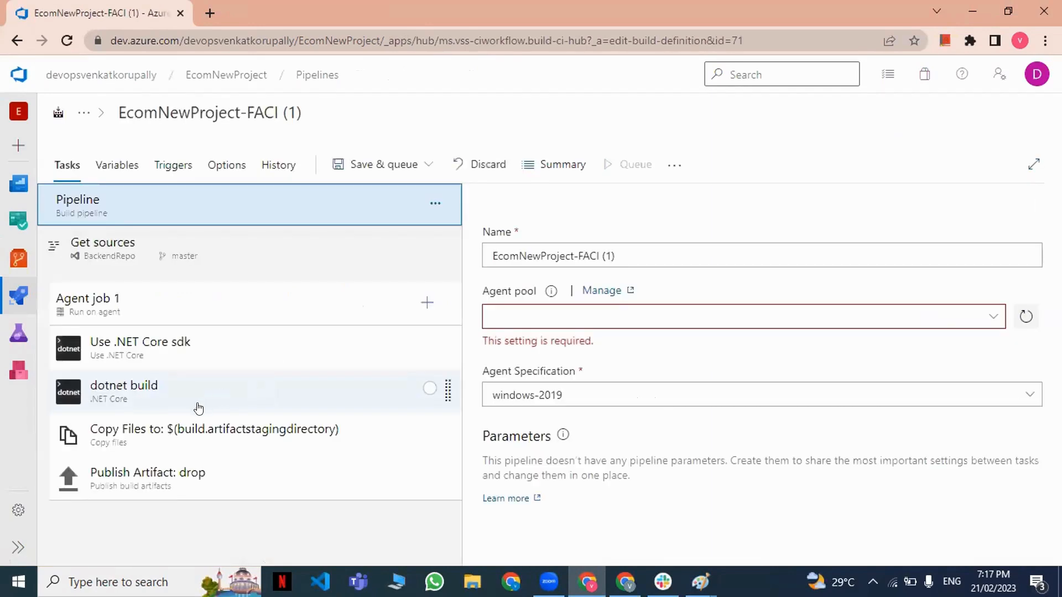
Return to the pipelines list and open the EcomNewProject-CI pipeline definition for editing.
mouse_move(13, 304)
left_click(89, 322)
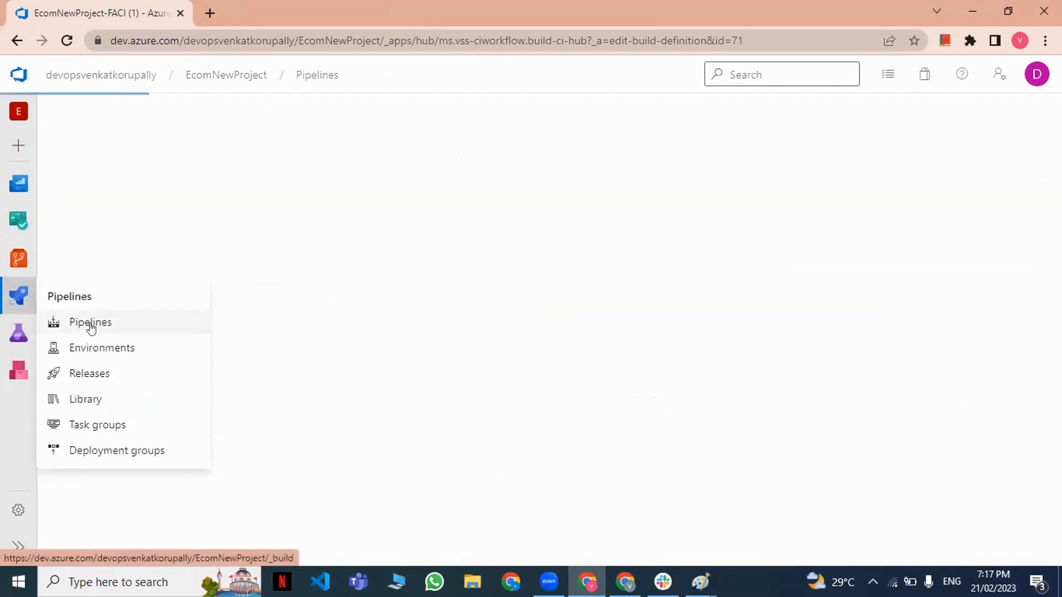
left_click(216, 490)
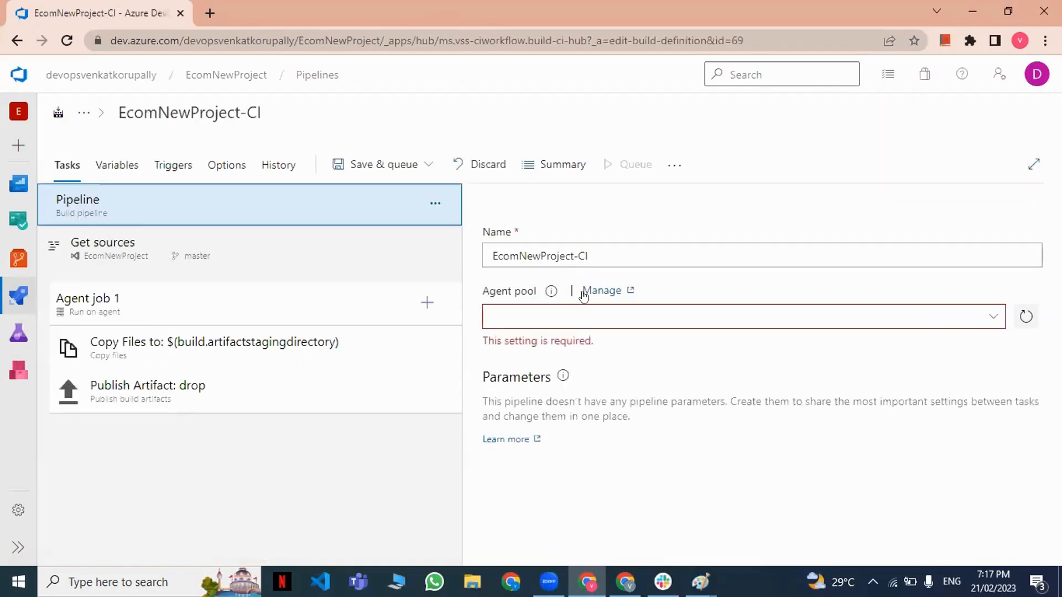
Examine the settings of the Copy Files and Publish Artifact: drop tasks in Agent job 1.
left_click(339, 346)
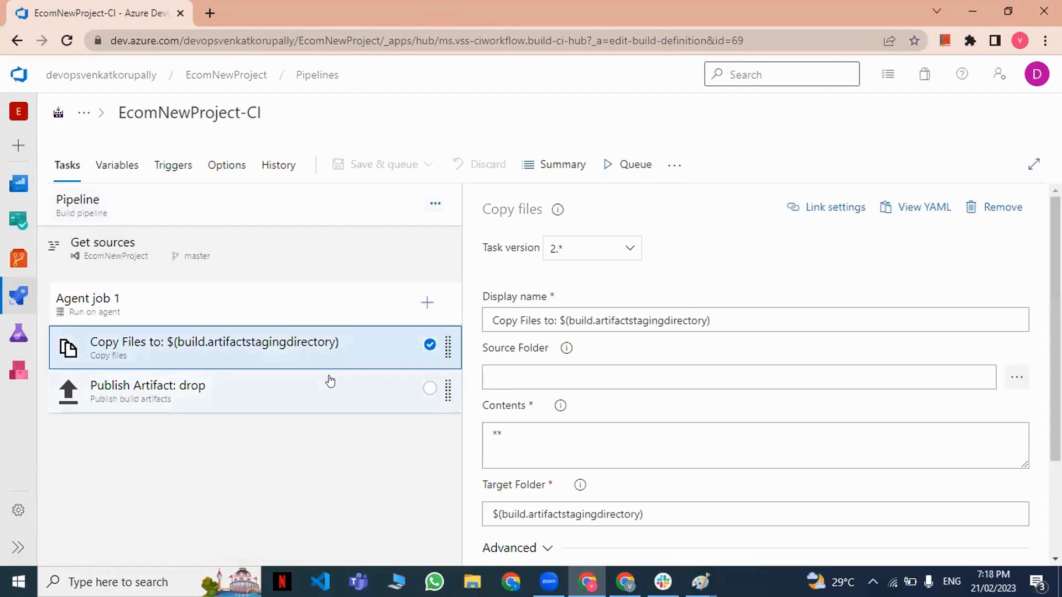
left_click(330, 381)
left_click(355, 347)
left_click(341, 391)
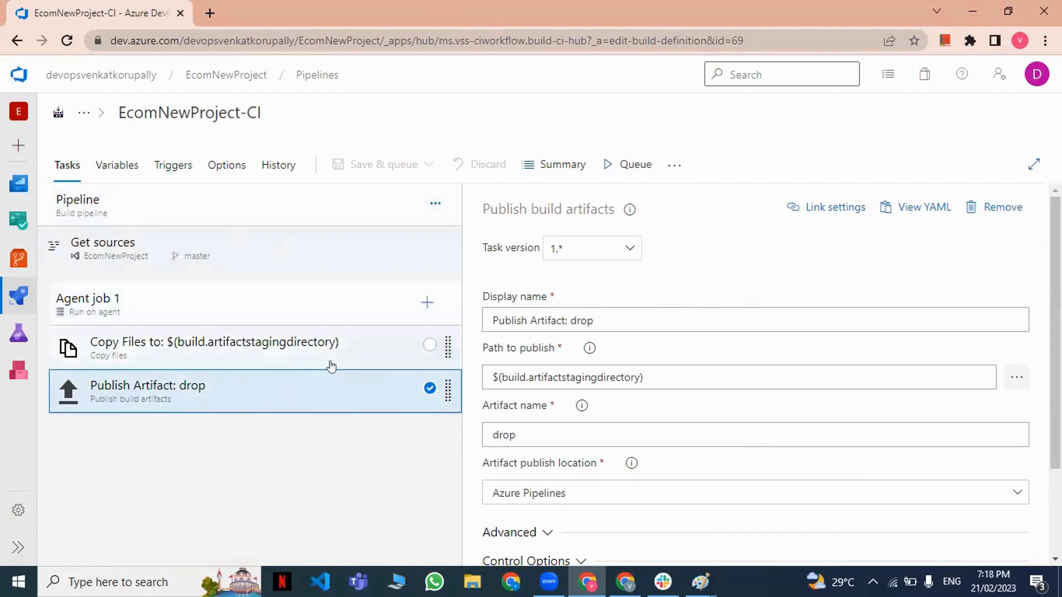
left_click(347, 346)
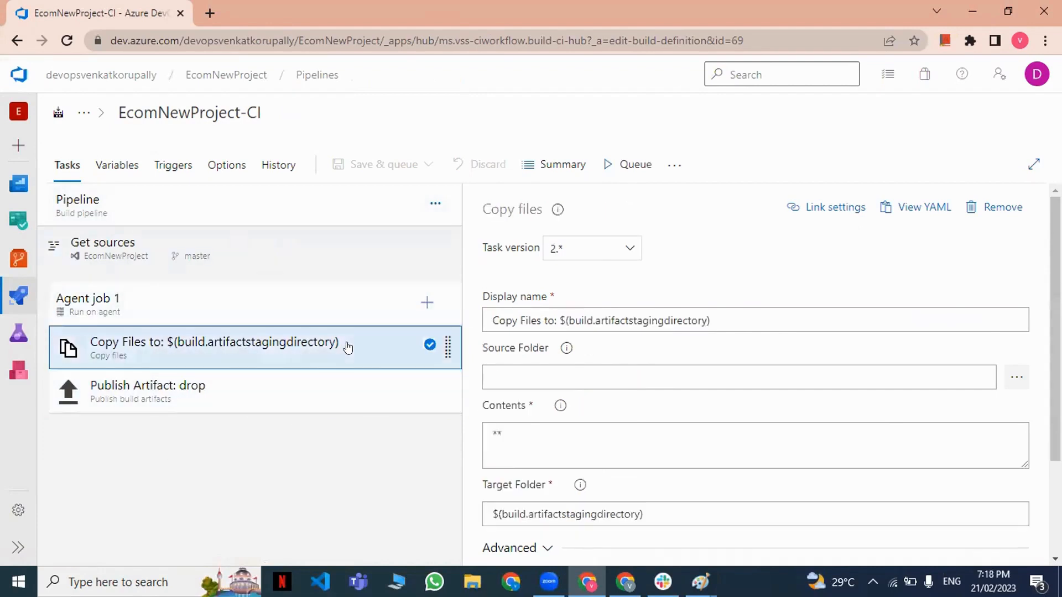
Set the EcomNewProject-CI pipeline's agent pool to Azure Pipelines with the windows-2019 agent specification.
left_click(180, 194)
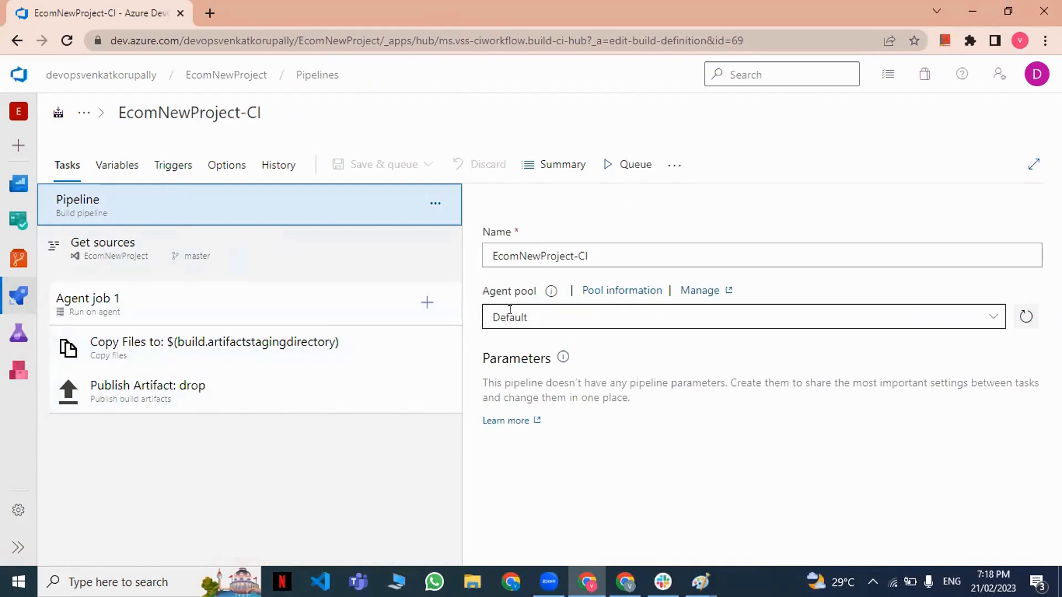
left_click(994, 321)
left_click(566, 368)
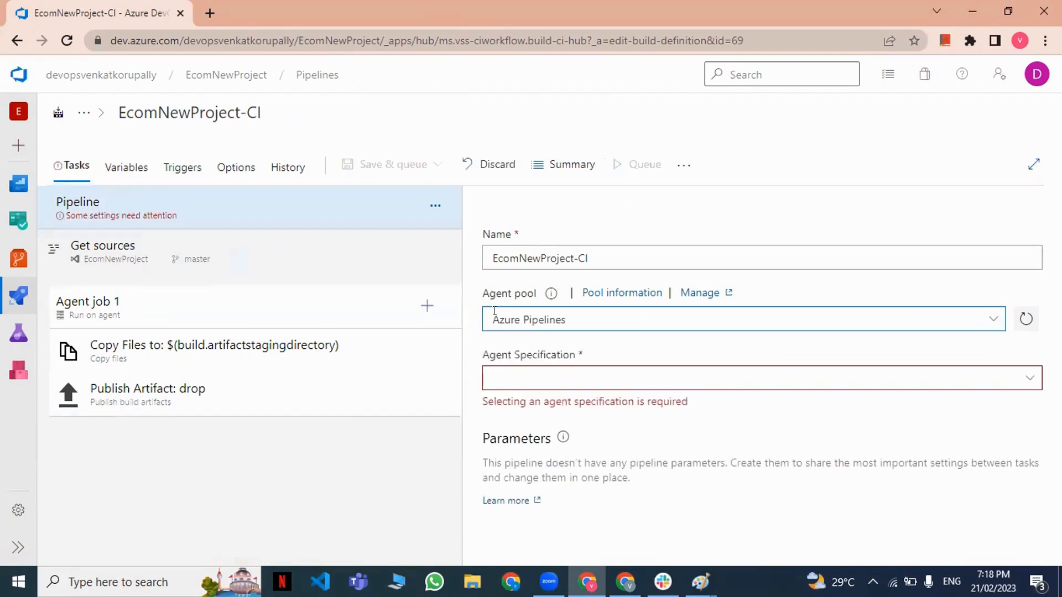
left_click(1029, 378)
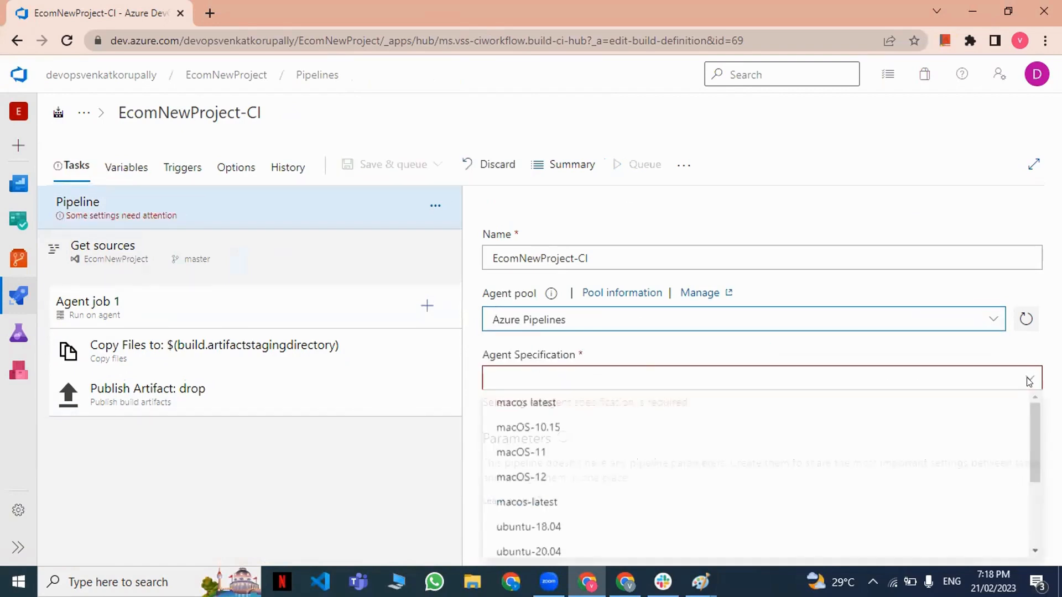
scroll(654, 455, "down", 1)
scroll(651, 455, "down", 1)
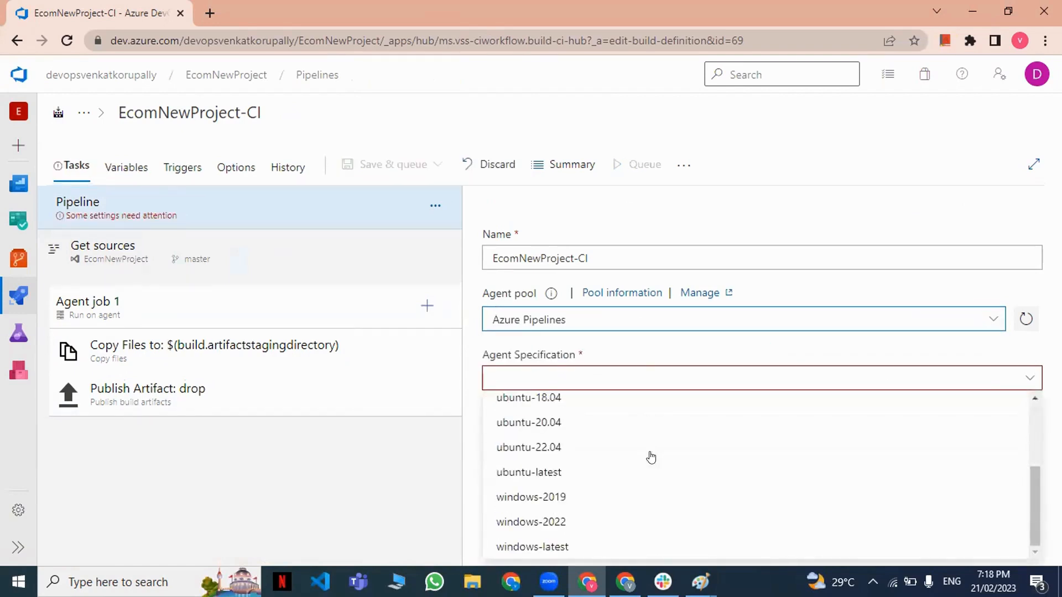
left_click(543, 500)
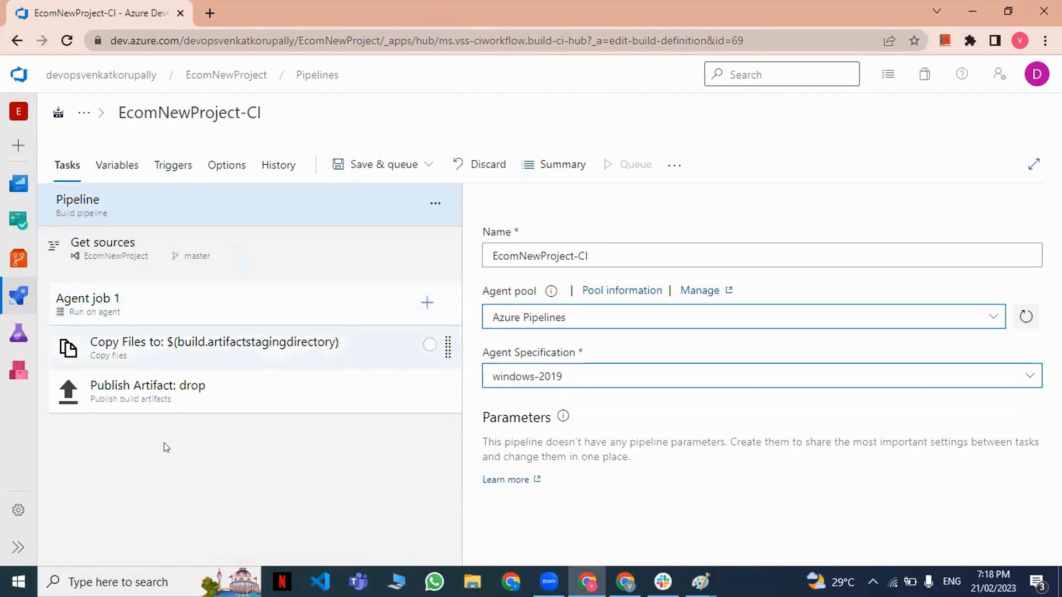
left_click_drag(570, 375, 482, 376)
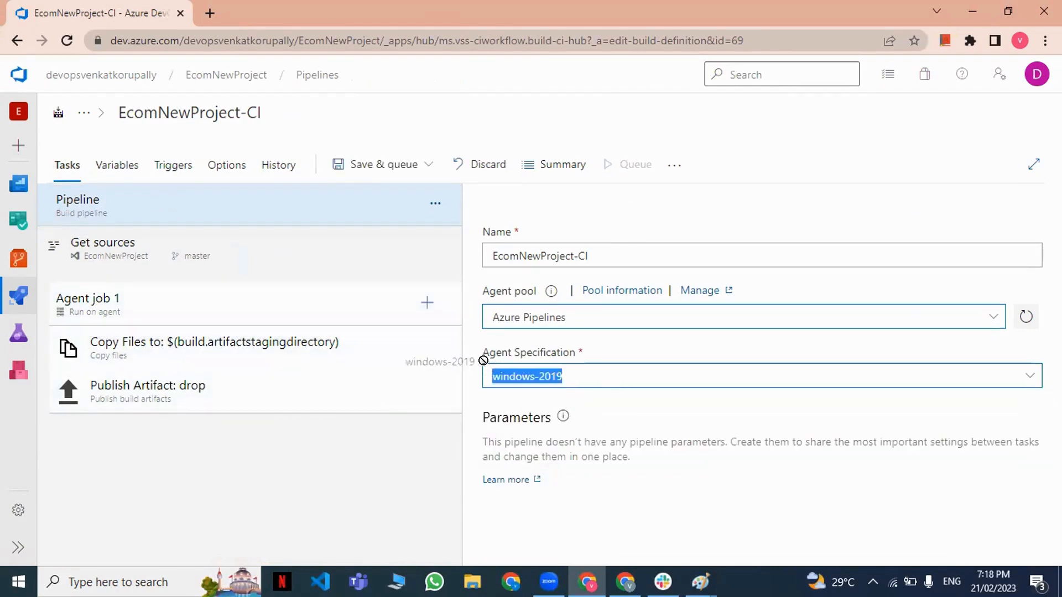
Review the pipeline's agent pool and the settings of its Copy Files and Publish Artifact: drop tasks.
left_click(535, 318)
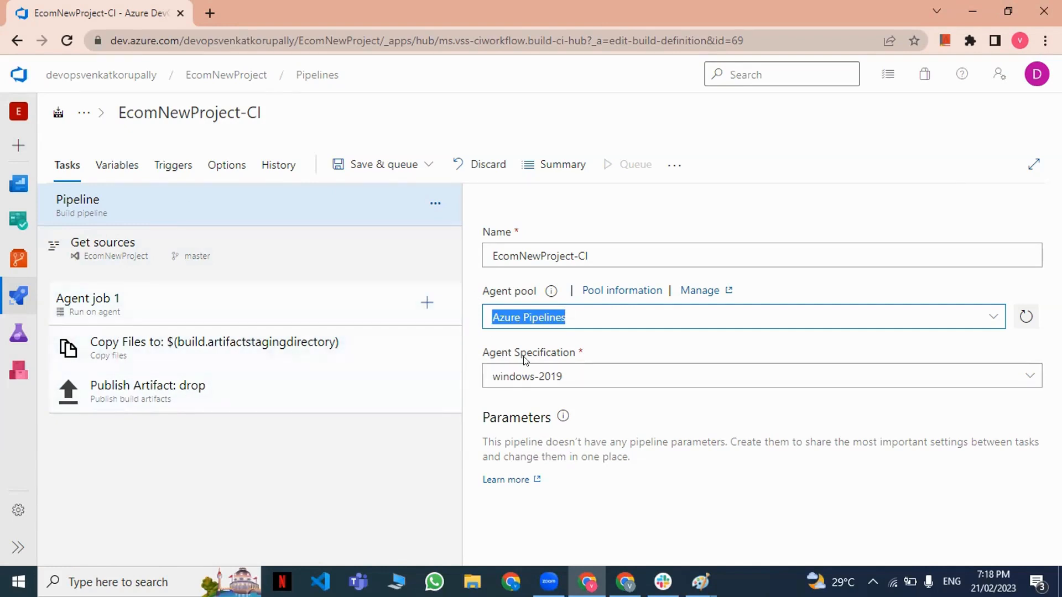
mouse_move(18, 296)
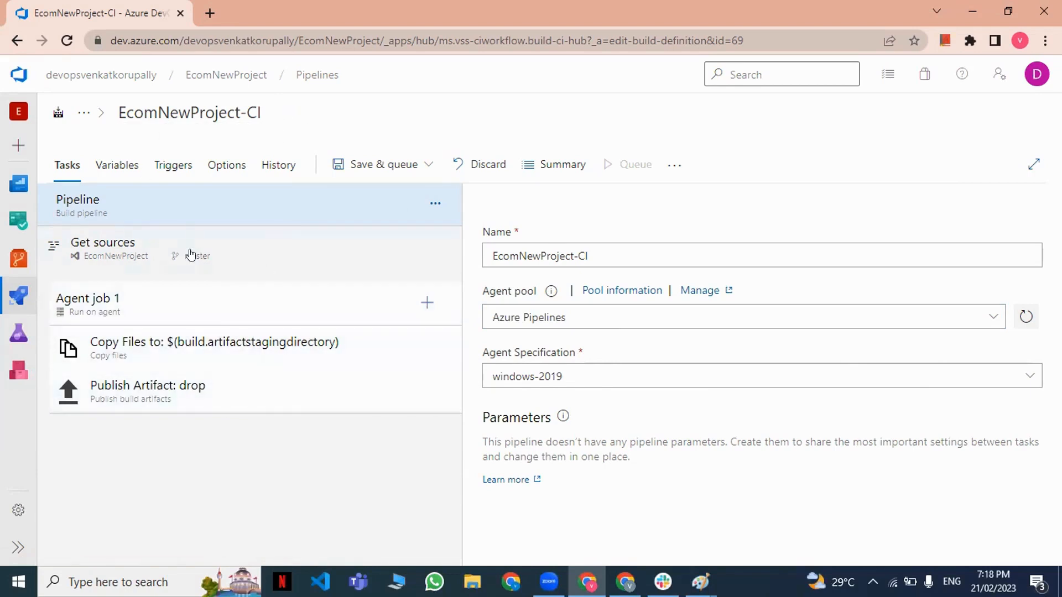
left_click(218, 340)
left_click(221, 386)
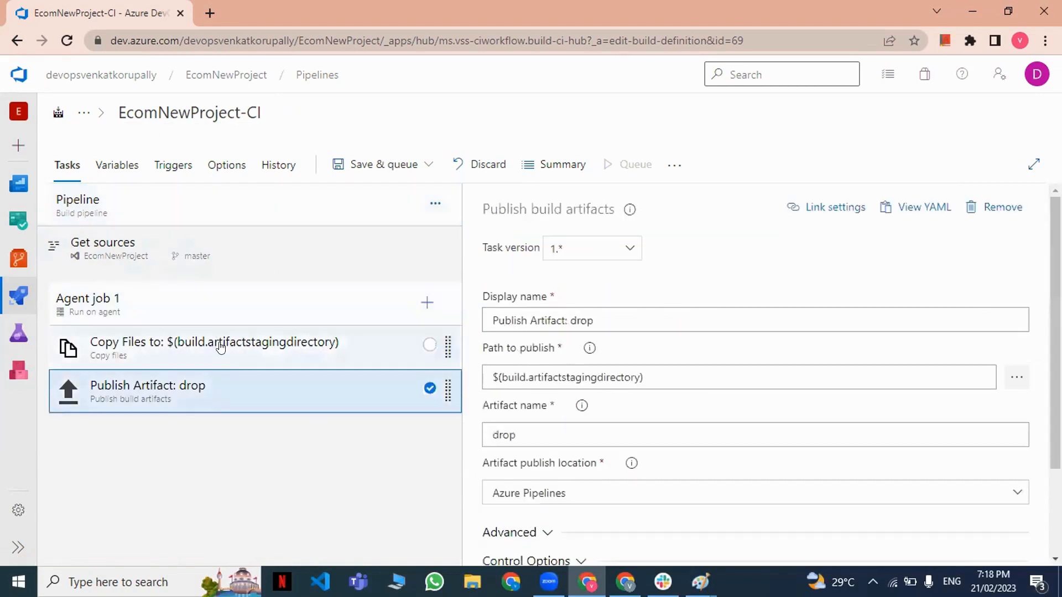
left_click(221, 347)
left_click(219, 393)
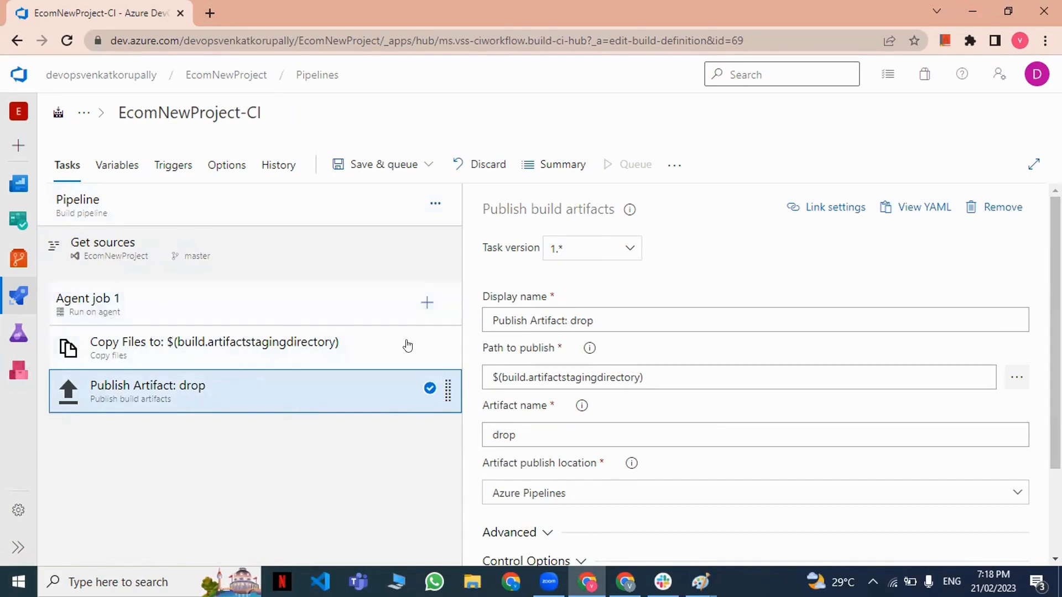
Return to the pipeline-level settings and examine the agent pool and the available agent specifications.
left_click(219, 205)
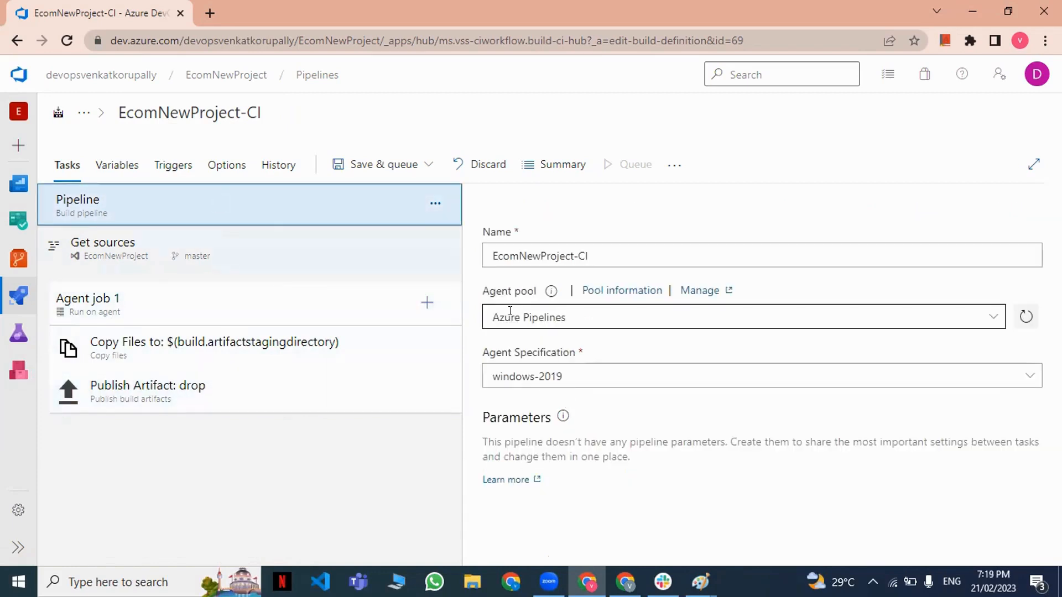
left_click(490, 317)
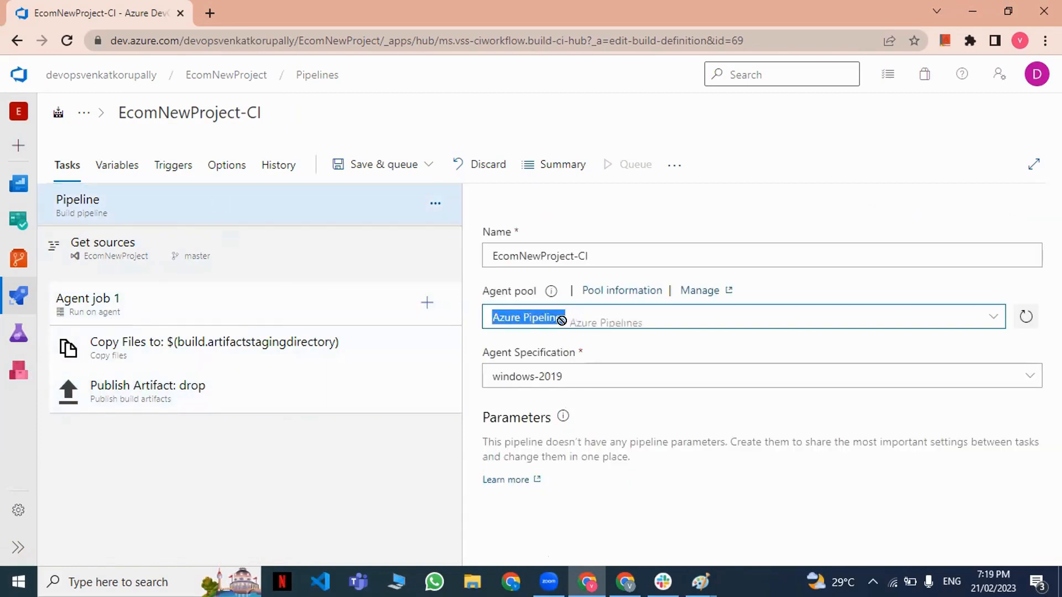
left_click(567, 318)
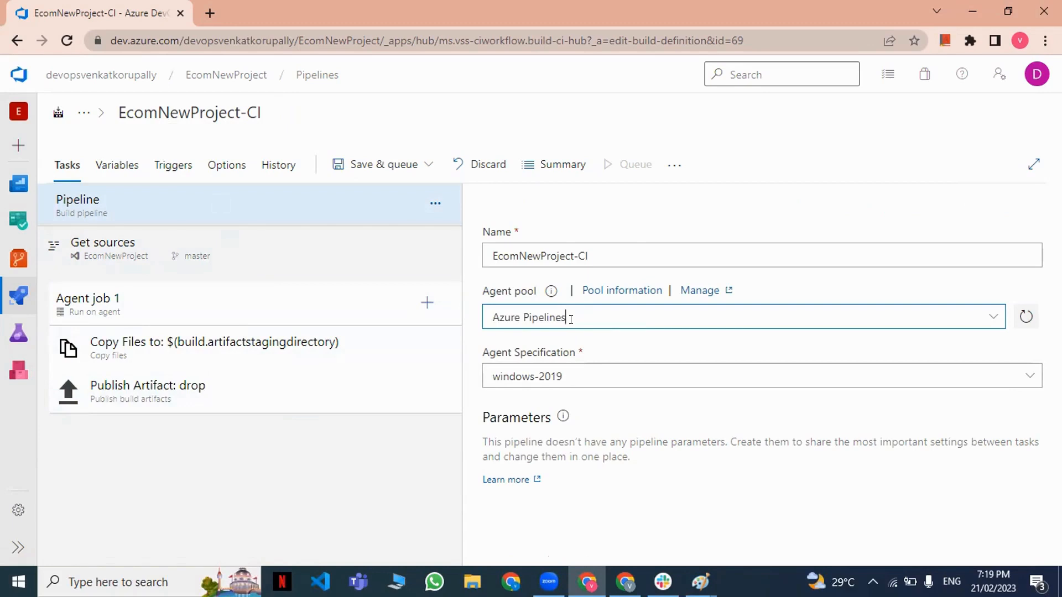
left_click(567, 373)
left_click(575, 381)
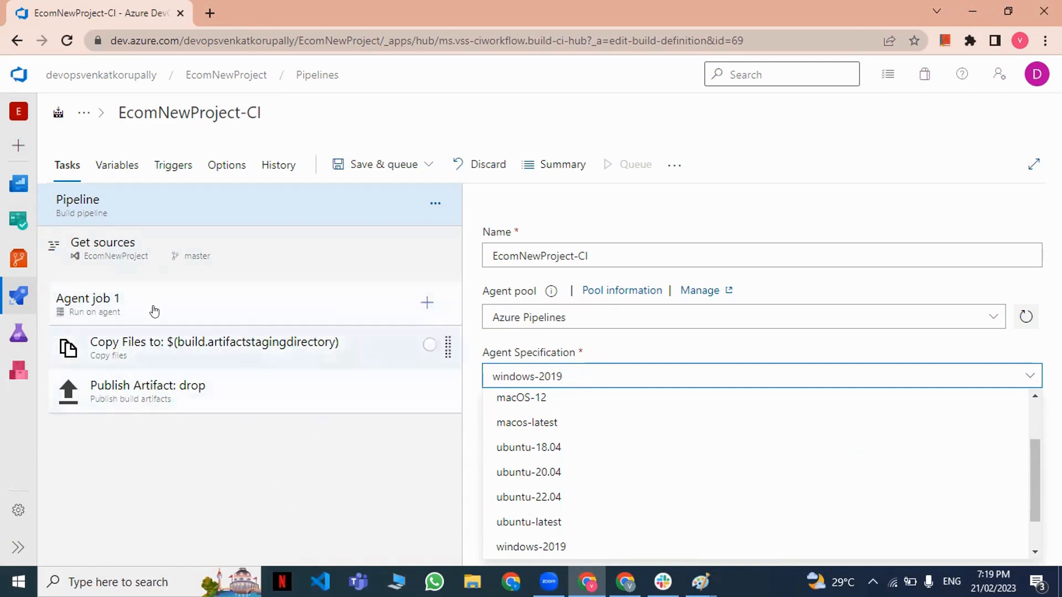
Leave the pipeline editor without saving the changes and reopen the EcomNewProject-CI definition for editing.
mouse_move(18, 296)
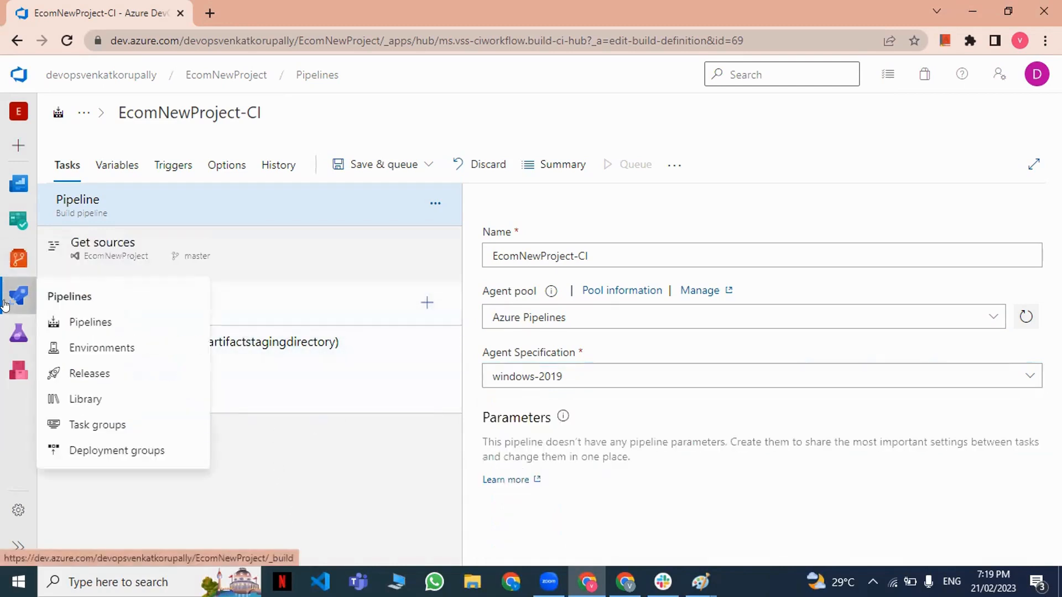
left_click(91, 321)
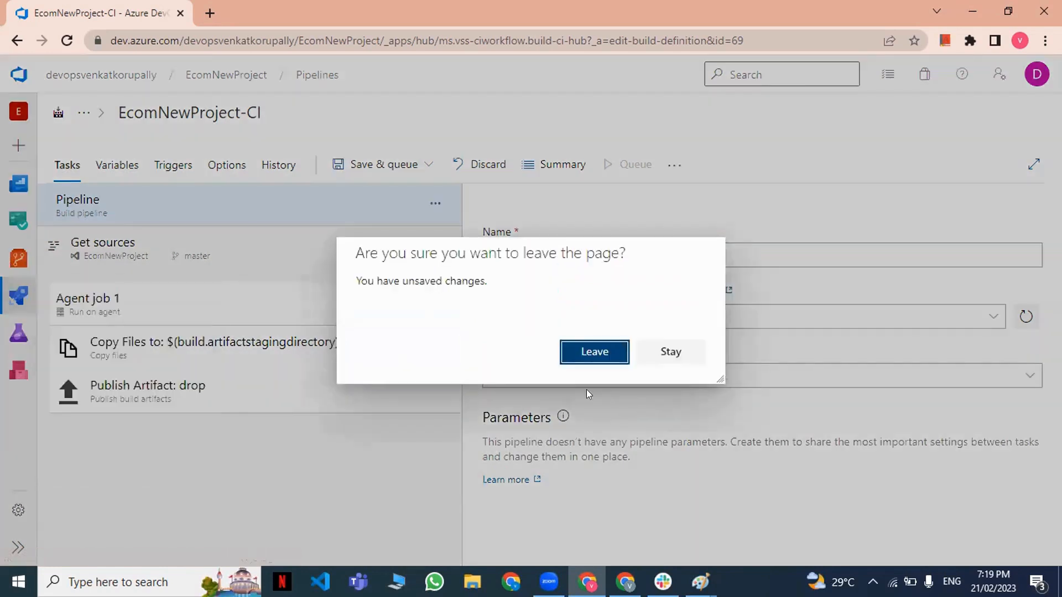
left_click(577, 348)
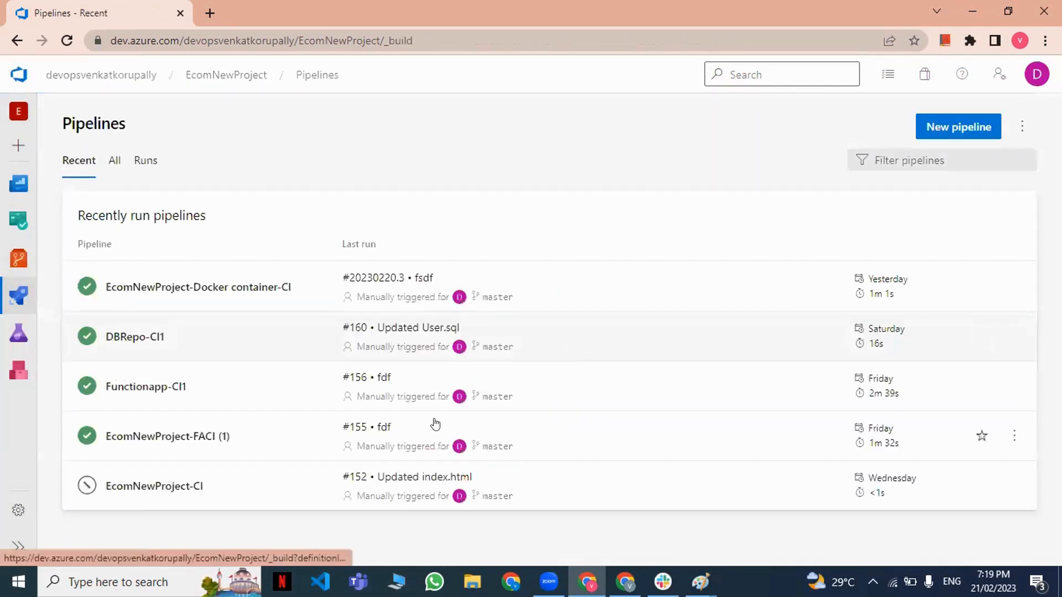
left_click(199, 483)
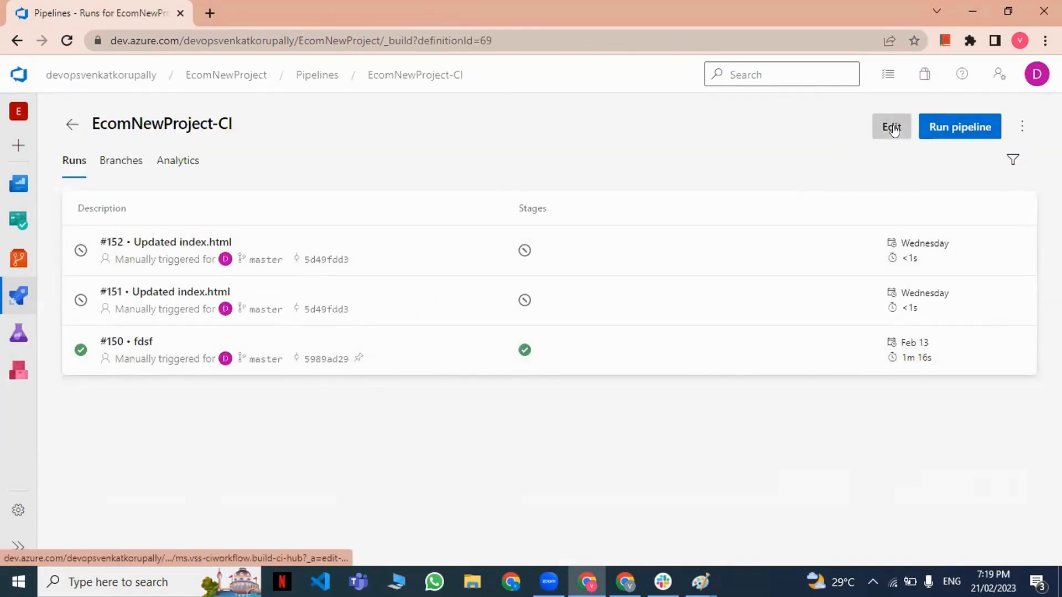
left_click(892, 127)
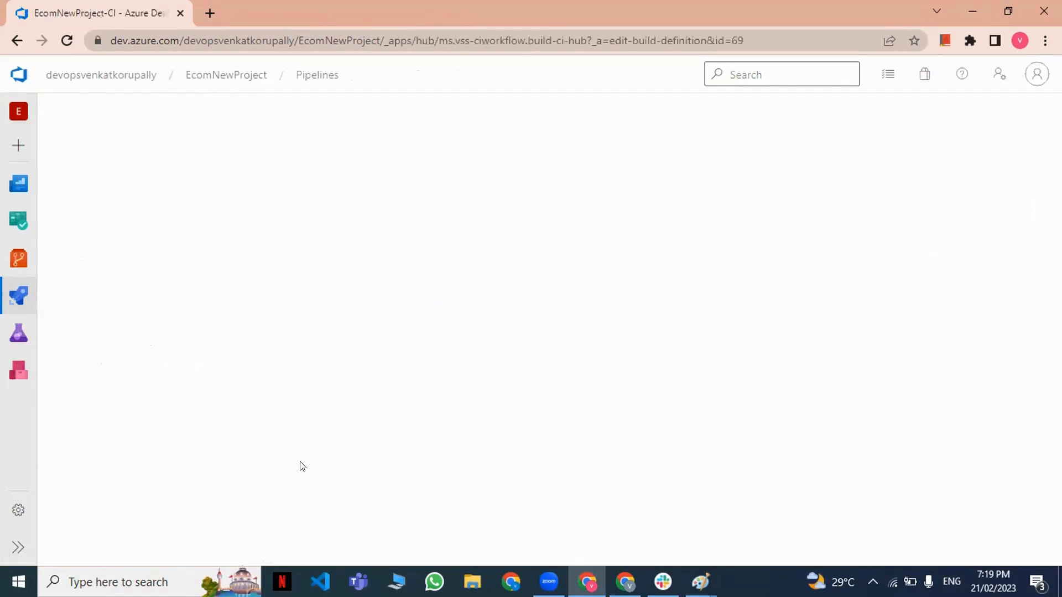
left_click(242, 357)
left_click(194, 248)
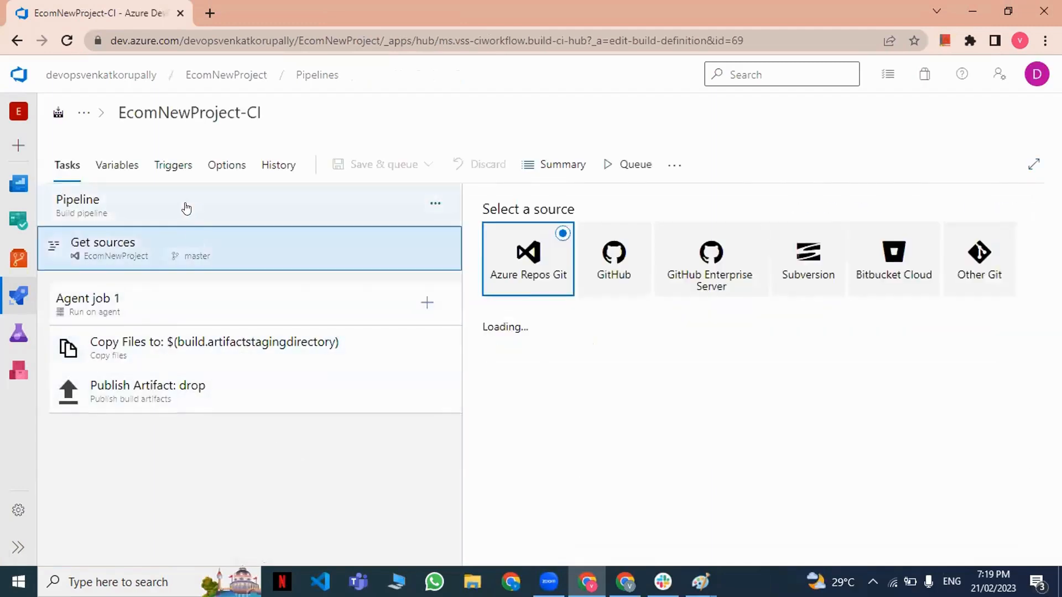
Set the EcomNewProject-CI pipeline's agent pool to Azure Pipelines with the windows-latest agent specification.
left_click(186, 209)
left_click(665, 311)
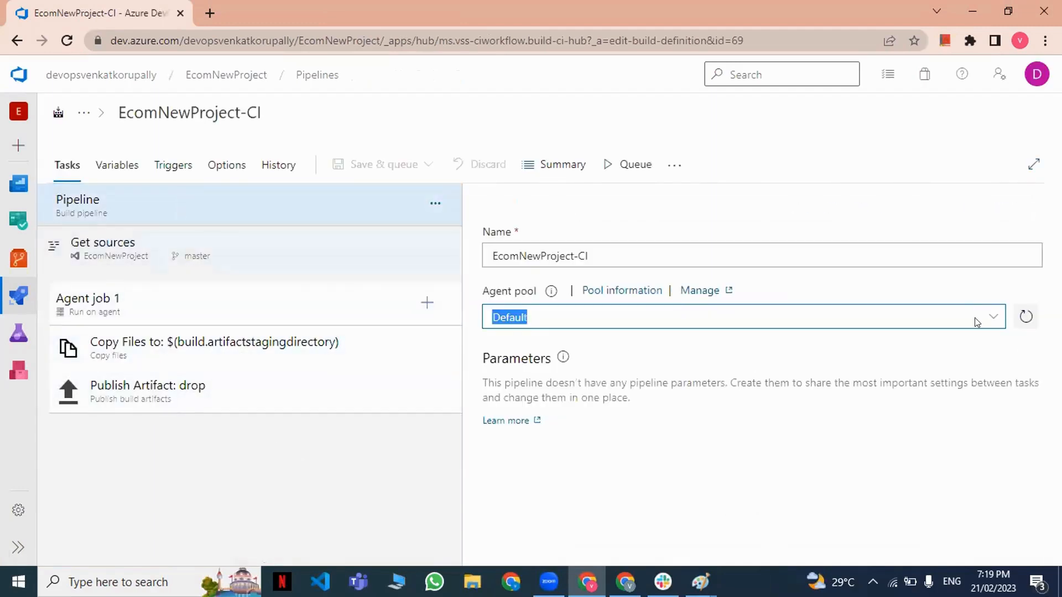
left_click(992, 323)
left_click(609, 367)
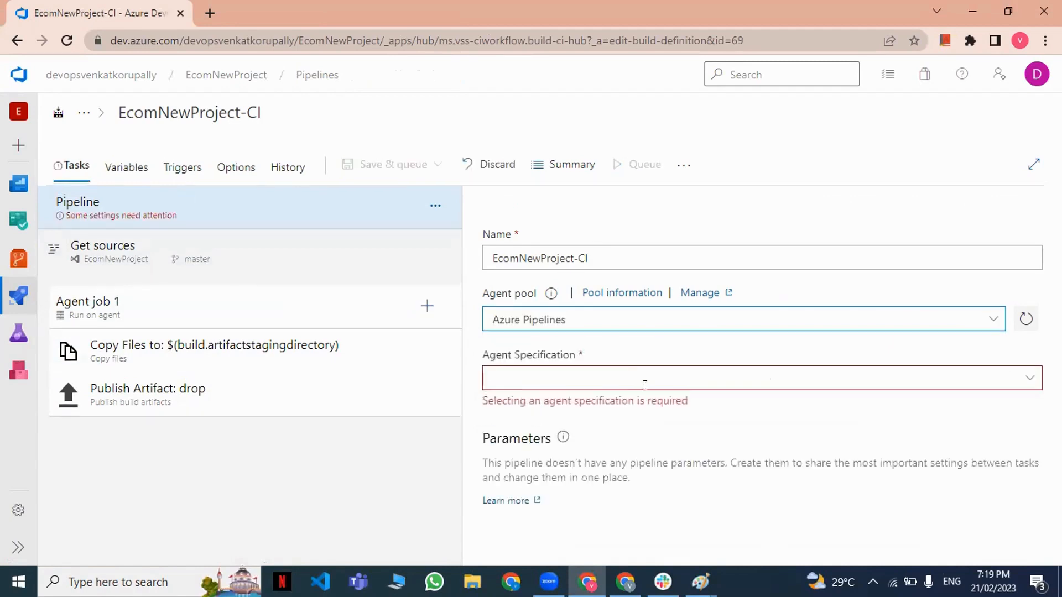
left_click(1025, 381)
scroll(676, 444, "down", 5)
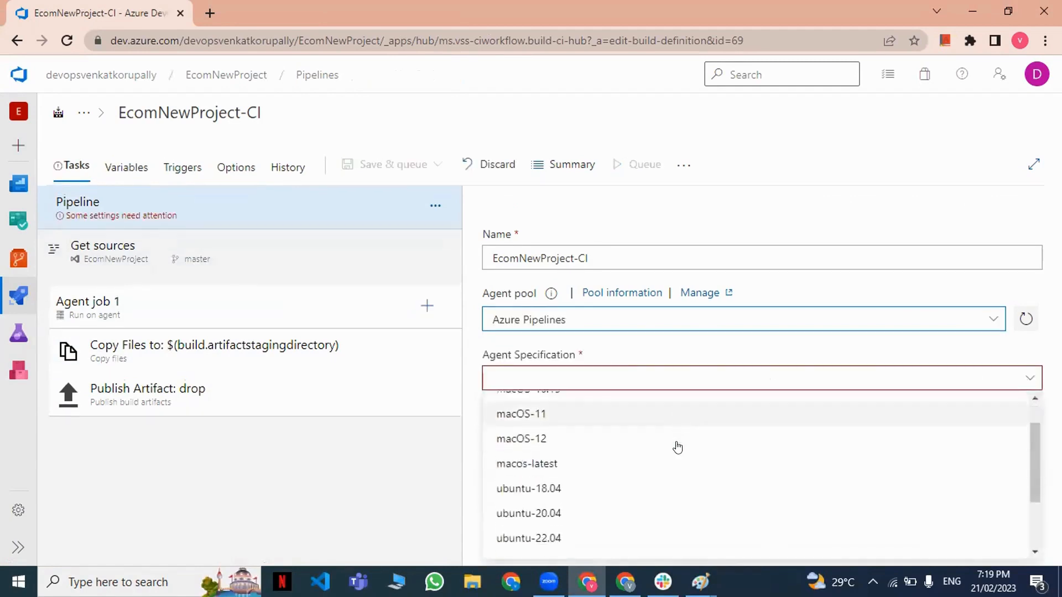
left_click(556, 549)
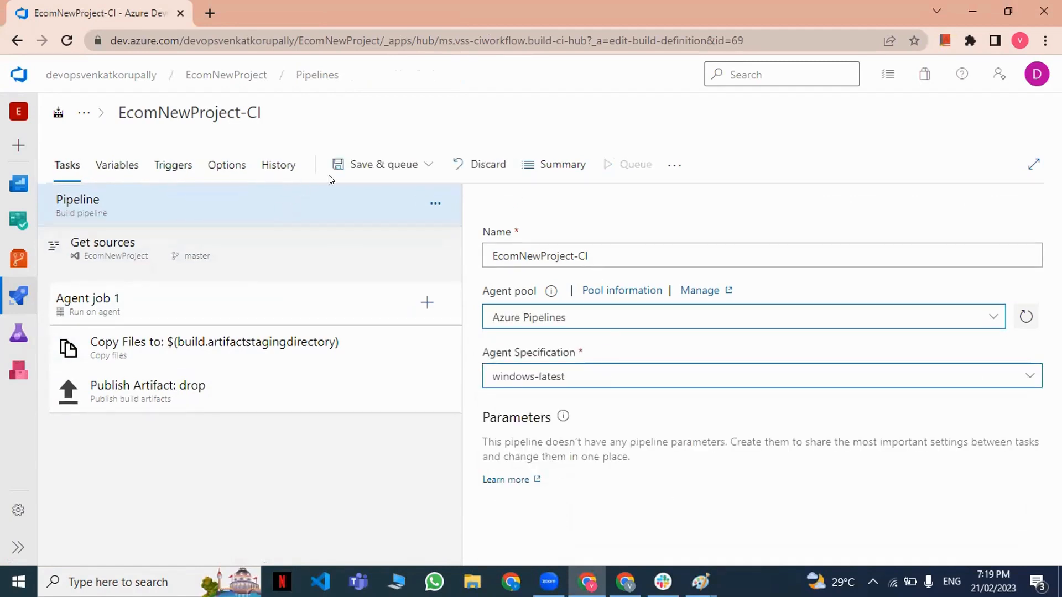
Save the pipeline and queue a run on the master branch with no save comment.
left_click(343, 166)
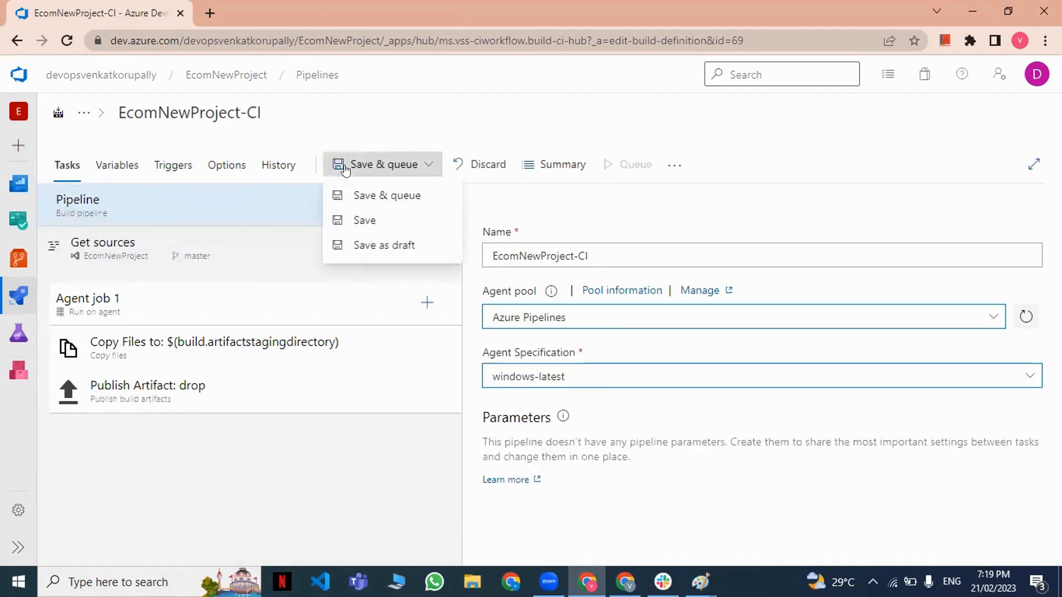
left_click(364, 197)
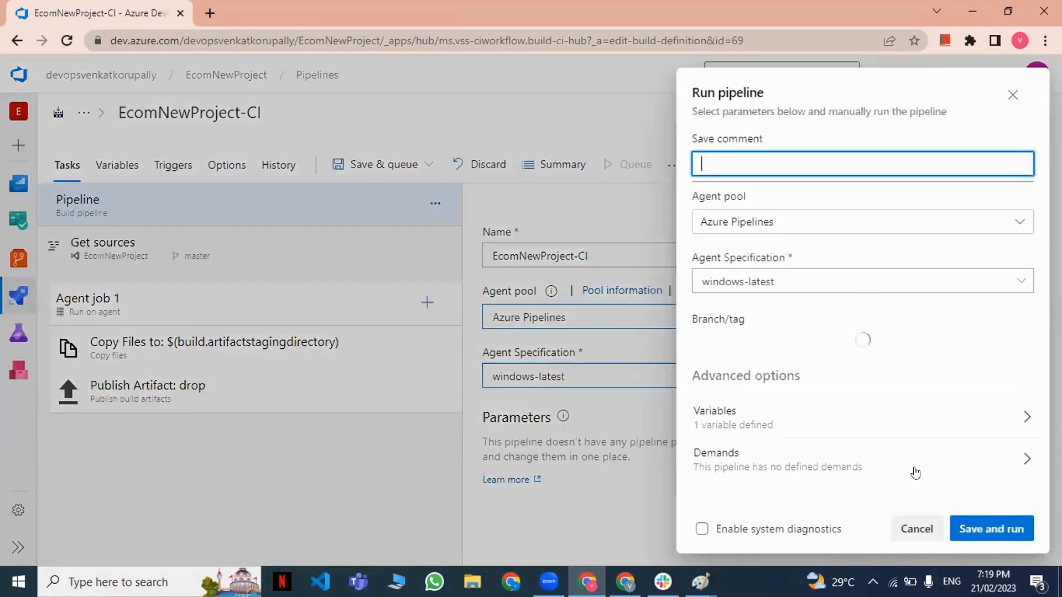
left_click(1014, 528)
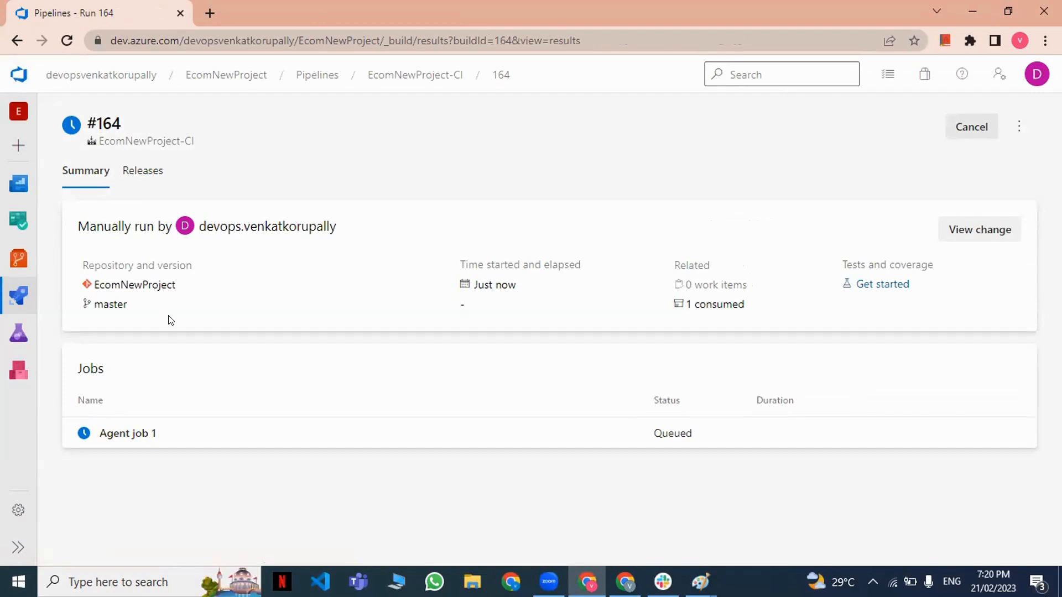
Examine the Agent job 1 log of the new run for its pool, image and agent type.
left_click(228, 435)
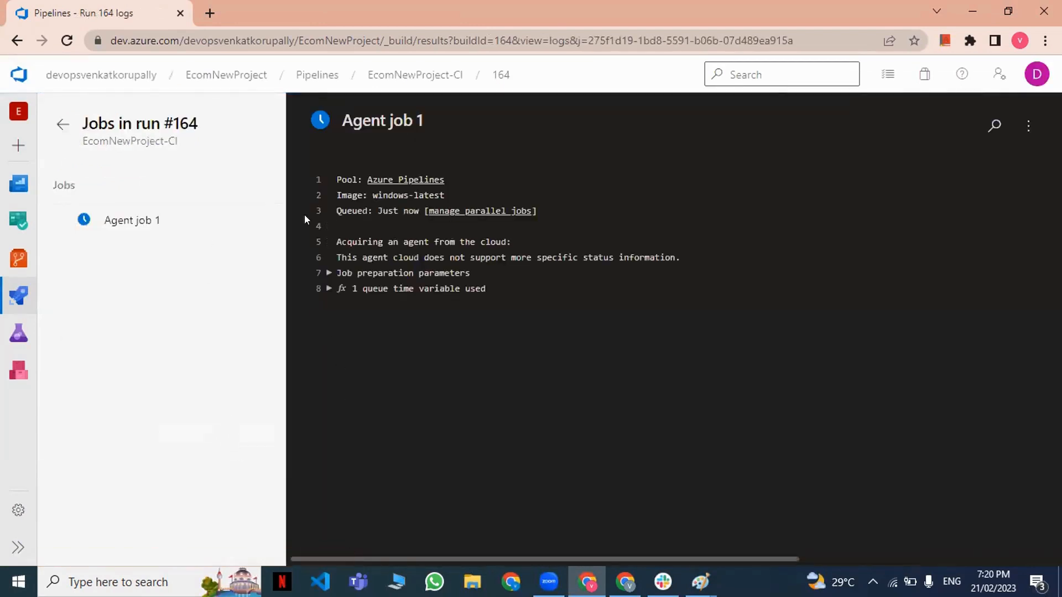
triple_click(386, 242)
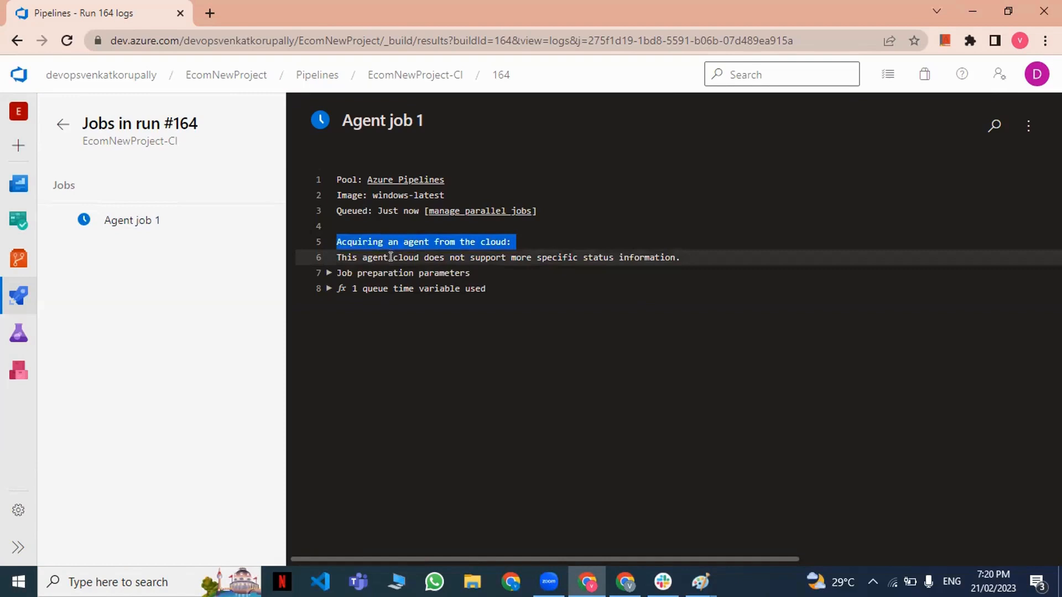
triple_click(391, 257)
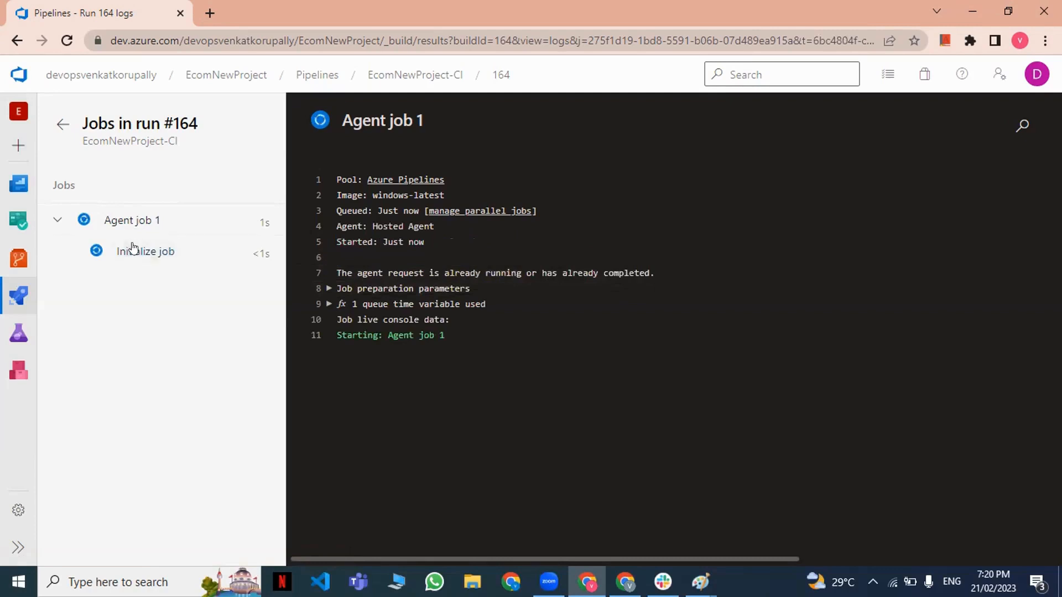
left_click(133, 250)
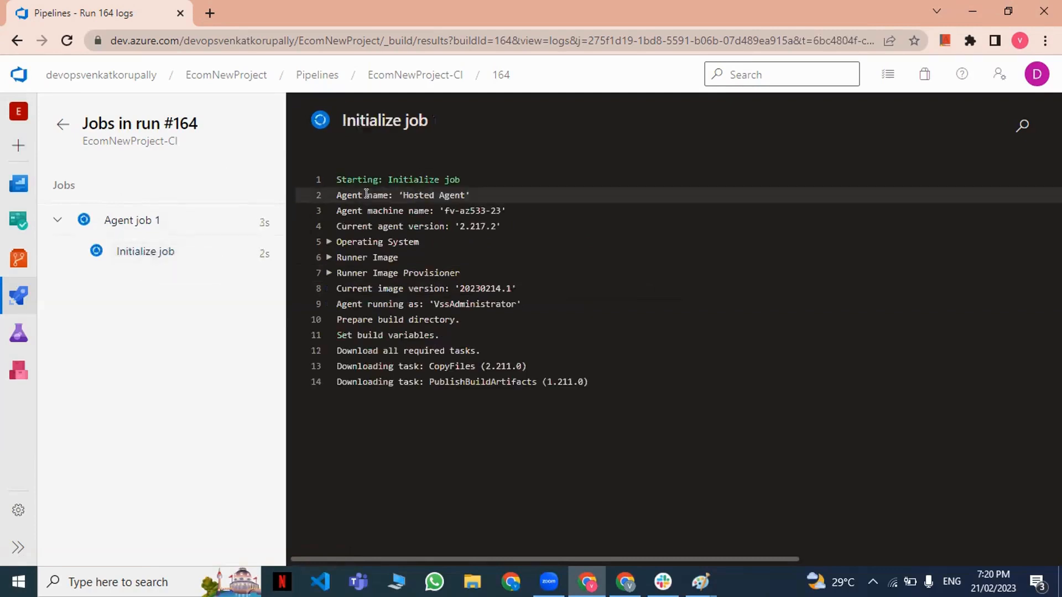
left_click(122, 224)
left_click_drag(361, 173, 450, 180)
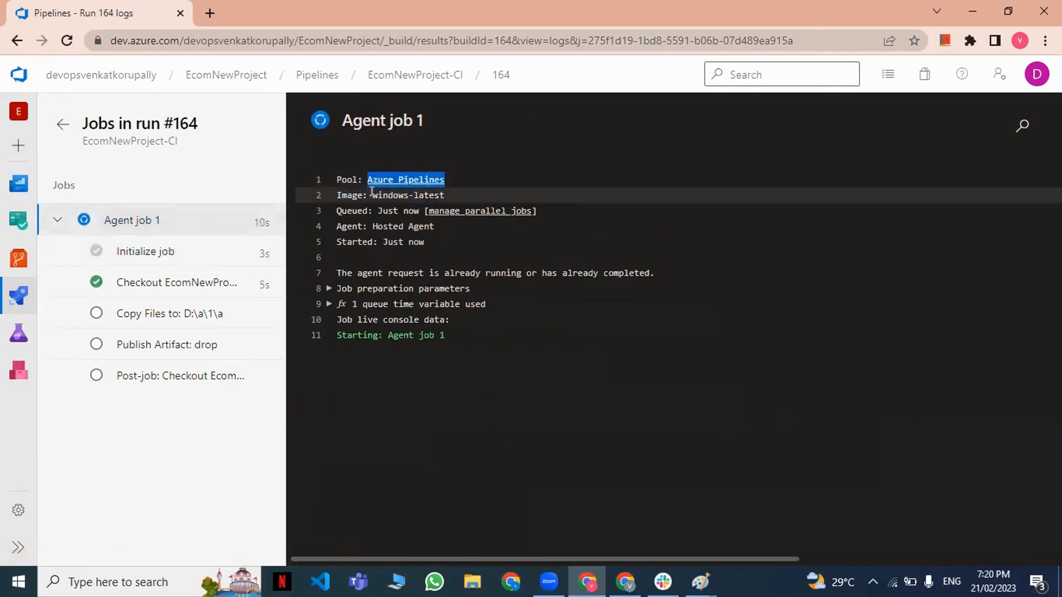
left_click_drag(372, 195, 442, 195)
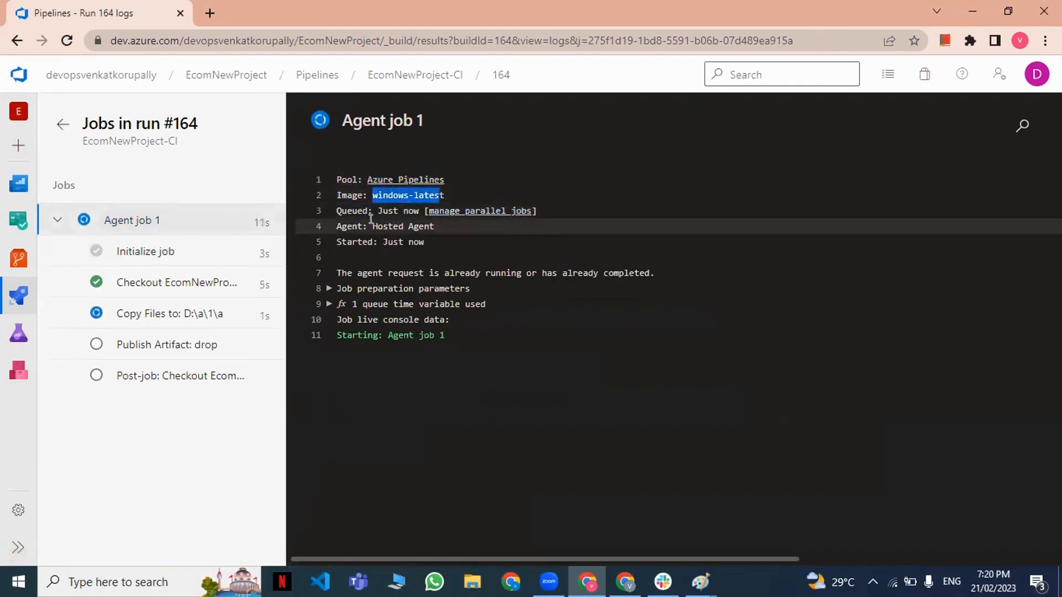
left_click_drag(371, 222, 434, 225)
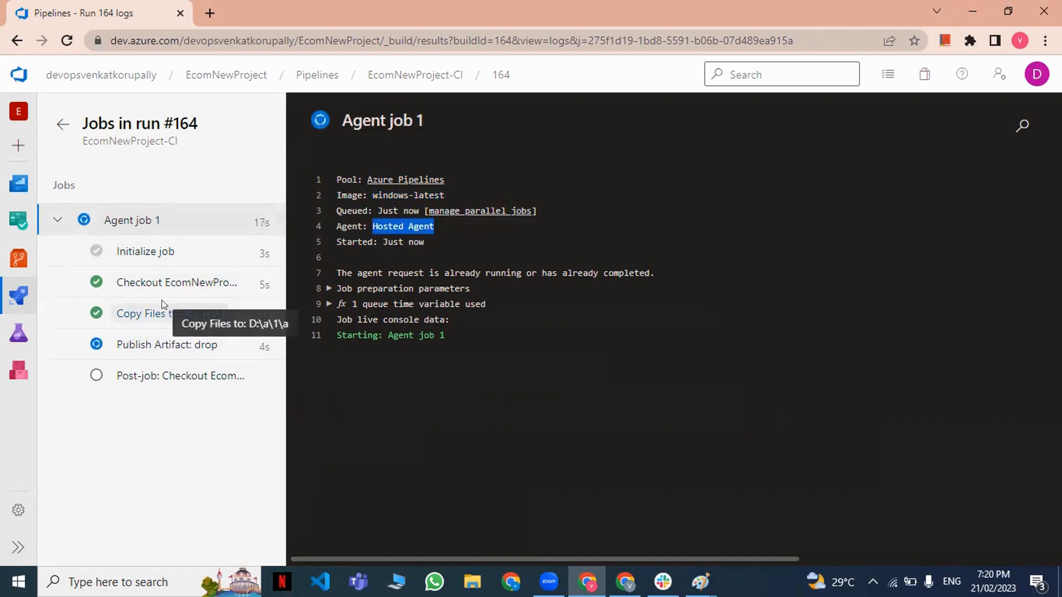
Go to the project's releases and create a new release pipeline with an empty-job stage.
mouse_move(18, 296)
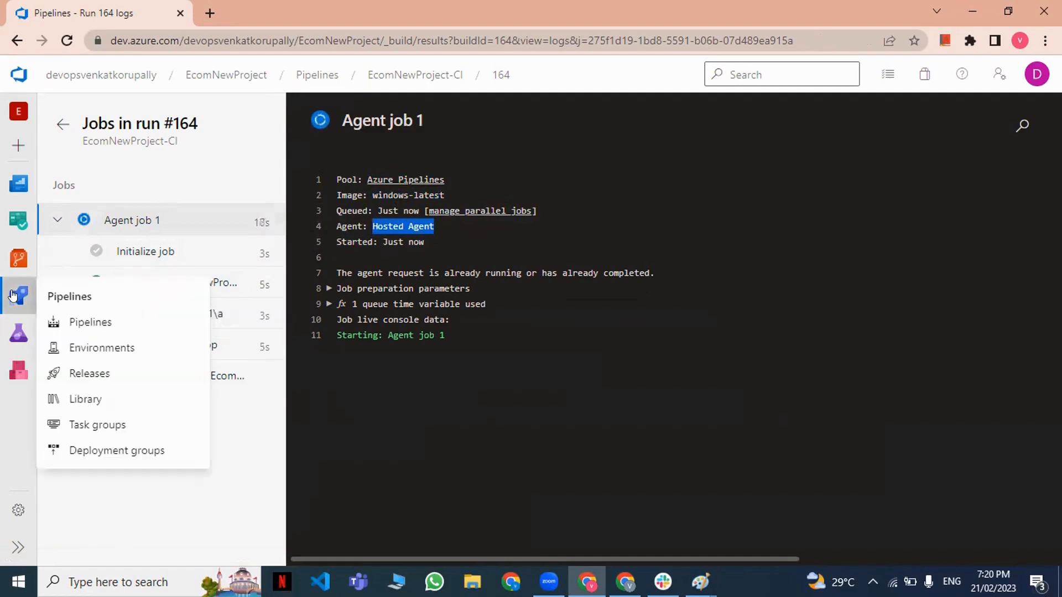
left_click(86, 321)
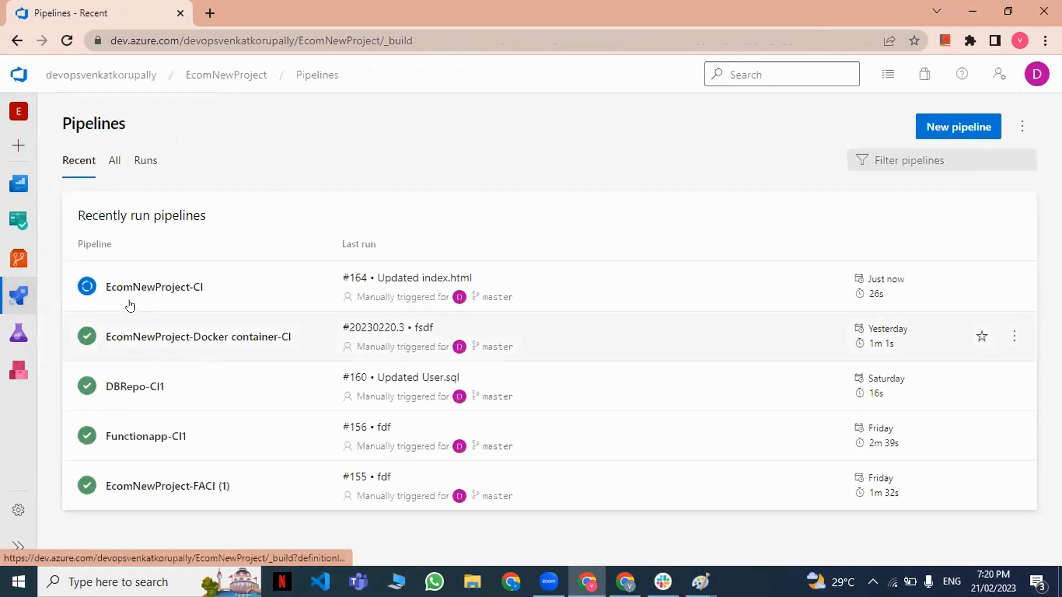
mouse_move(18, 296)
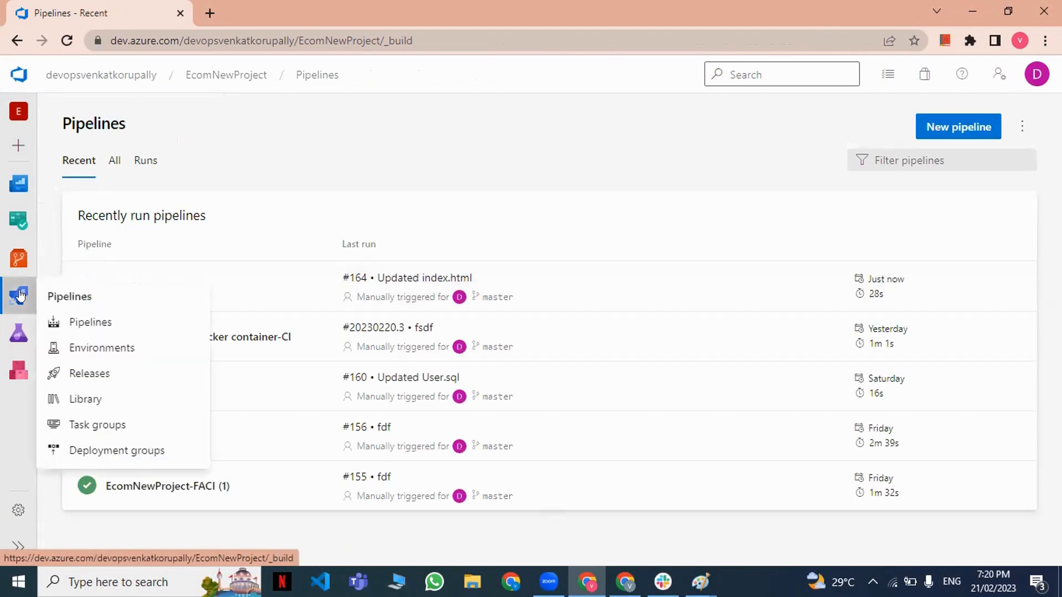
left_click(105, 372)
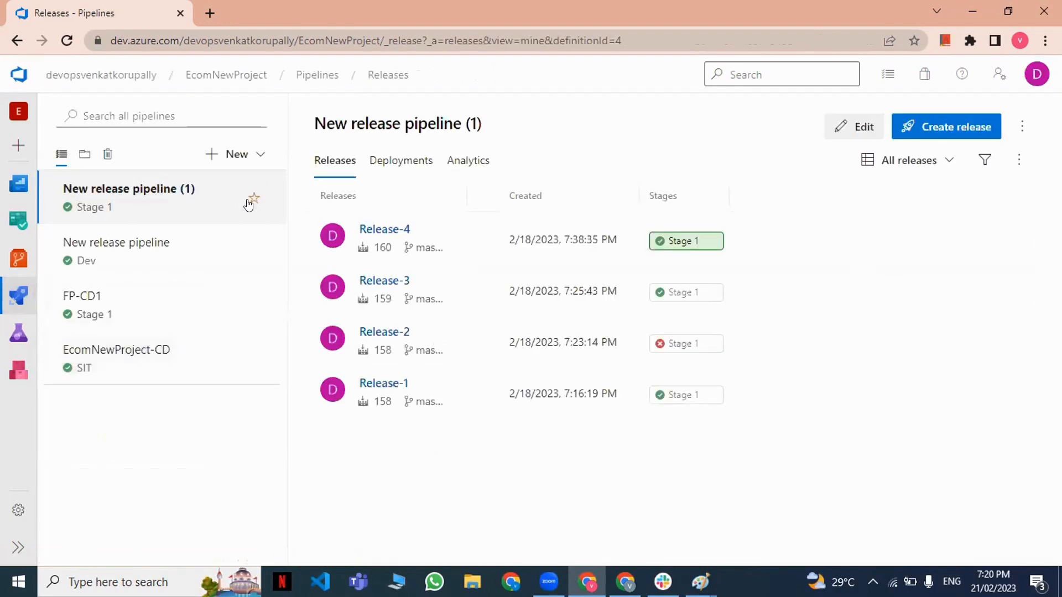
left_click(235, 155)
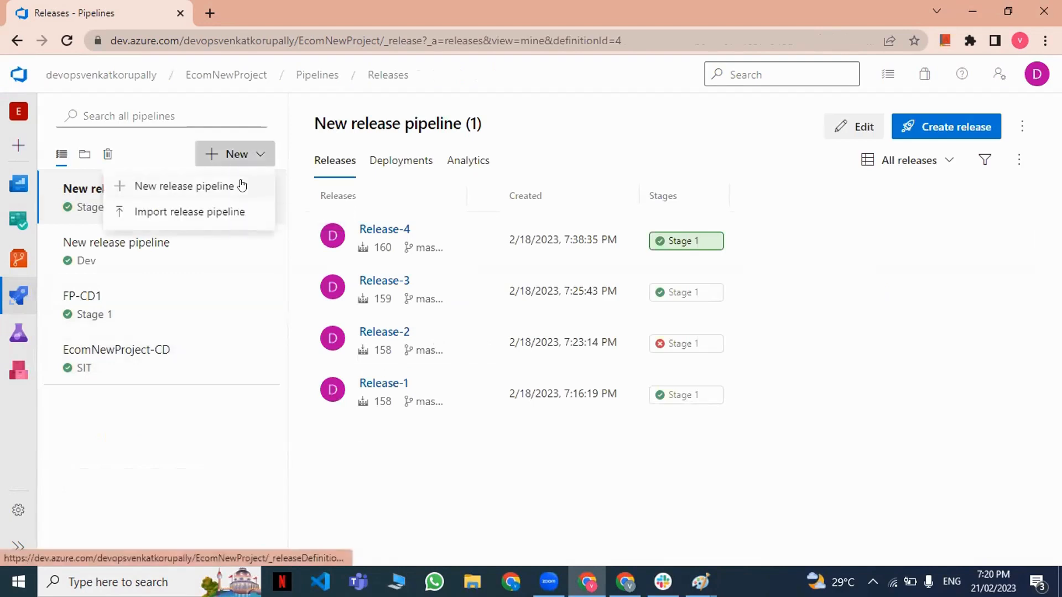
left_click(242, 186)
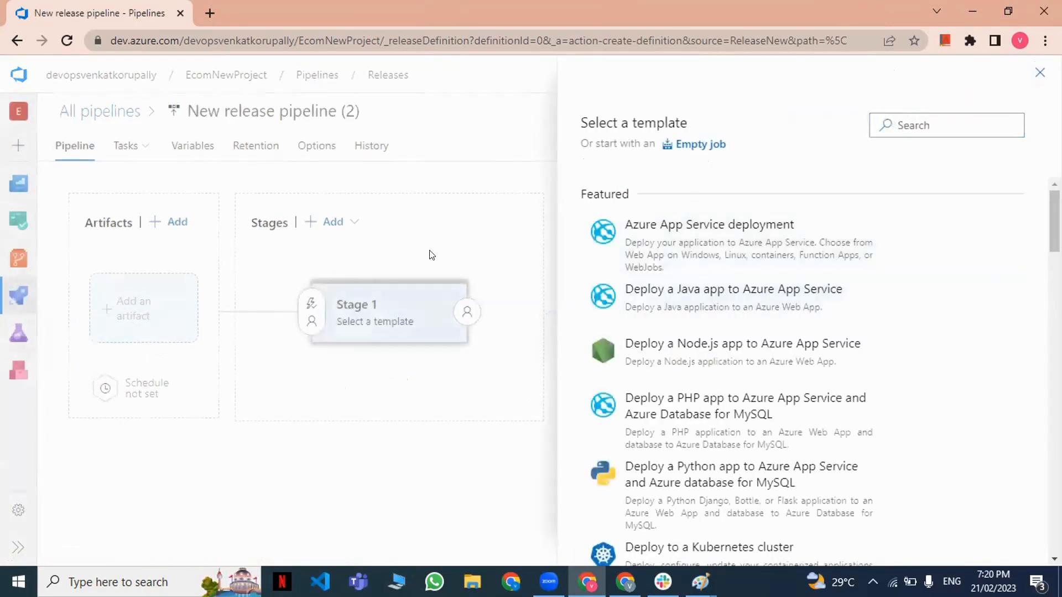
left_click(443, 294)
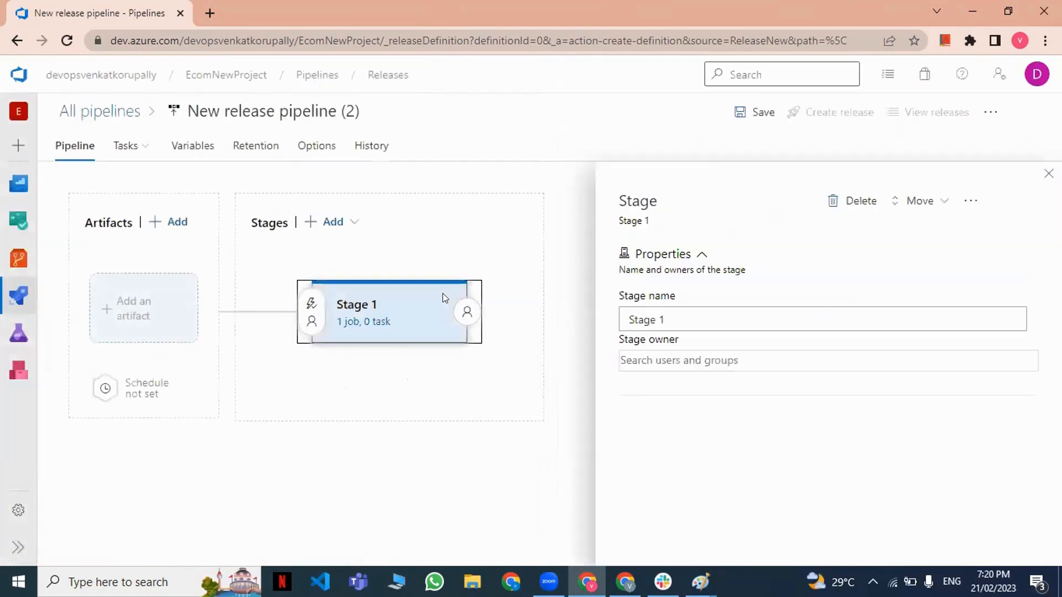
Add the EcomNewProject-CI build as an artifact with the Latest default version to the release pipeline.
left_click(1048, 176)
left_click(105, 310)
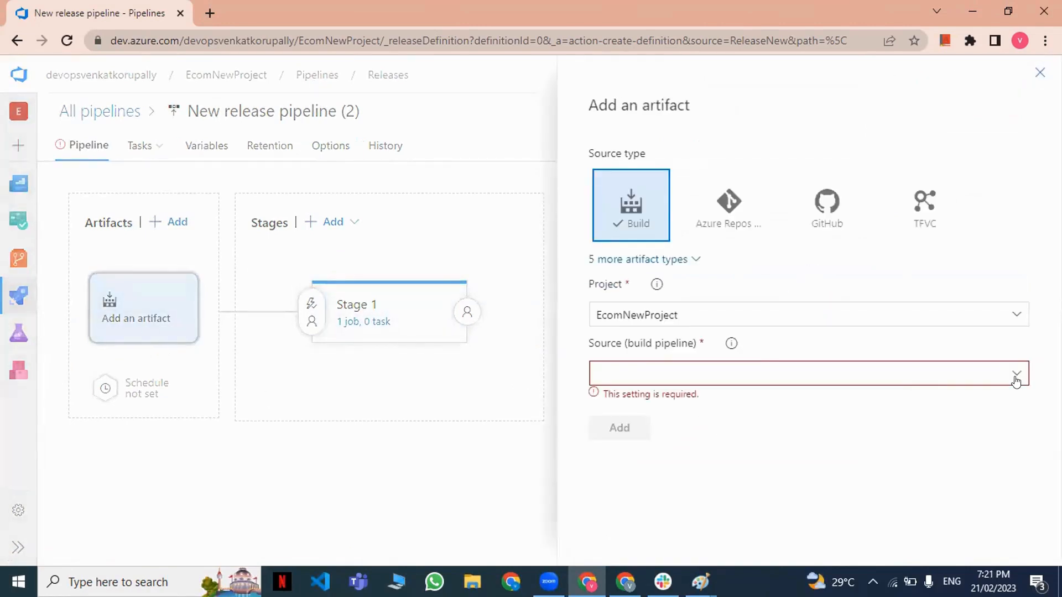
left_click(1017, 382)
left_click(737, 420)
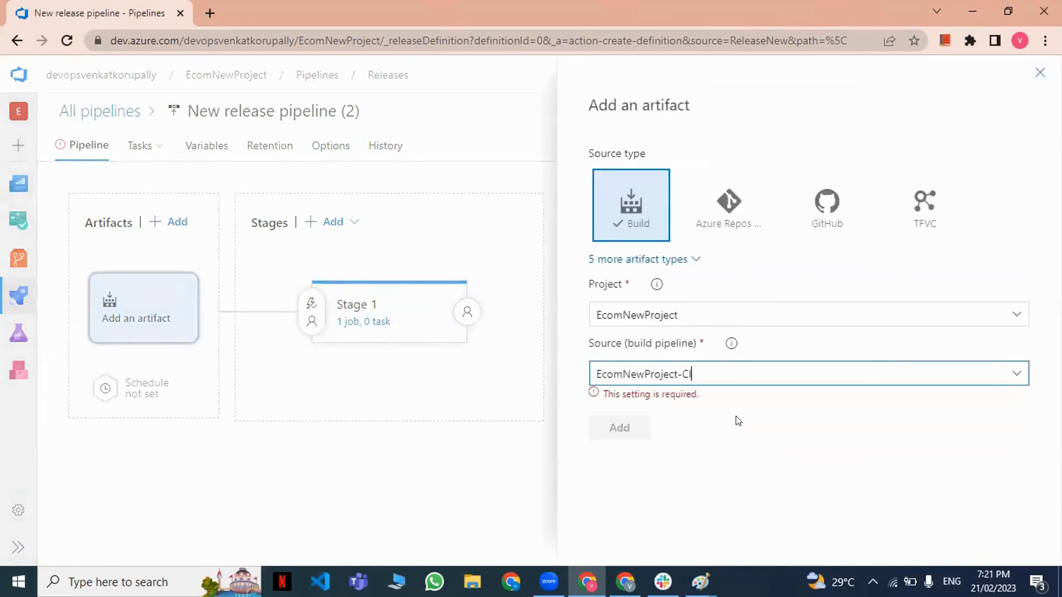
scroll(739, 471, "down", 1)
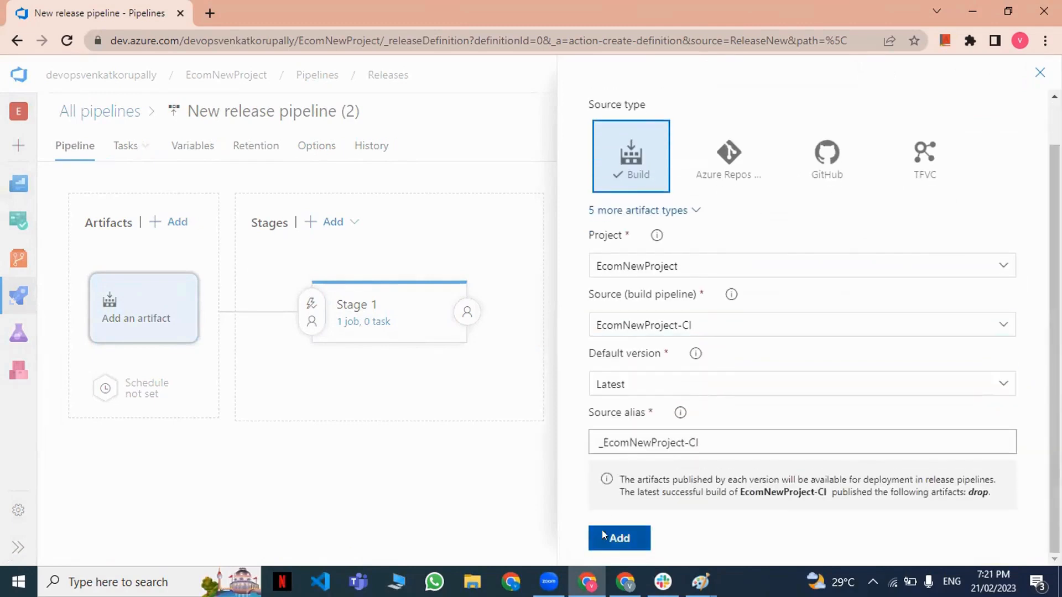
left_click(604, 534)
Delete the agent job from Stage 1's deployment process in the release pipeline.
left_click(349, 321)
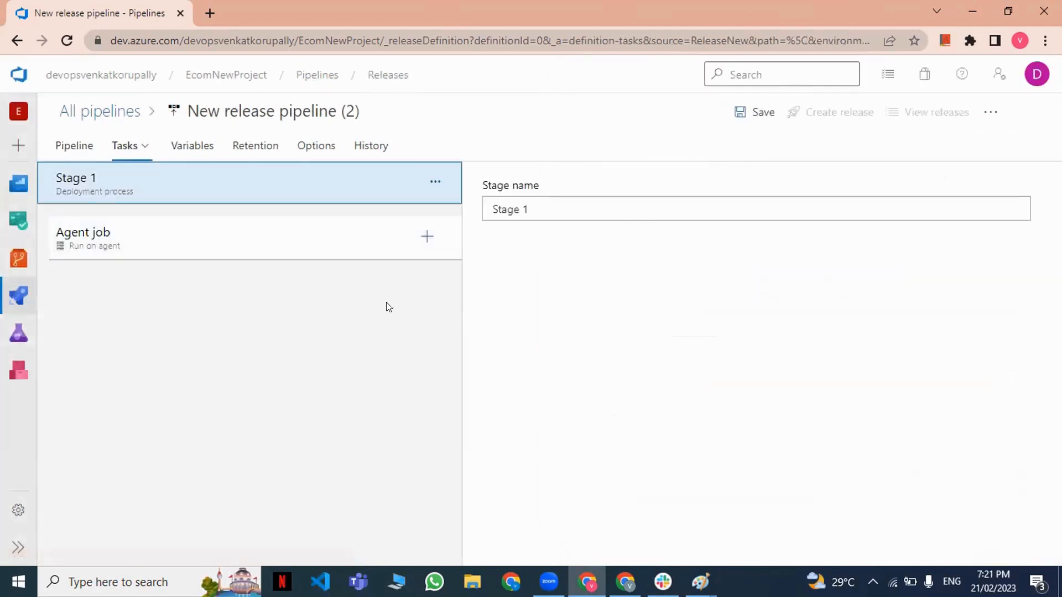
left_click(332, 249)
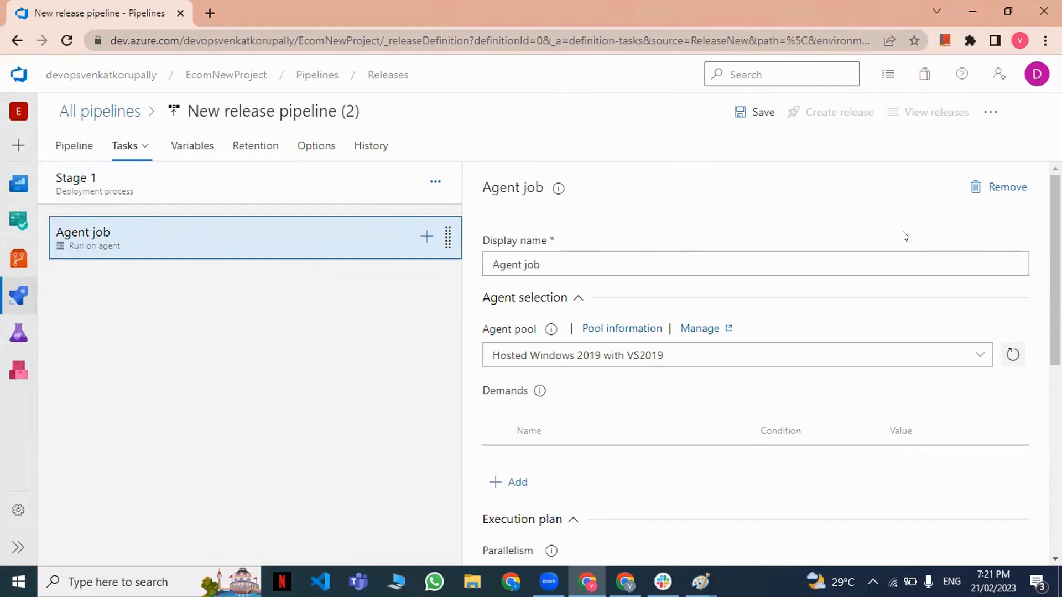
left_click(1006, 191)
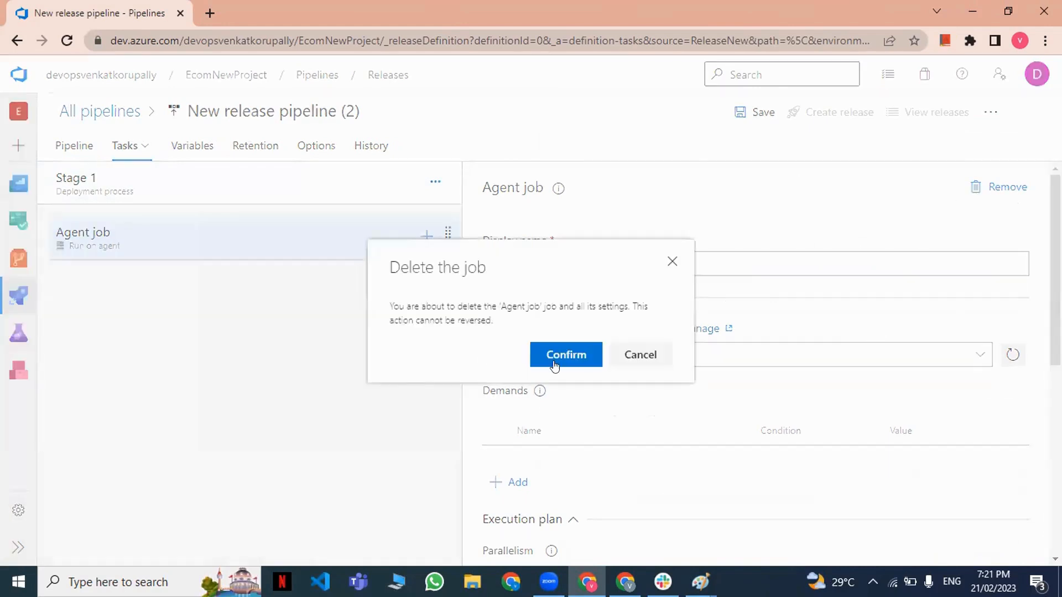
left_click(554, 365)
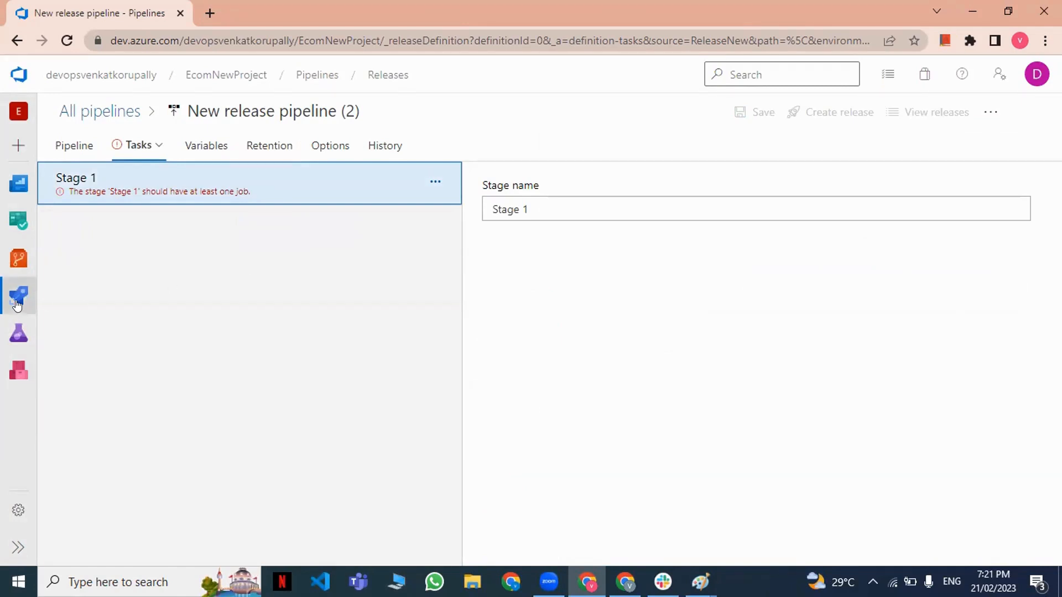
Leave the release pipeline without saving and go to the project's deployment groups.
mouse_move(18, 296)
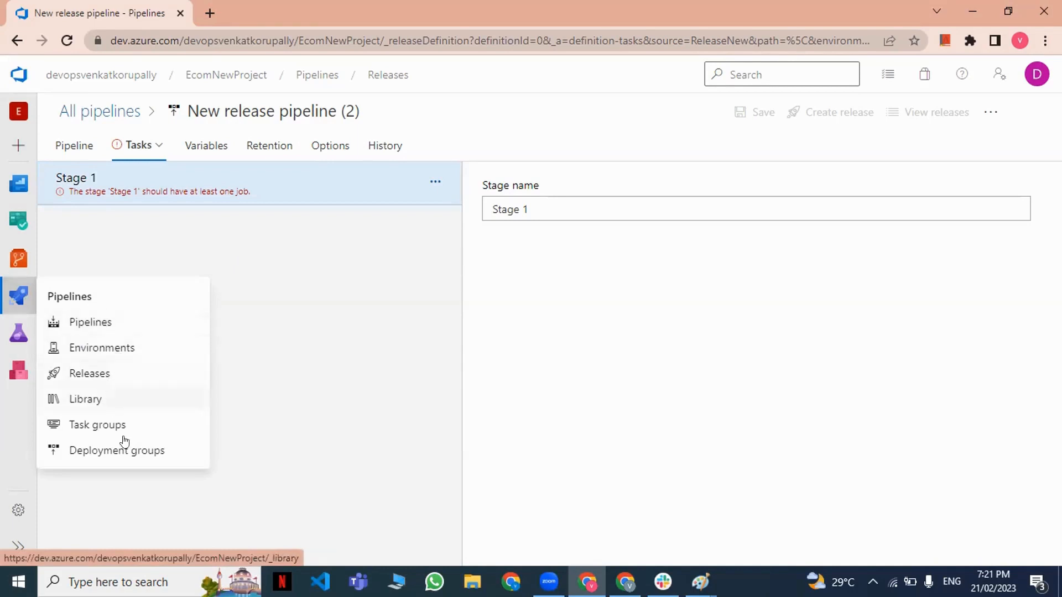
left_click(109, 451)
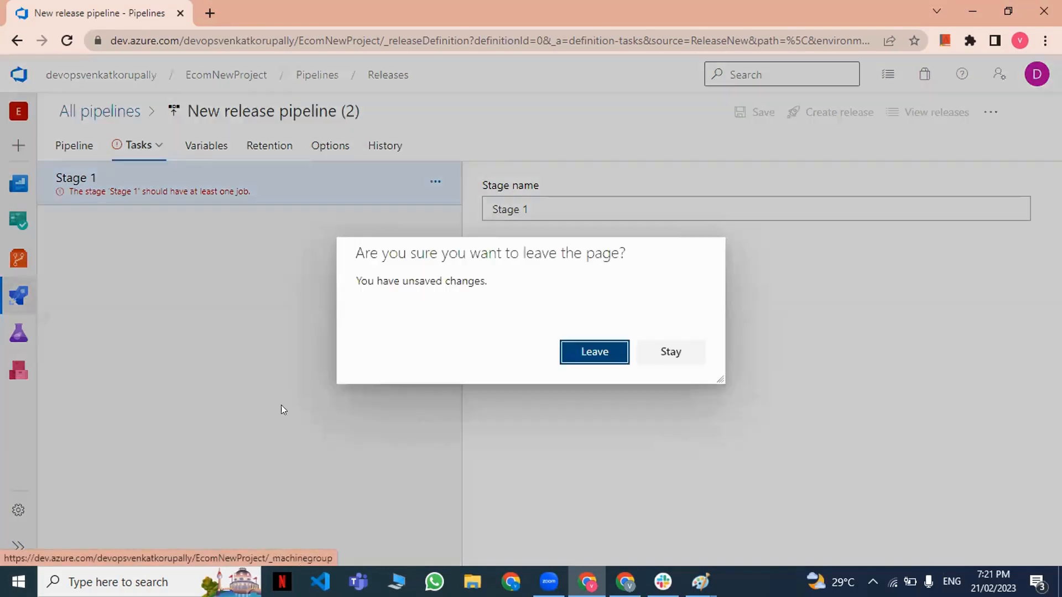
left_click(616, 353)
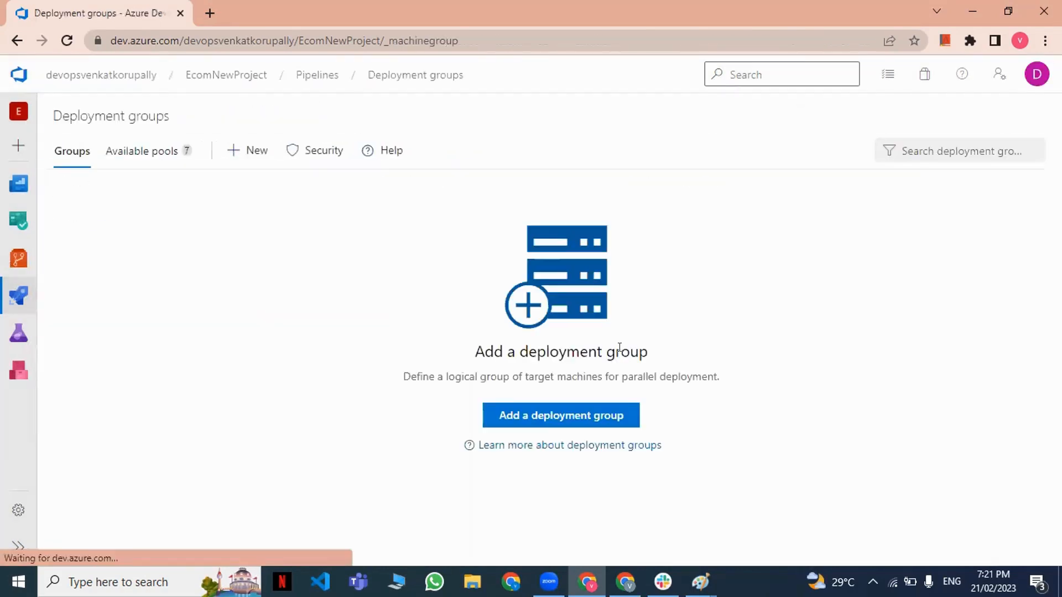
Create a deployment group named VMReleaseAgent with no description.
left_click(578, 419)
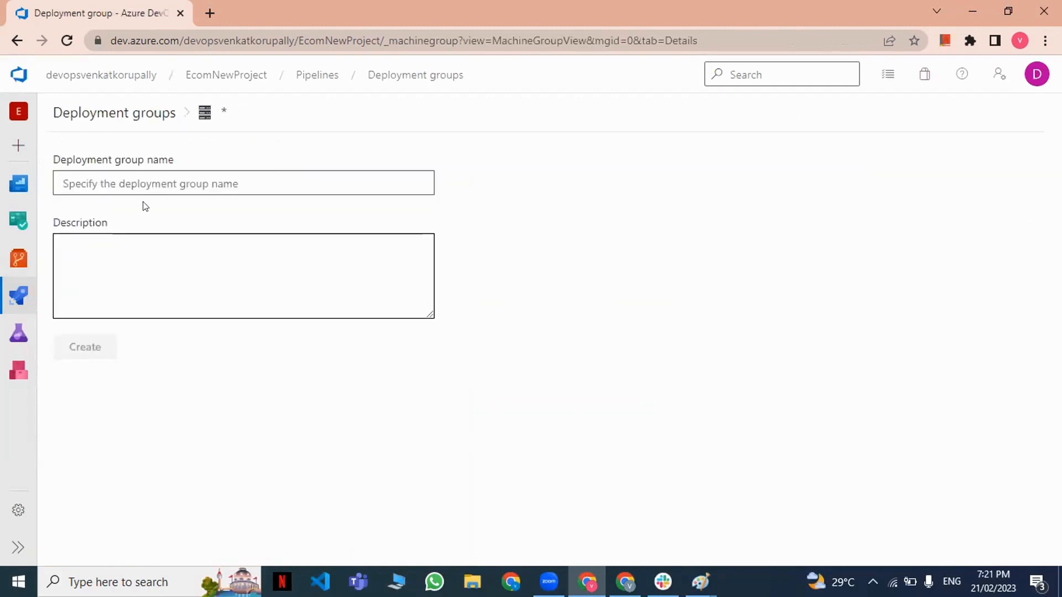
type("VM")
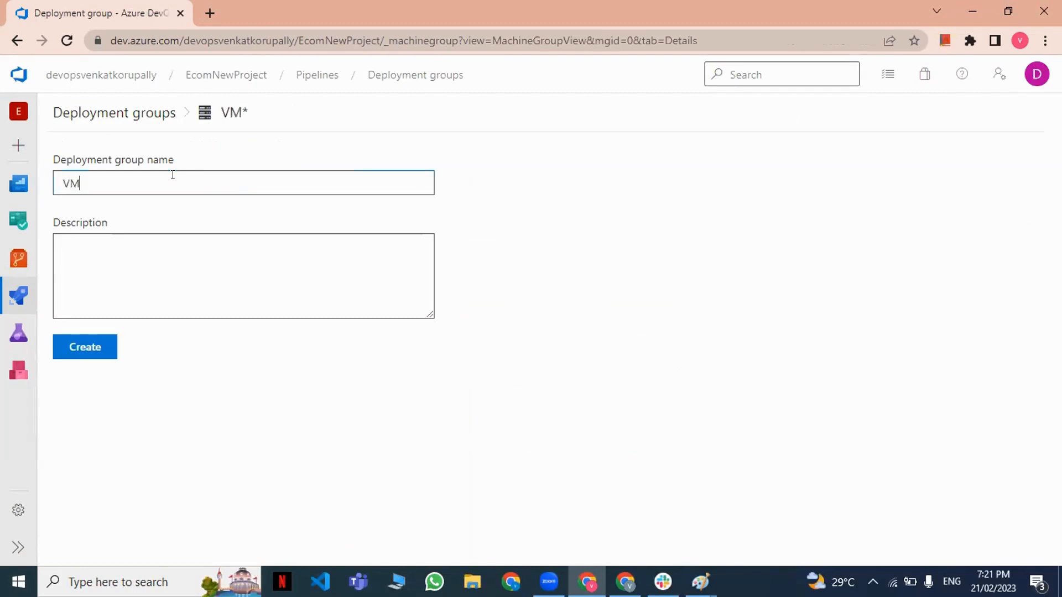
type("Agent")
key("BackSpace")
key("BackSpace")
key("BackSpace")
key("BackSpace")
type("Release")
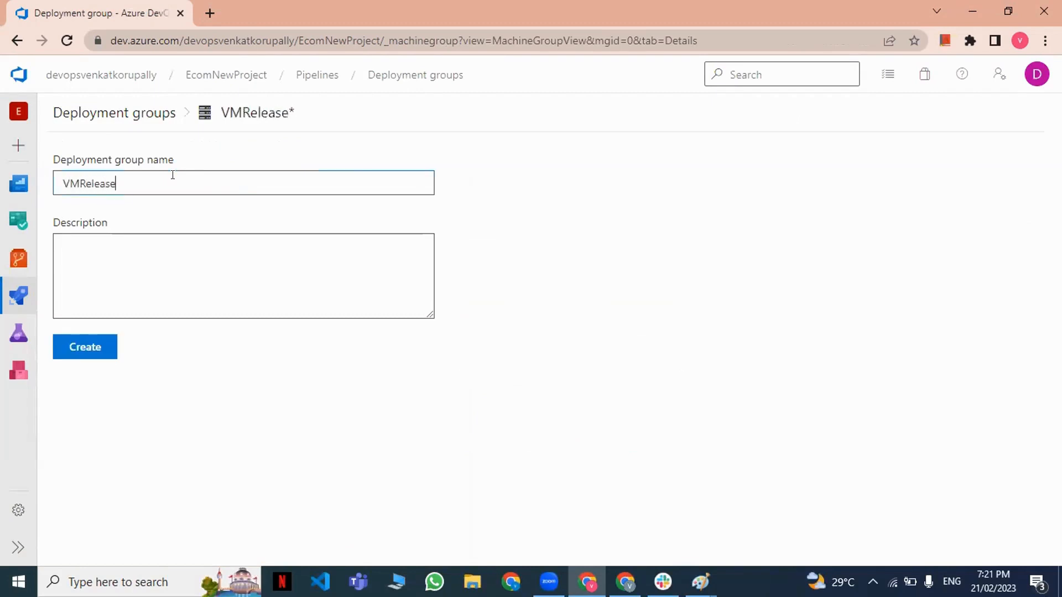
type("Agent")
left_click(103, 344)
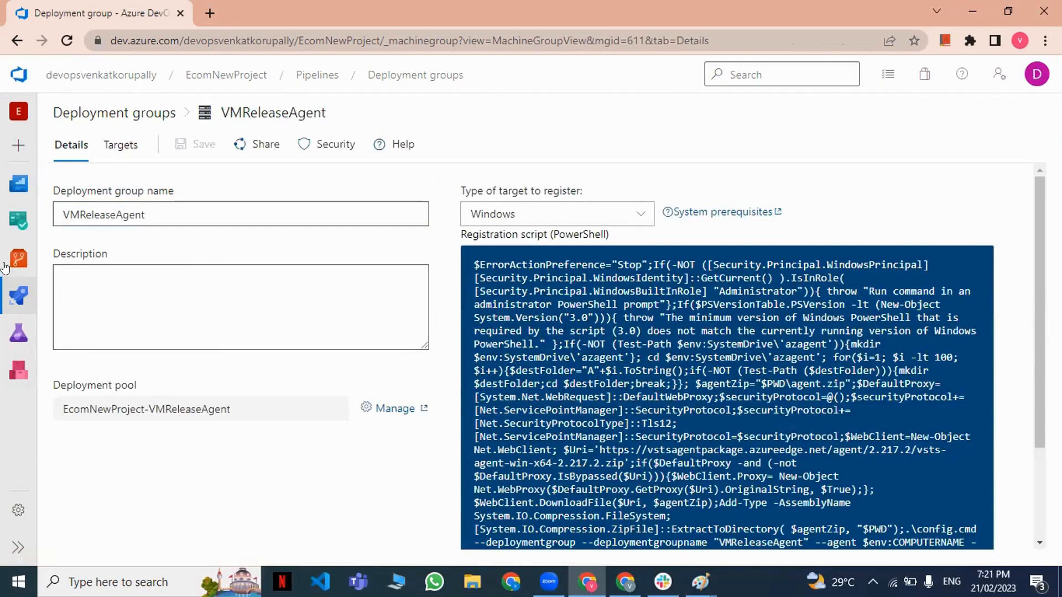
Examine the group's PowerShell registration script and the available target types, keeping Windows as the target.
scroll(645, 330, "down", 3)
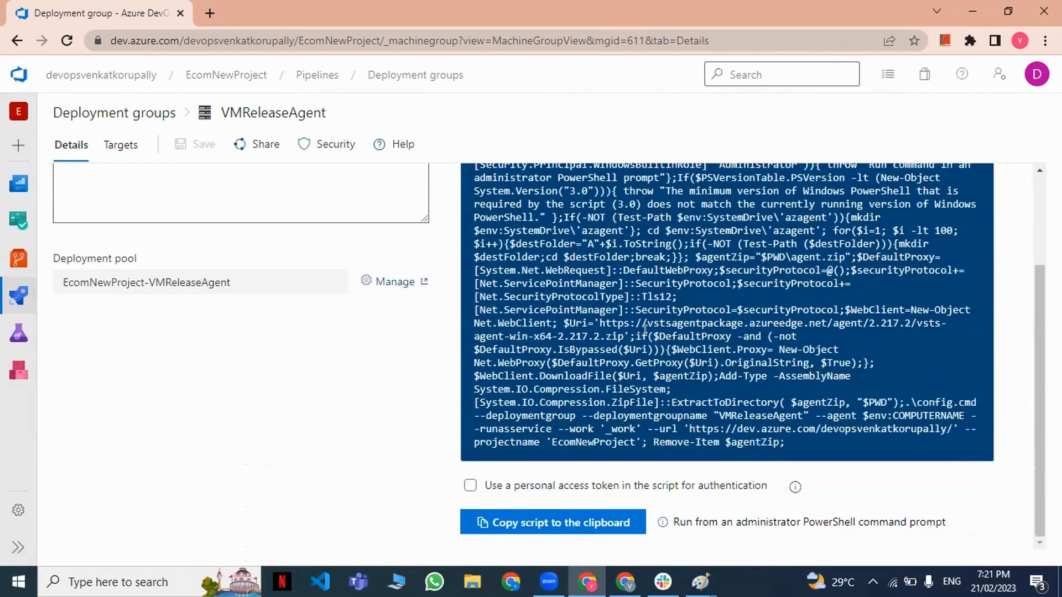
scroll(614, 327, "up", 2)
left_click_drag(472, 212, 778, 527)
scroll(637, 354, "up", 1)
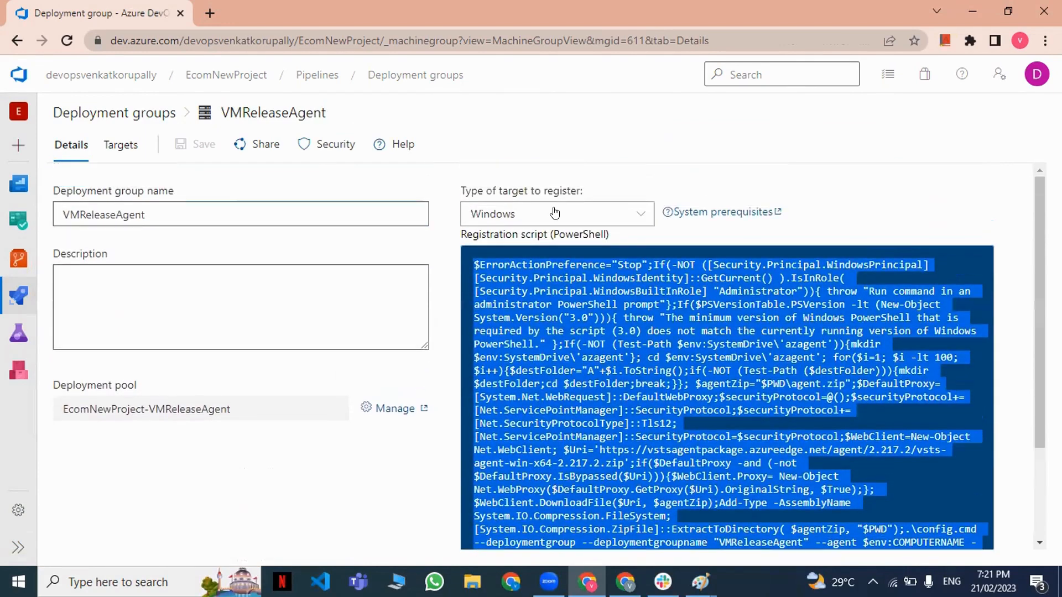
left_click(498, 214)
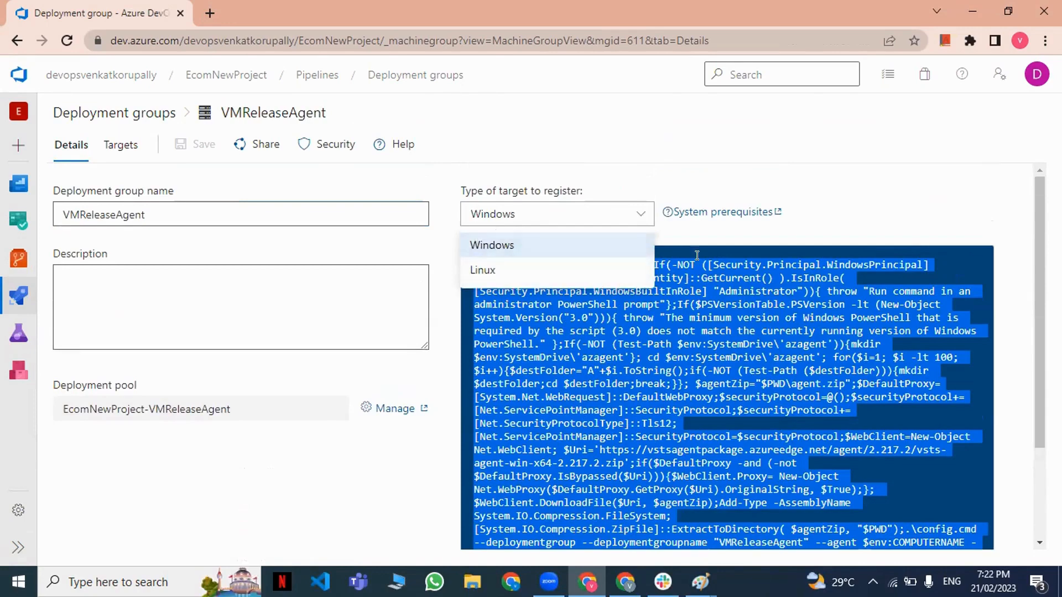
left_click(531, 222)
scroll(549, 266, "down", 3)
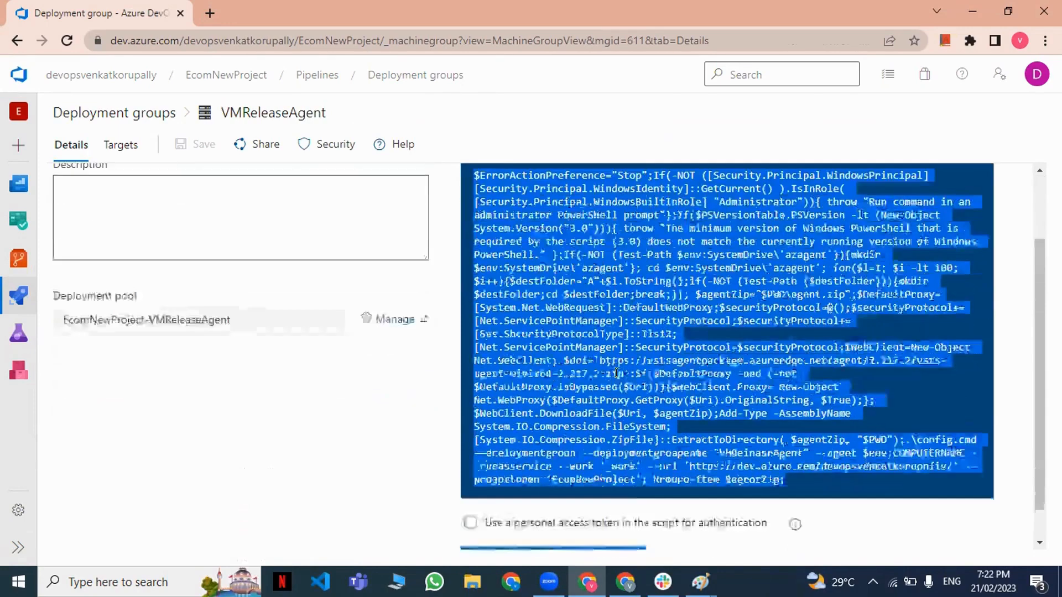
Include a personal access token in the registration script for authentication and copy the script to the clipboard.
left_click(469, 487)
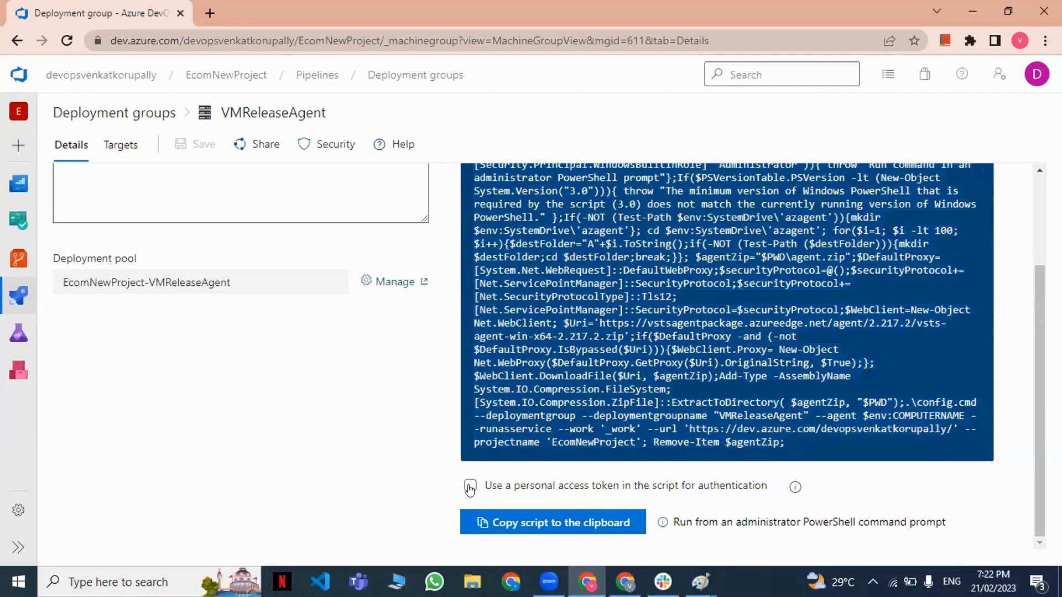
scroll(548, 373, "up", 3)
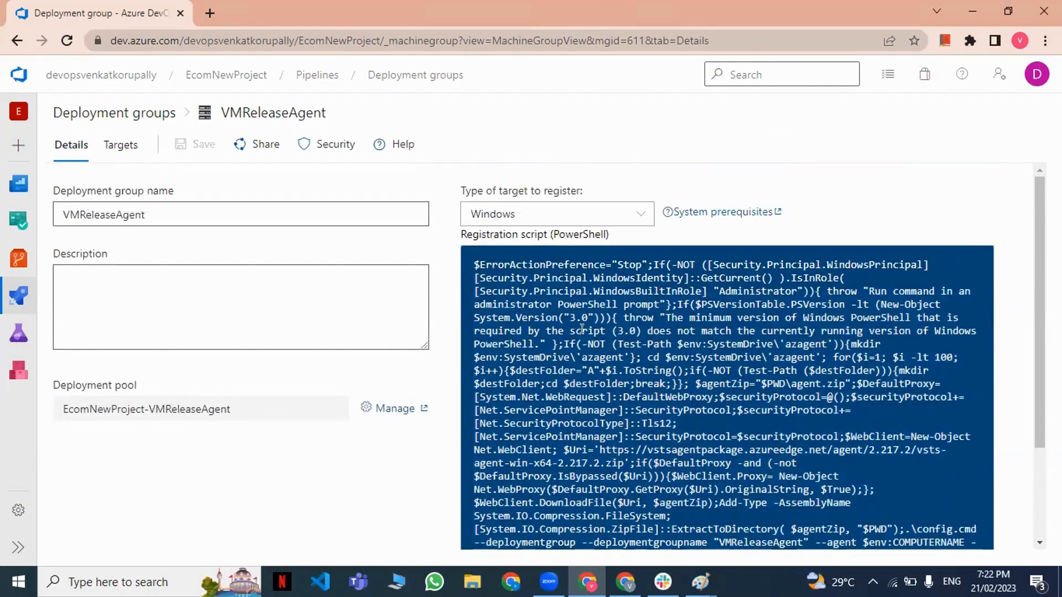
scroll(597, 372, "down", 3)
left_click(552, 526)
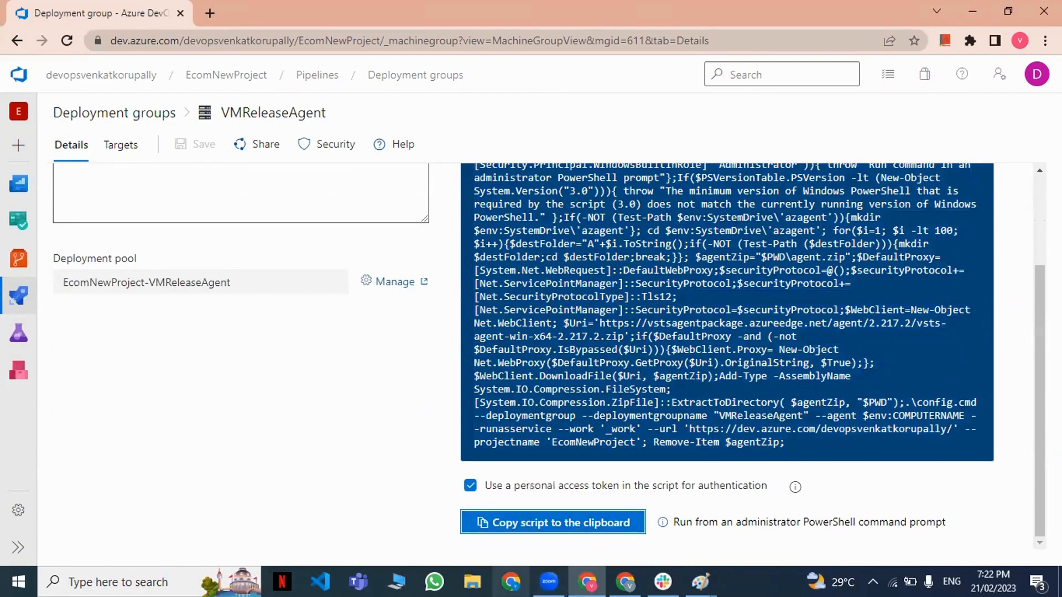
Switch to the Azure portal, open the VM1 virtual machine and download its RDP file.
mouse_move(549, 581)
left_click(626, 582)
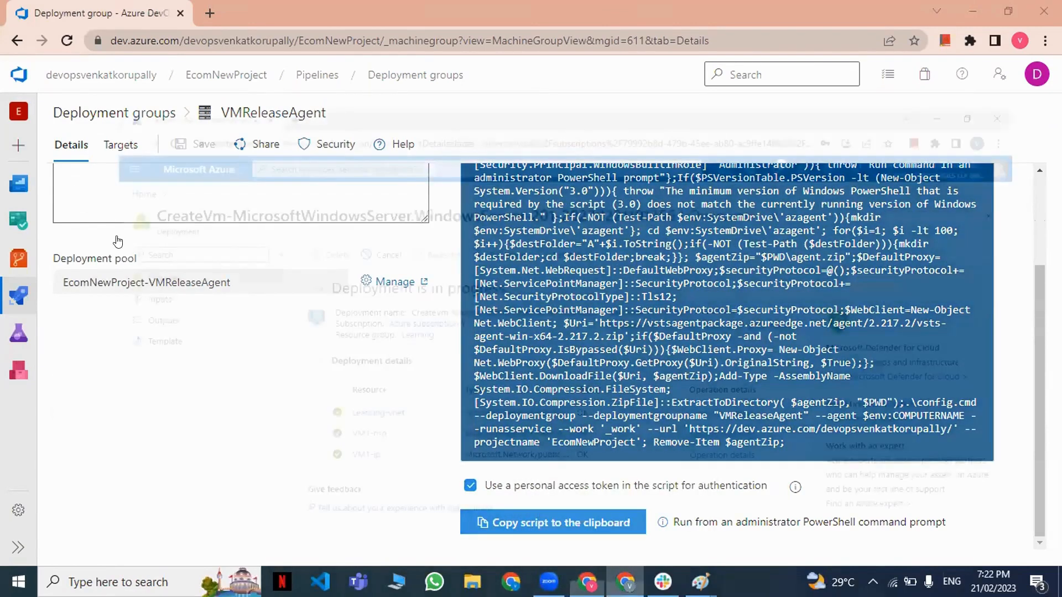
left_click(284, 435)
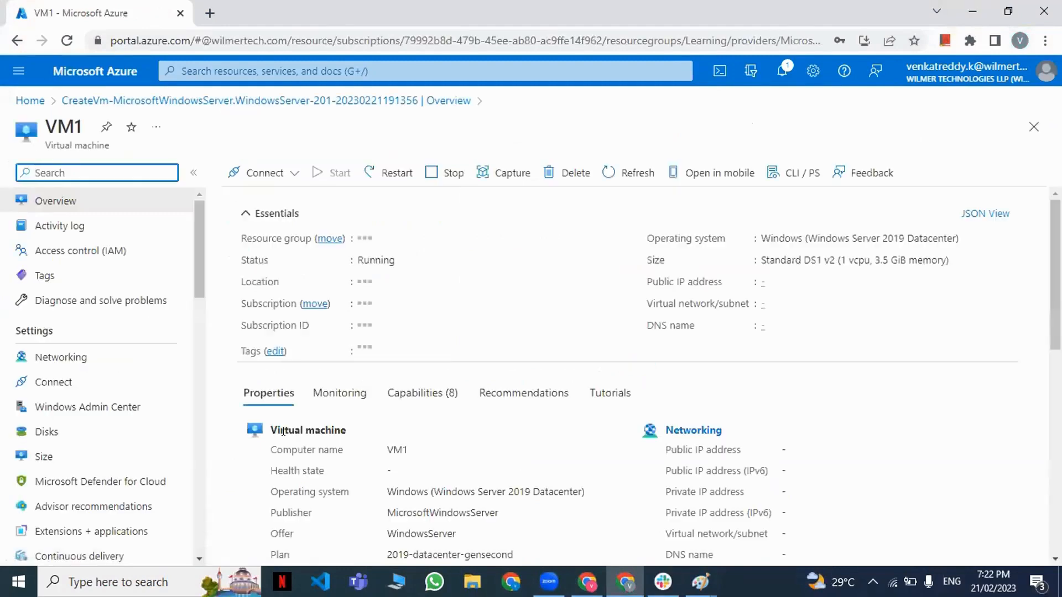
left_click(235, 169)
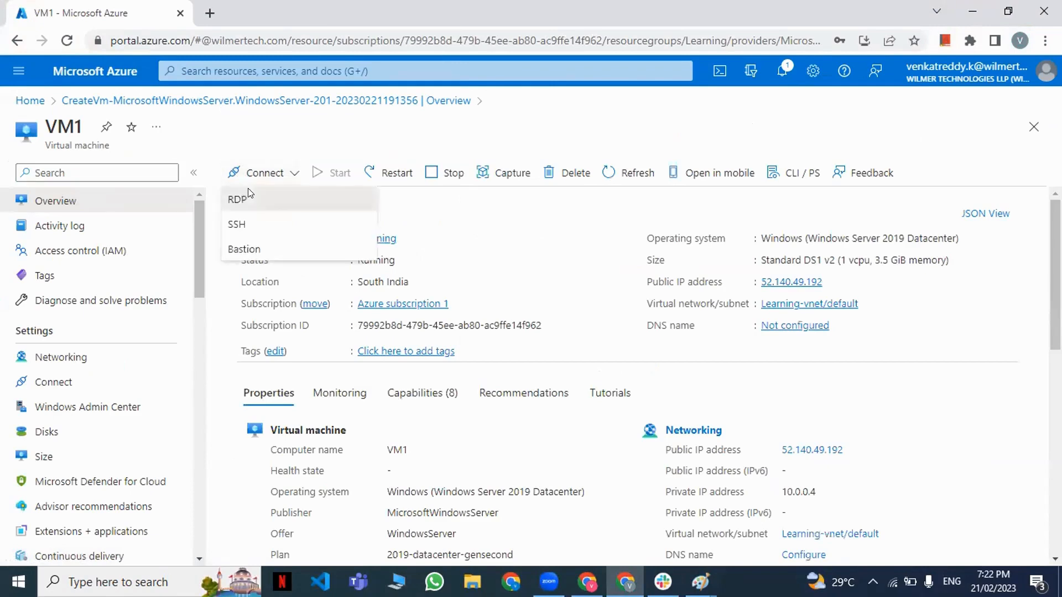
left_click(247, 199)
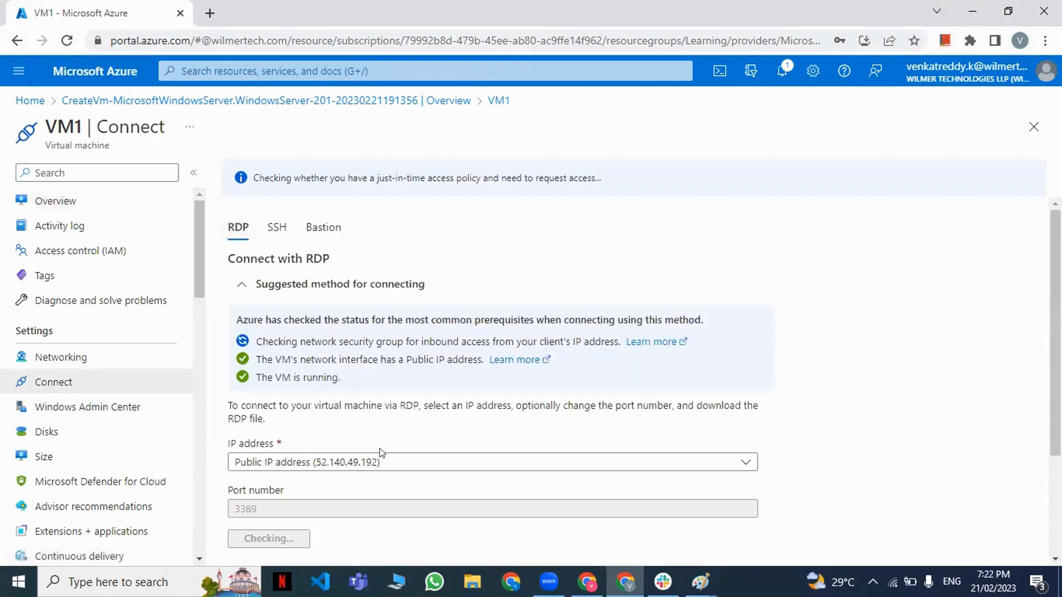
scroll(282, 456, "down", 3)
left_click(283, 397)
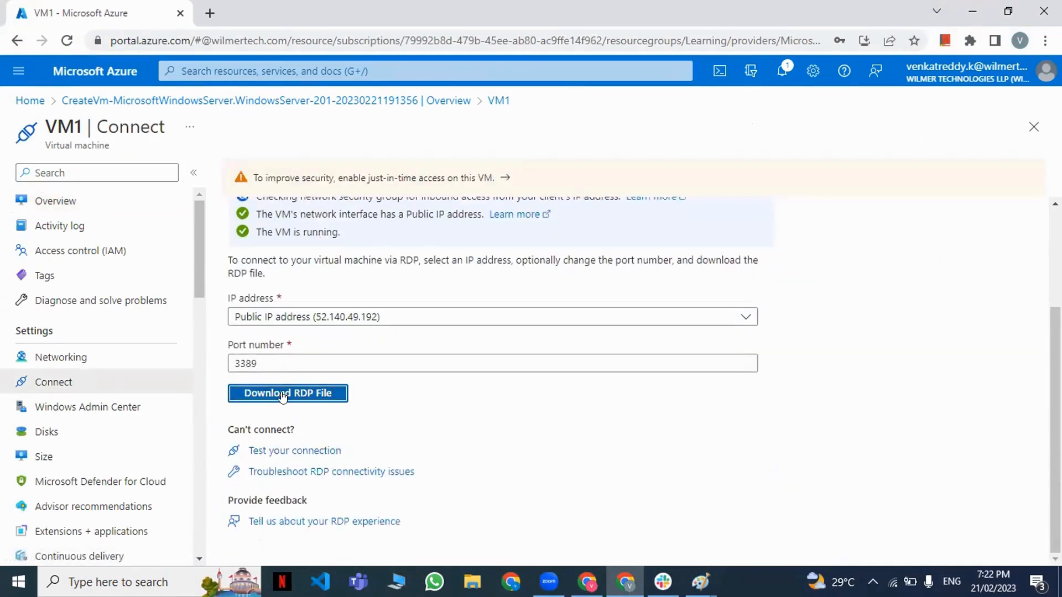
Open the downloaded RDP file and connect to VM1 with the administrator user name and password, accepting the untrusted certificate.
left_click(80, 543)
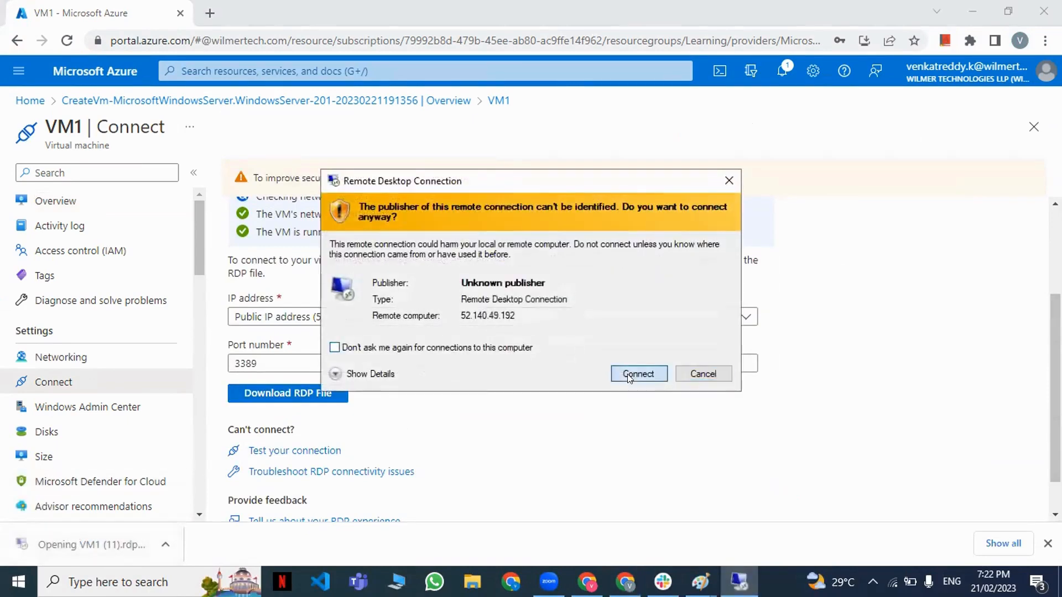
left_click(628, 379)
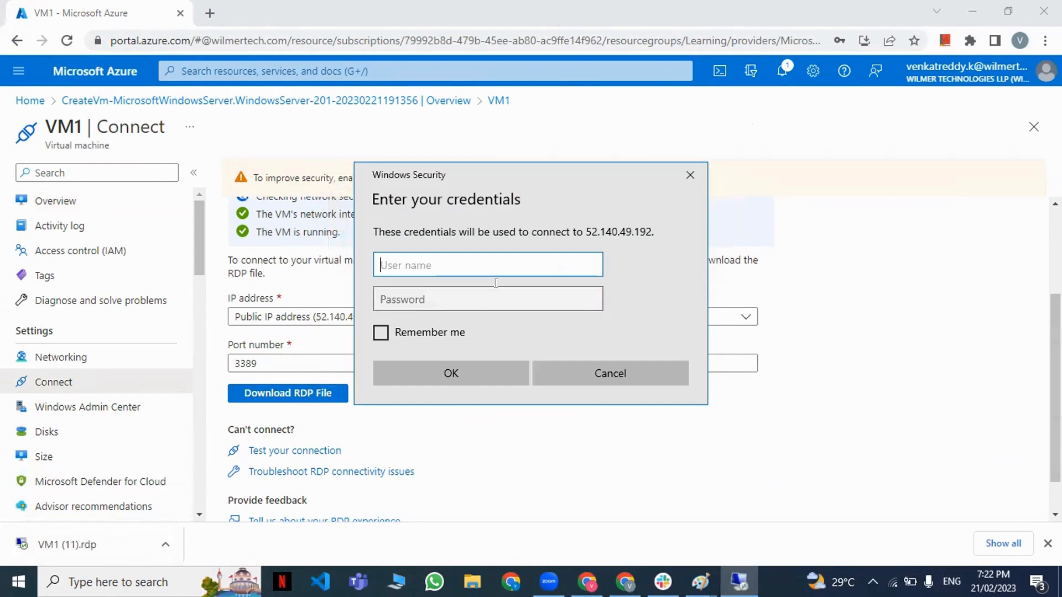
type("venky24")
key("Tab")
type("********")
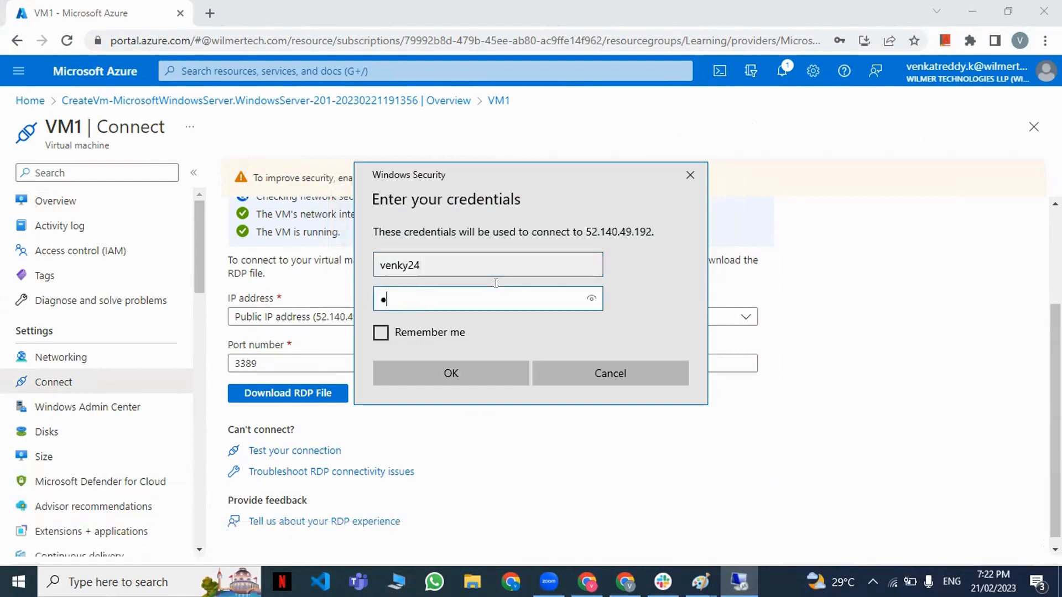
type("****")
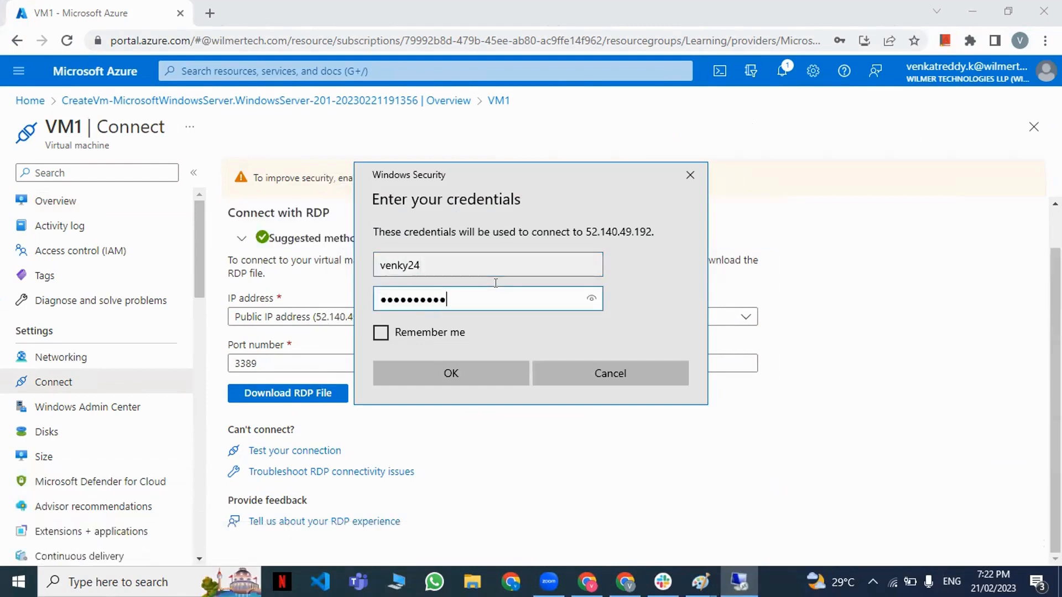
key("Return")
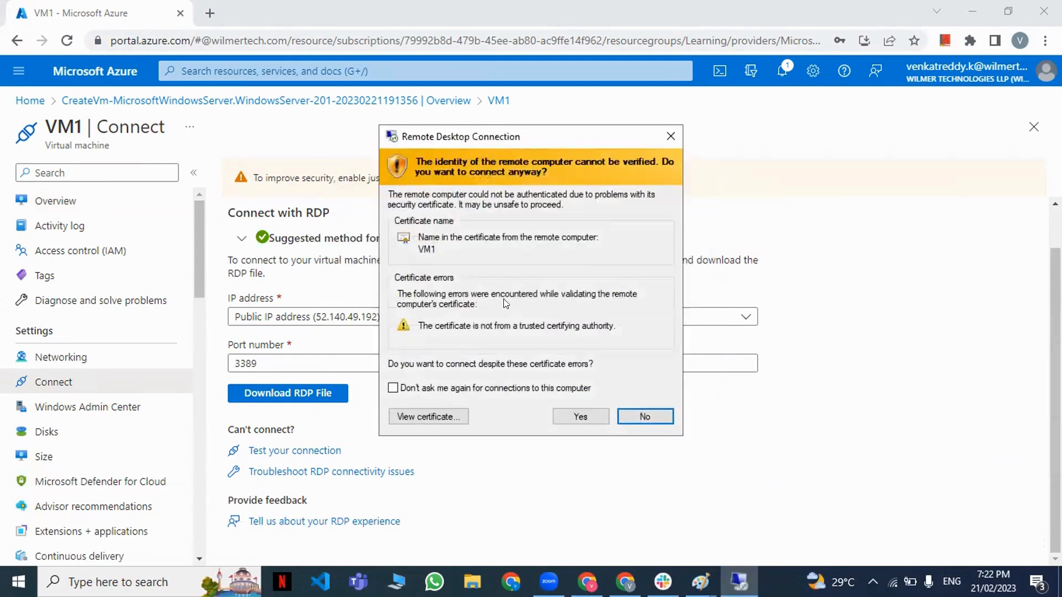
left_click(575, 422)
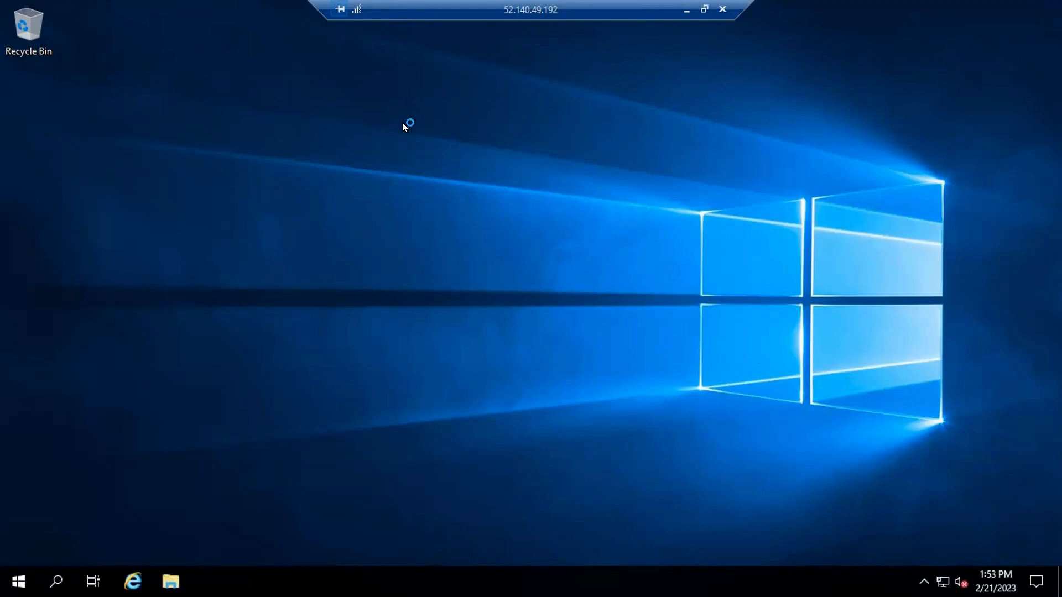
Open Server Manager on the VM1 remote desktop.
left_click(885, 288)
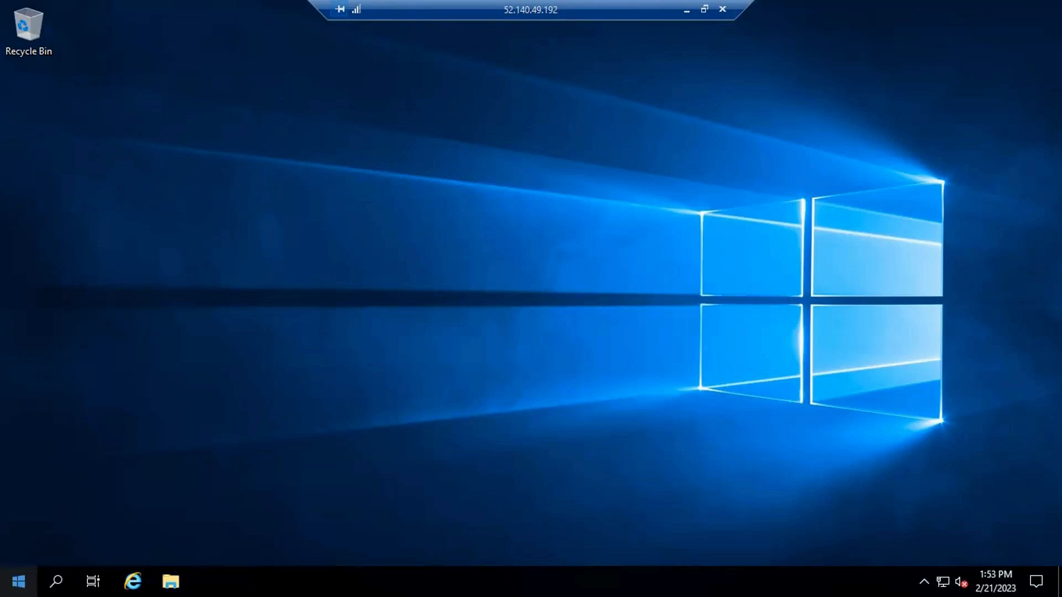
left_click(18, 582)
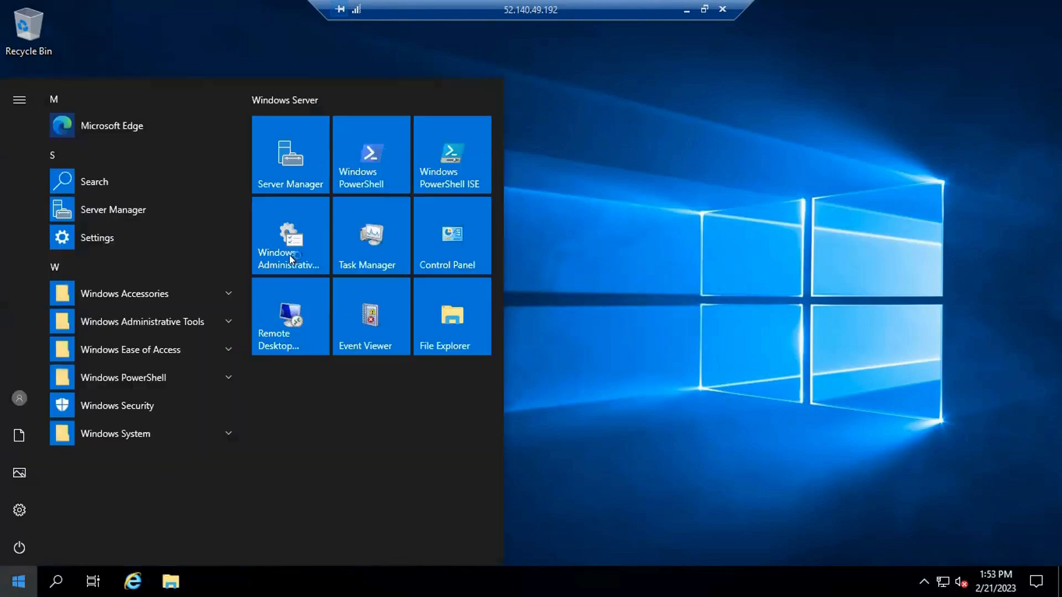
left_click(267, 175)
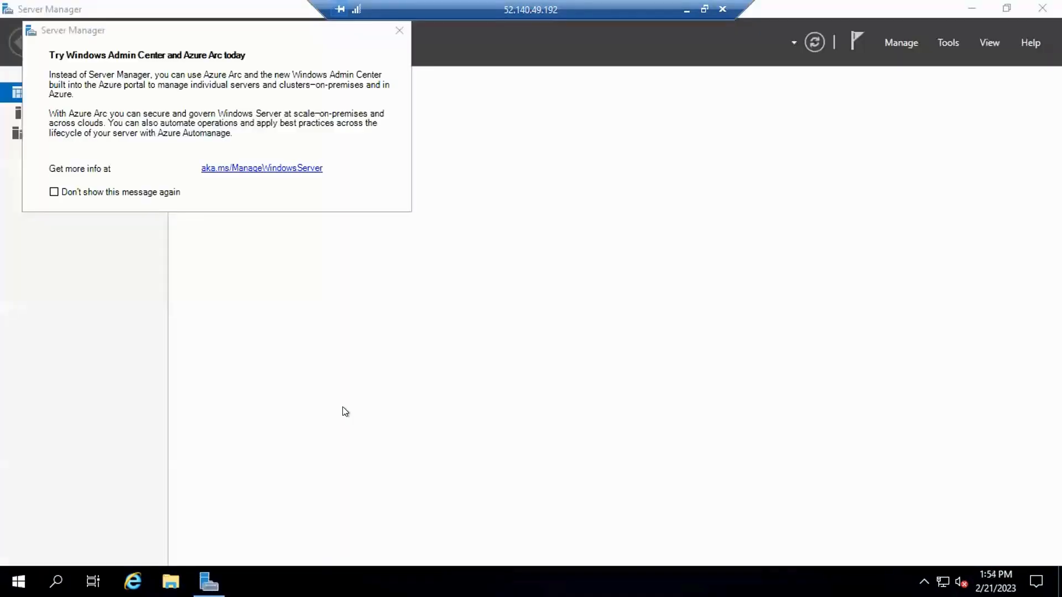
Dismiss the Windows Admin Center message and try to start adding roles and features on the local server.
left_click(54, 193)
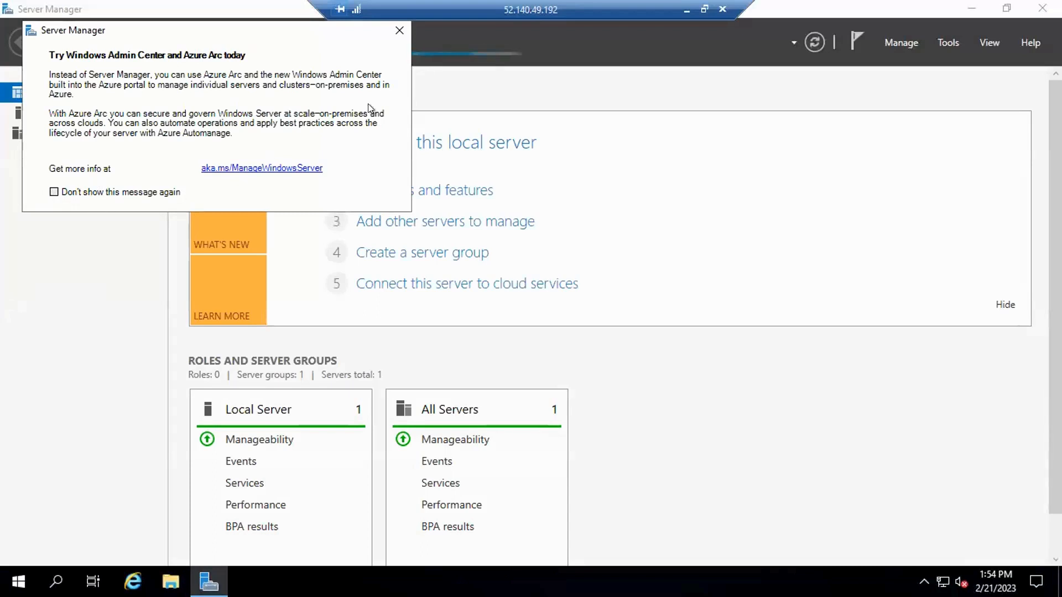
left_click(399, 29)
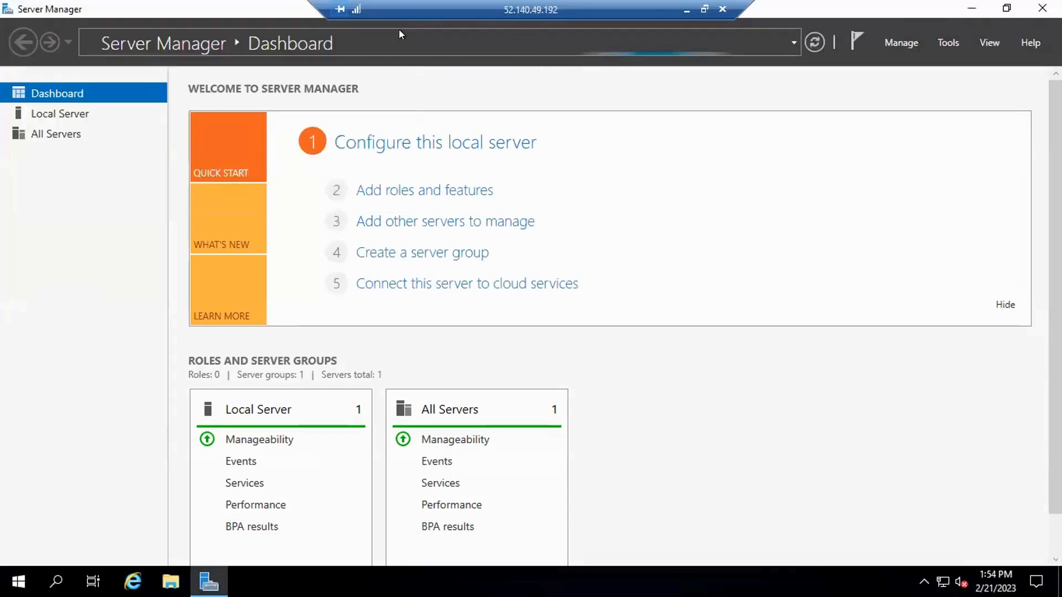
left_click(375, 192)
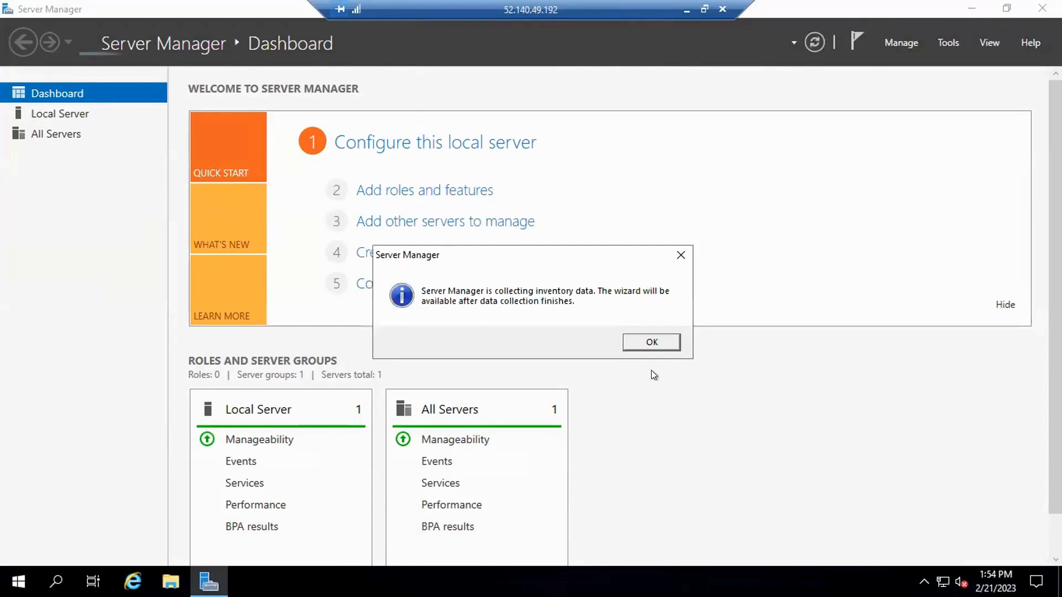
left_click(641, 344)
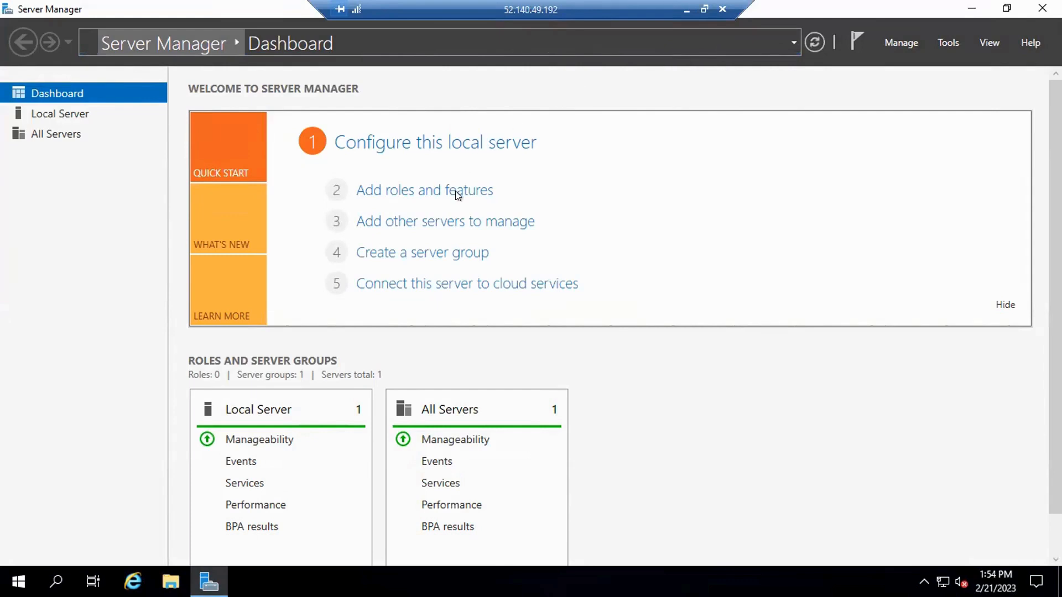
Start a role-based installation on VM1 and select the Web Server (IIS) role with its required features.
left_click(393, 190)
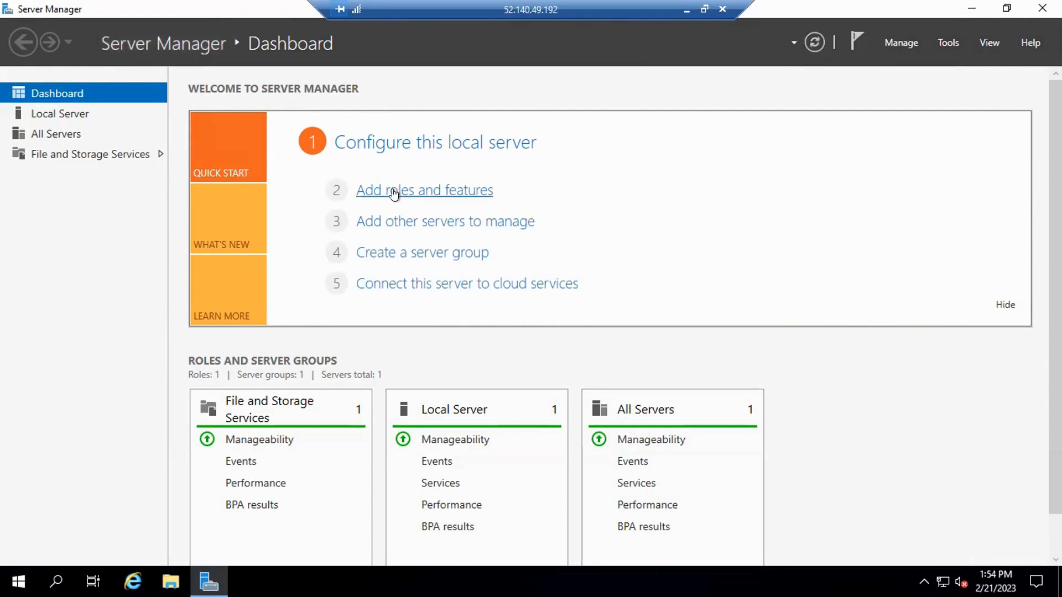
left_click(479, 460)
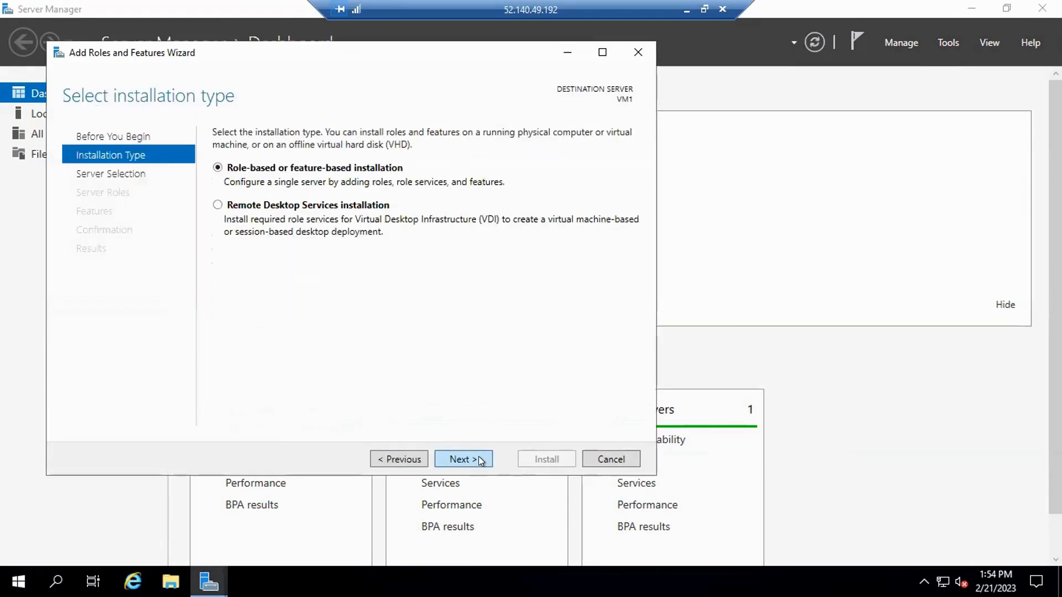
left_click(479, 460)
left_click(479, 457)
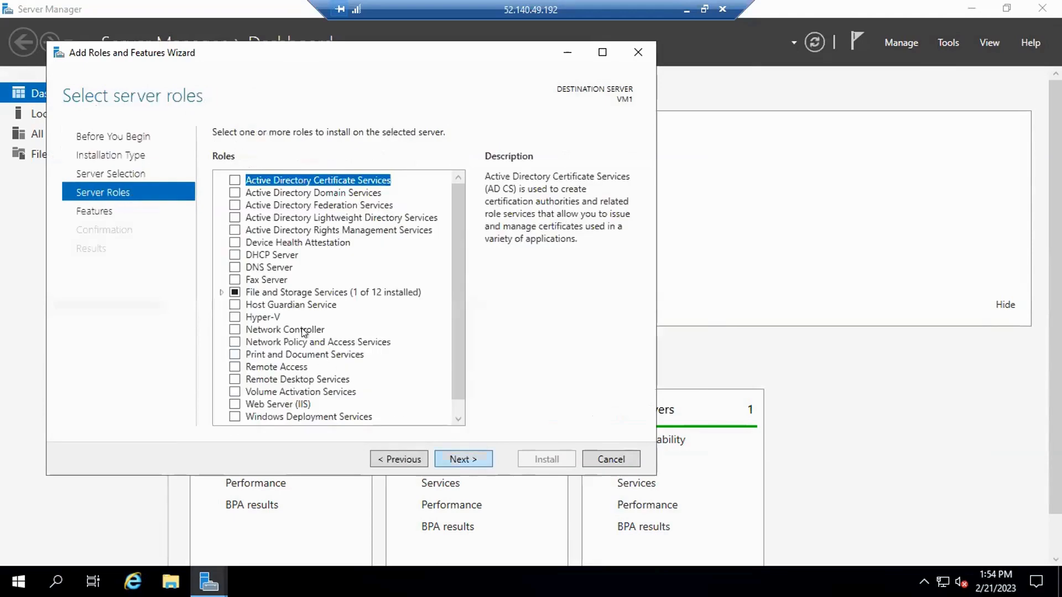
scroll(281, 344, "down", 1)
left_click(231, 388)
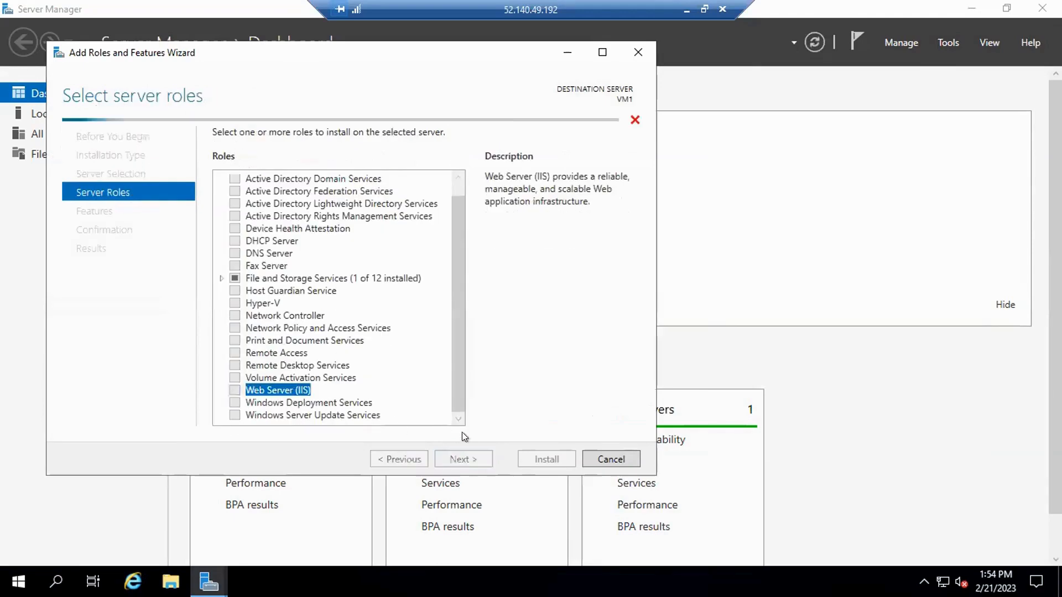
left_click(419, 390)
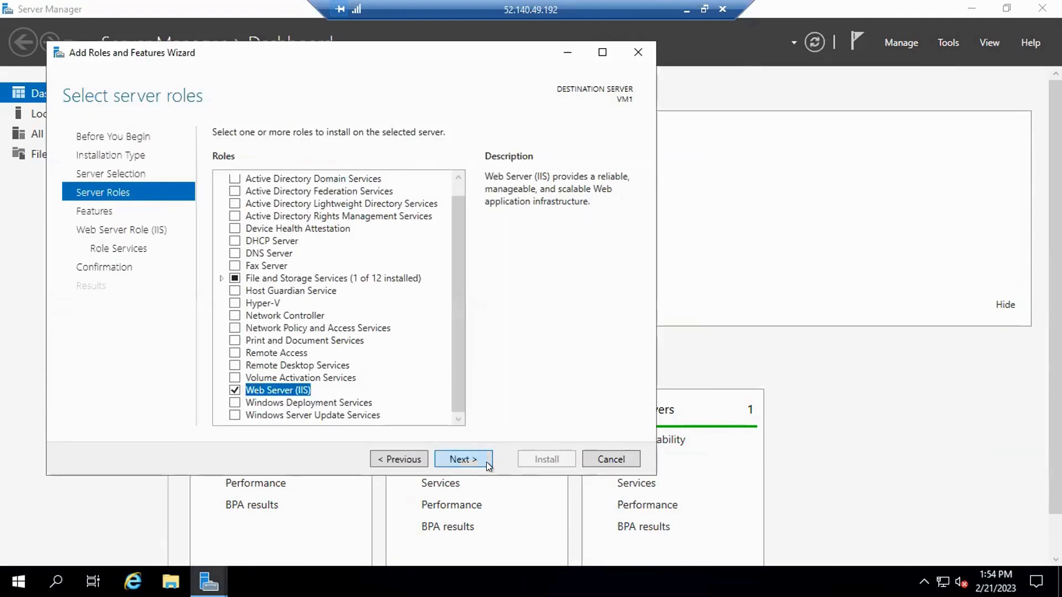
Keep the default features and IIS role services and start the installation.
left_click(487, 462)
left_click(486, 462)
left_click(482, 459)
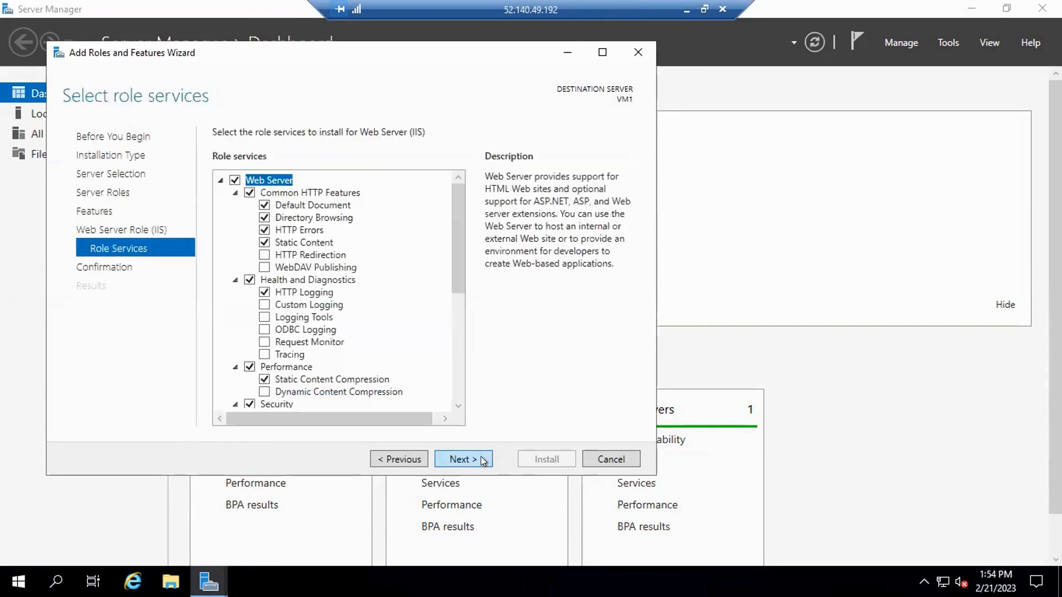
left_click(480, 459)
left_click(541, 455)
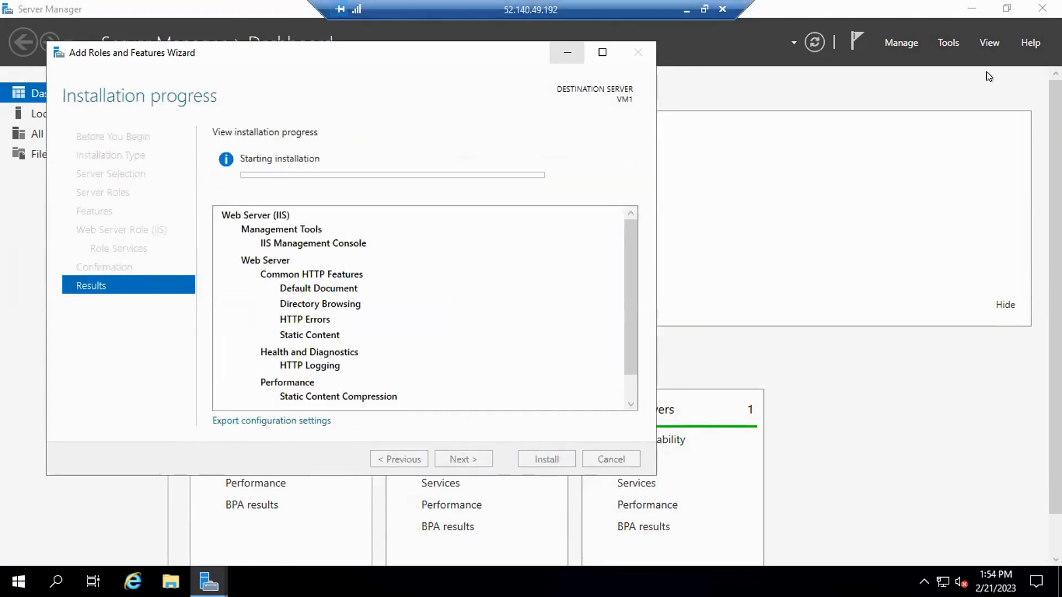
Minimize Server Manager and open Windows PowerShell as administrator on VM1.
left_click(971, 8)
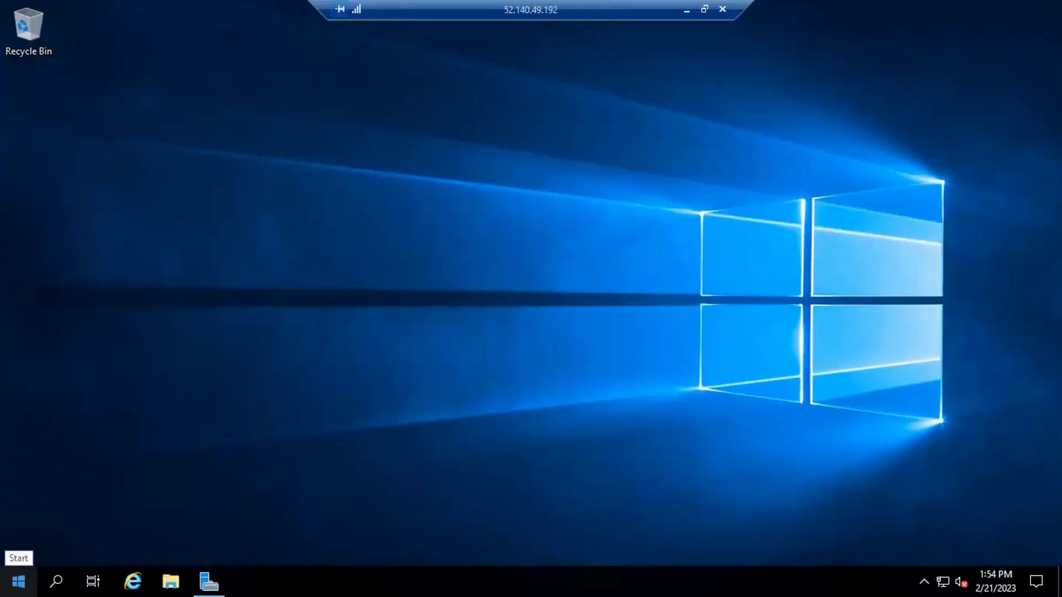
left_click(19, 581)
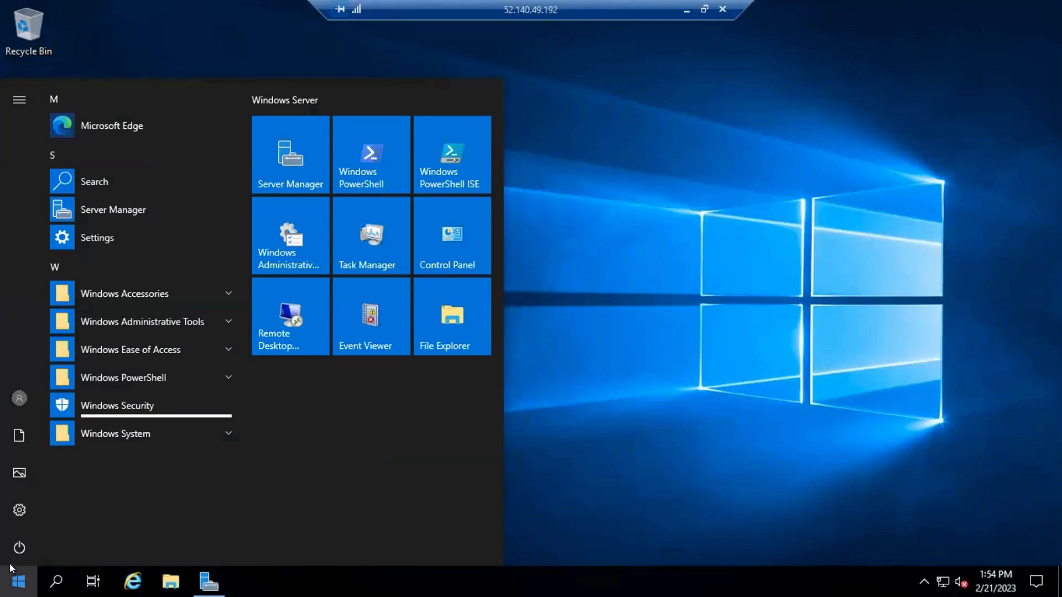
right_click(339, 159)
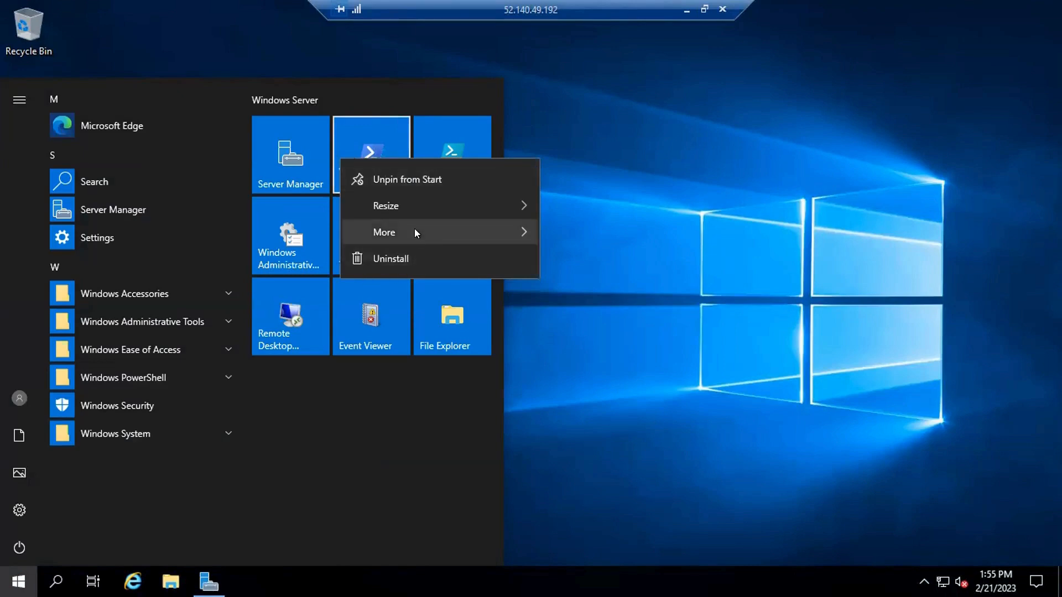
mouse_move(457, 223)
left_click(620, 293)
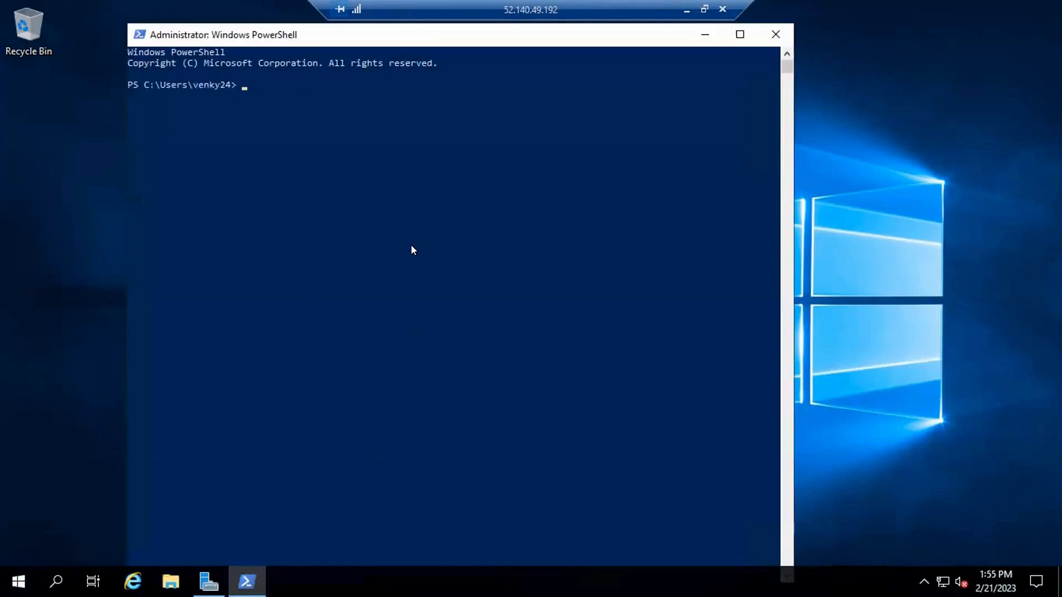
Switch to the VMReleaseAgent deployment group in Azure DevOps, review the Windows registration script and copy it to the clipboard again.
left_click(687, 9)
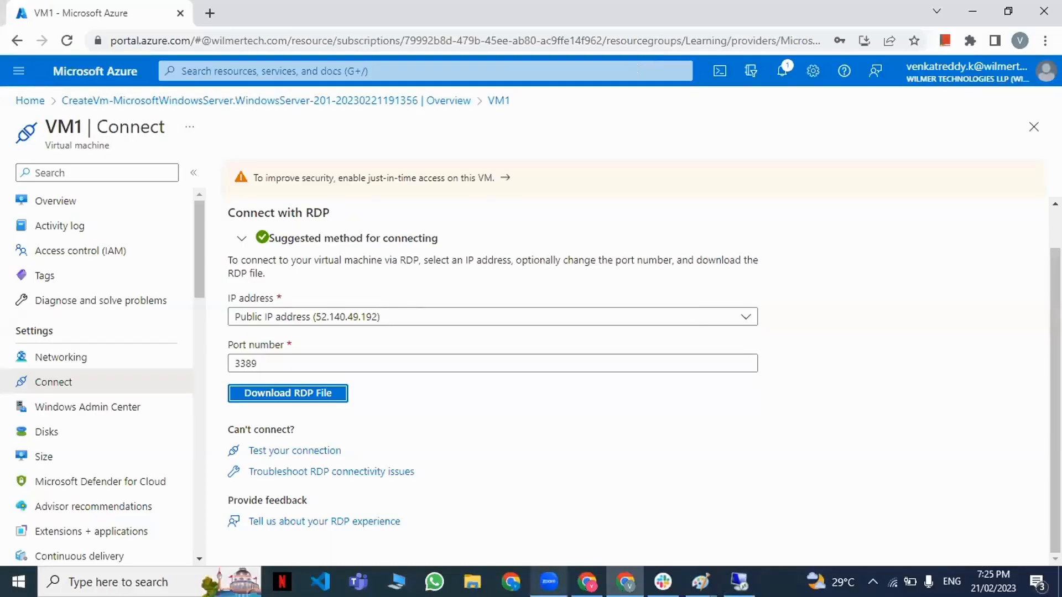
left_click(588, 582)
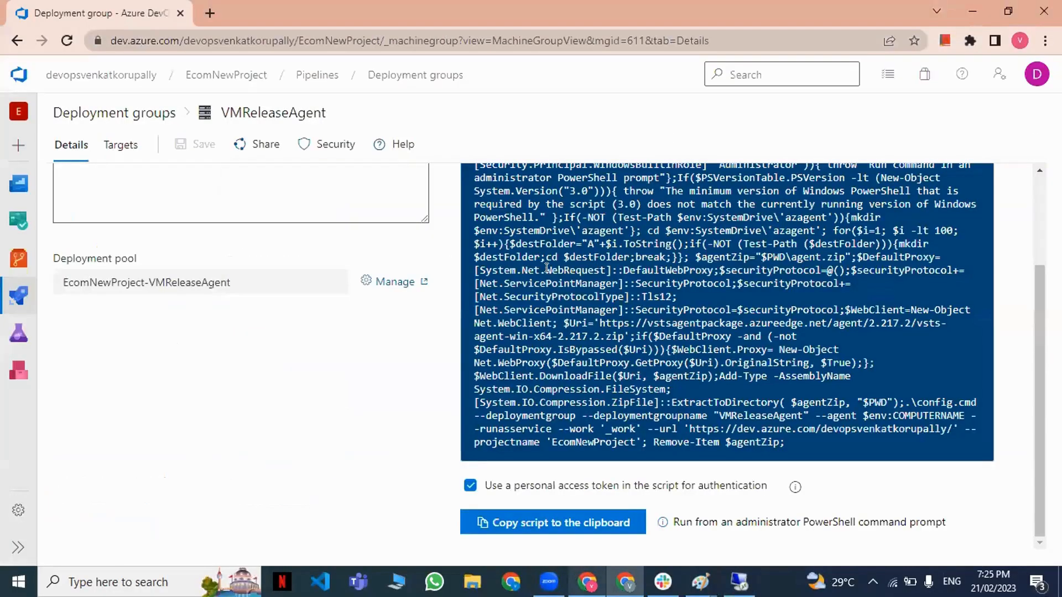
scroll(591, 319, "up", 3)
scroll(592, 319, "down", 3)
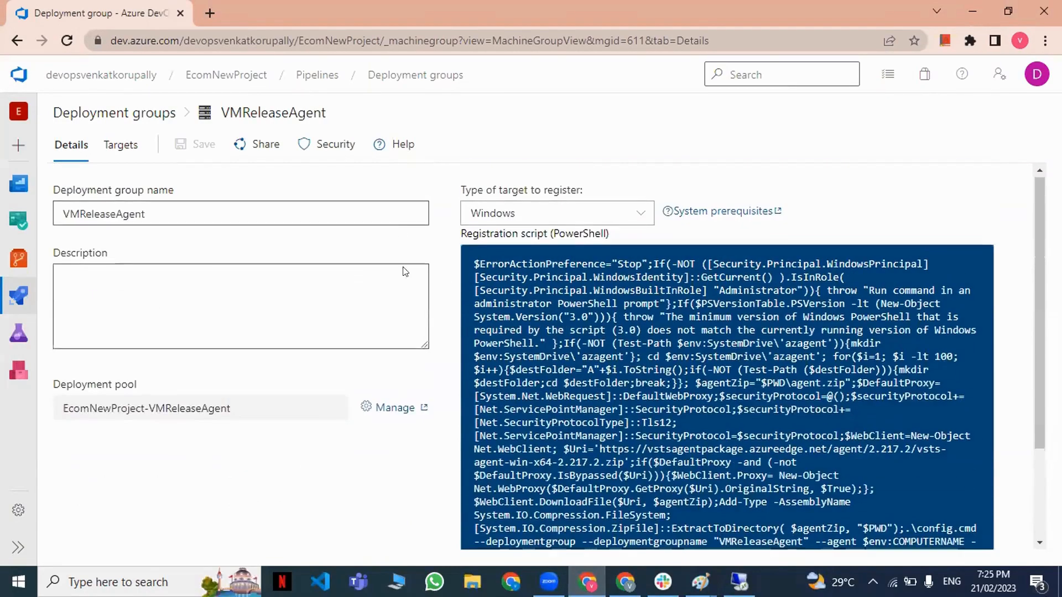
scroll(541, 304, "up", 3)
mouse_move(19, 220)
scroll(782, 278, "down", 3)
scroll(609, 304, "up", 3)
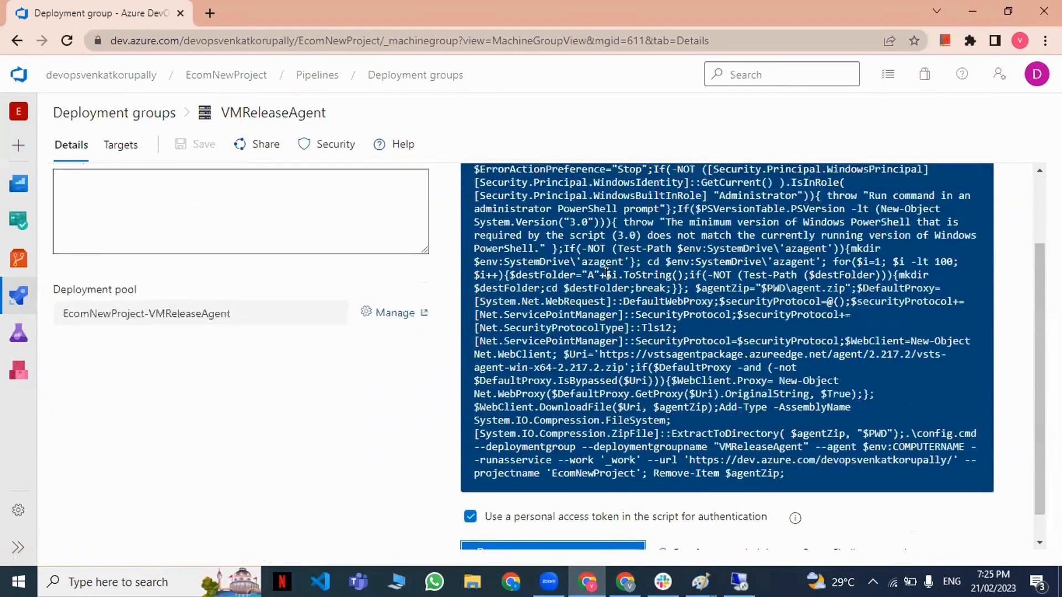
scroll(596, 310, "down", 3)
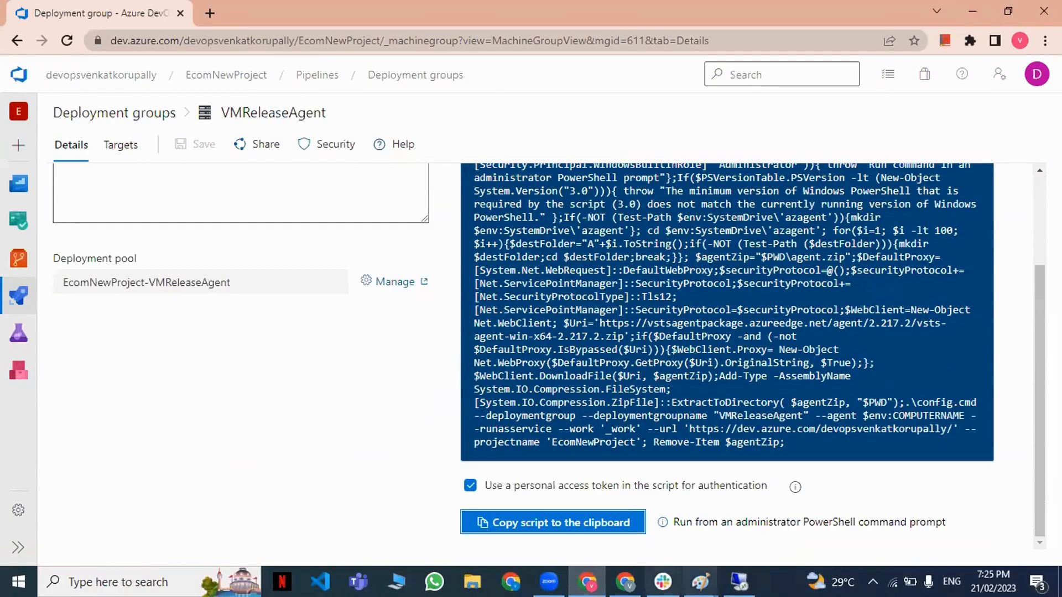
Return to the VM1 remote desktop and check the Web Server (IIS) installation progress in Server Manager.
left_click(739, 582)
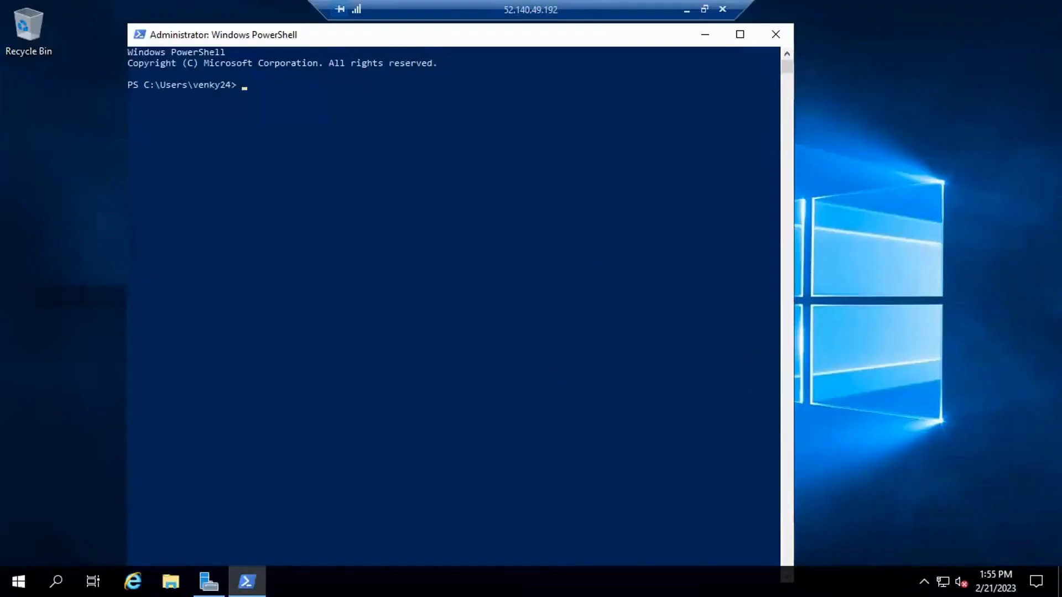
left_click(209, 582)
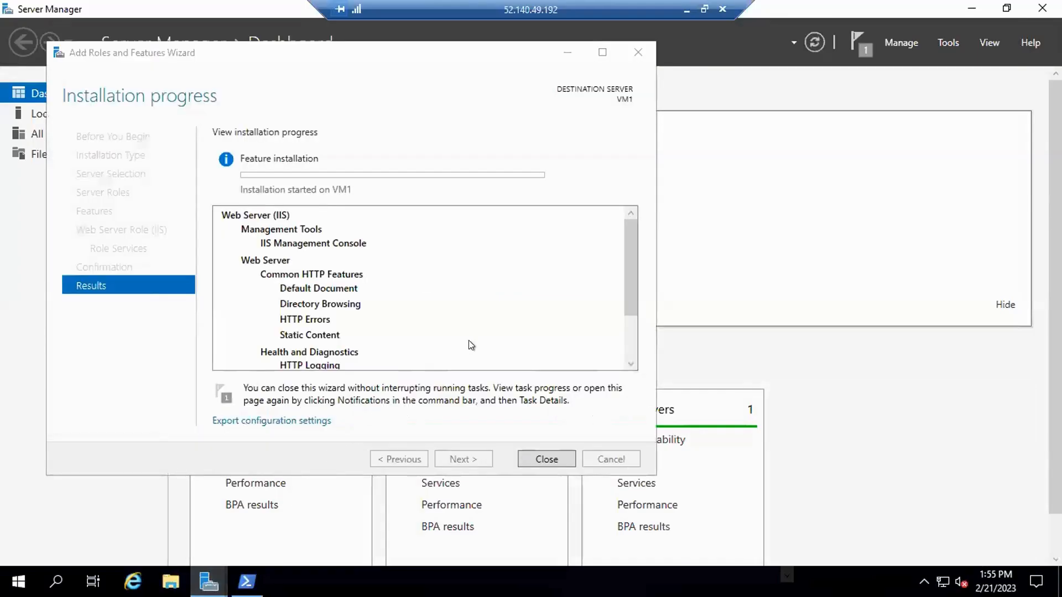
scroll(493, 326, "down", 2)
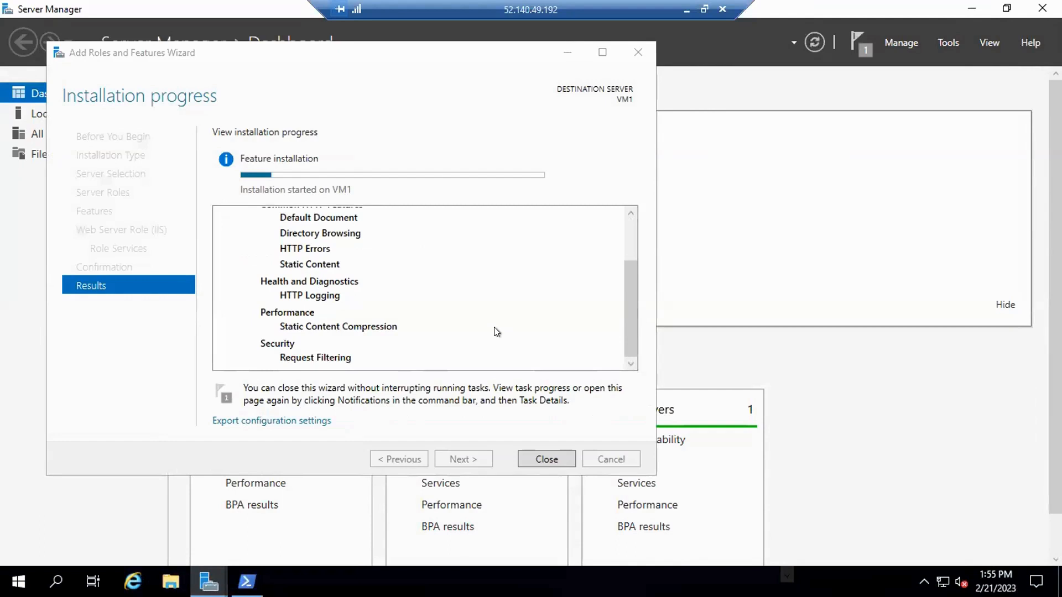
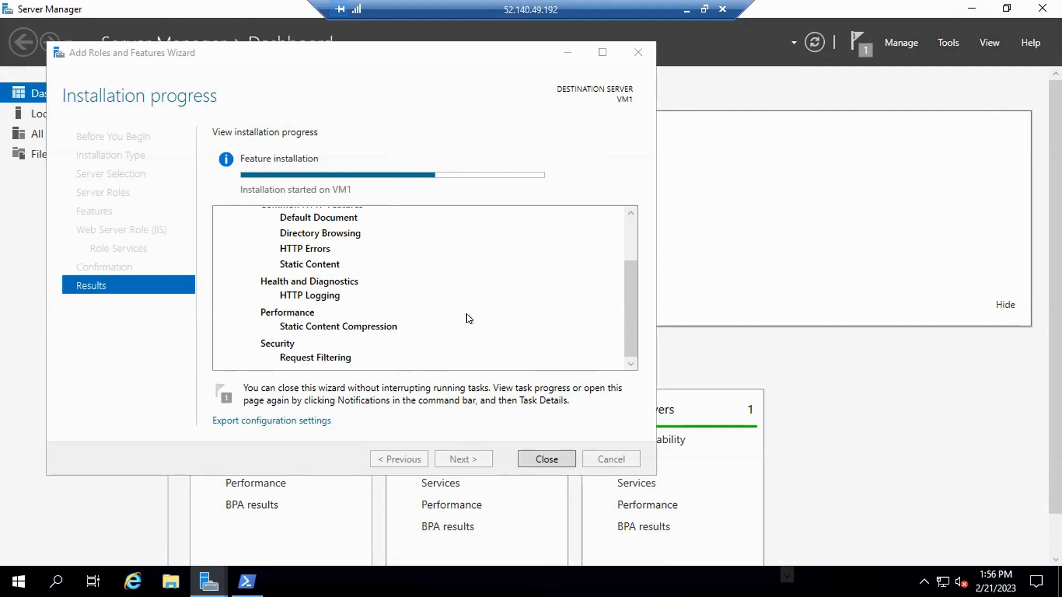
Close the Add Roles and Features Wizard once the IIS installation completes and minimize Server Manager to return to PowerShell.
left_click(972, 8)
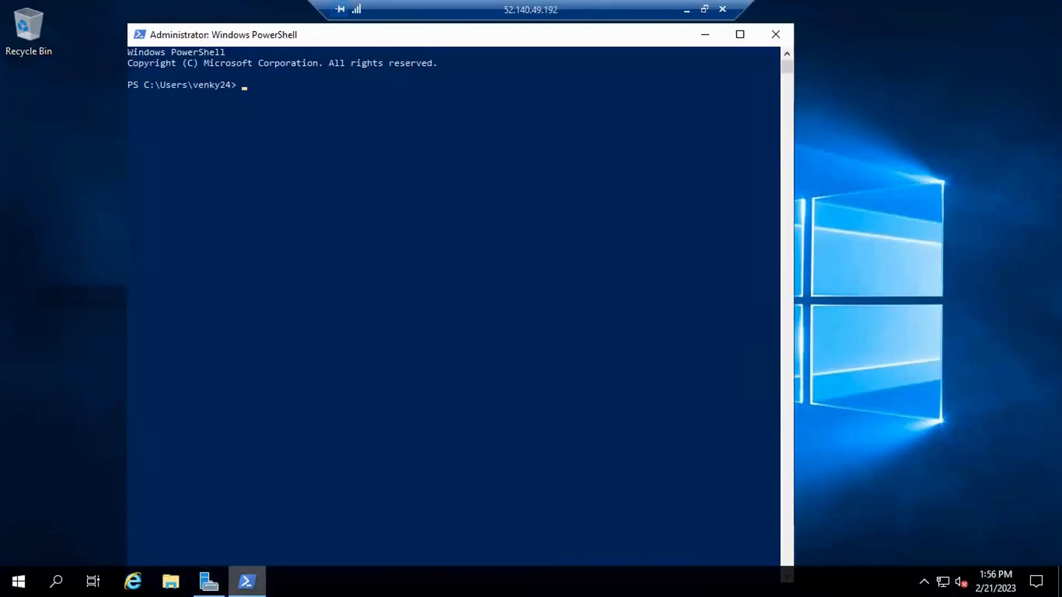
left_click(208, 581)
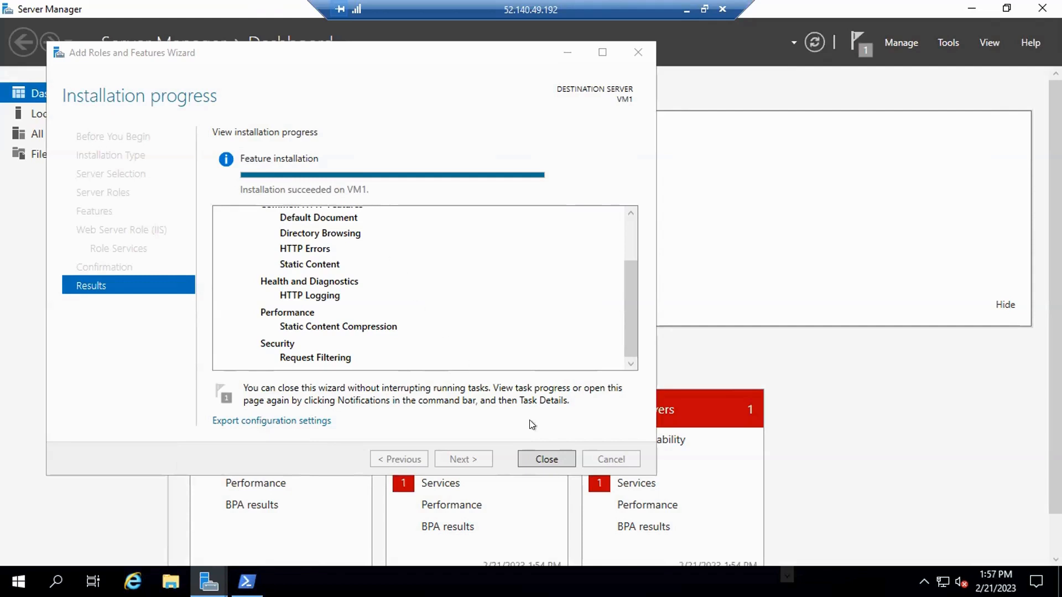
left_click(547, 458)
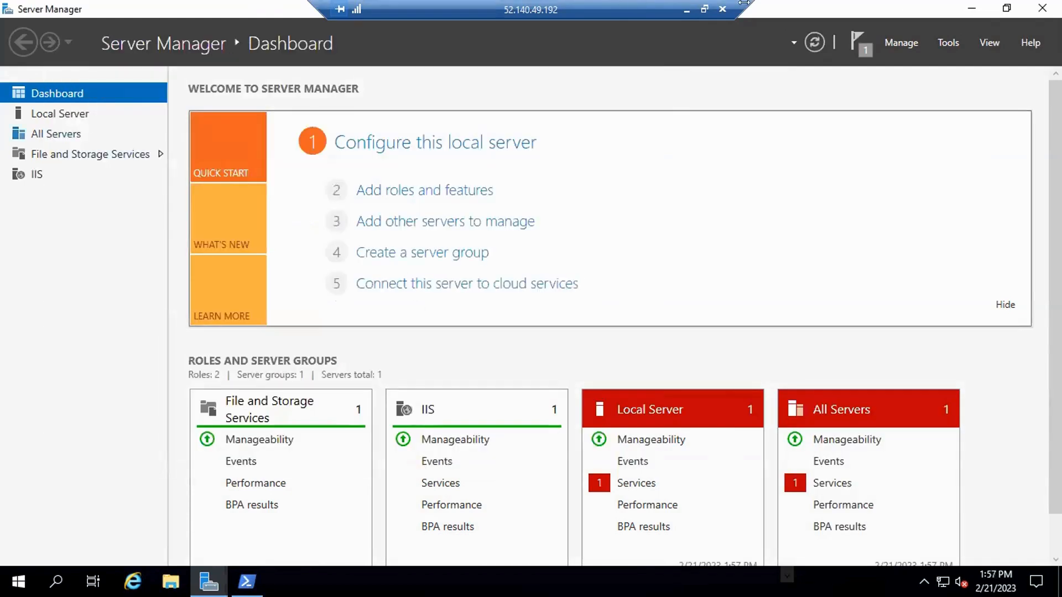
left_click(970, 9)
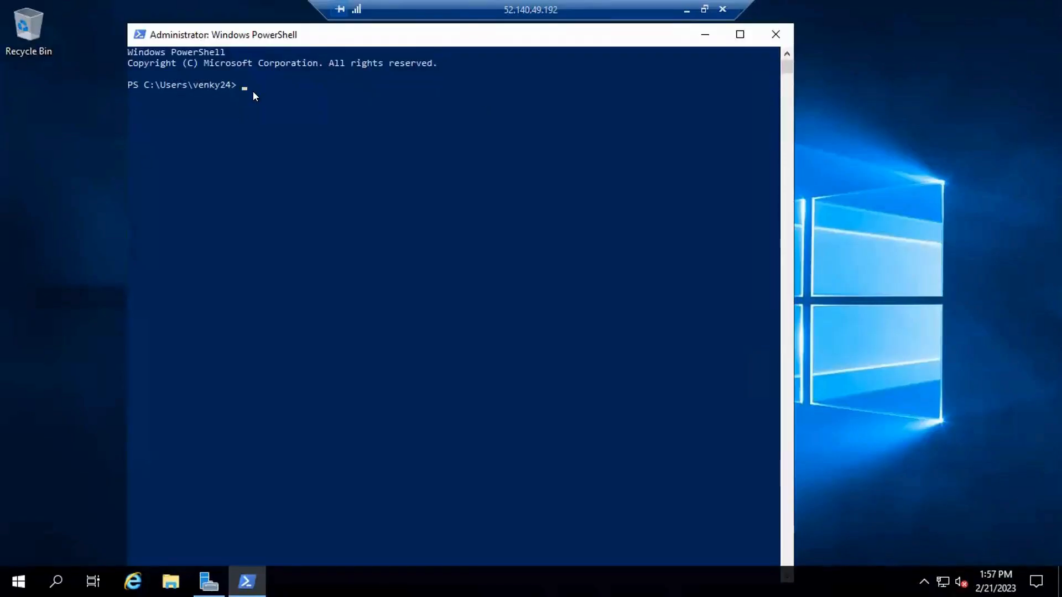
Run the copied registration script, including its personal access token, in the administrator PowerShell session, maximize the window and follow the output.
type("$")
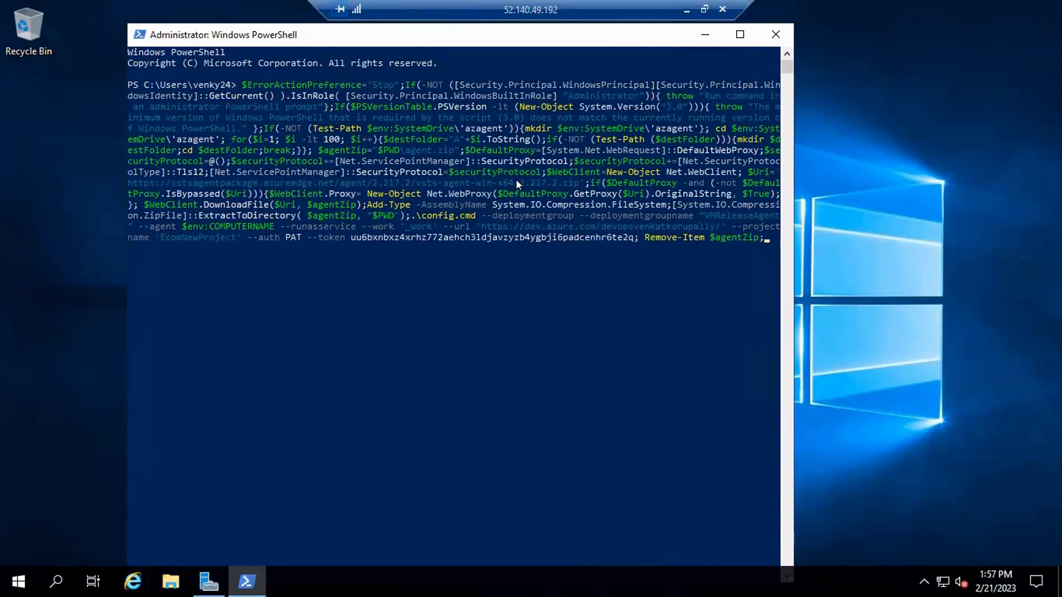
key("Return")
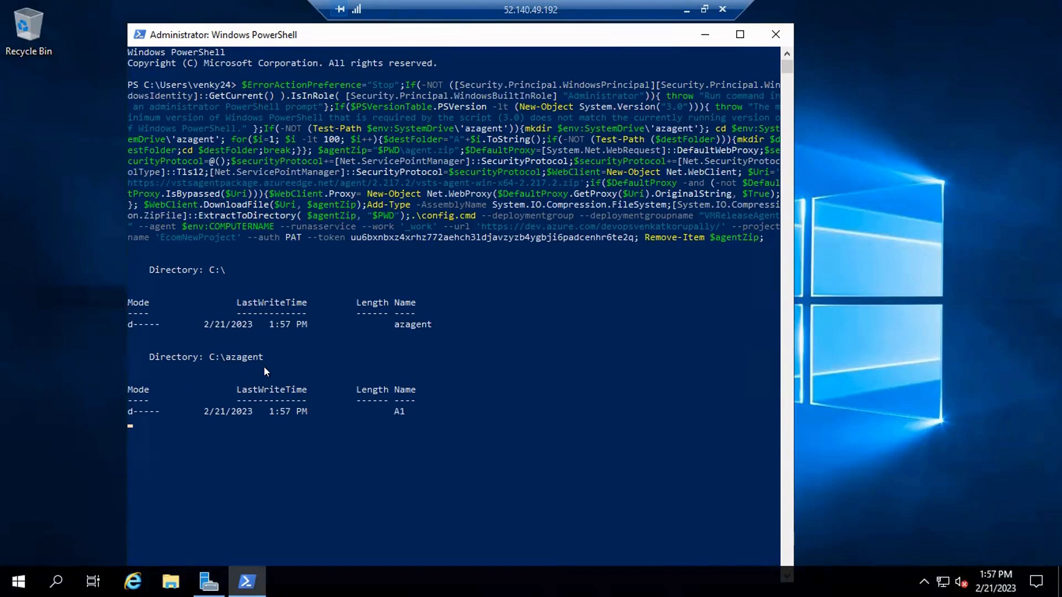
left_click(740, 34)
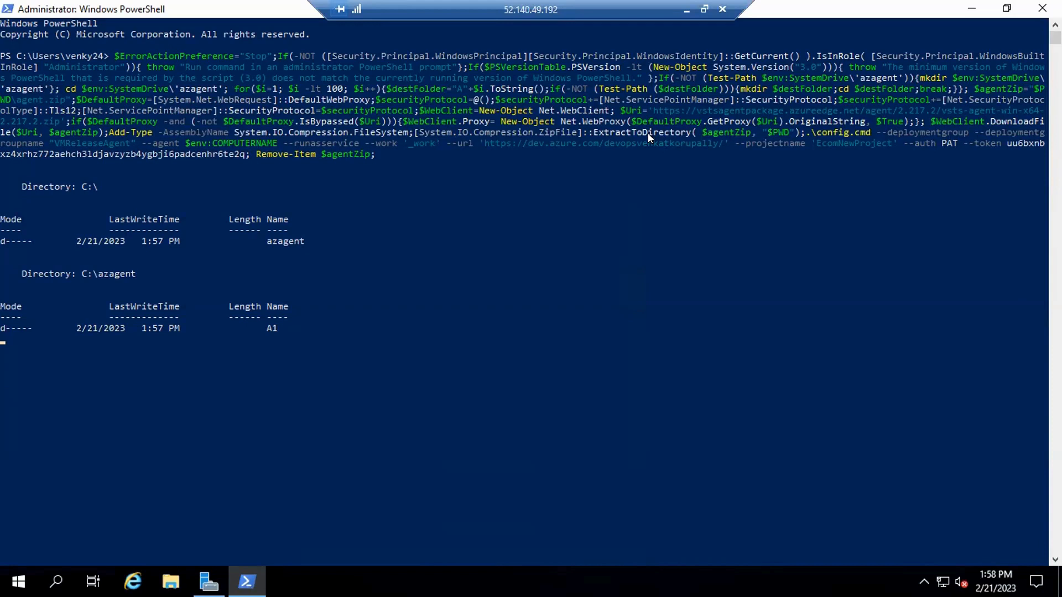
scroll(363, 333, "down", 3)
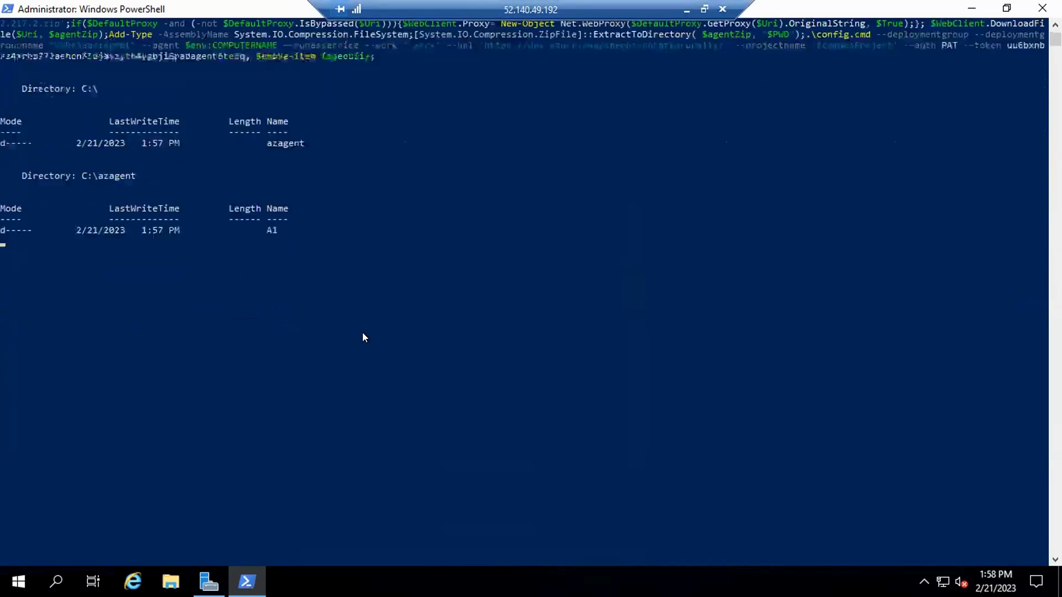
scroll(363, 333, "up", 2)
scroll(364, 333, "up", 1)
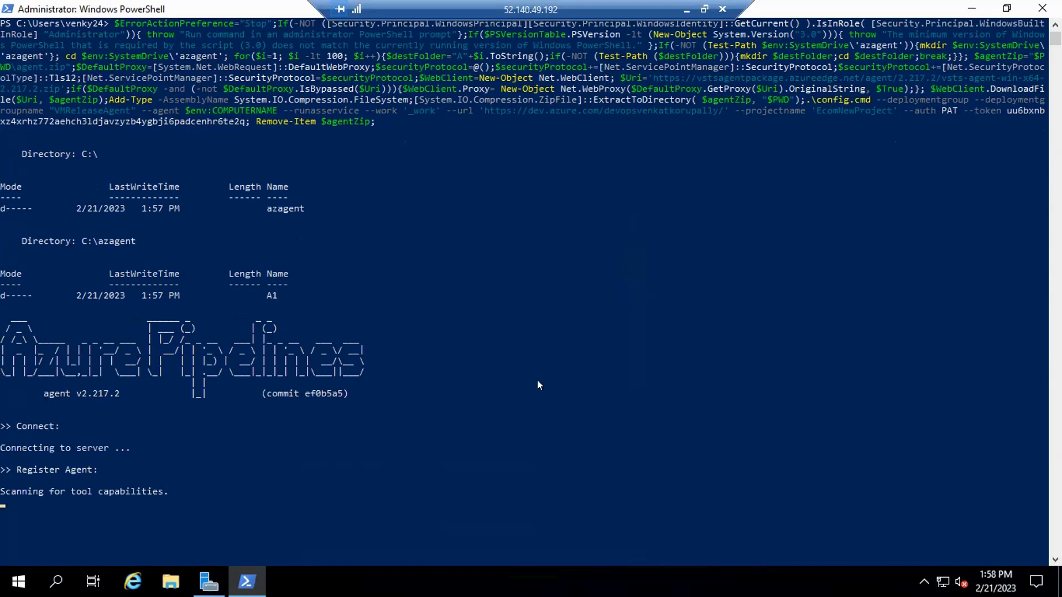
scroll(539, 386, "down", 5)
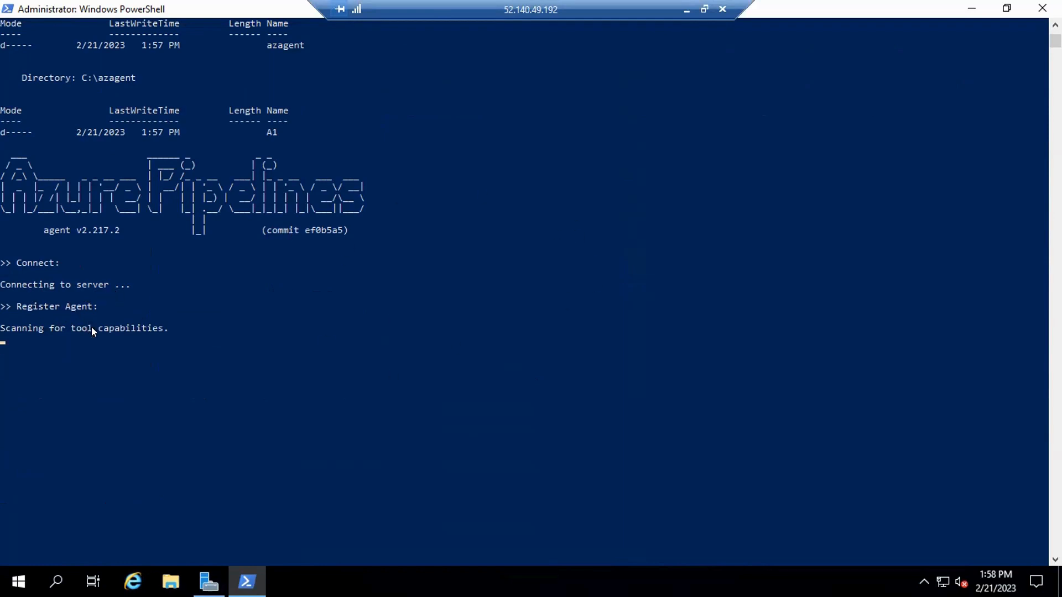
scroll(141, 268, "up", 6)
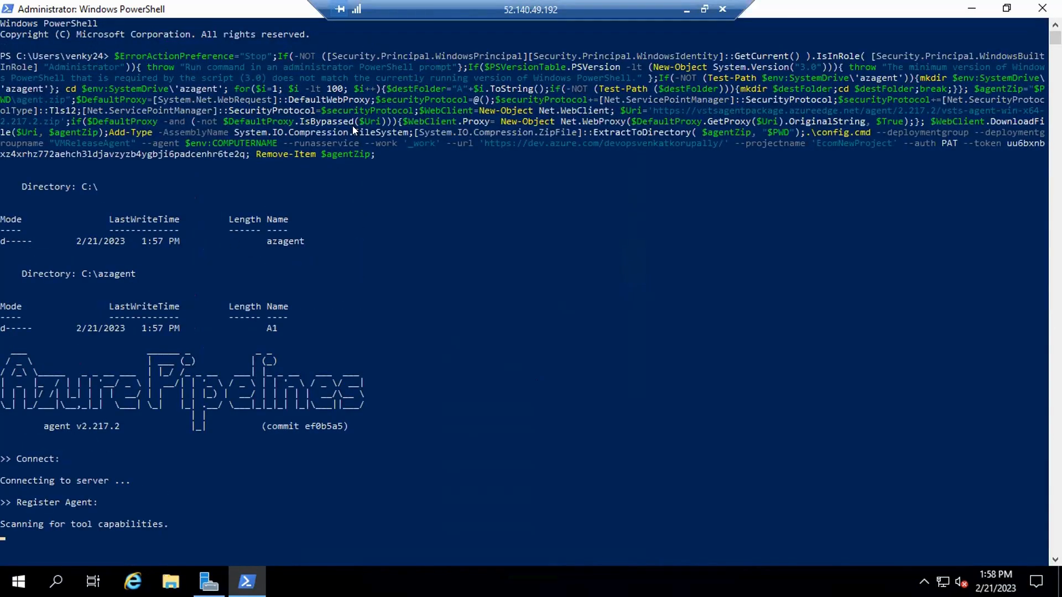
scroll(344, 201, "down", 3)
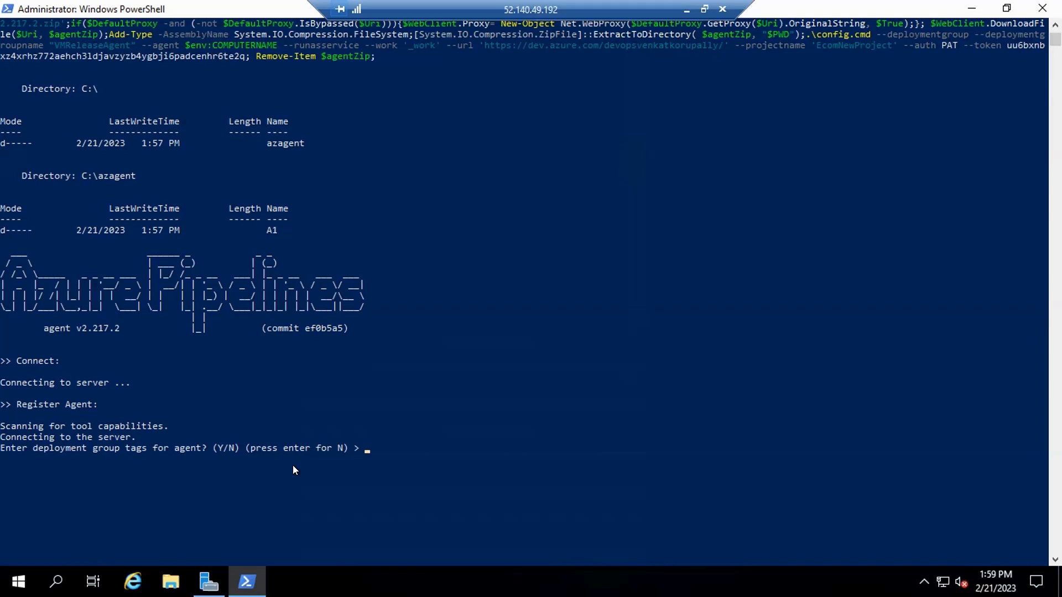
Configure the agent without deployment group tags or SERVICE_SID_TYPE_UNRESTRICTED, use NT AUTHORITY\SYSTEM as service account, and answer n to preventing immediate service start.
key("Return")
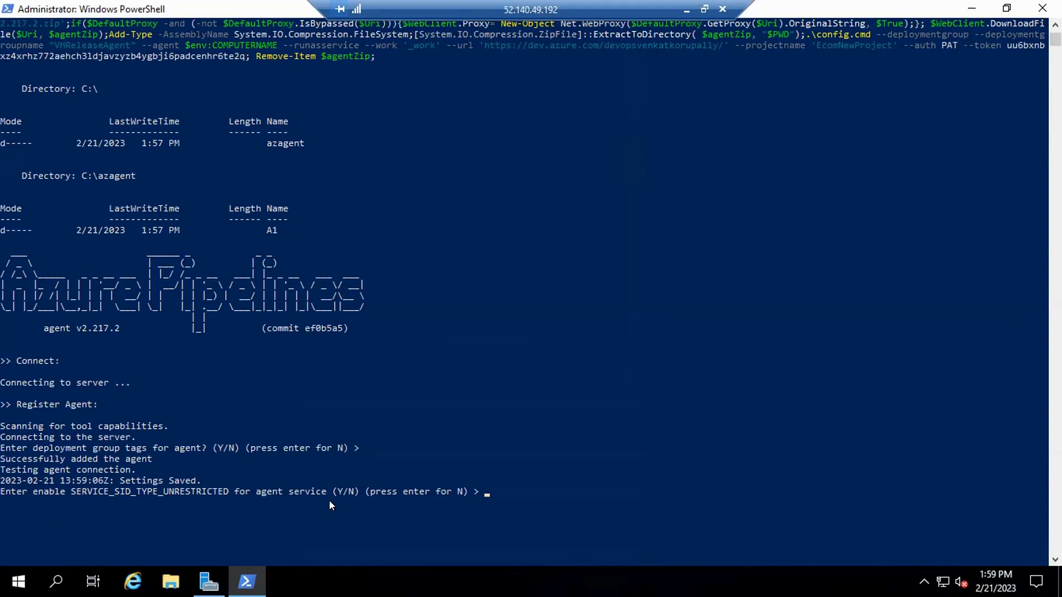
key("Return")
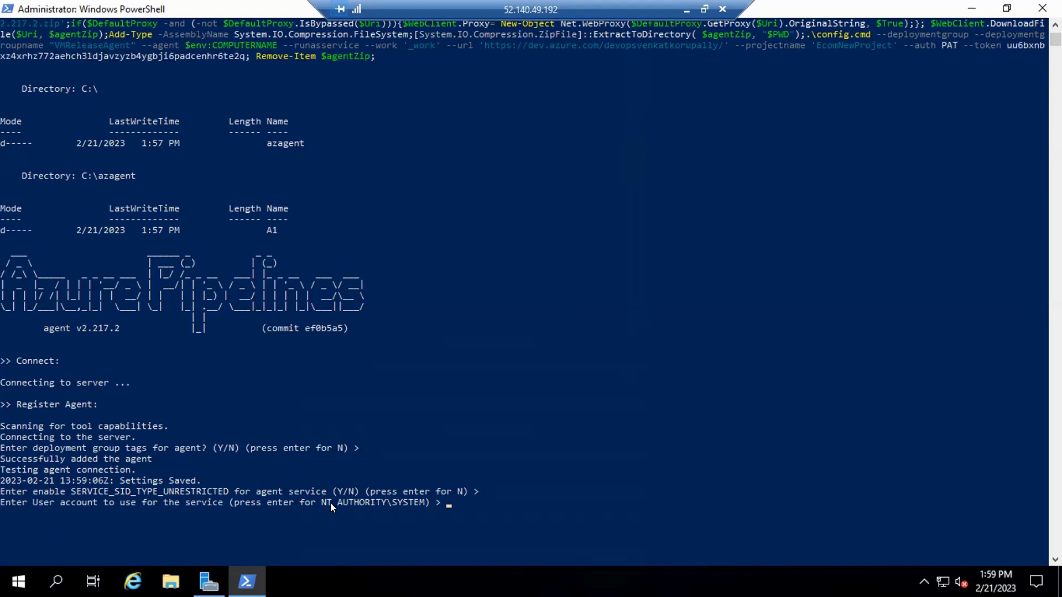
key("Return")
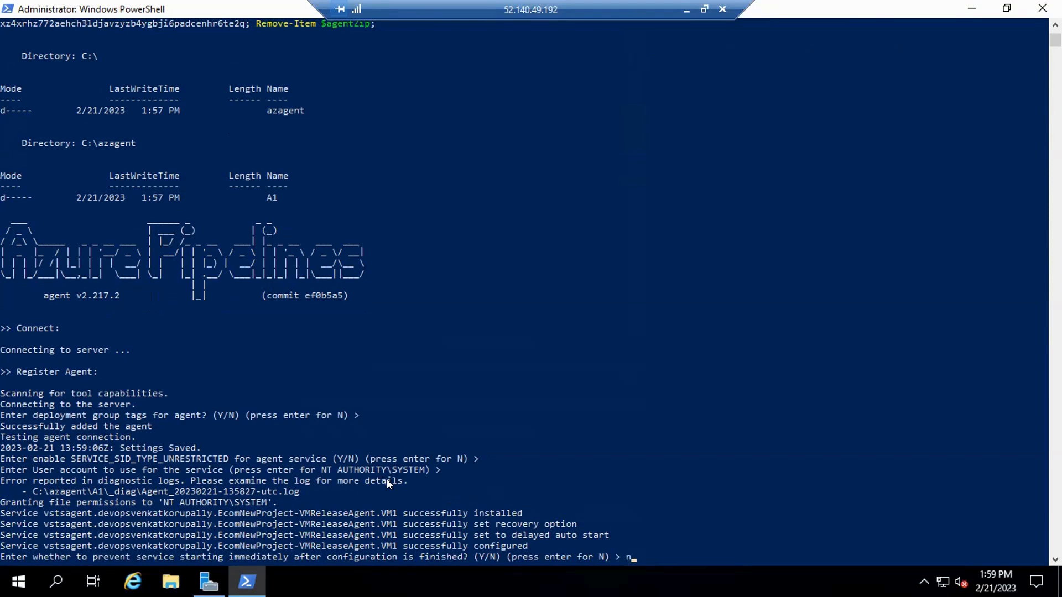
key("Return")
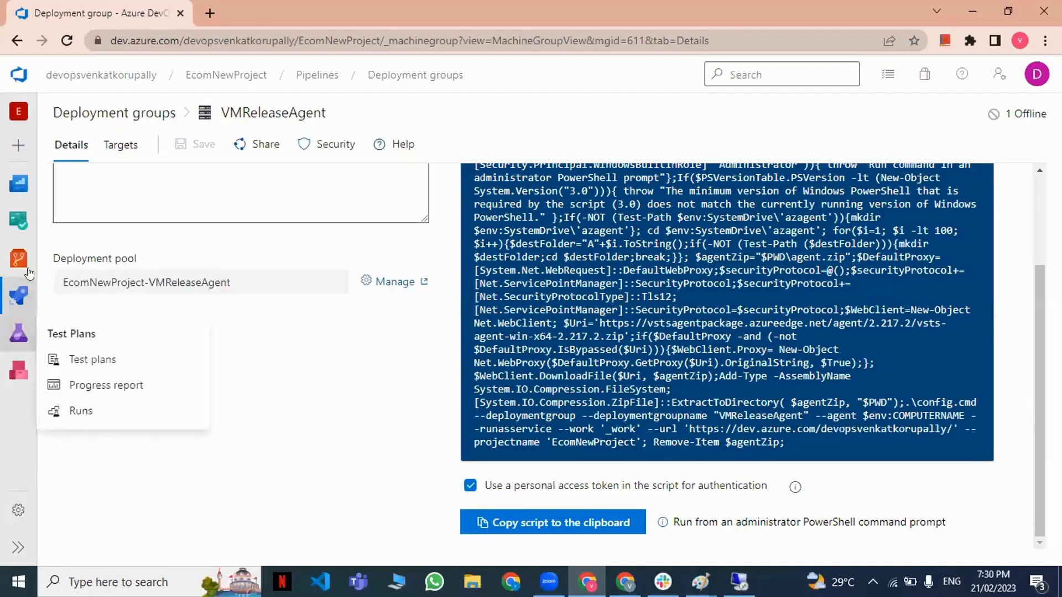
Switch to Azure DevOps and check the target status of VMReleaseAgent in the list of deployment groups.
mouse_move(18, 296)
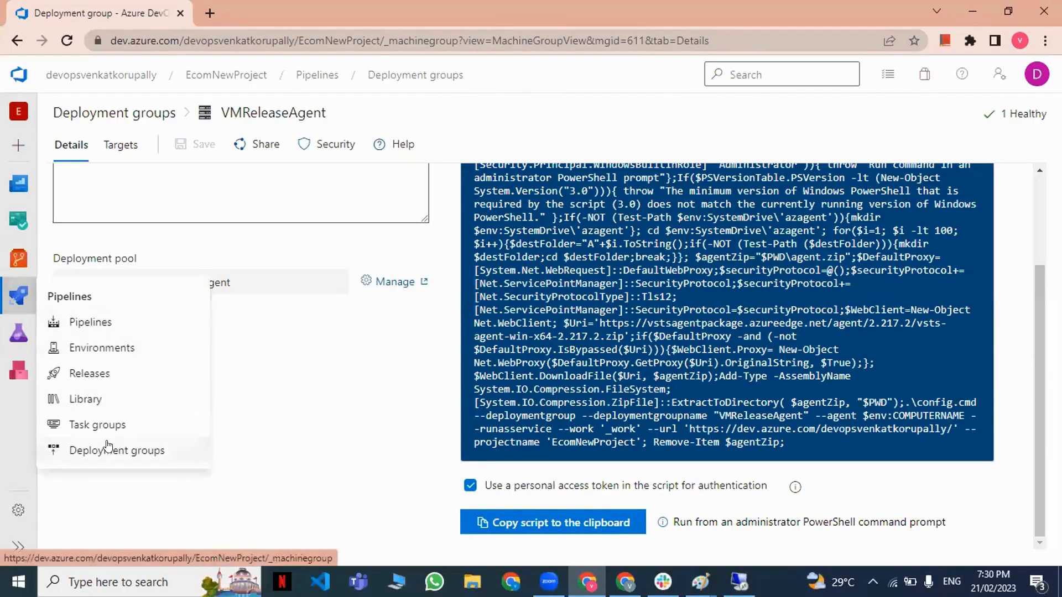
left_click(102, 445)
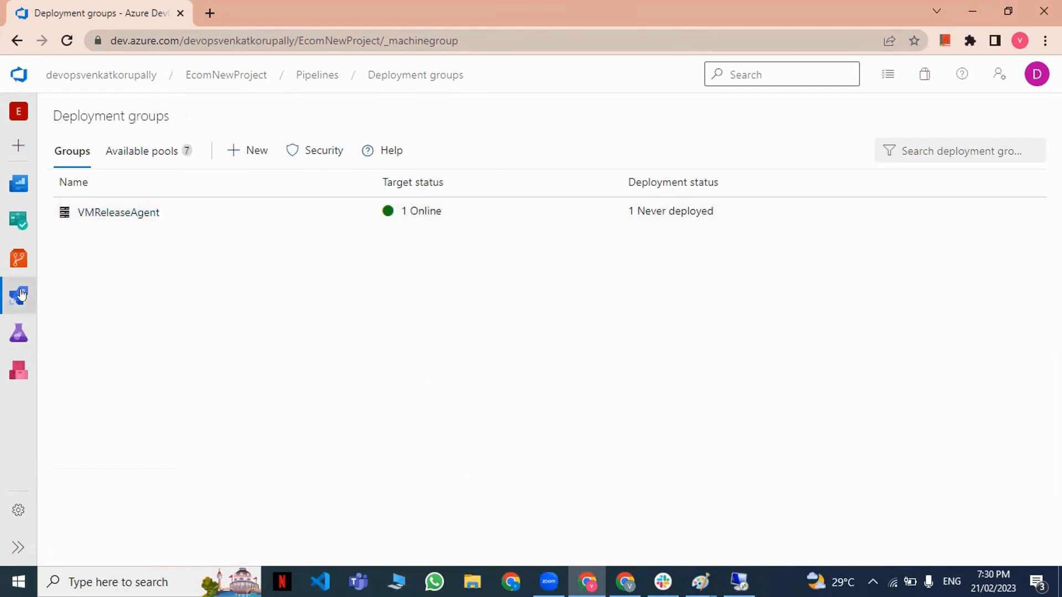
Create a new release pipeline in EcomNewProject, starting its first stage from an empty job.
mouse_move(21, 291)
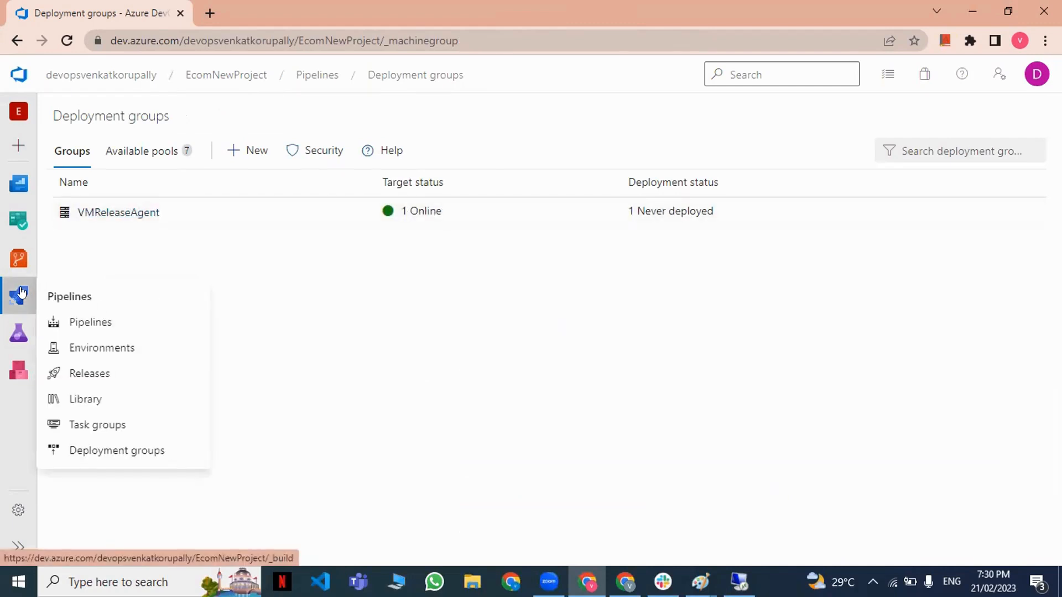
left_click(94, 374)
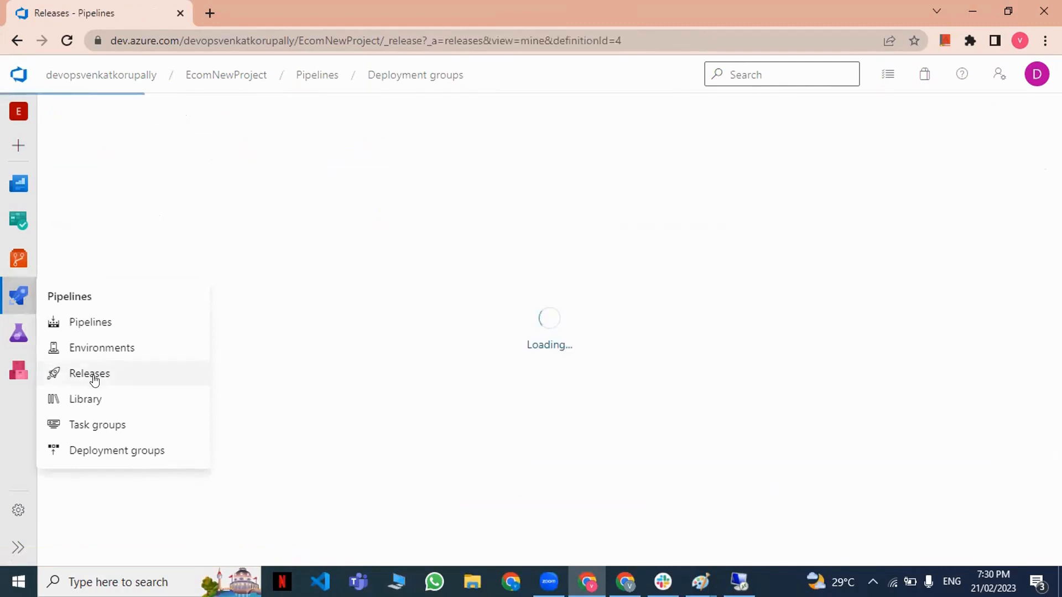
left_click(237, 154)
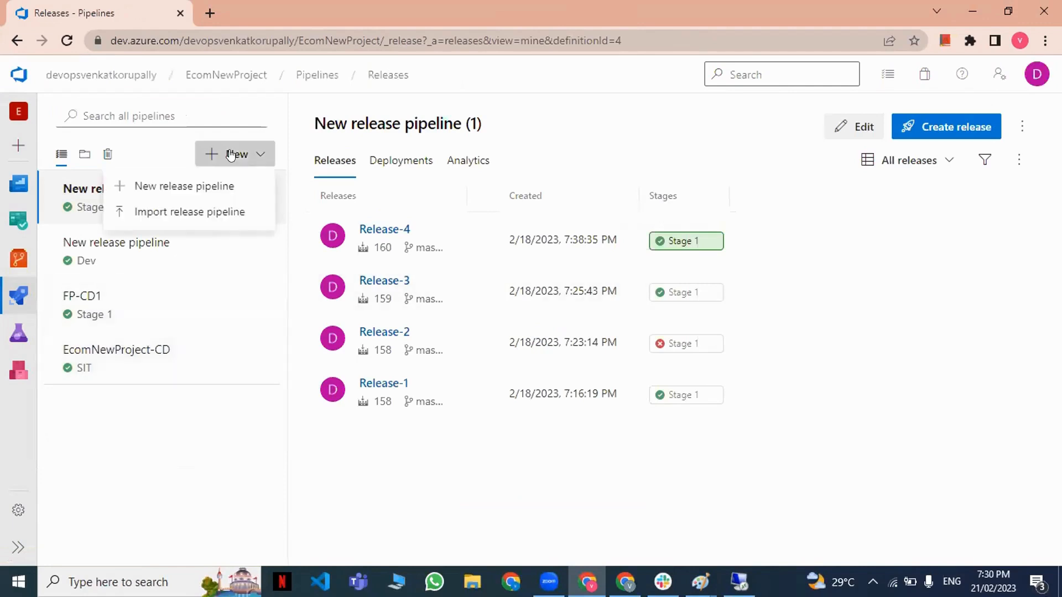
left_click(218, 187)
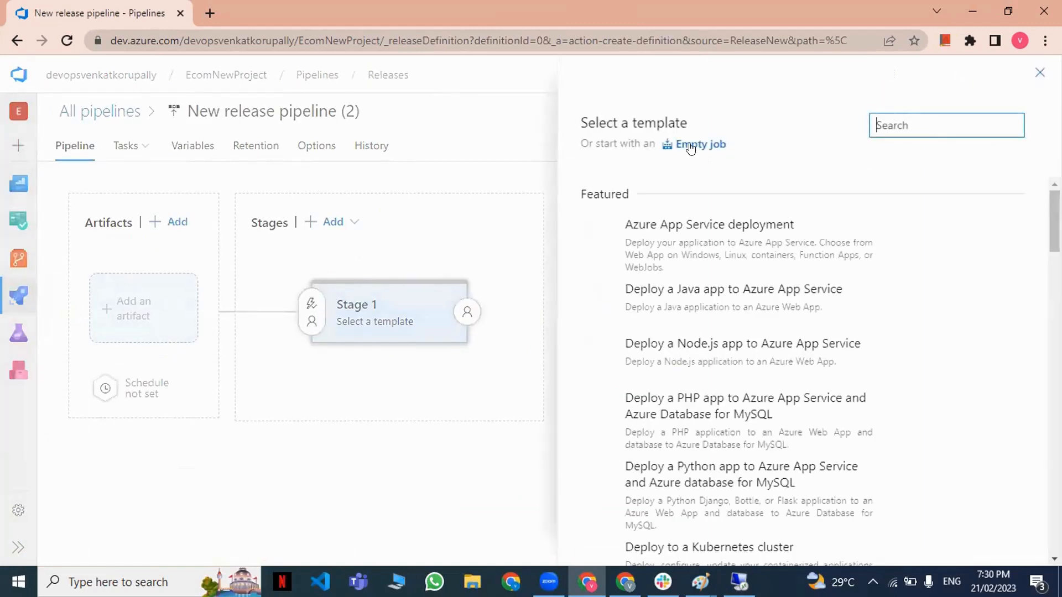
left_click(394, 316)
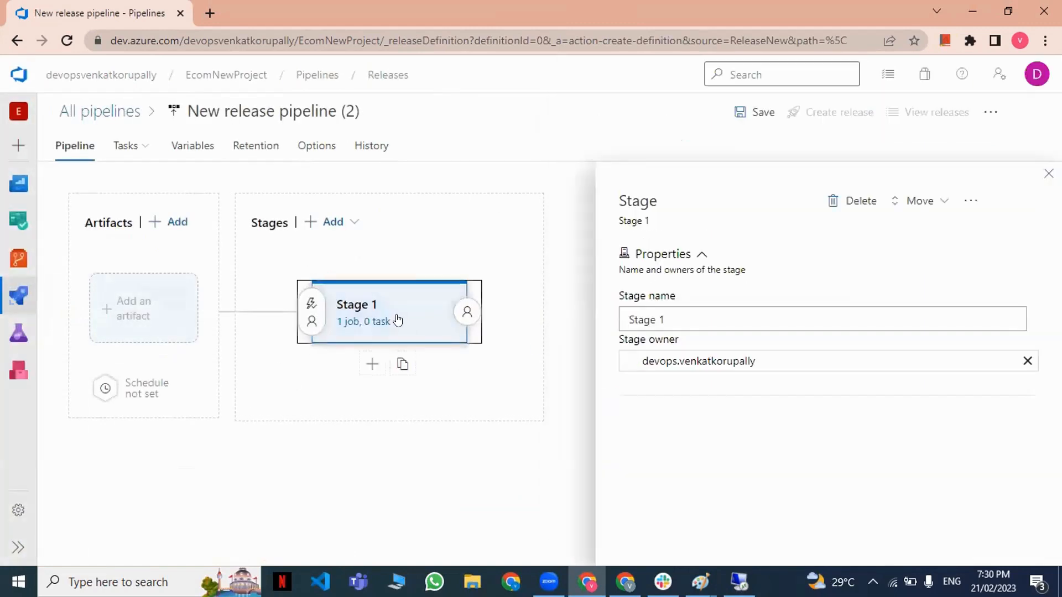
Add a Build artifact from the EcomNewProject-CI pipeline to the release, keeping the default version and source alias.
left_click(143, 307)
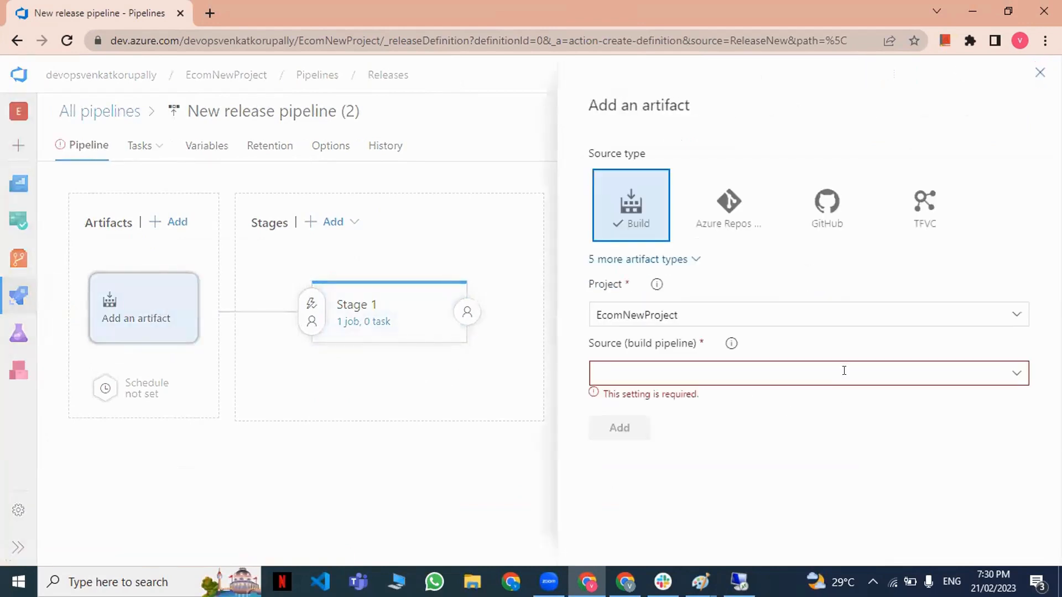
left_click(1016, 374)
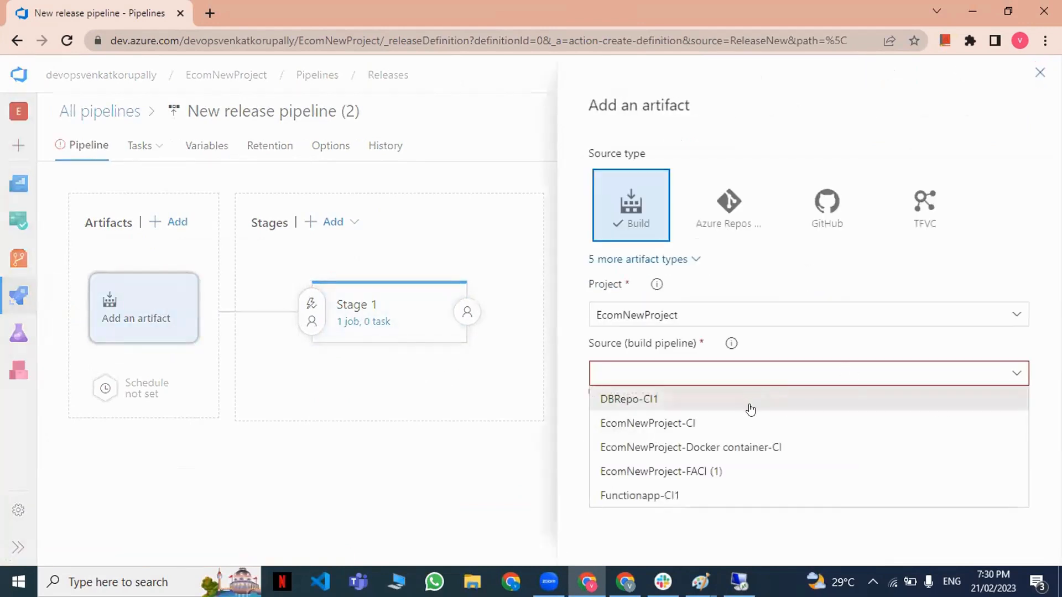
left_click(726, 428)
scroll(736, 448, "down", 1)
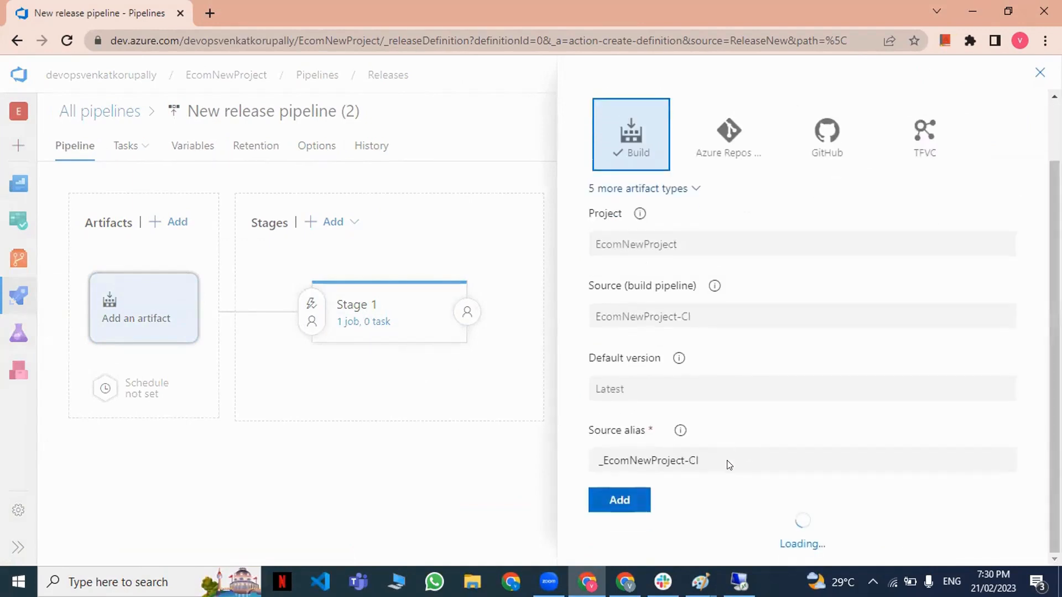
left_click(617, 542)
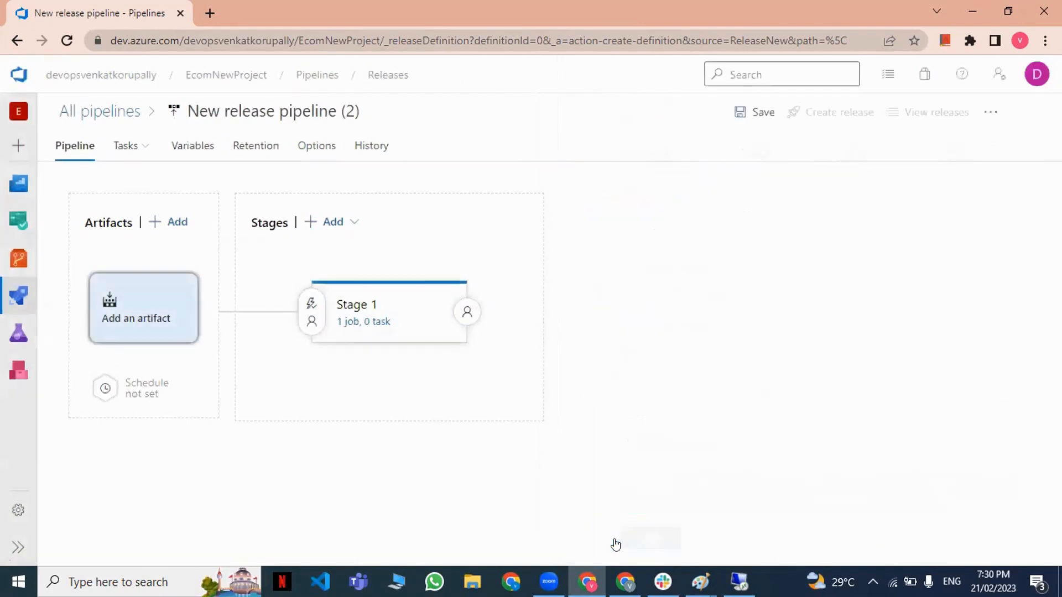
Open the tasks of Stage 1 and delete its default agent job.
left_click(365, 323)
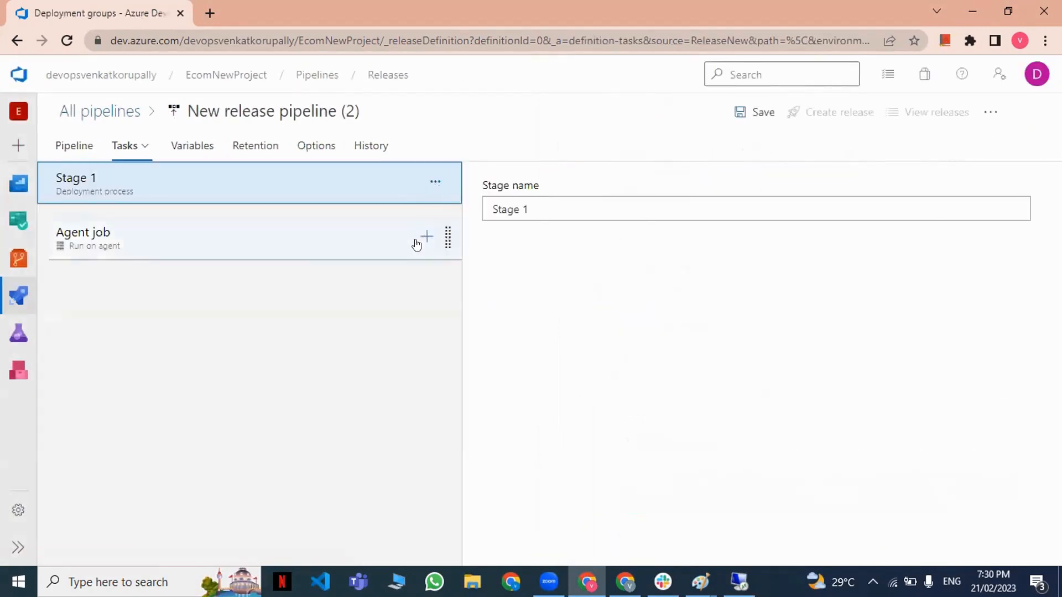
left_click(373, 248)
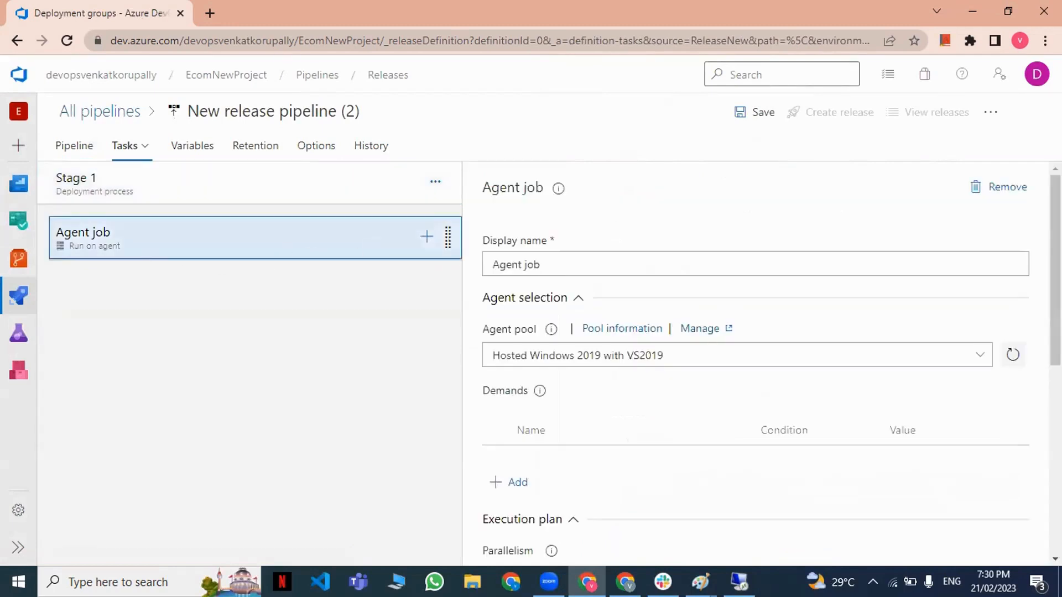
left_click(990, 187)
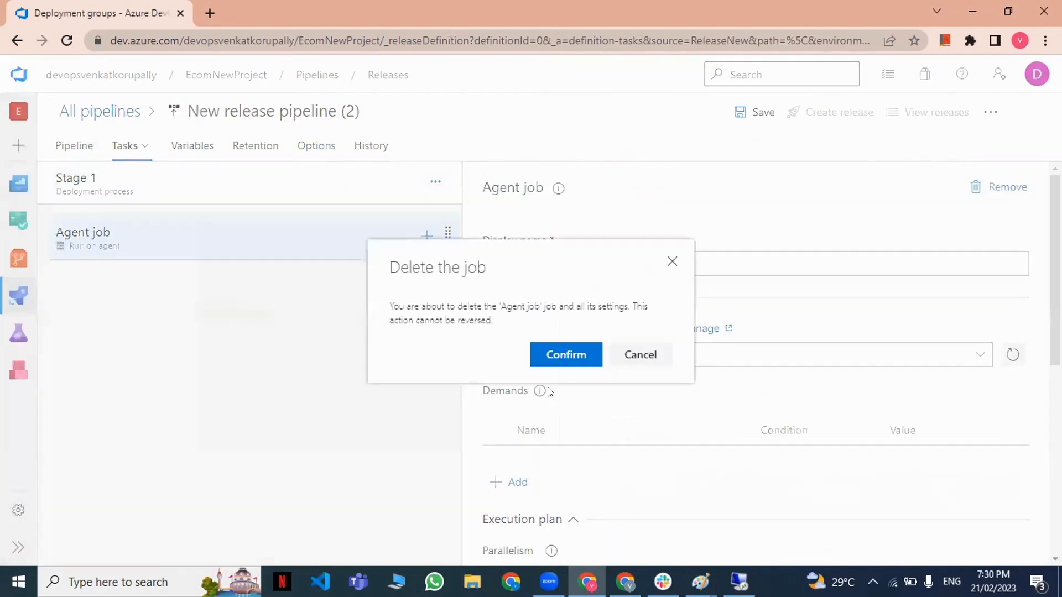
left_click(562, 354)
Add a deployment group job to Stage 1 and set its deployment group to VMReleaseAgent.
left_click(441, 199)
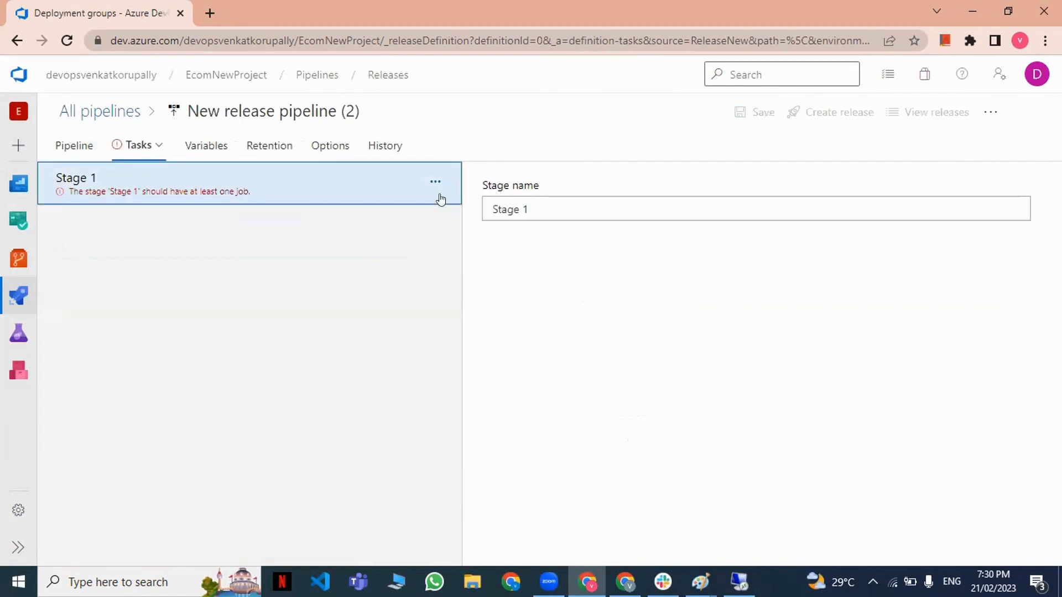
left_click(436, 184)
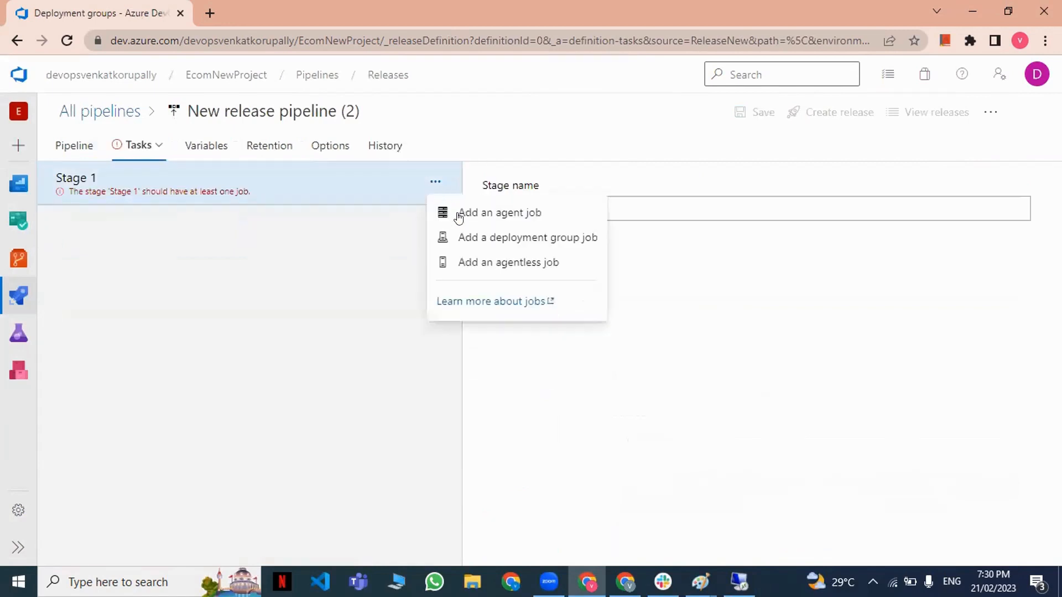
left_click(509, 237)
left_click(239, 245)
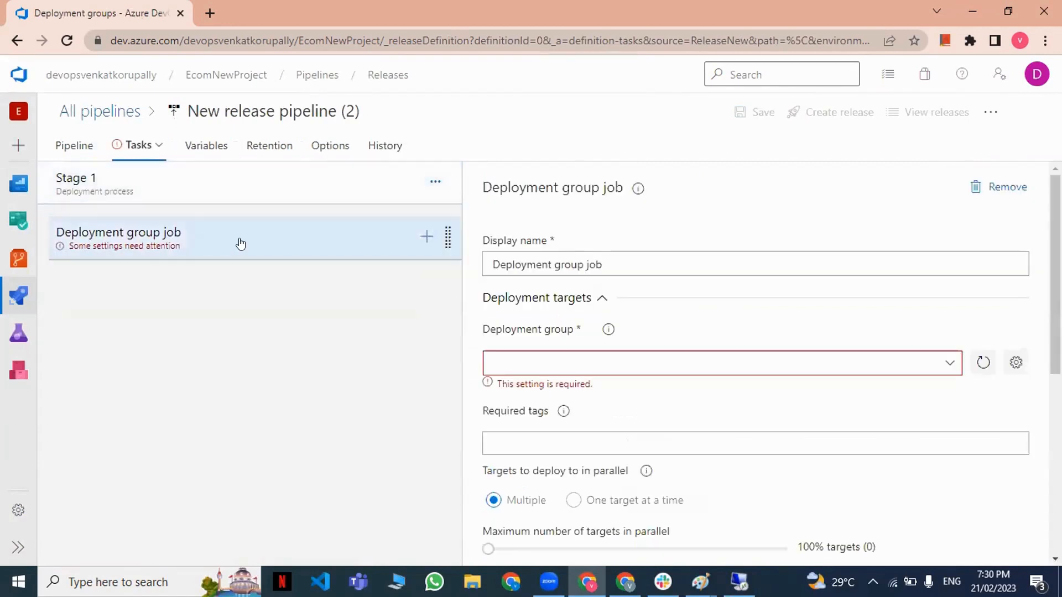
left_click(942, 367)
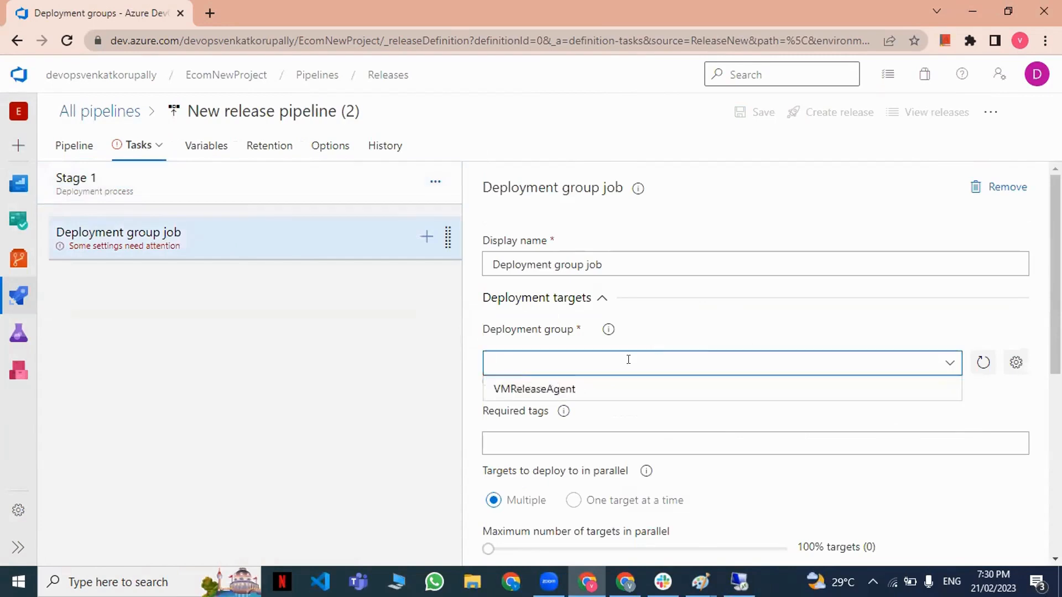
left_click(520, 384)
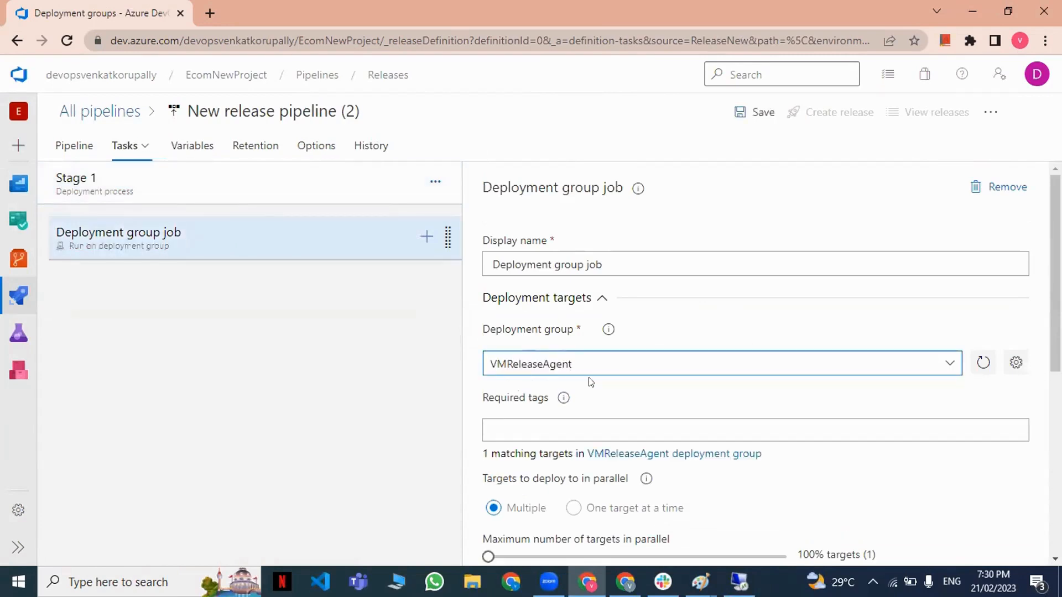
Add the IIS web app manage and IIS web app deploy tasks to the deployment group job.
scroll(599, 391, "down", 4)
scroll(604, 384, "up", 4)
left_click(422, 236)
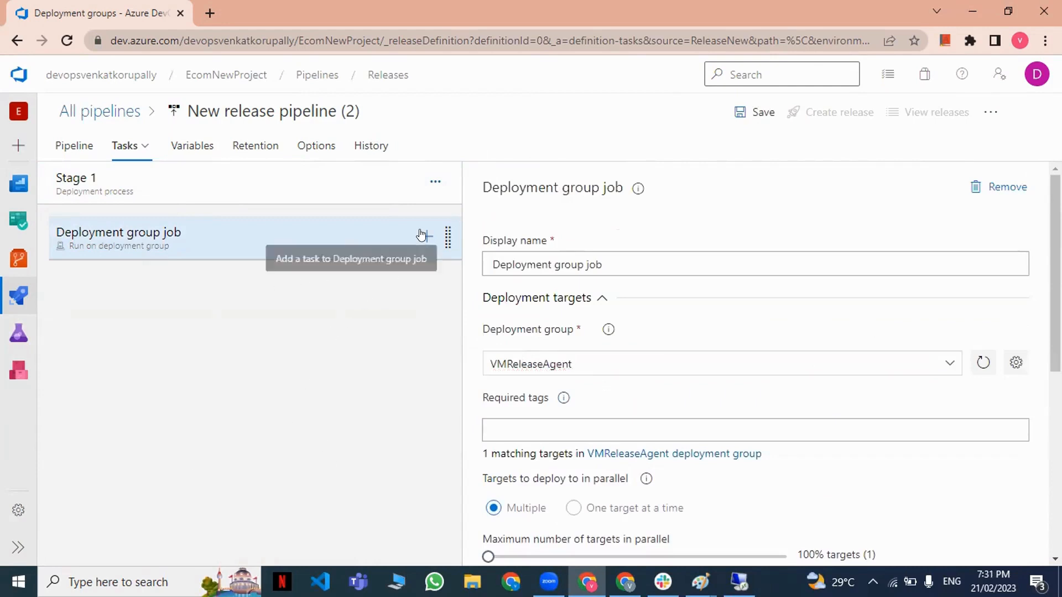
left_click(423, 235)
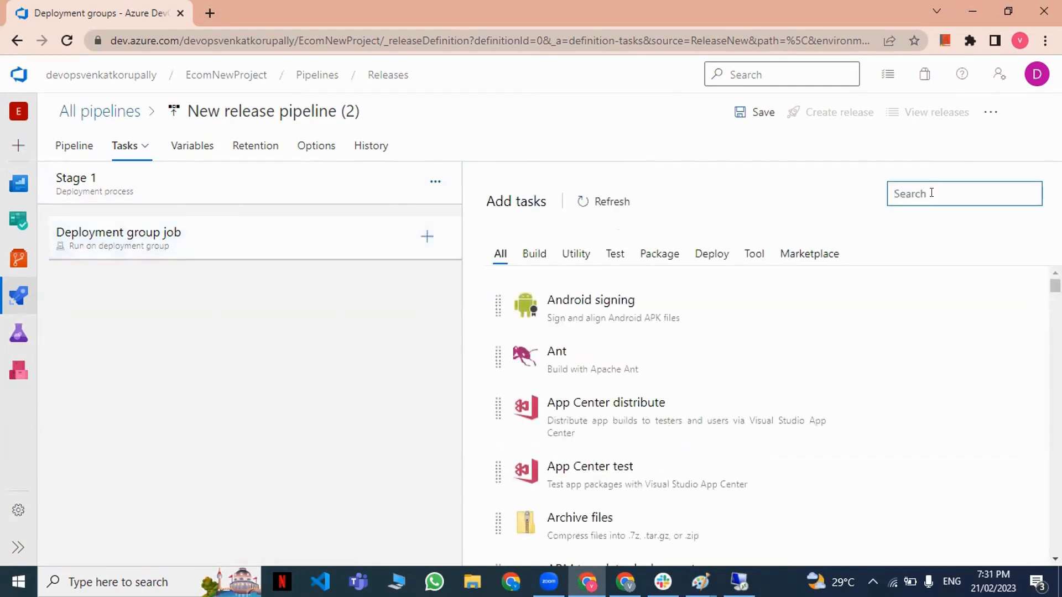
type("iis")
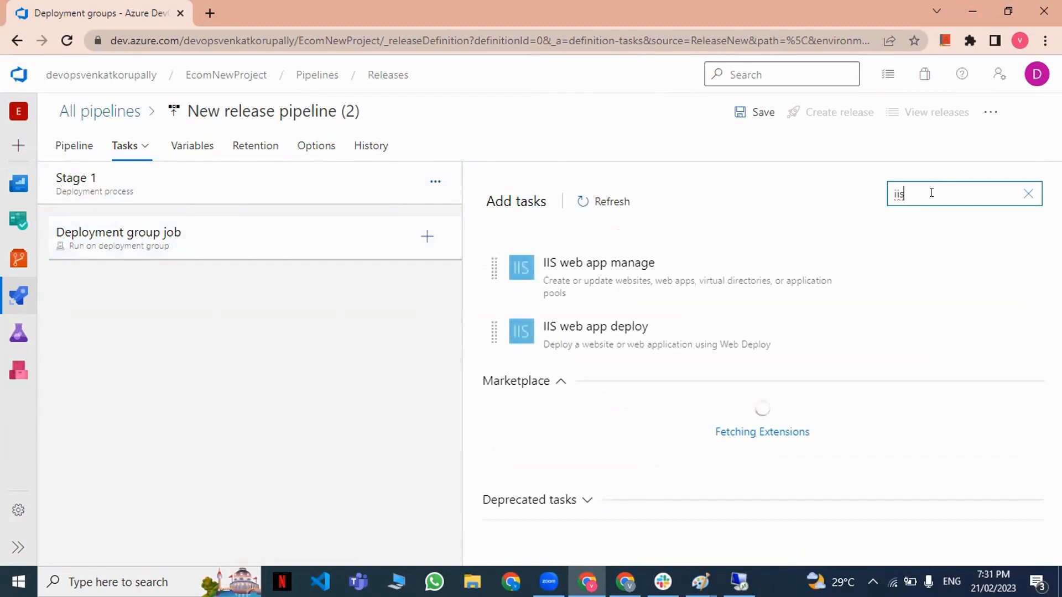
left_click(963, 269)
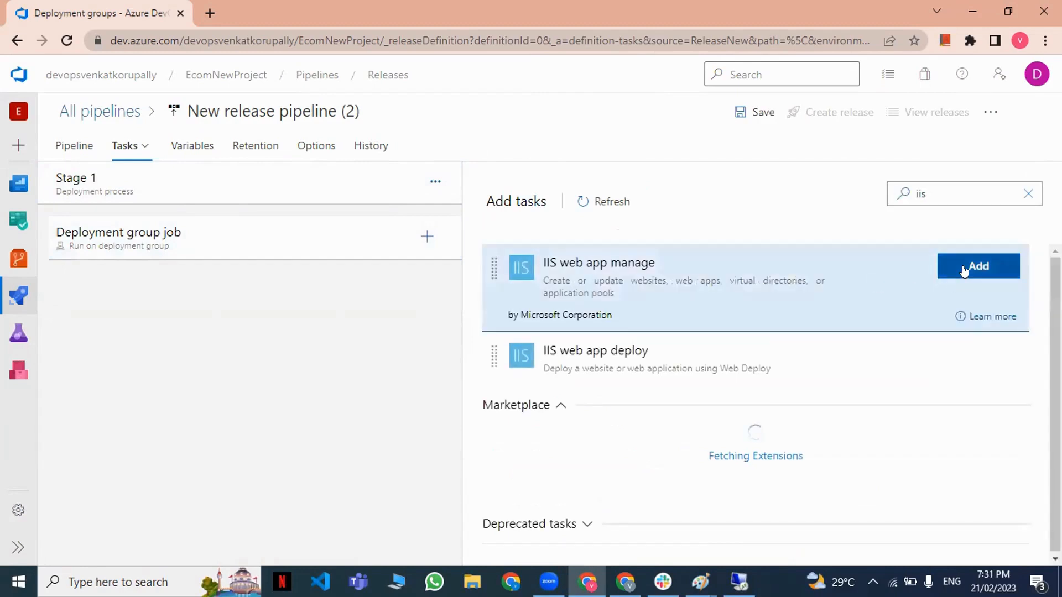
left_click(977, 330)
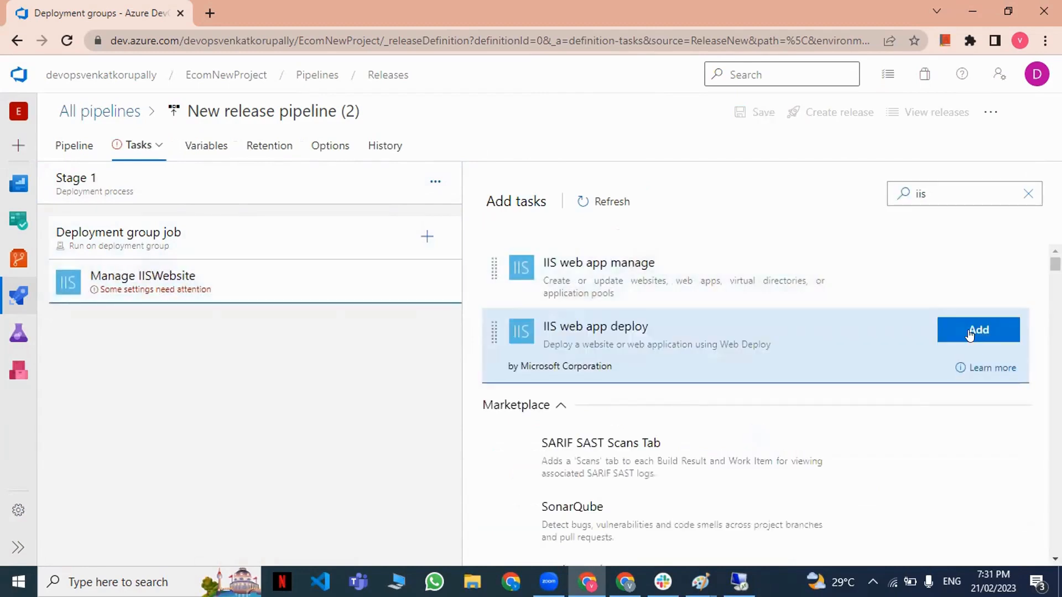
Set the website name of the Manage IISWebsite task to Default, keeping its other settings.
left_click(341, 275)
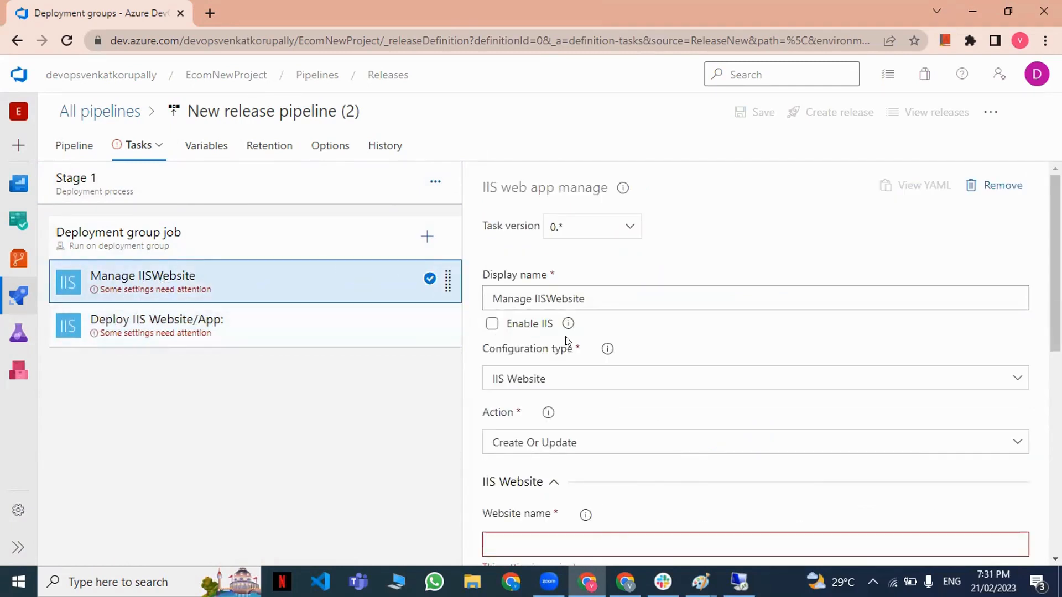
scroll(575, 347, "down", 1)
scroll(614, 372, "down", 1)
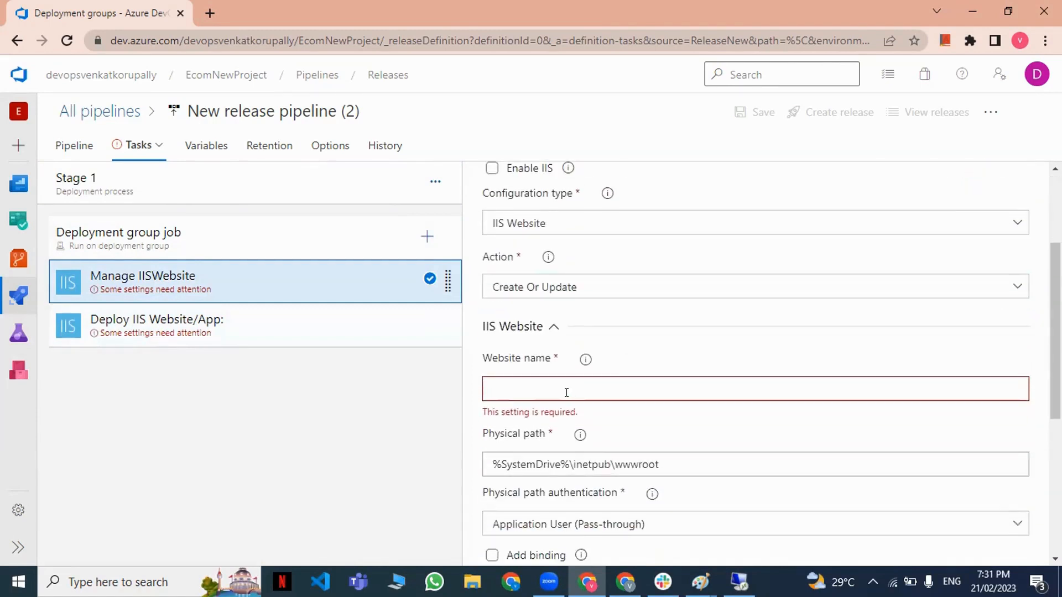
left_click(566, 392)
type("D")
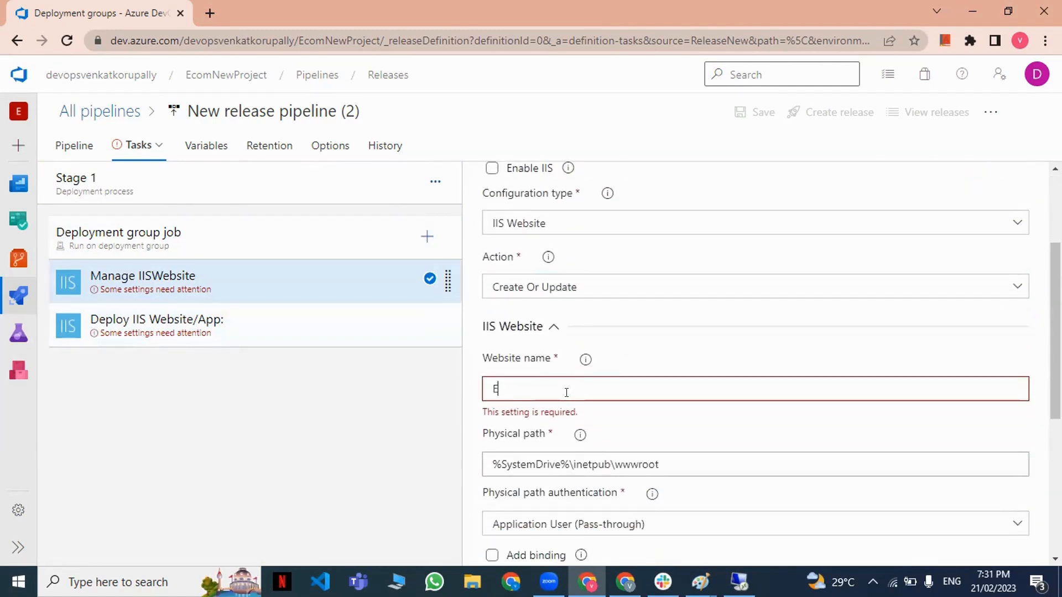
type("efault")
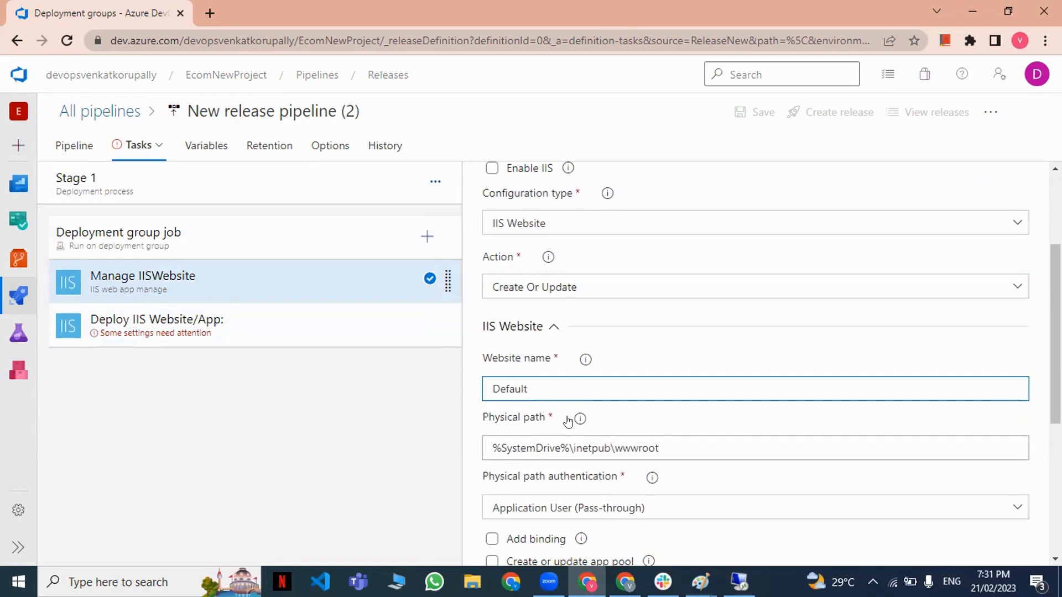
scroll(570, 420, "down", 1)
In the Deploy IIS Website/App task, set the website name to Default and the package folder to _EcomNewProject-CI/drop.
left_click(274, 332)
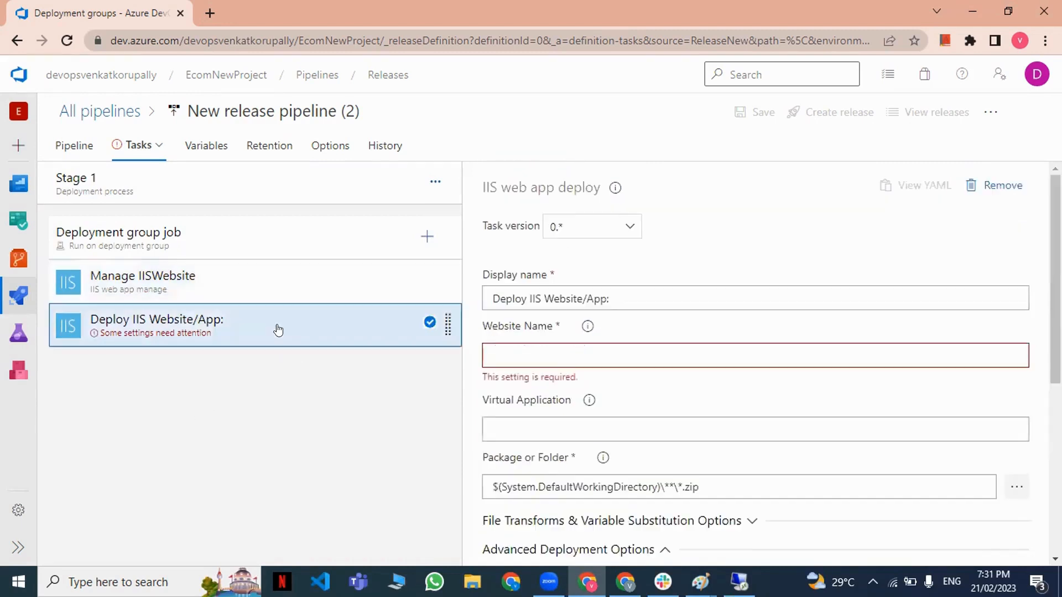
left_click(560, 357)
type("Default")
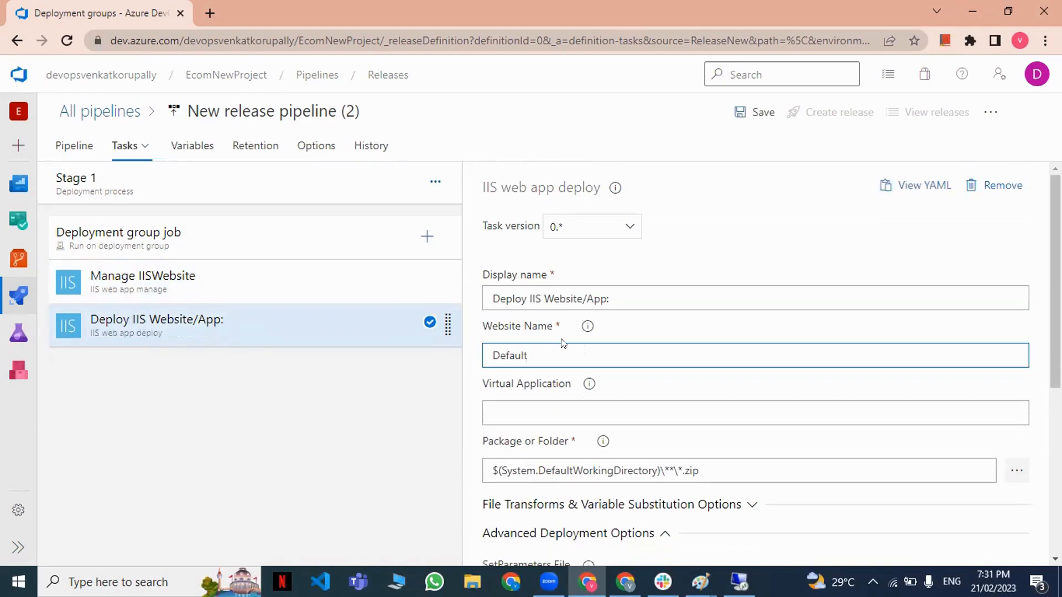
scroll(581, 354, "down", 2)
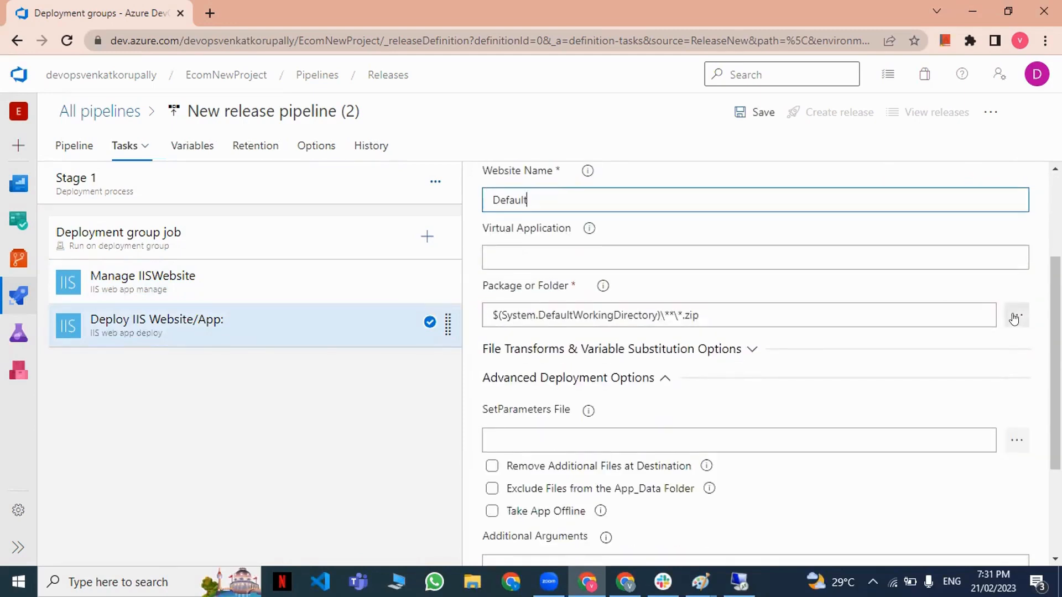
left_click(1016, 318)
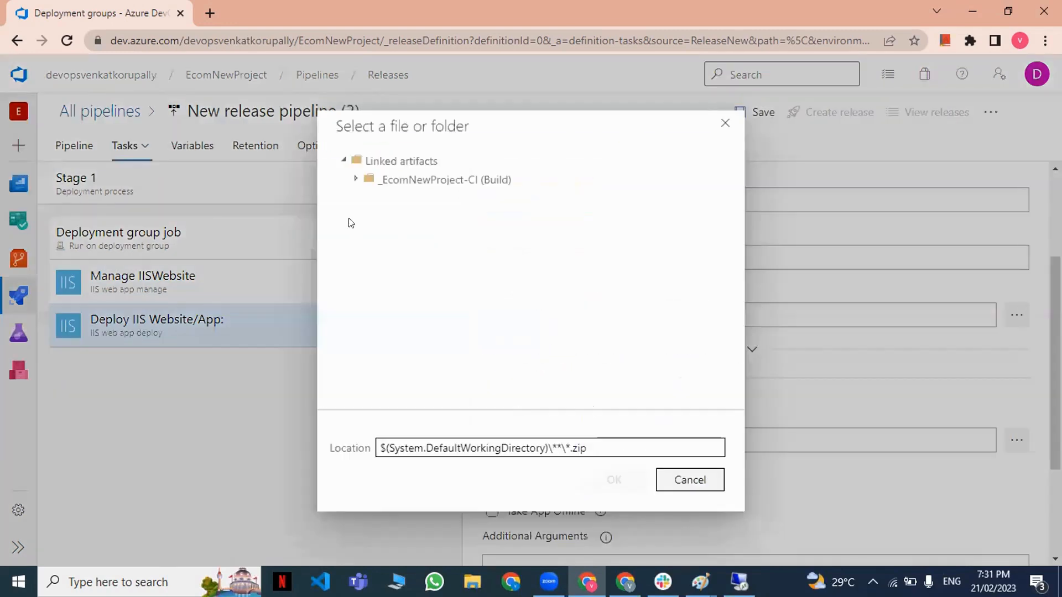
left_click(357, 179)
left_click(369, 198)
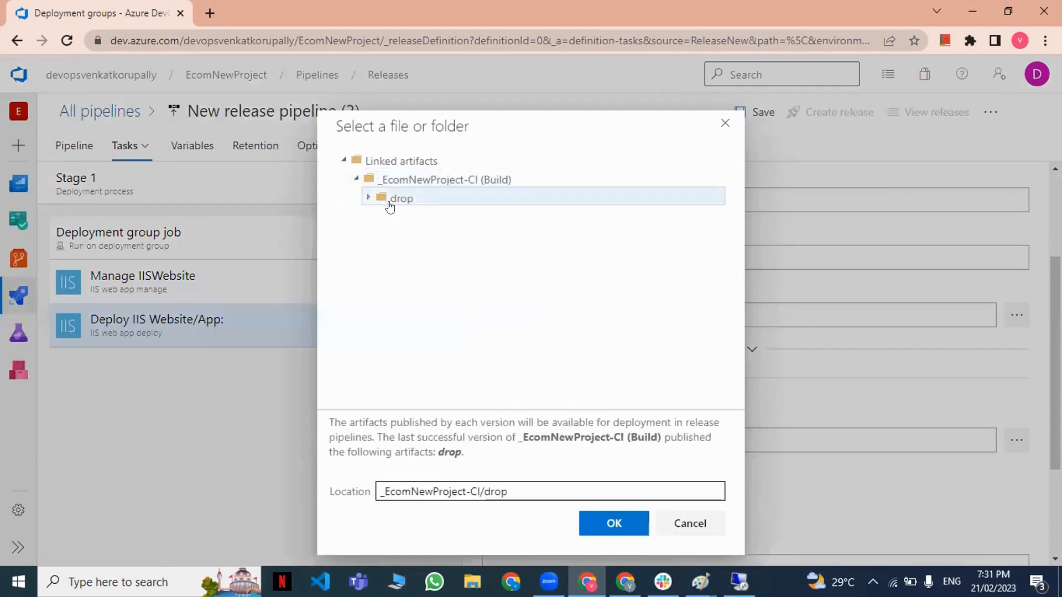
left_click(614, 523)
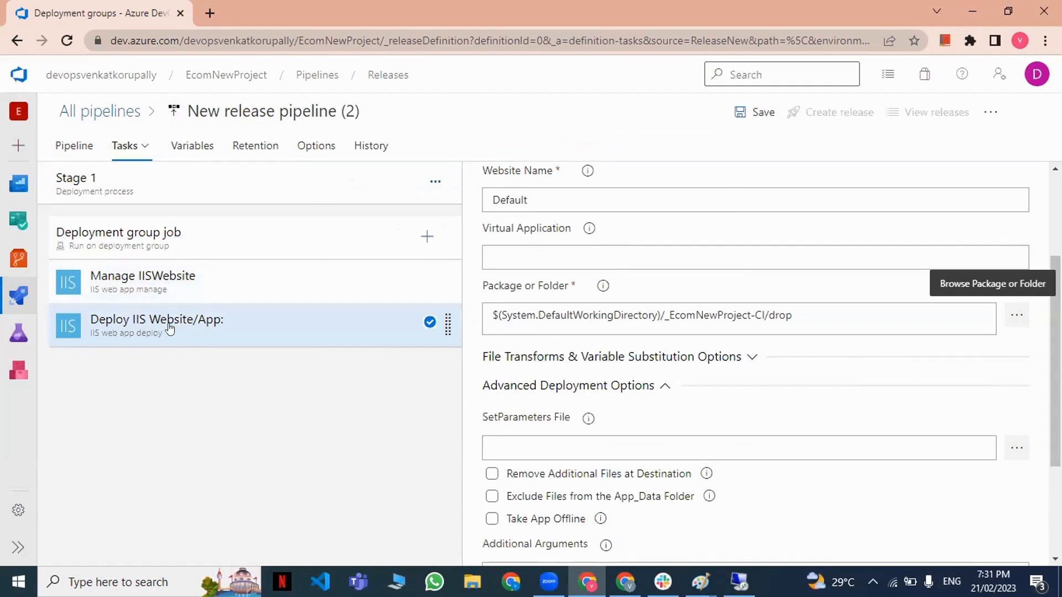
Rename the release pipeline to VM-CD and save it in the root folder without a comment.
left_click(280, 110)
type("VM")
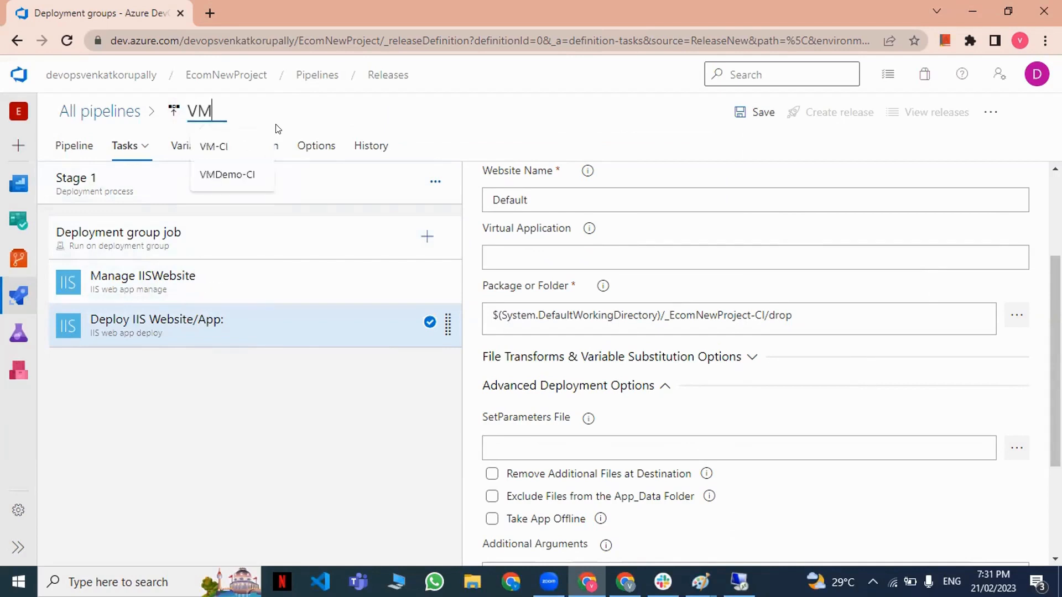
type("-CD")
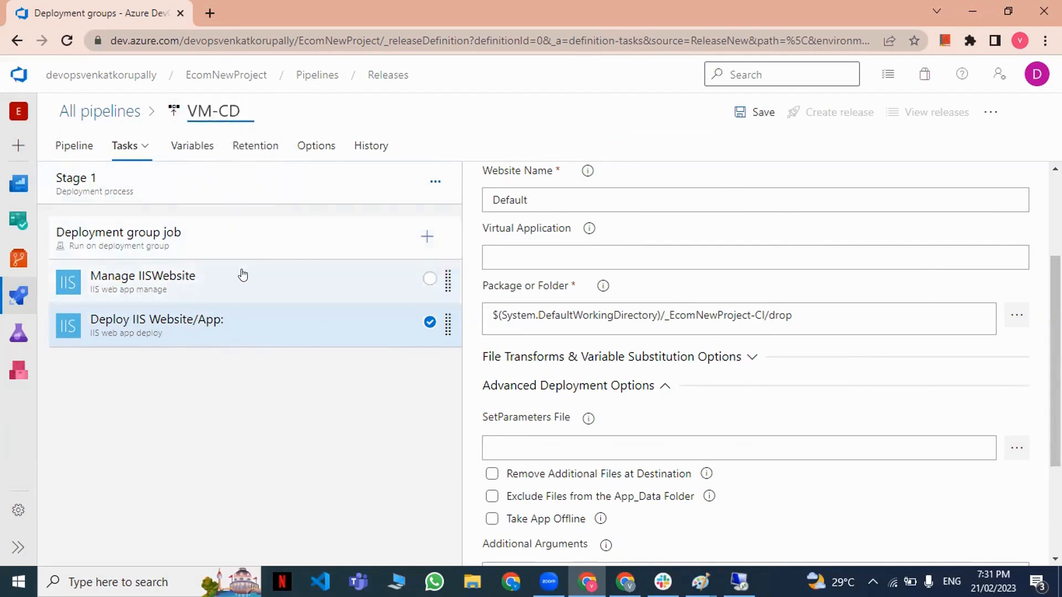
left_click(246, 241)
scroll(475, 310, "up", 1)
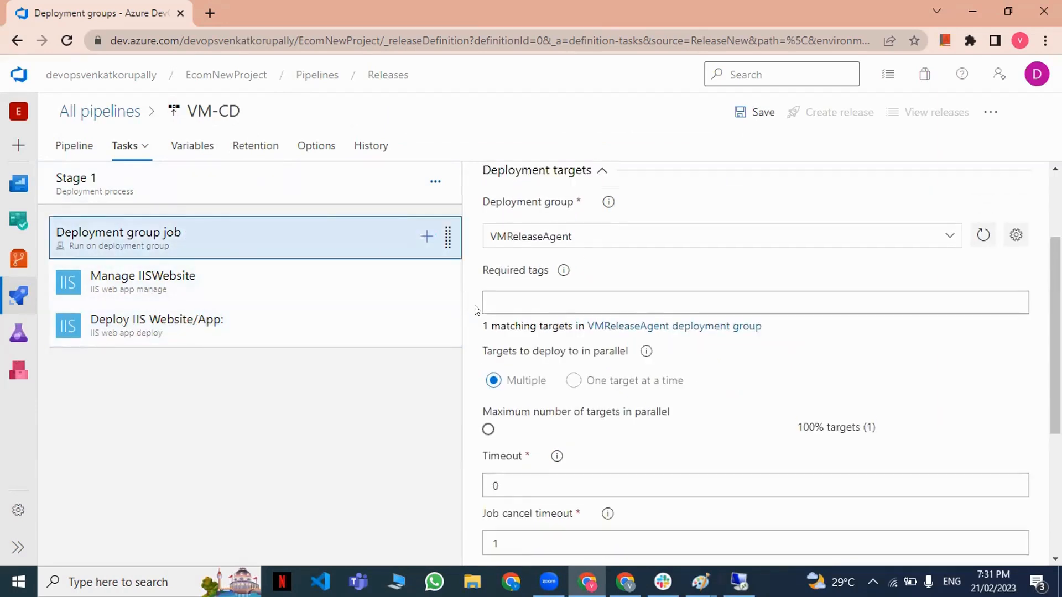
scroll(475, 310, "up", 2)
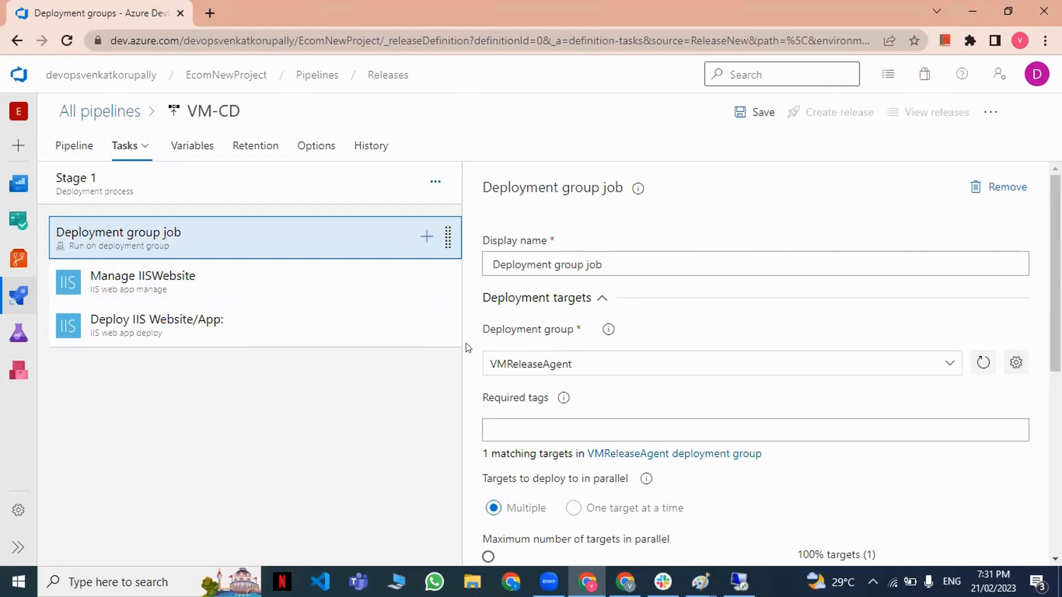
left_click(753, 121)
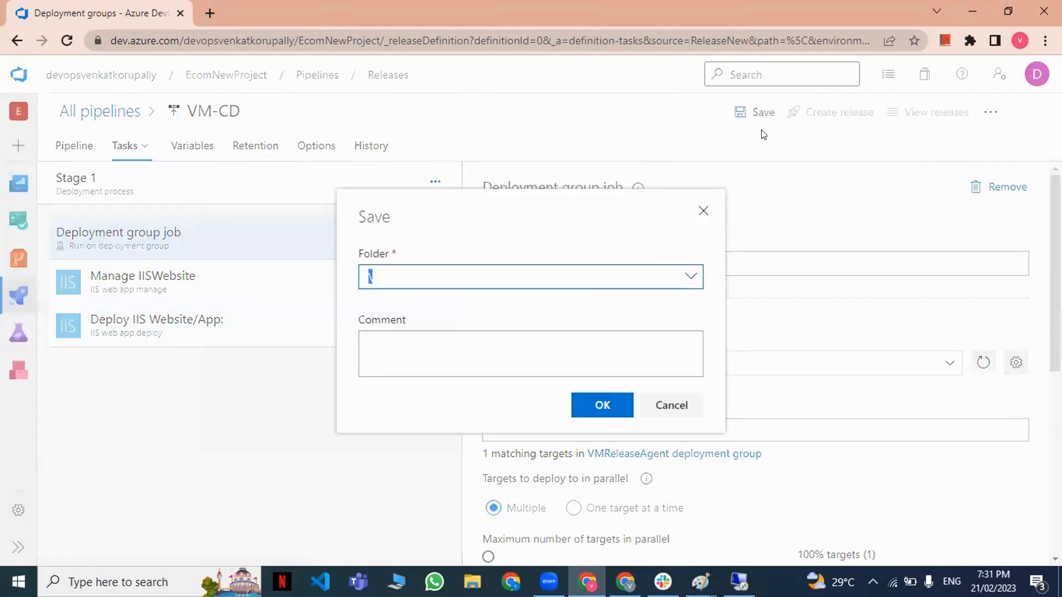
left_click(602, 404)
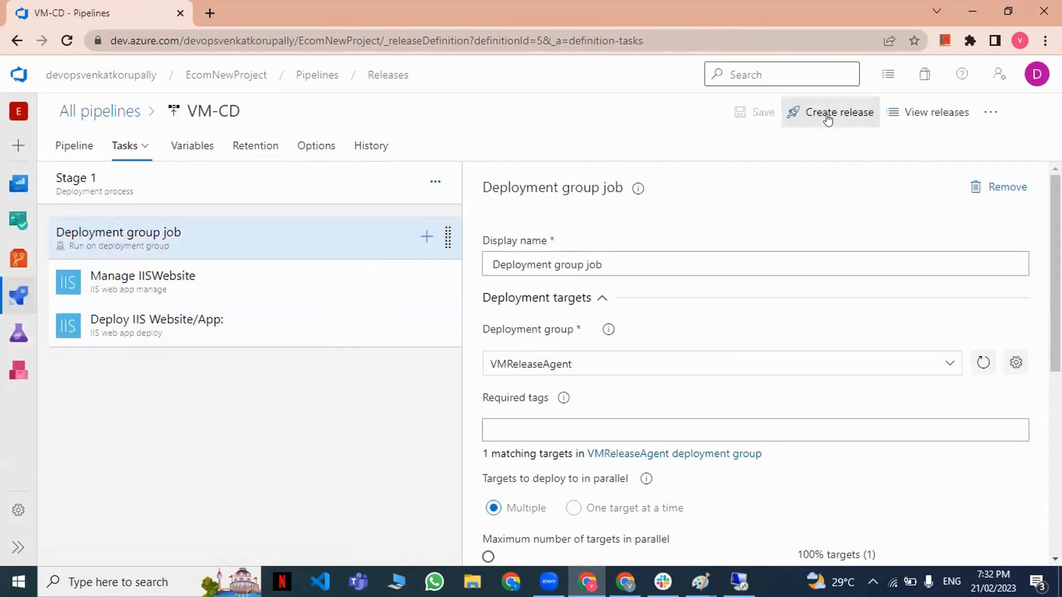
Create a release from VM-CD and open the deployment group job in its Stage 1 logs.
left_click(827, 113)
left_click(614, 539)
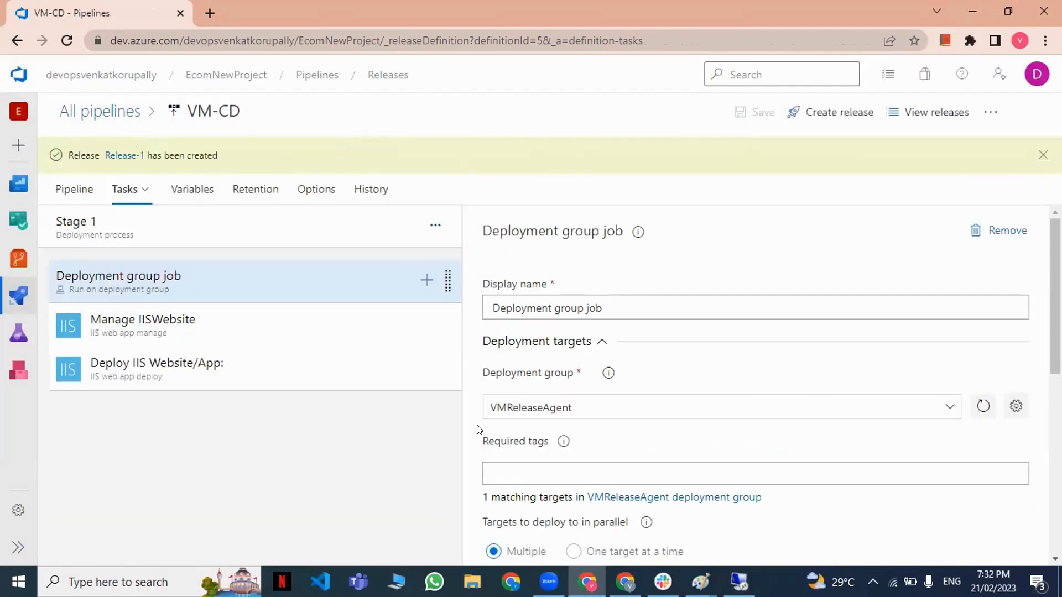
mouse_move(19, 295)
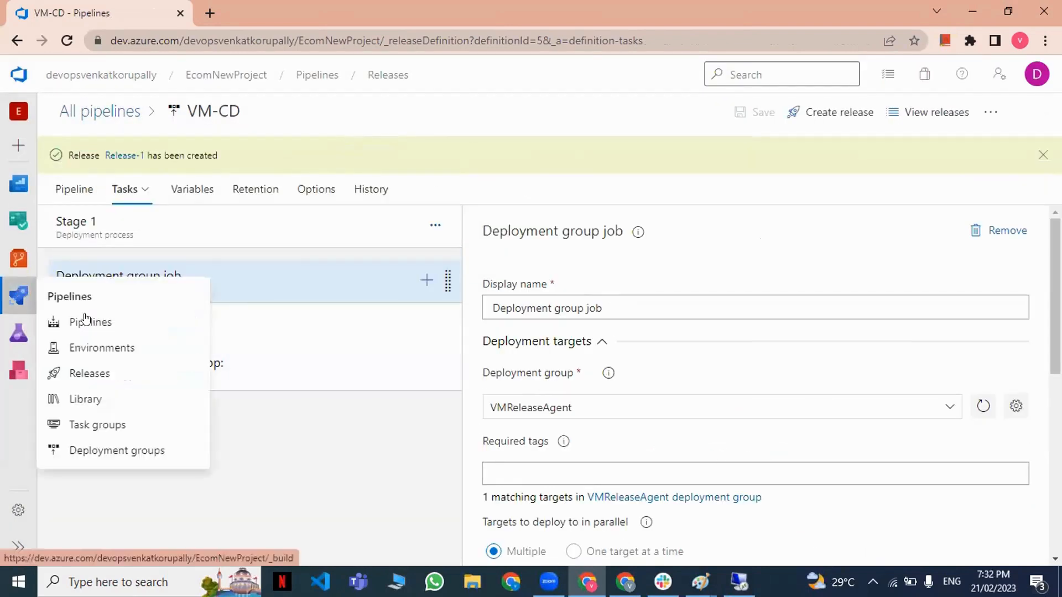
left_click(116, 373)
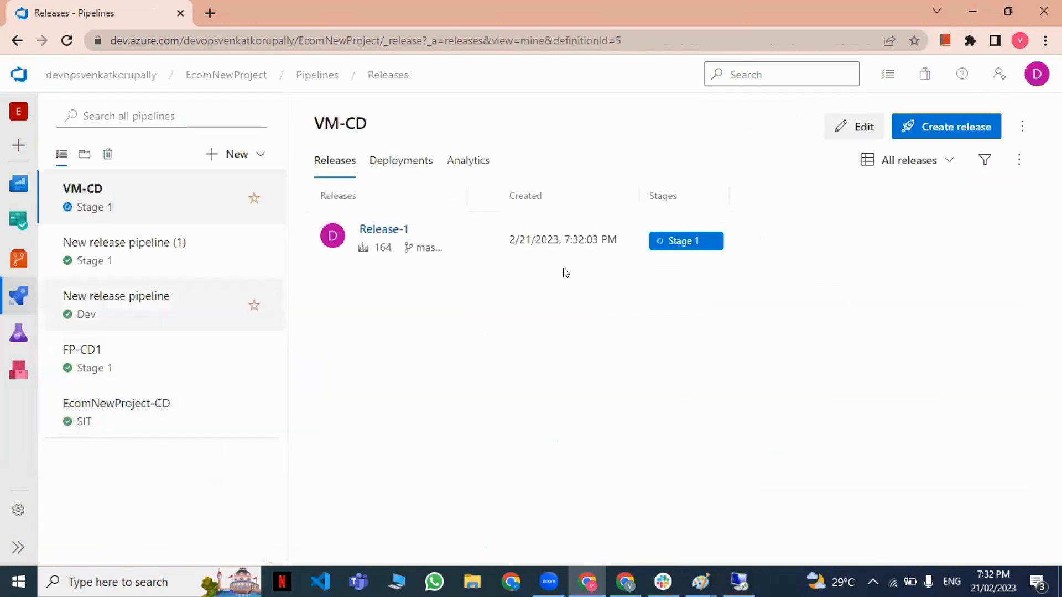
left_click(673, 242)
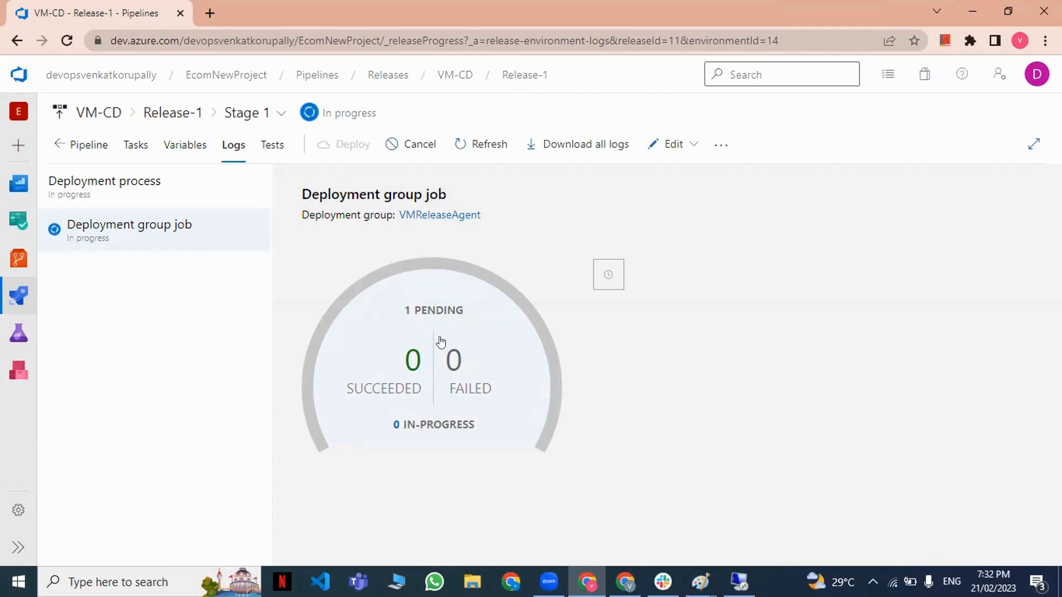
left_click(135, 235)
Recheck the progress of Release-1's Stage 1 and VM1's job log, ending on the VM-CD release list.
mouse_move(11, 299)
left_click(92, 373)
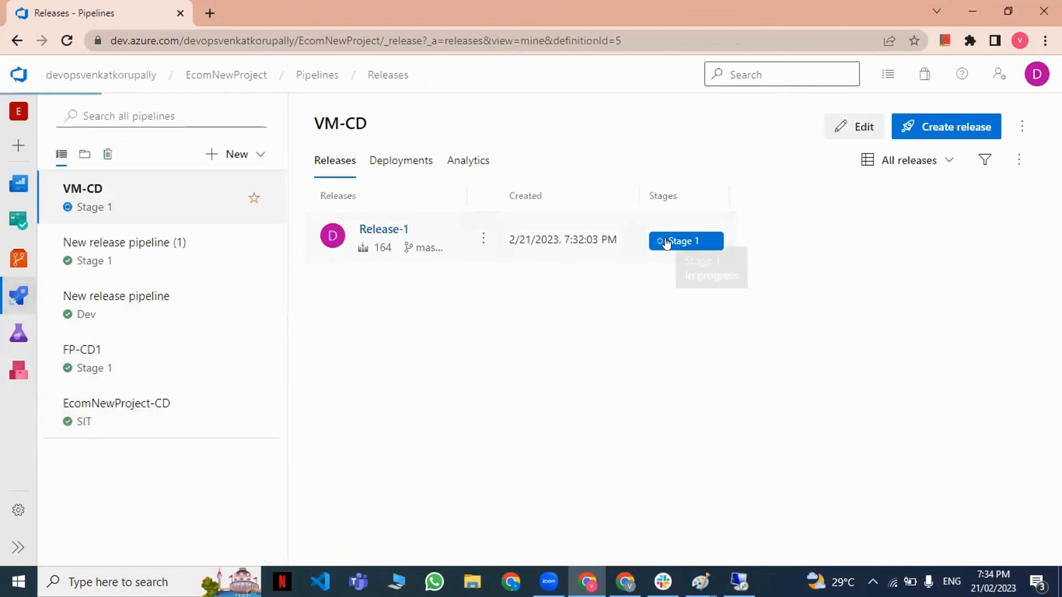
left_click(667, 242)
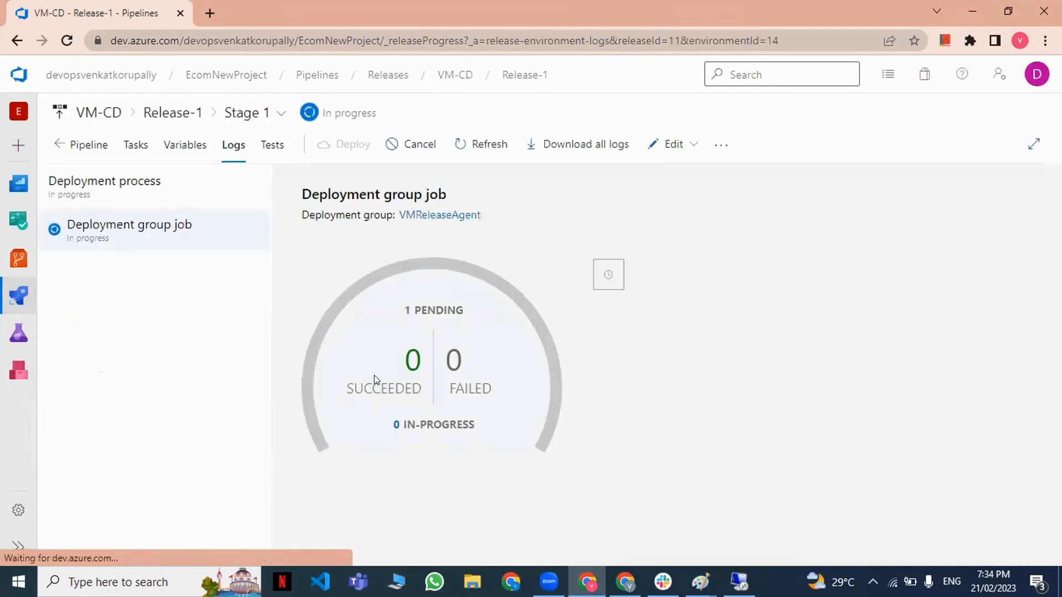
left_click(441, 363)
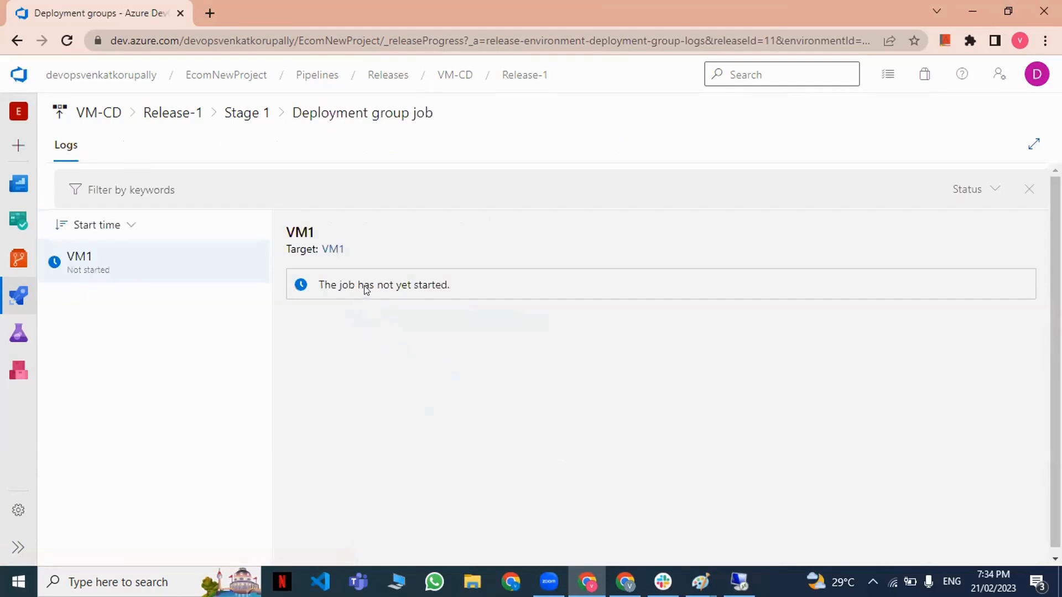
mouse_move(30, 294)
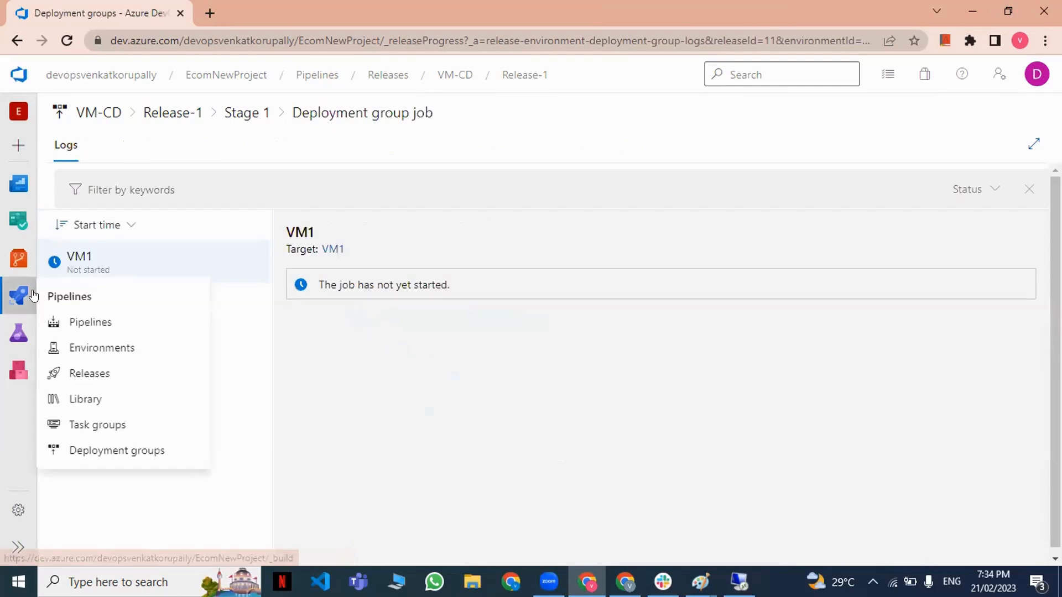
left_click(95, 321)
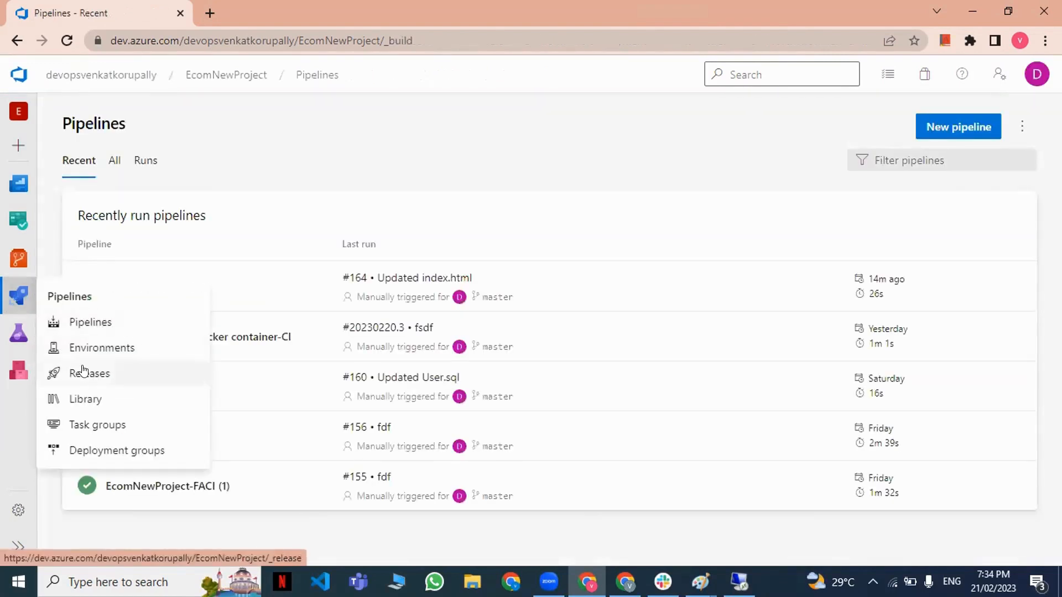
left_click(83, 371)
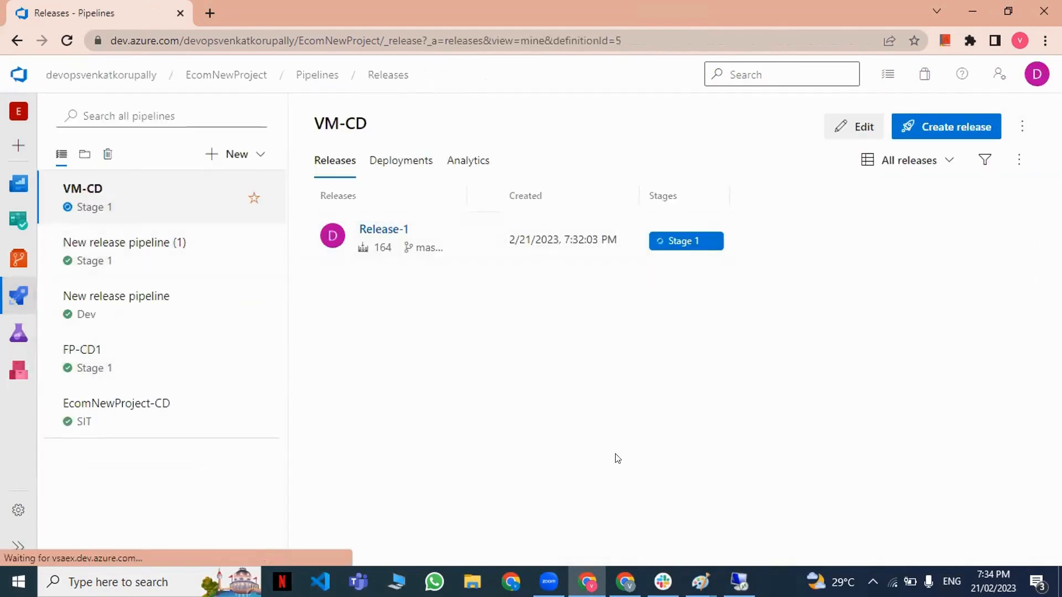
Switch to Paint, discard the unsaved drawing and start a blank one with the canvas widened to about 907 px.
left_click(962, 7)
left_click(972, 9)
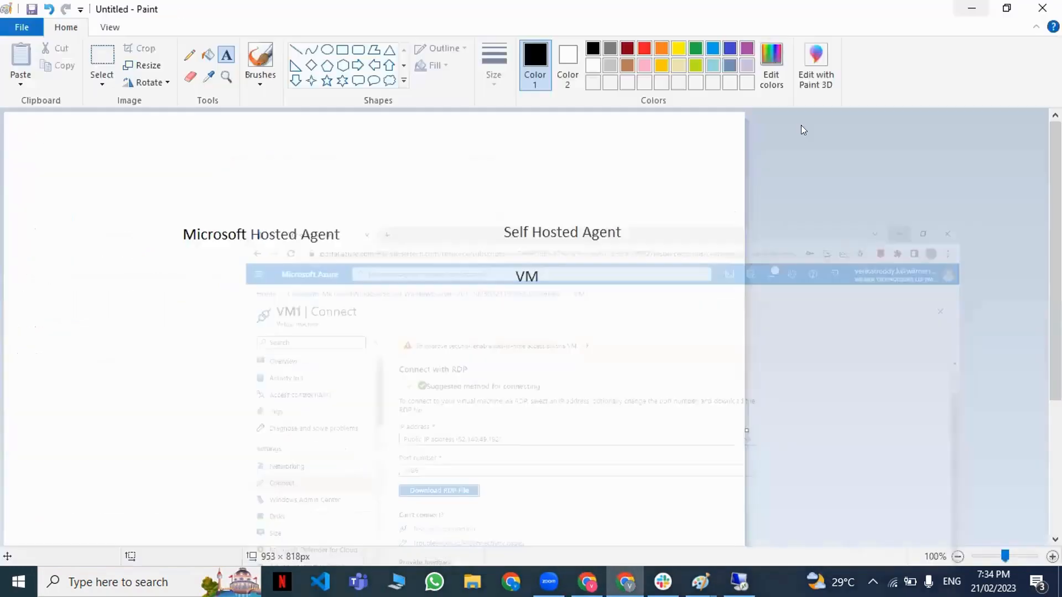
left_click(1042, 8)
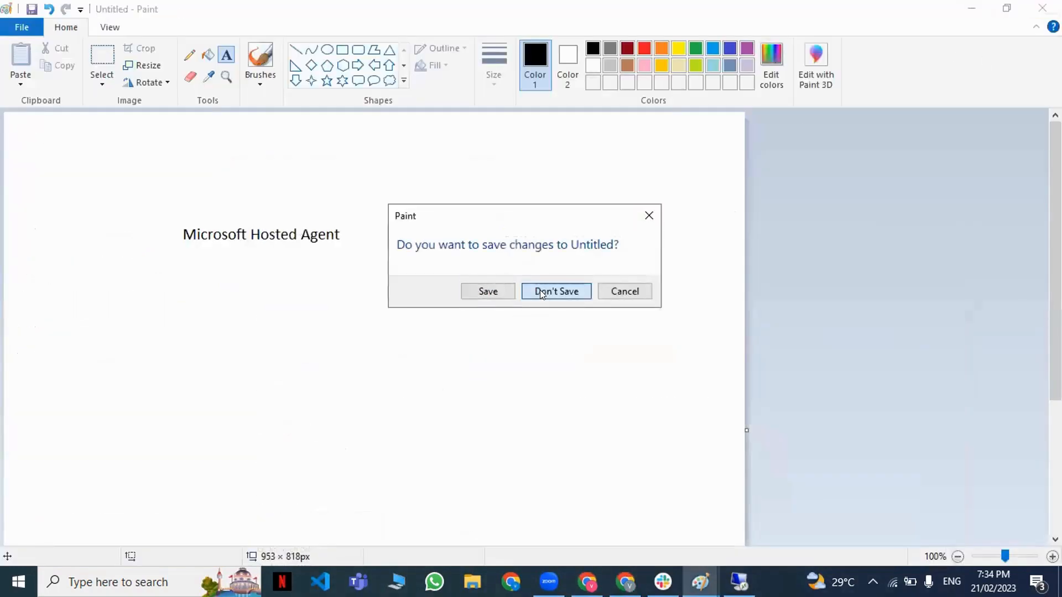
left_click(556, 291)
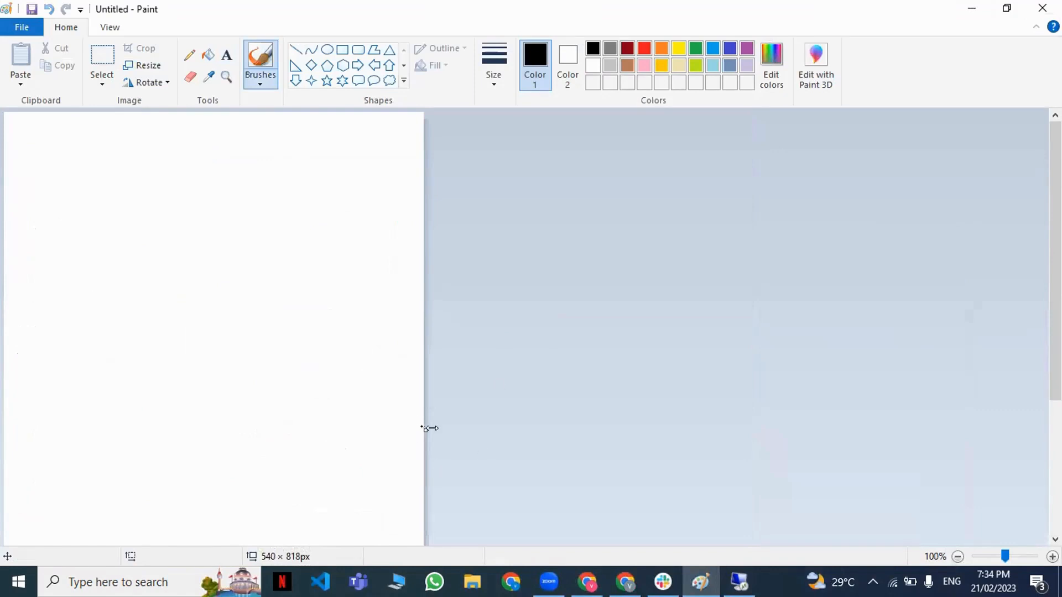
left_click_drag(426, 428, 709, 390)
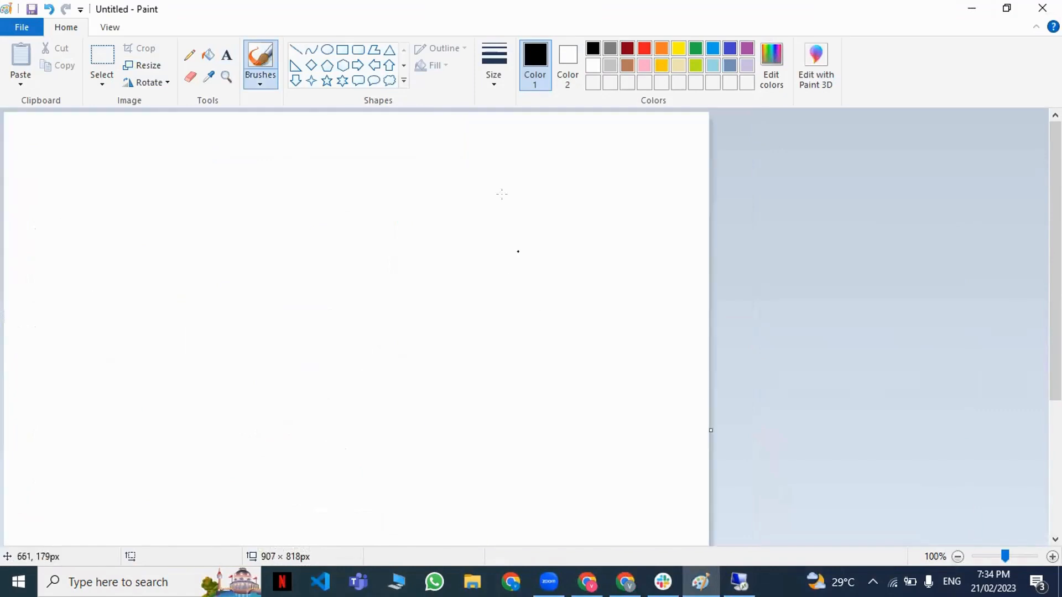
Add a text block in the middle of the canvas with the first line "front end app server".
left_click(227, 56)
left_click(407, 253)
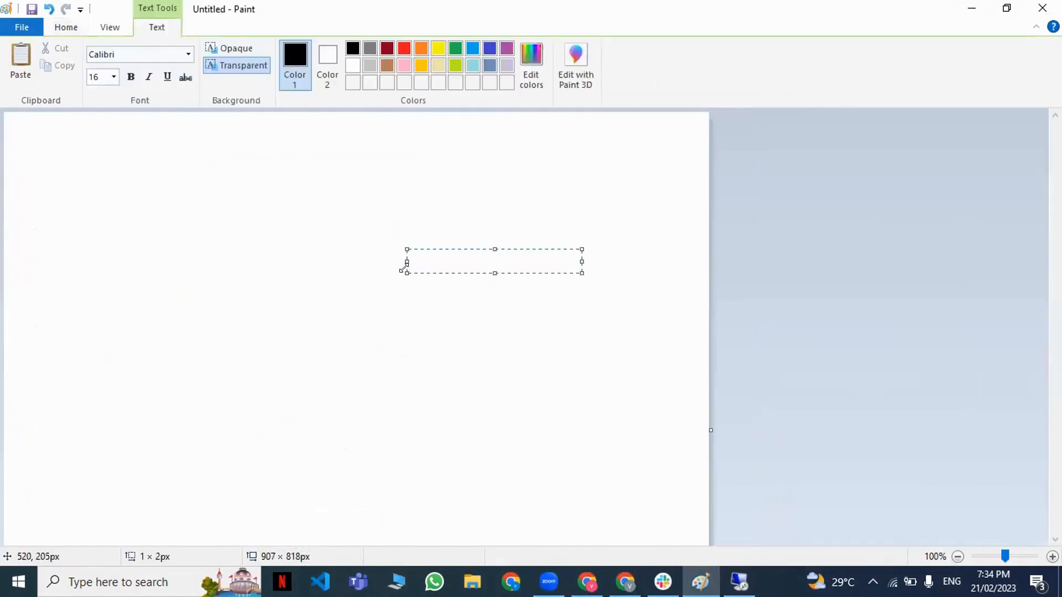
type("front end app se")
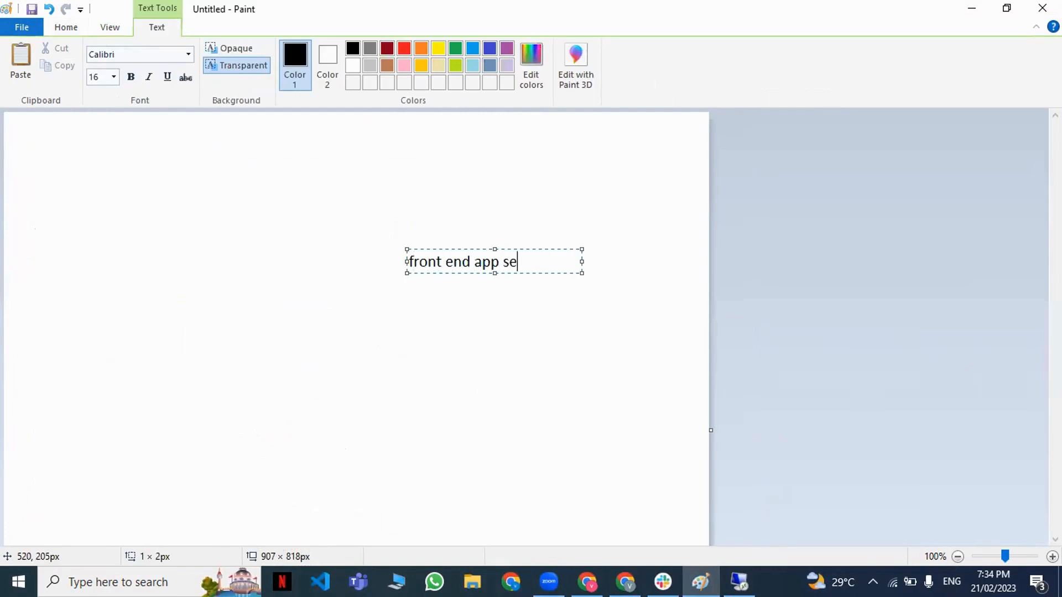
type("rver")
Add the line "back end functino app" to the text block, leaving a blank line above it.
key("Return")
key("Return")
type("back en")
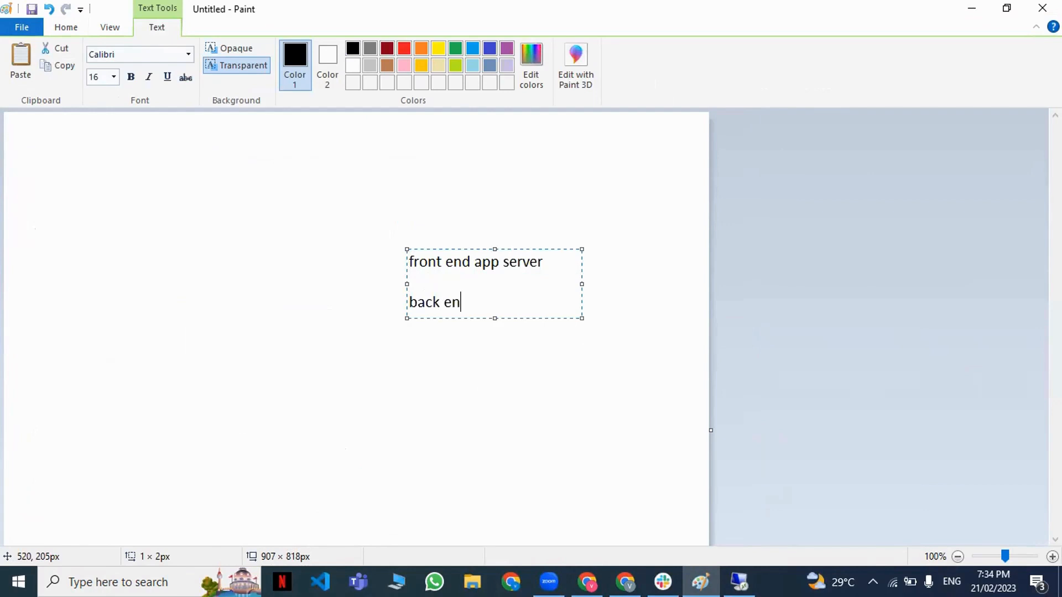
type("d funcionn")
key("BackSpace")
key("BackSpace")
key("BackSpace")
key("BackSpace")
type("tino app")
Add the line "db azure sql db" to the text block, leaving a blank line above it.
key("Return")
key("Return")
type("d")
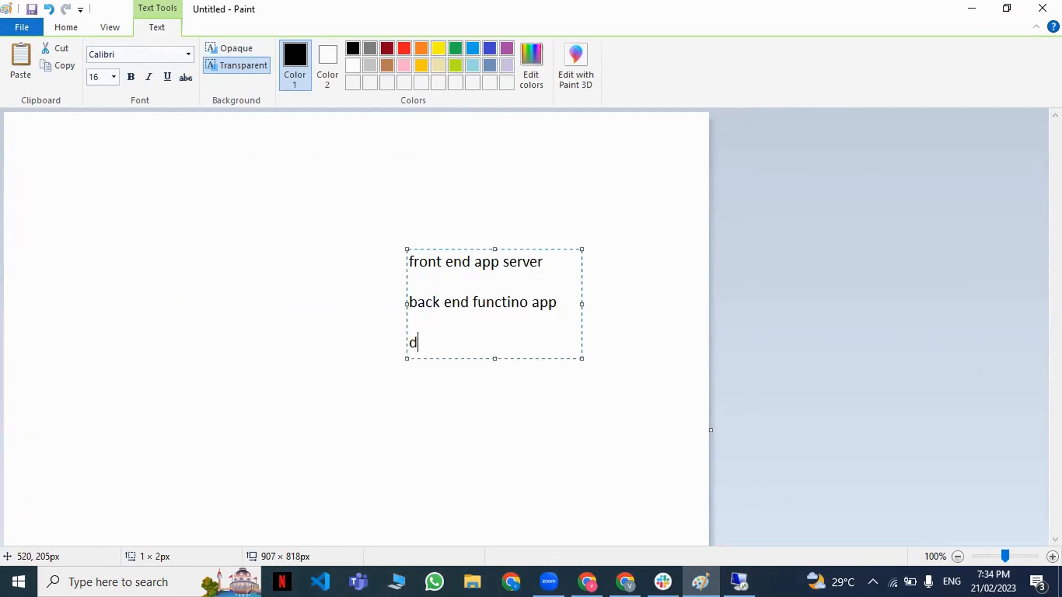
type("b azure sql db")
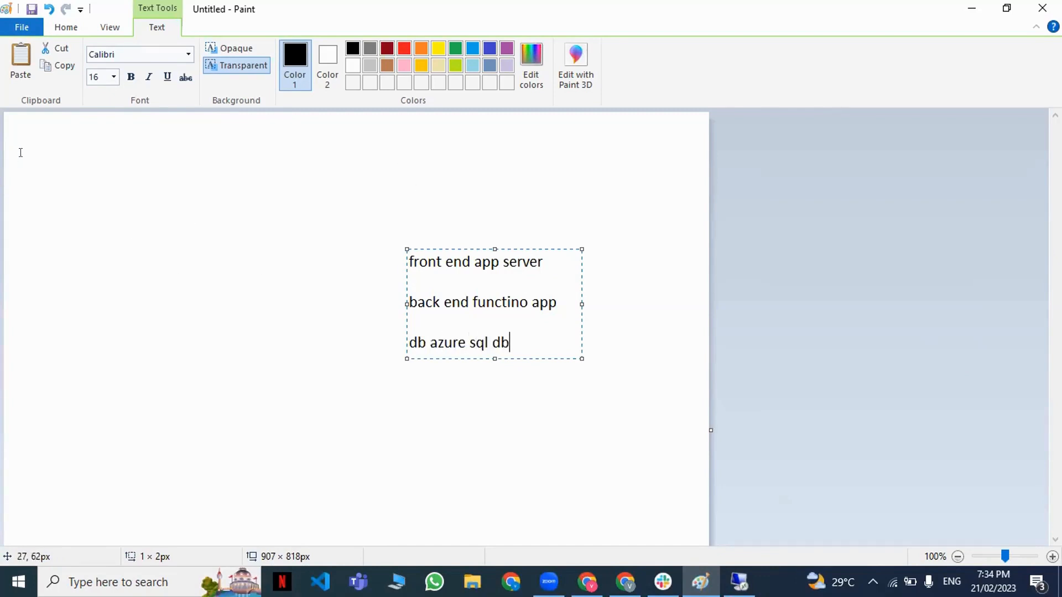
Start a second text block near the canvas's upper-left corner with the lines "React" and ".Net Core", separated by a blank line.
left_click(38, 162)
left_click(40, 161)
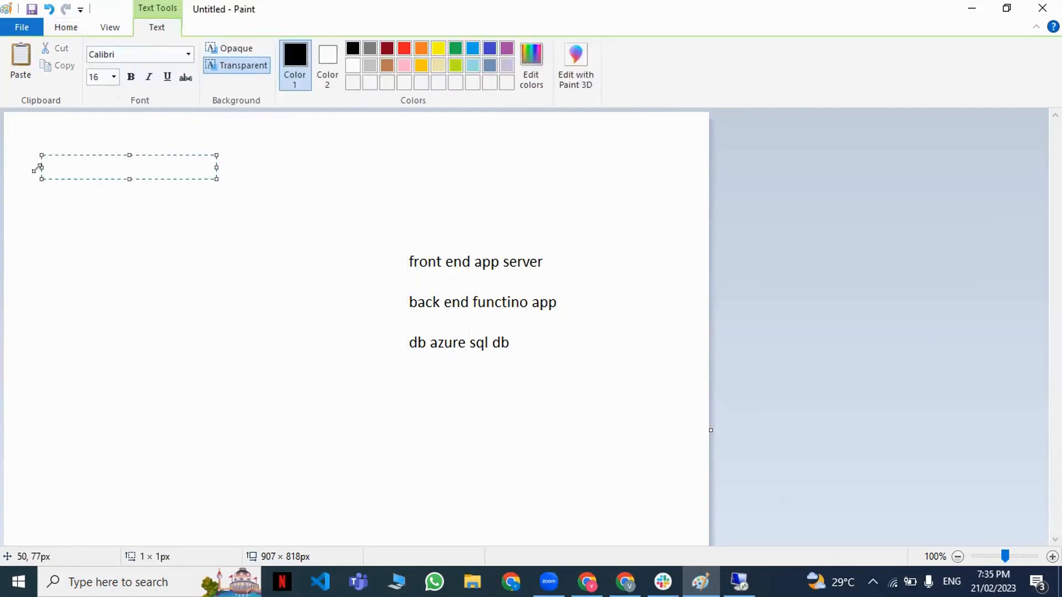
type("React")
key("Return")
key("Return")
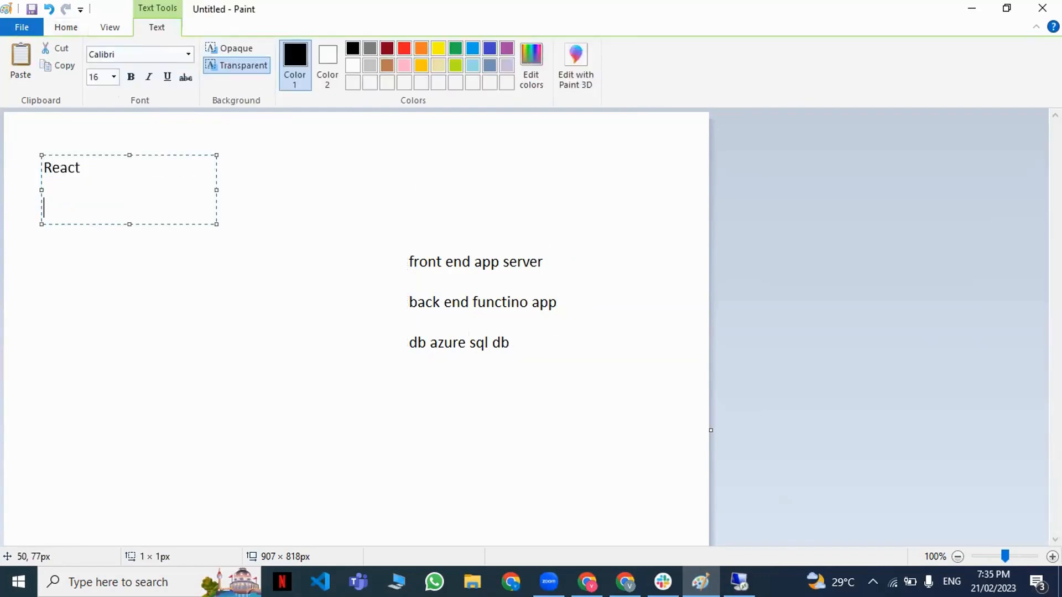
type(".Net Core")
key("Return")
key("Return")
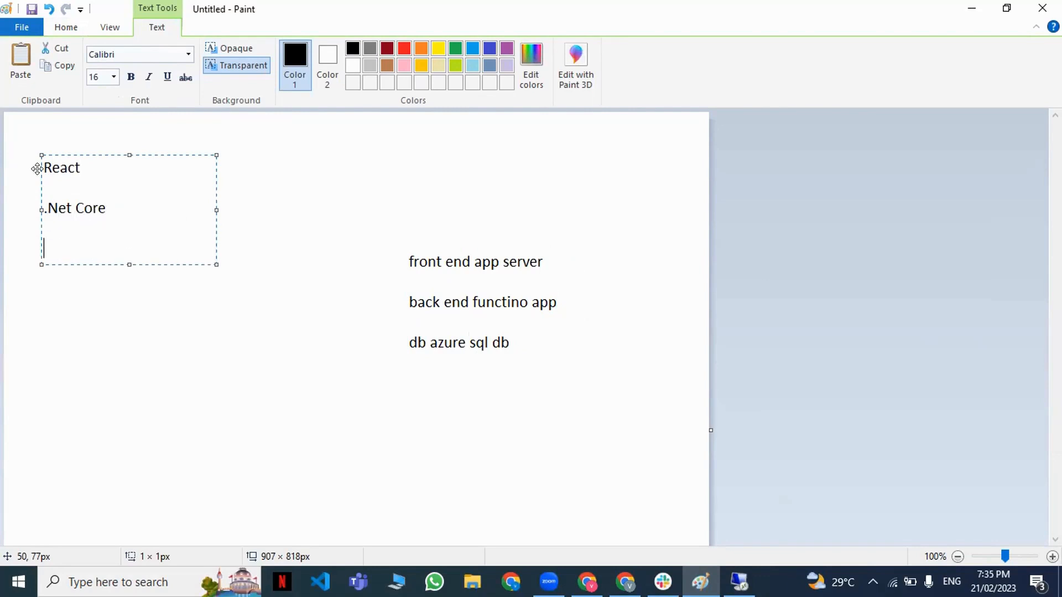
Add "AZURE SQL" as the last line of the technology list and finish the text block.
type("AZURE SQL")
left_click(168, 360)
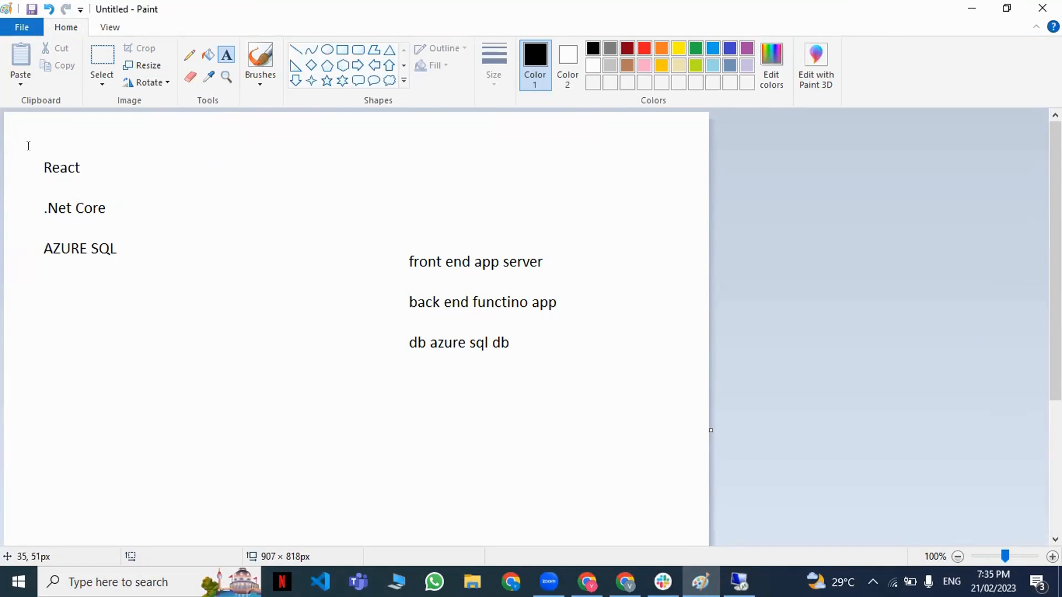
mouse_move(30, 150)
left_mouse_down()
mouse_move(86, 163)
mouse_move(103, 181)
left_mouse_up()
left_click(145, 216)
left_click_drag(31, 192, 133, 221)
left_click(129, 227)
left_click_drag(31, 233, 139, 271)
left_click(138, 301)
left_click_drag(30, 194, 118, 221)
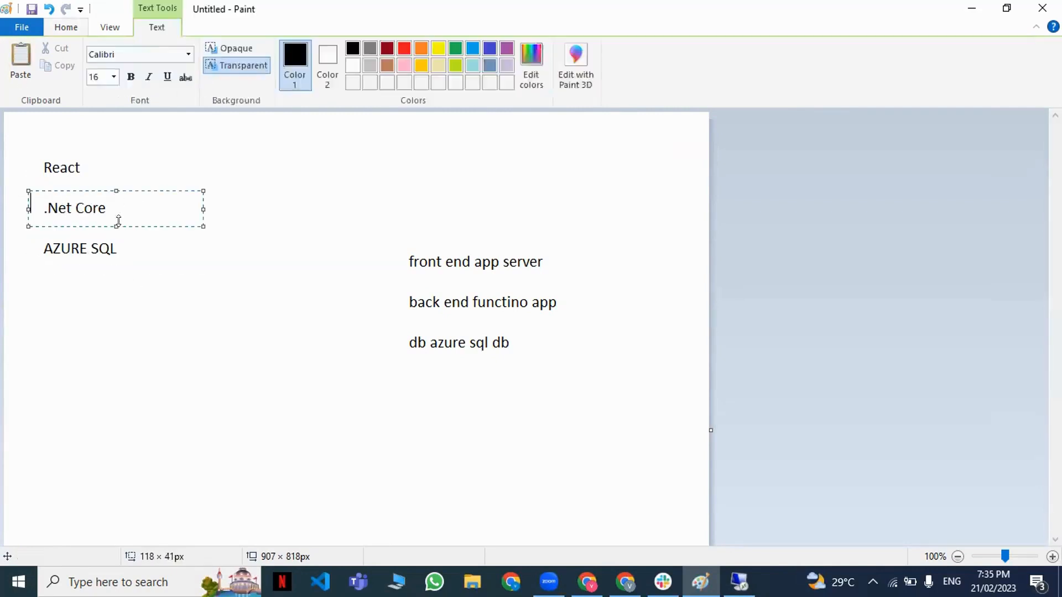
left_click(121, 254)
left_click_drag(26, 149, 101, 178)
left_click(137, 194)
left_click_drag(31, 232, 130, 259)
left_click(95, 263)
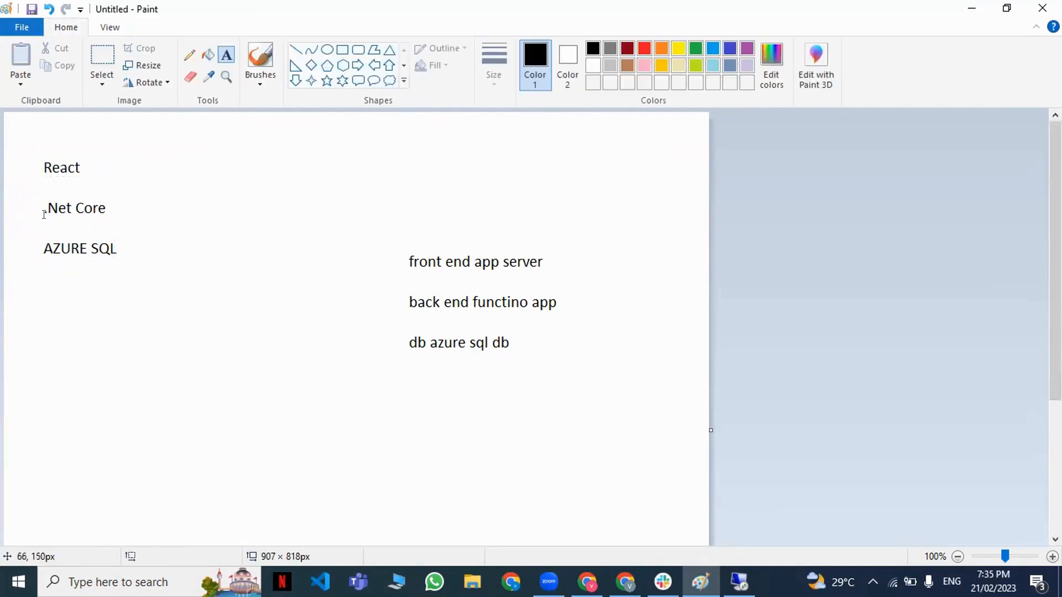
left_click_drag(33, 194, 128, 222)
left_click(139, 248)
left_click_drag(105, 176, 105, 174)
left_click(183, 238)
left_click_drag(31, 235, 167, 255)
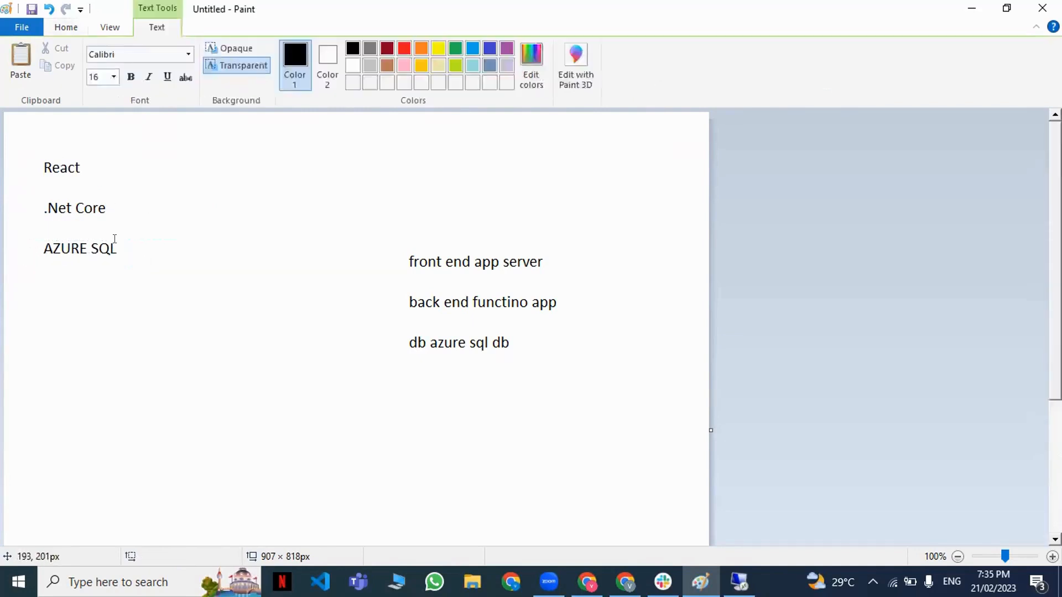
left_click(22, 189)
left_click_drag(22, 189, 127, 222)
left_click(166, 284)
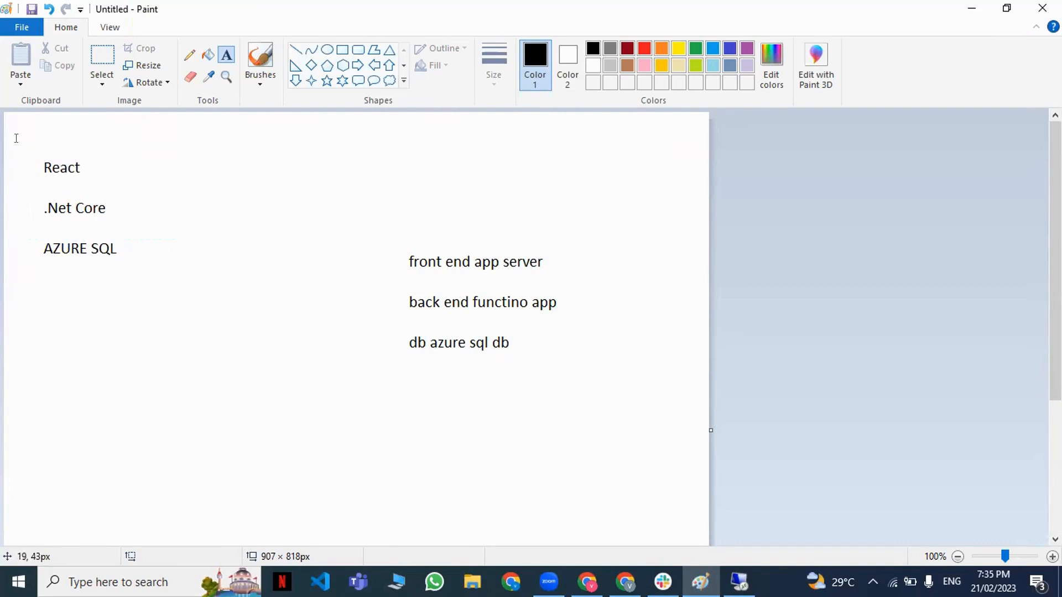
left_click_drag(20, 146, 142, 275)
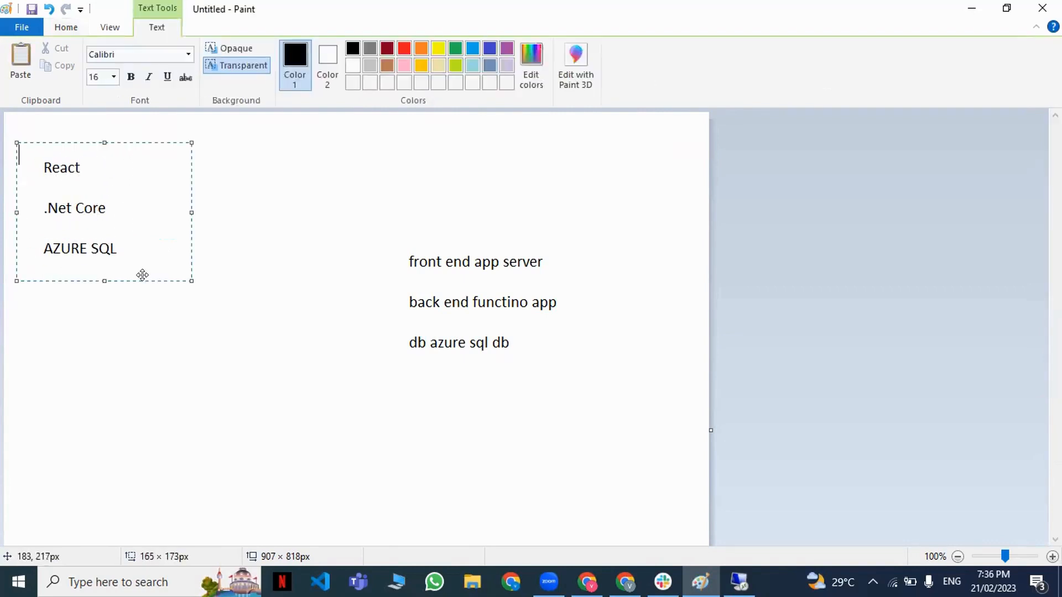
left_click(142, 312)
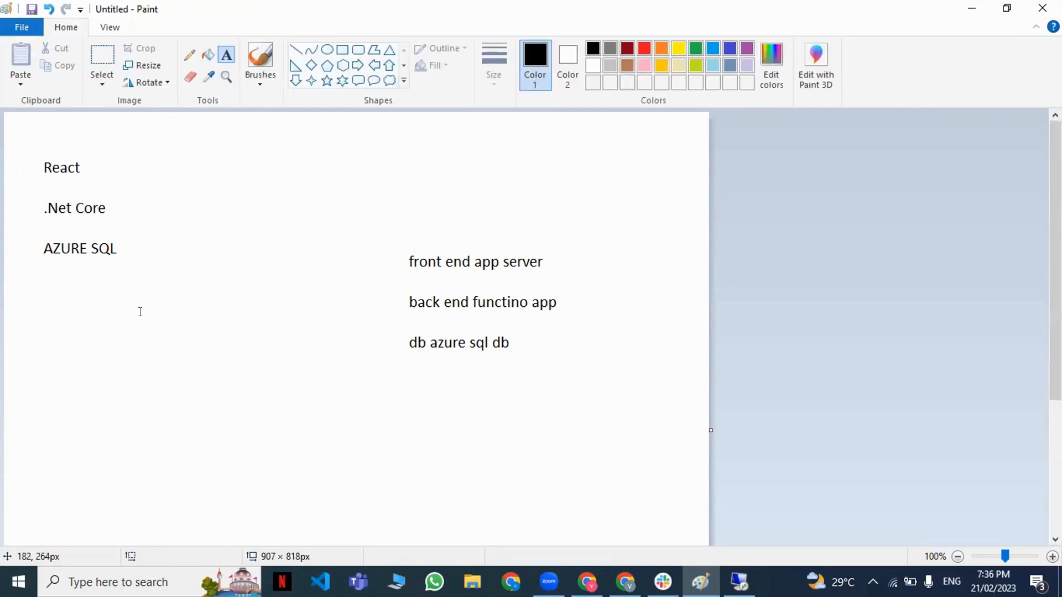
mouse_move(30, 136)
left_mouse_down()
mouse_move(64, 170)
mouse_move(126, 179)
left_mouse_up()
left_click(150, 250)
Launch Visual Studio Code, switch to Slack and post "Visual Studio Code" in the b44 Azure crash course channel.
left_click(320, 582)
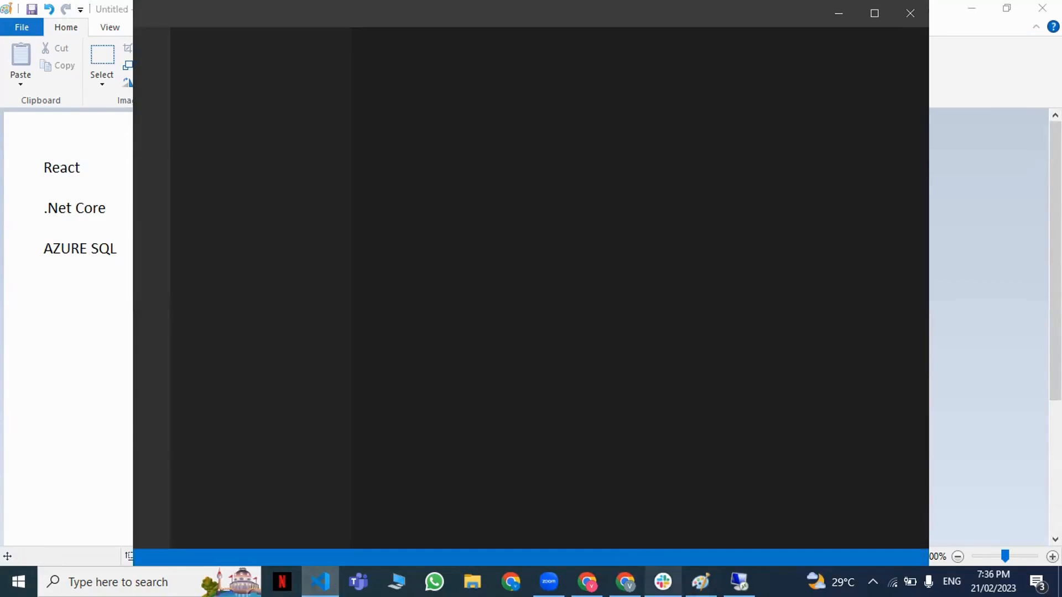
left_click(663, 582)
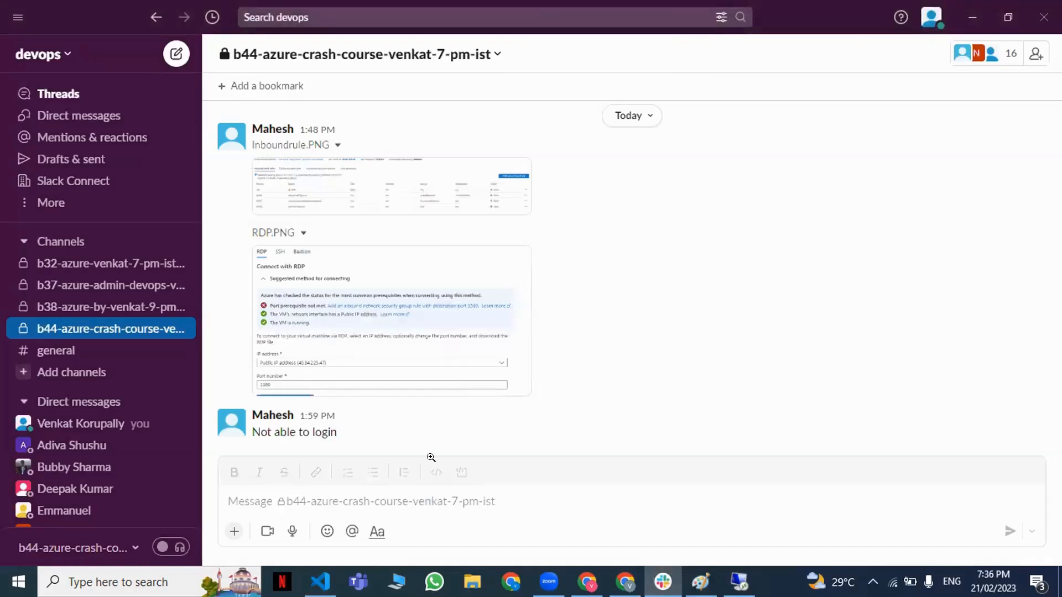
left_click(431, 457)
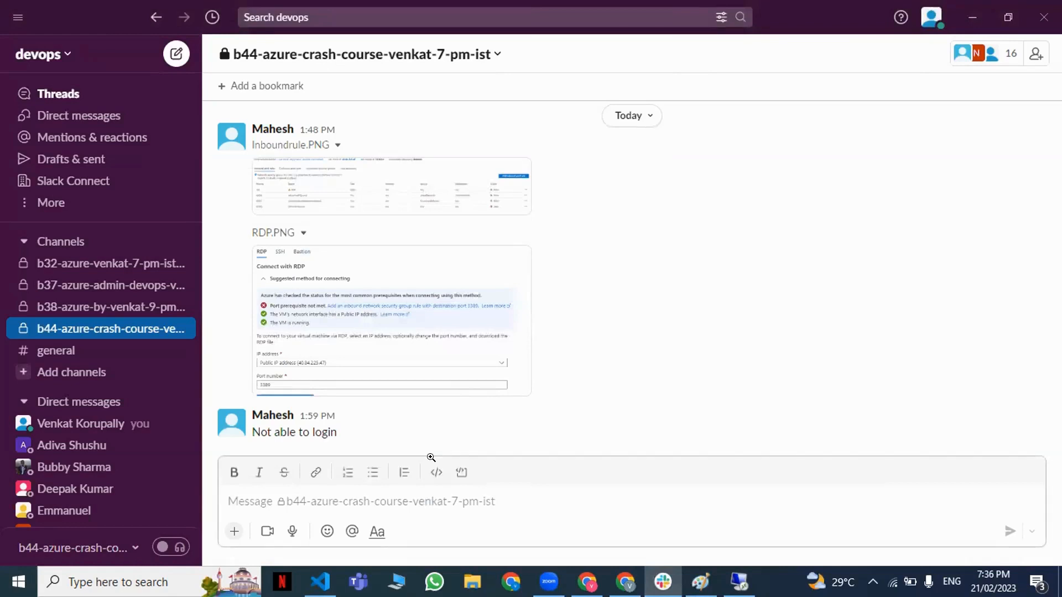
type("Vis")
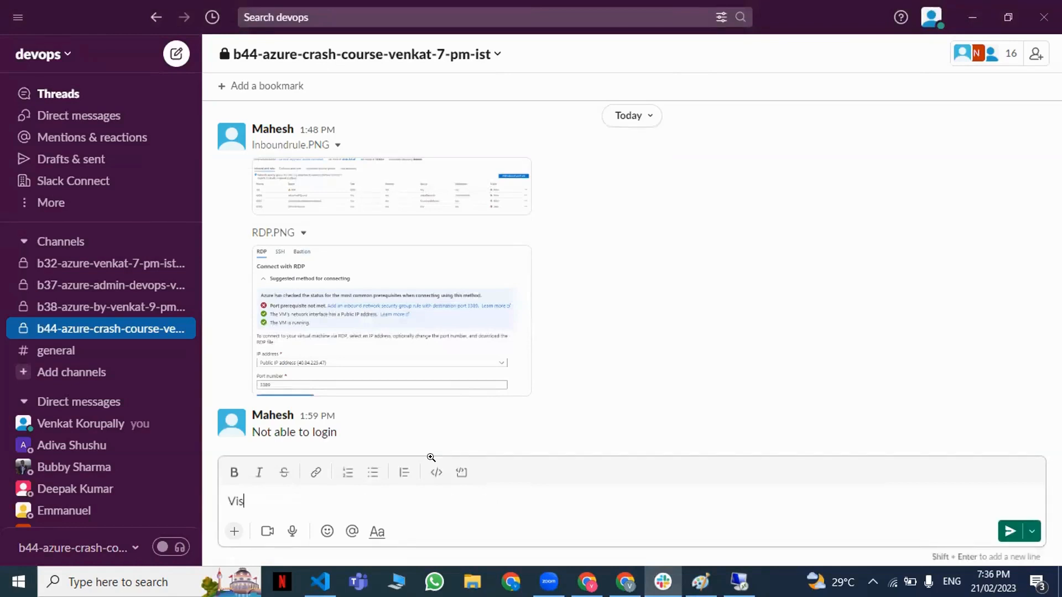
type("ual ST")
key("BackSpace")
type("tudio Code")
key("Return")
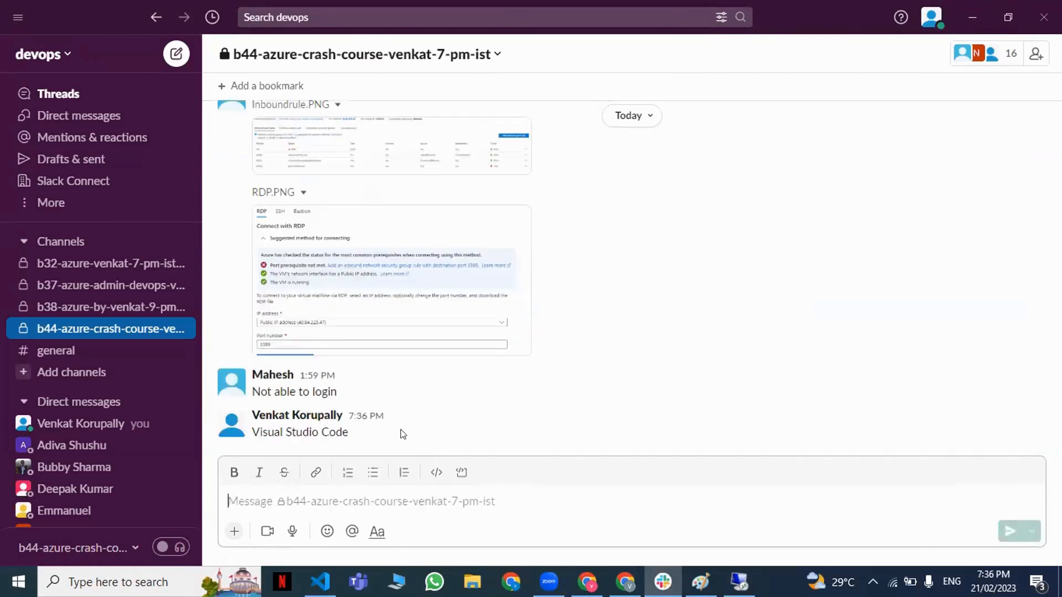
Switch to Chrome and search Google for "download visual studio code" in a new browser tab.
key("alt+Tab")
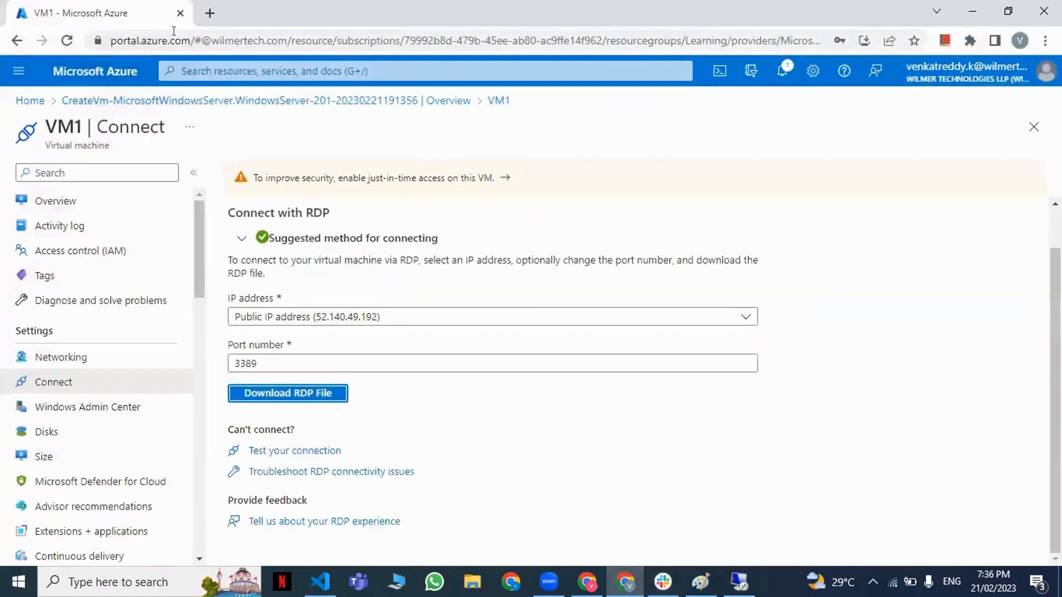
double_click(235, 15)
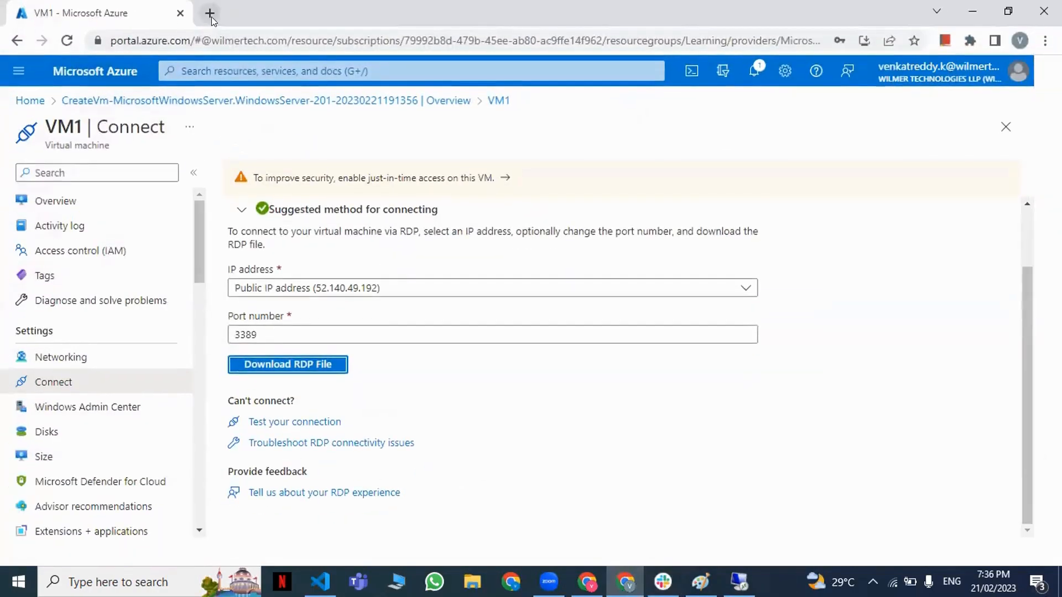
left_click(215, 20)
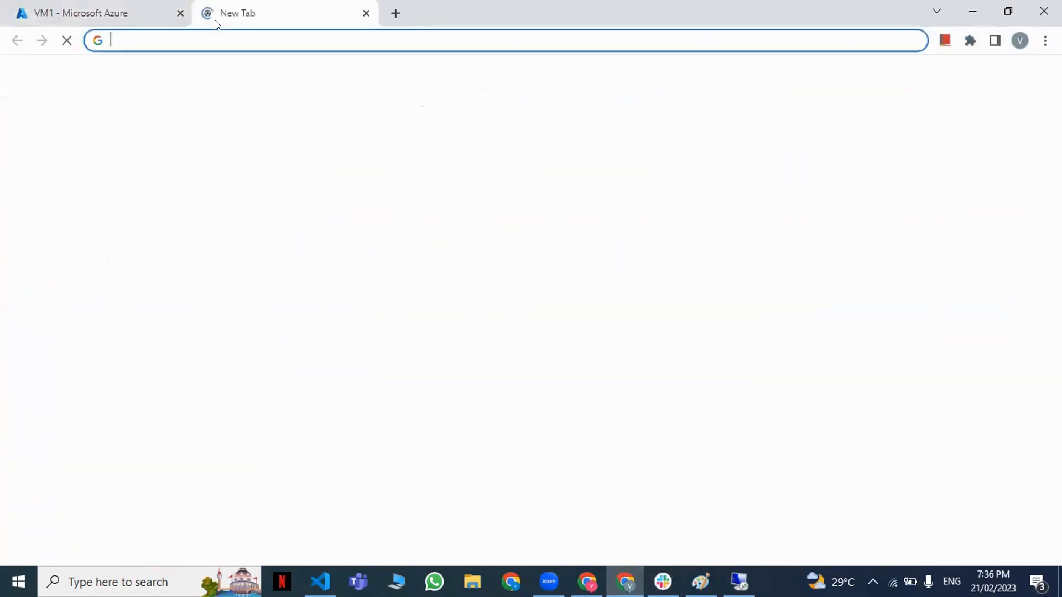
type("d")
type("o")
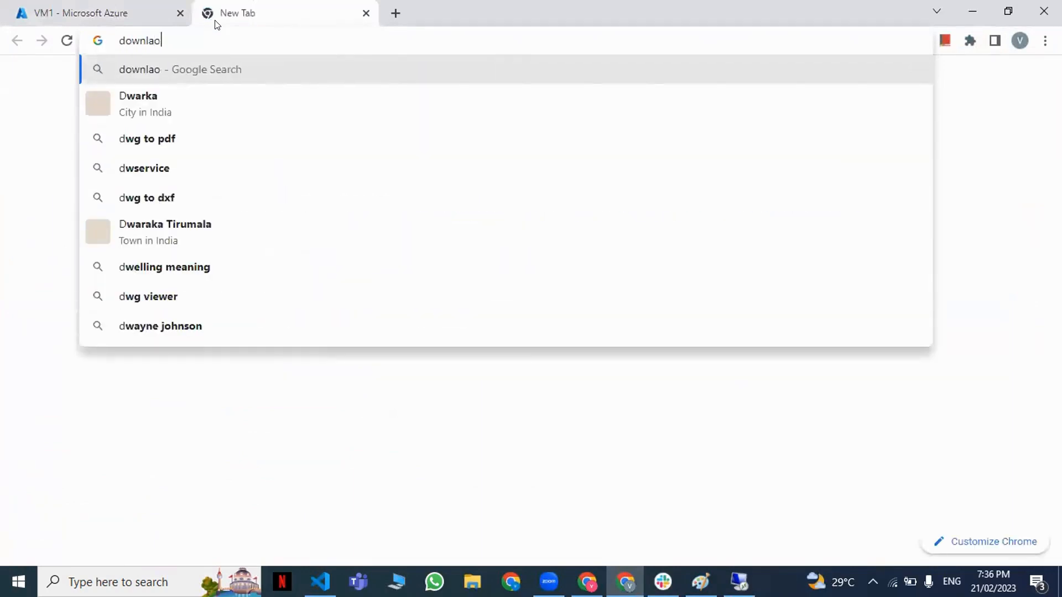
type("wnload v")
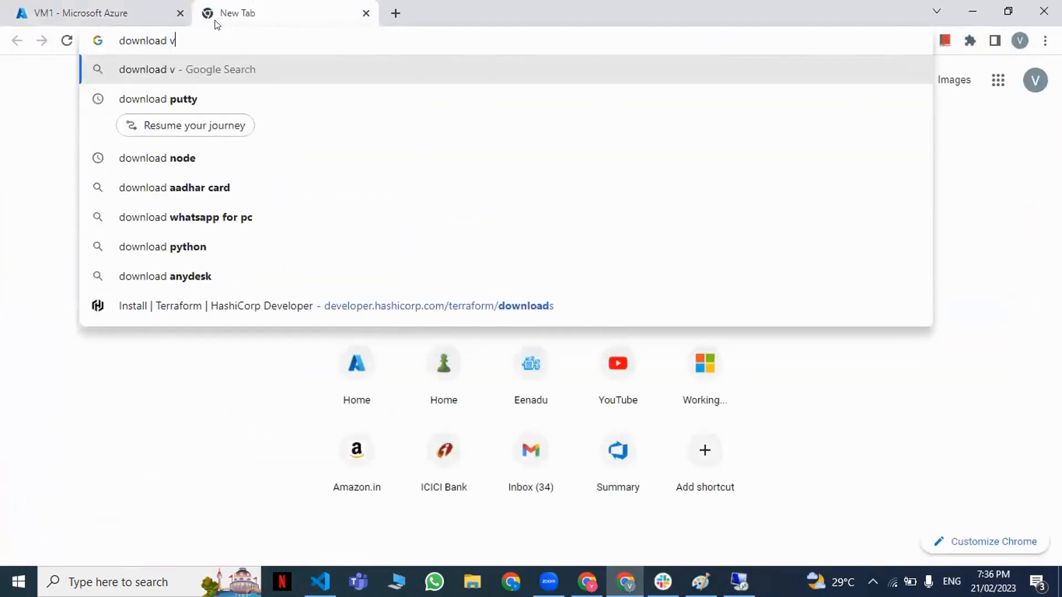
type("isual studio code")
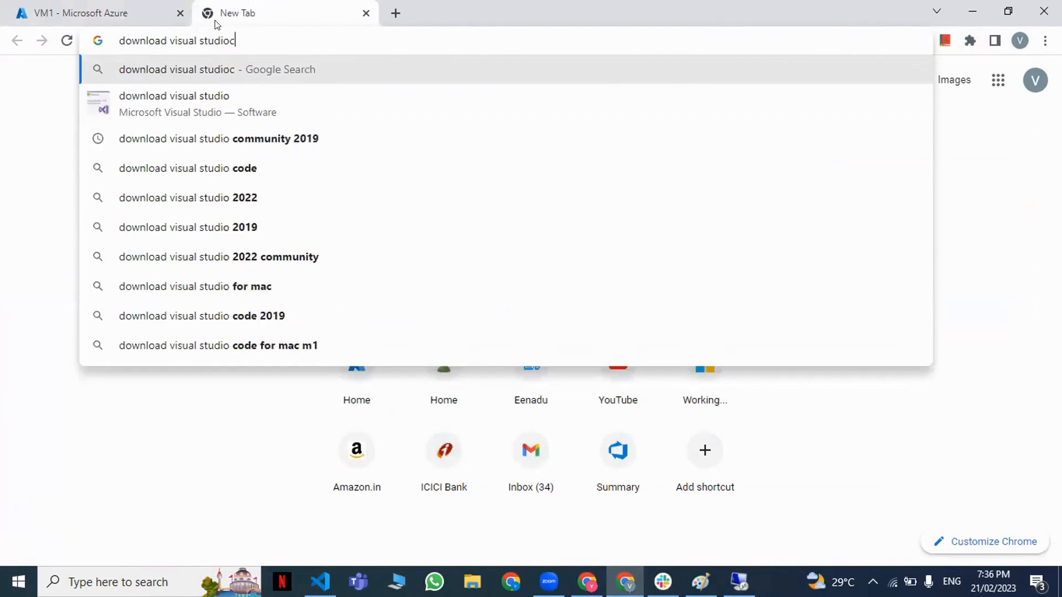
key("Return")
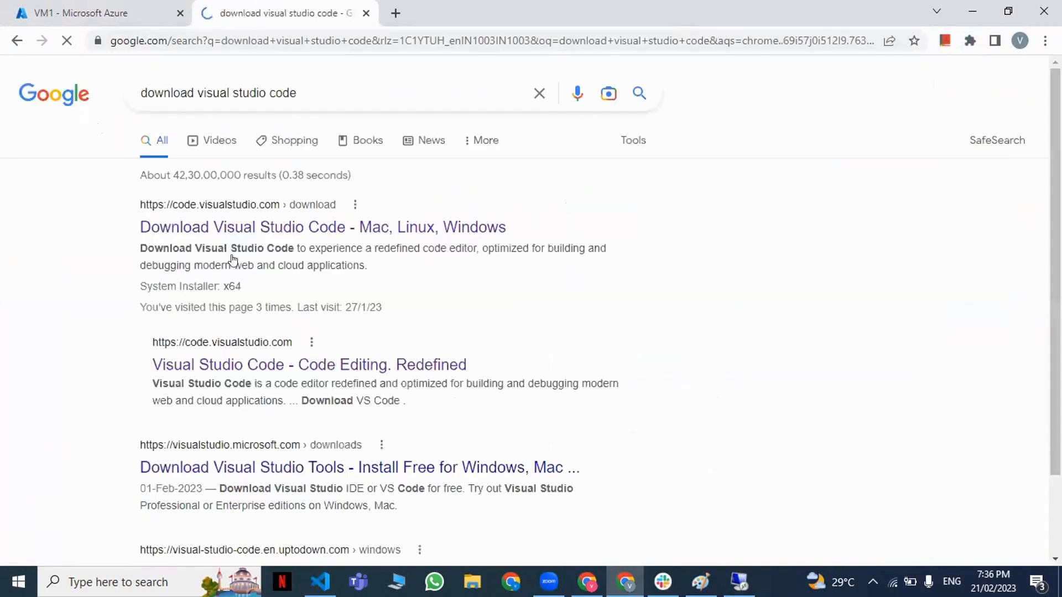
Open the official Visual Studio Code download page from the results, copy its address and look over the installers for each platform.
left_click(246, 232)
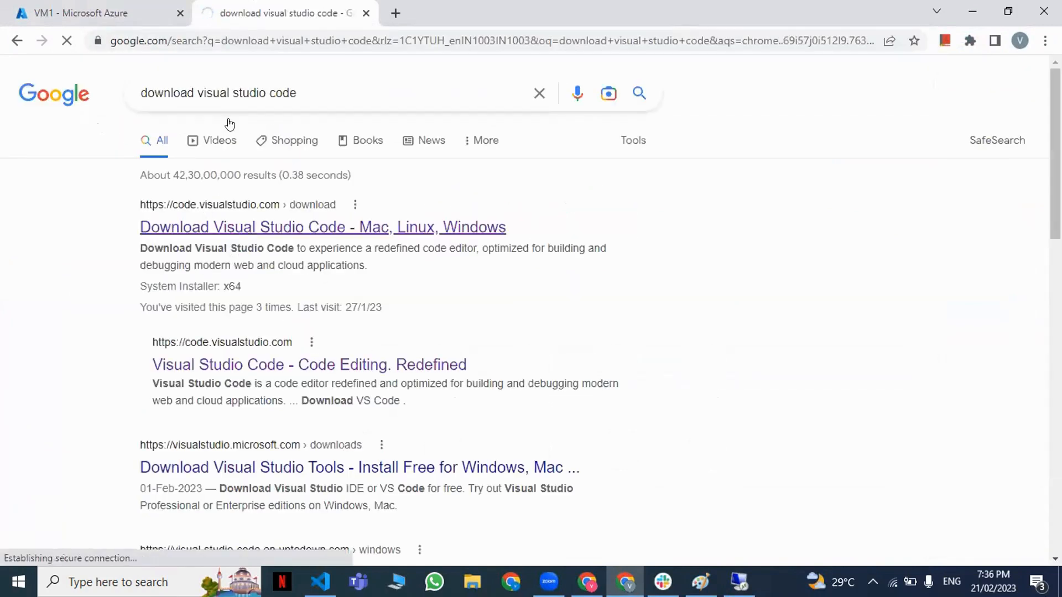
left_click(256, 38)
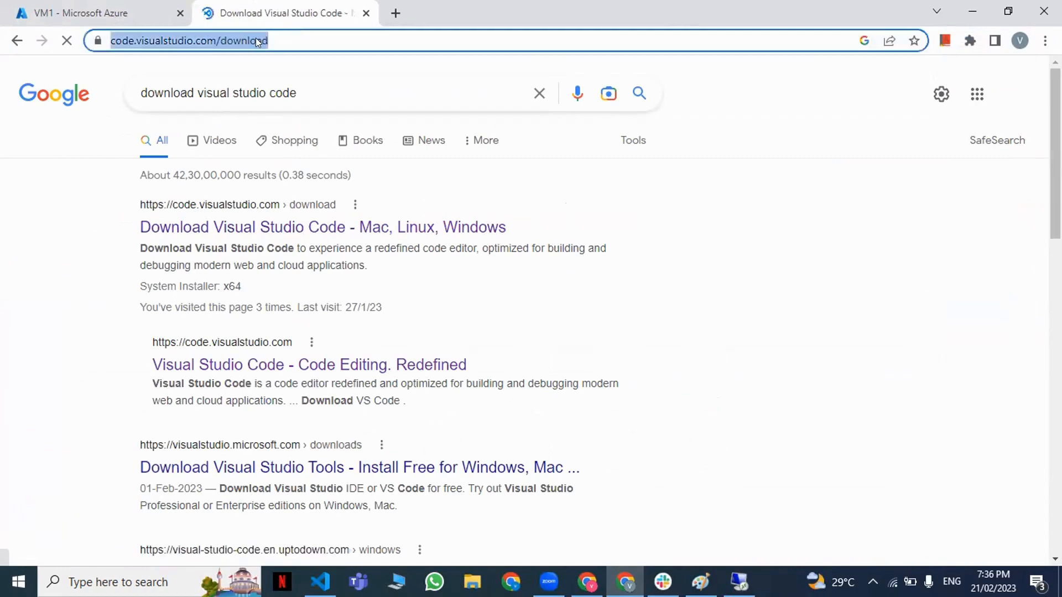
right_click(247, 39)
left_click(269, 127)
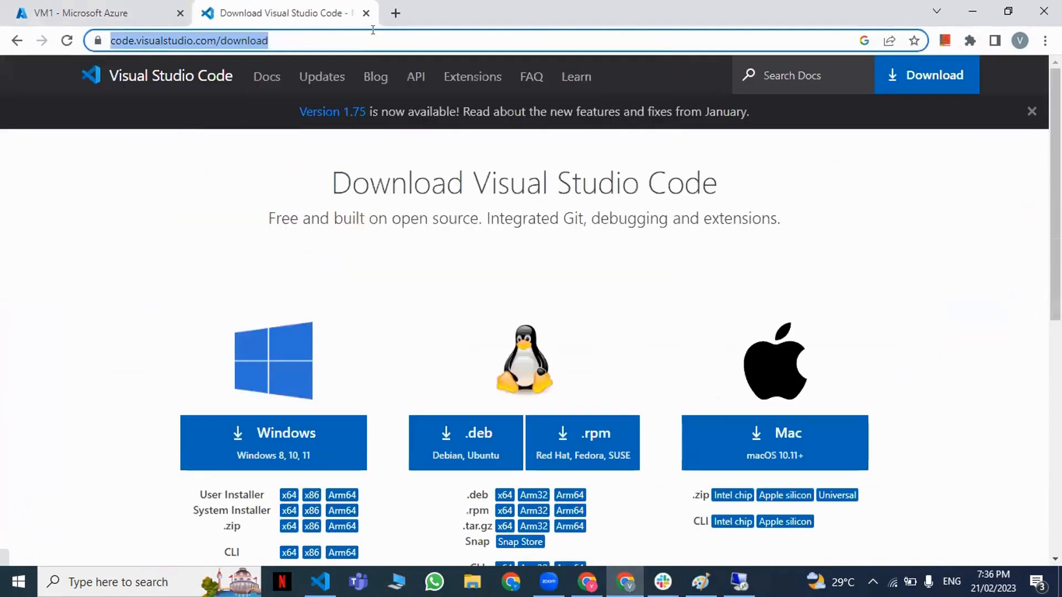
scroll(284, 293, "down", 2)
scroll(284, 293, "down", 2)
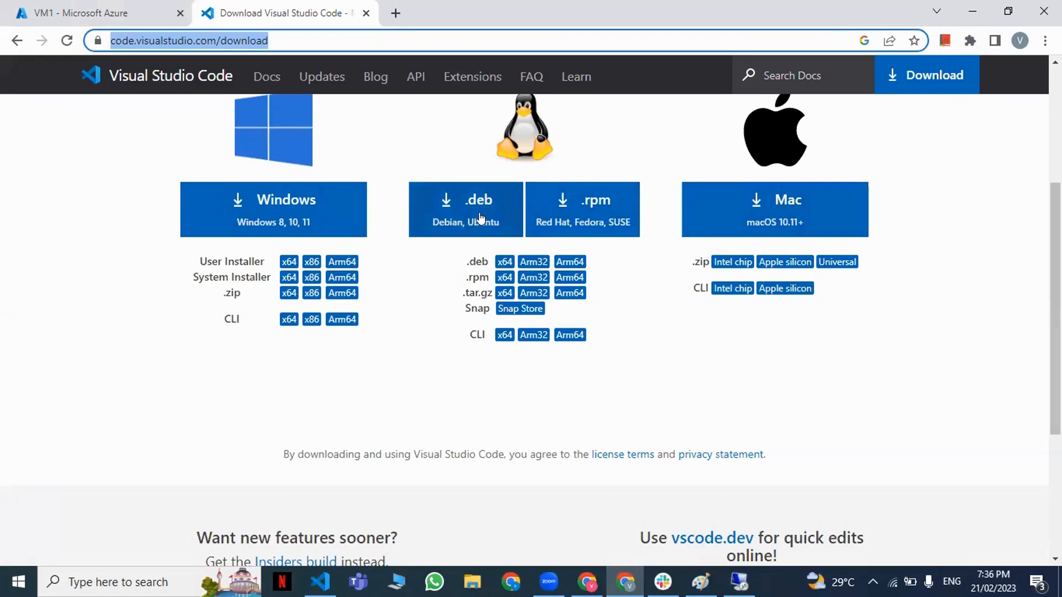
scroll(481, 213, "up", 4)
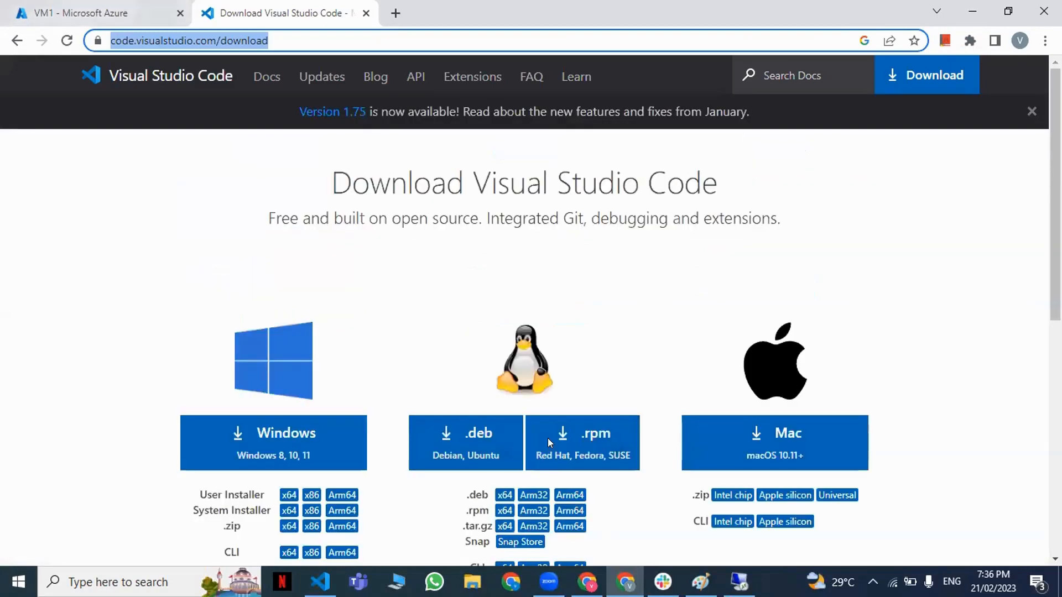
key("alt+Tab")
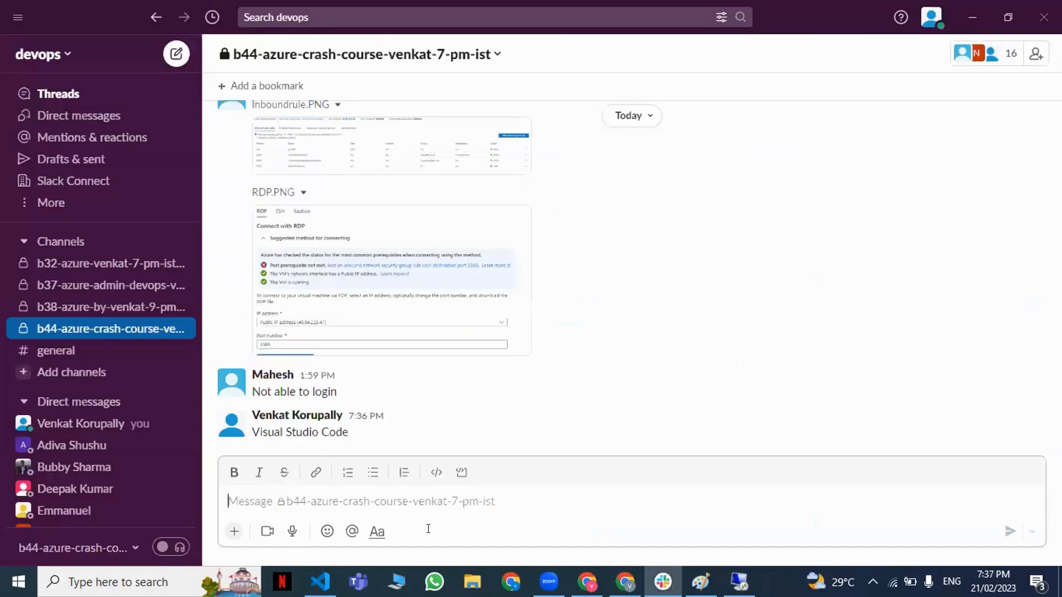
key("ctrl+v")
key("Return")
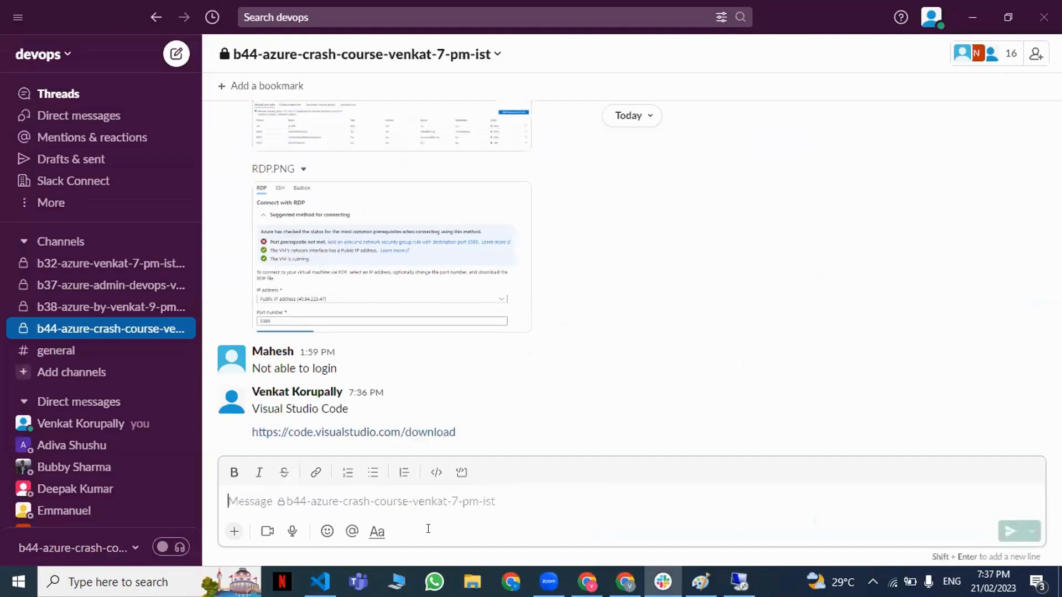